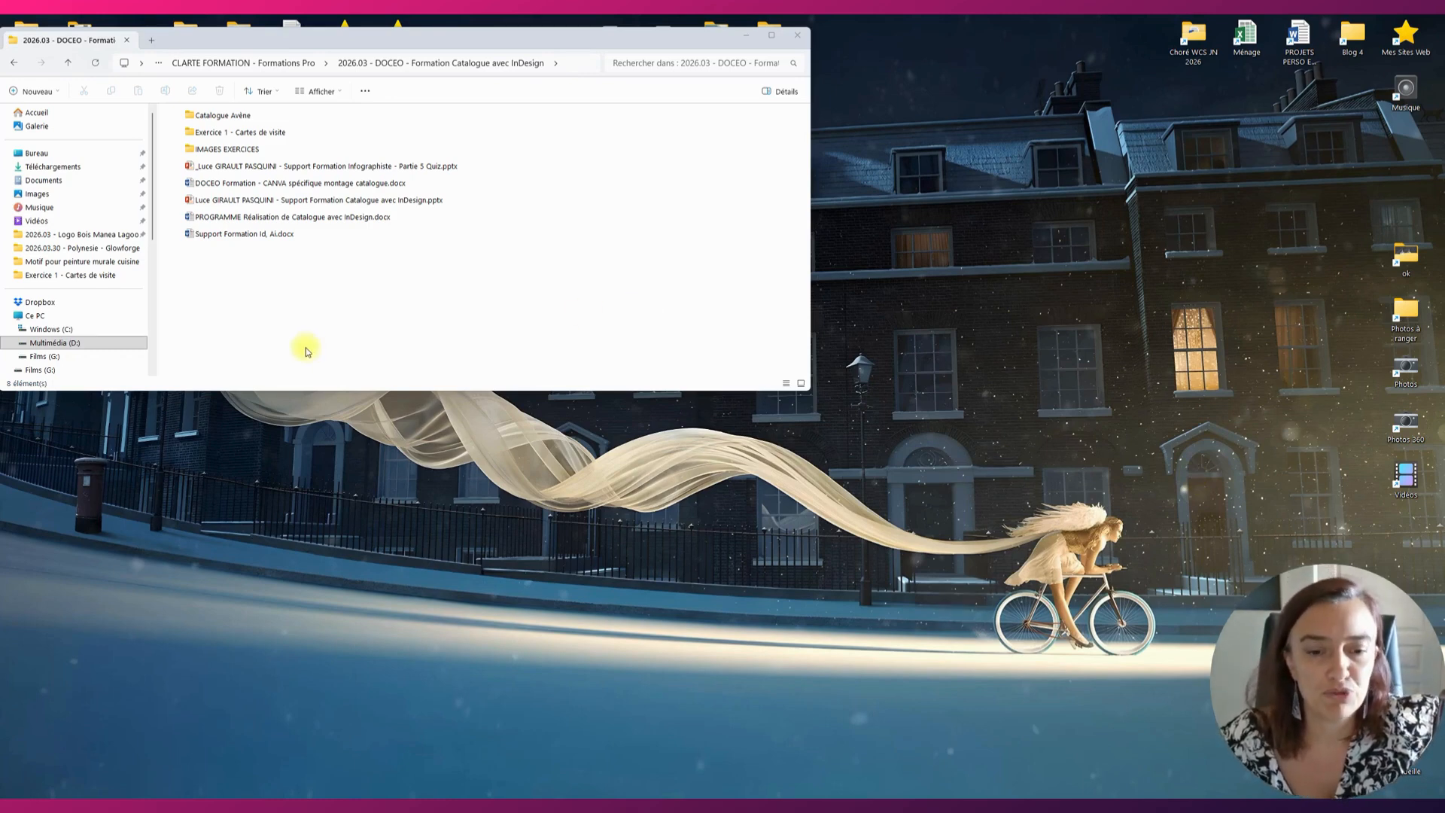
Switch to InDesign and create a new landscape document 90 mm wide and 40 mm high.
click(391, 804)
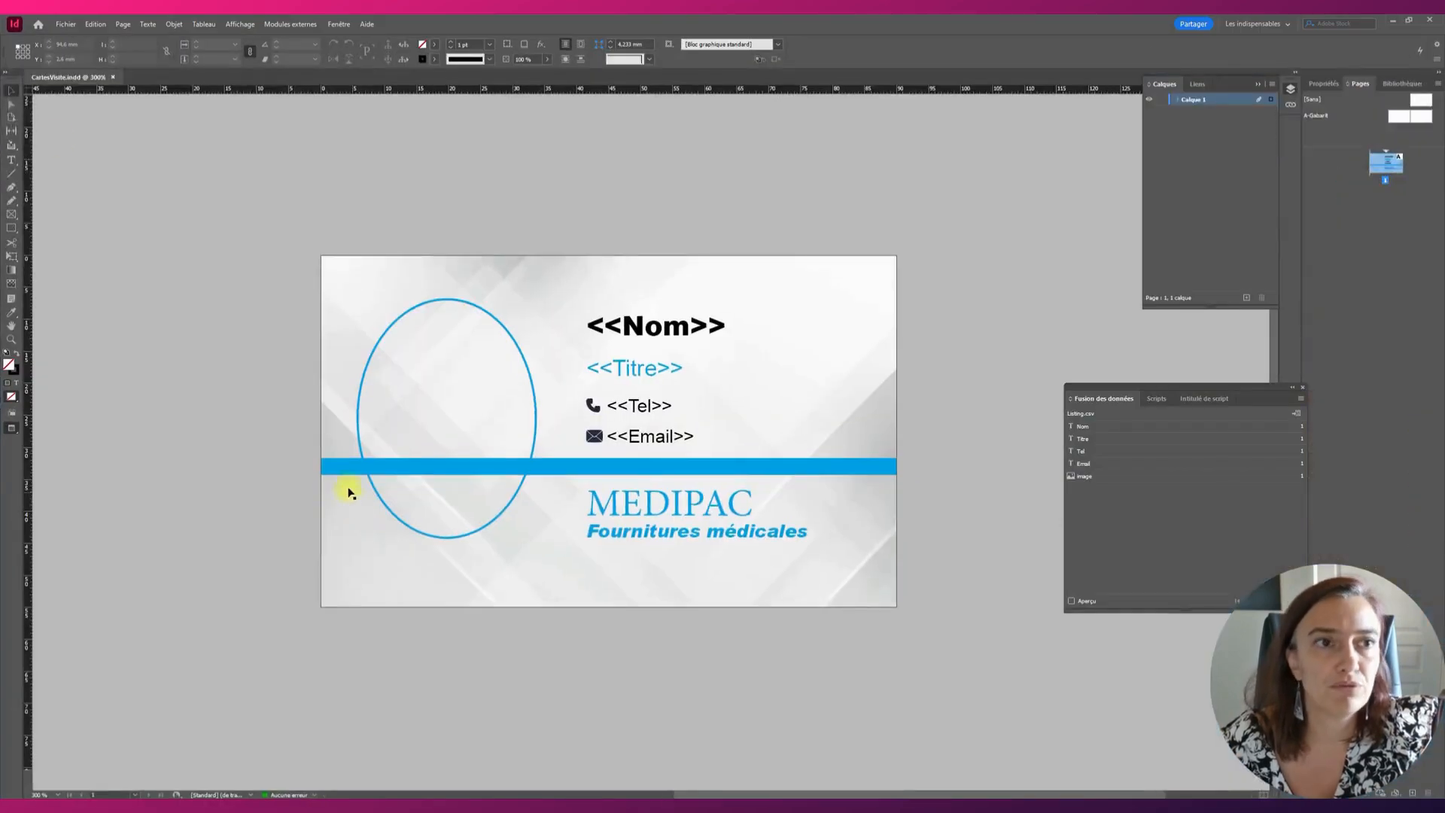
click(66, 24)
mouse_move(83, 37)
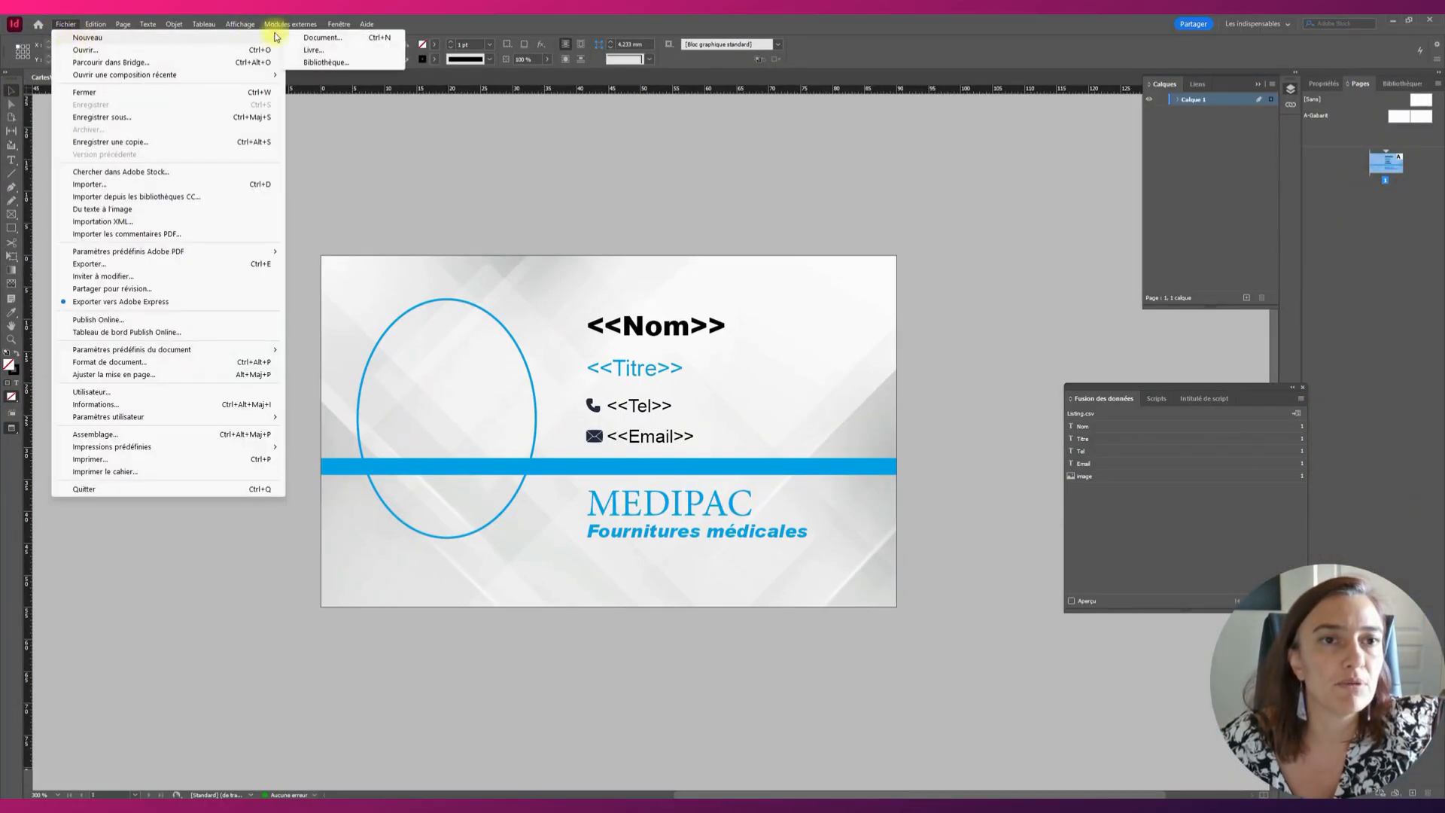
click(314, 37)
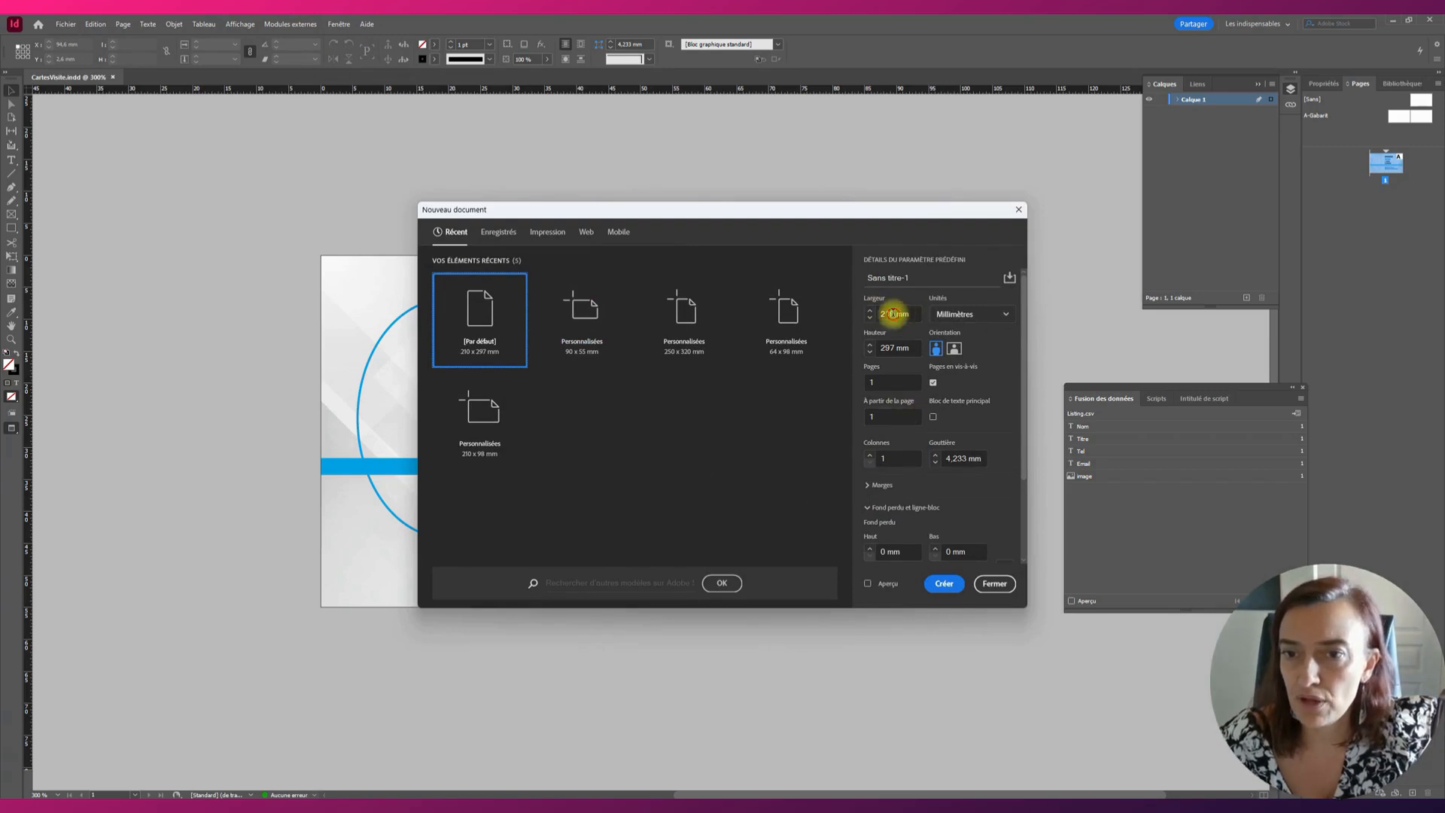
drag(894, 313, 854, 313)
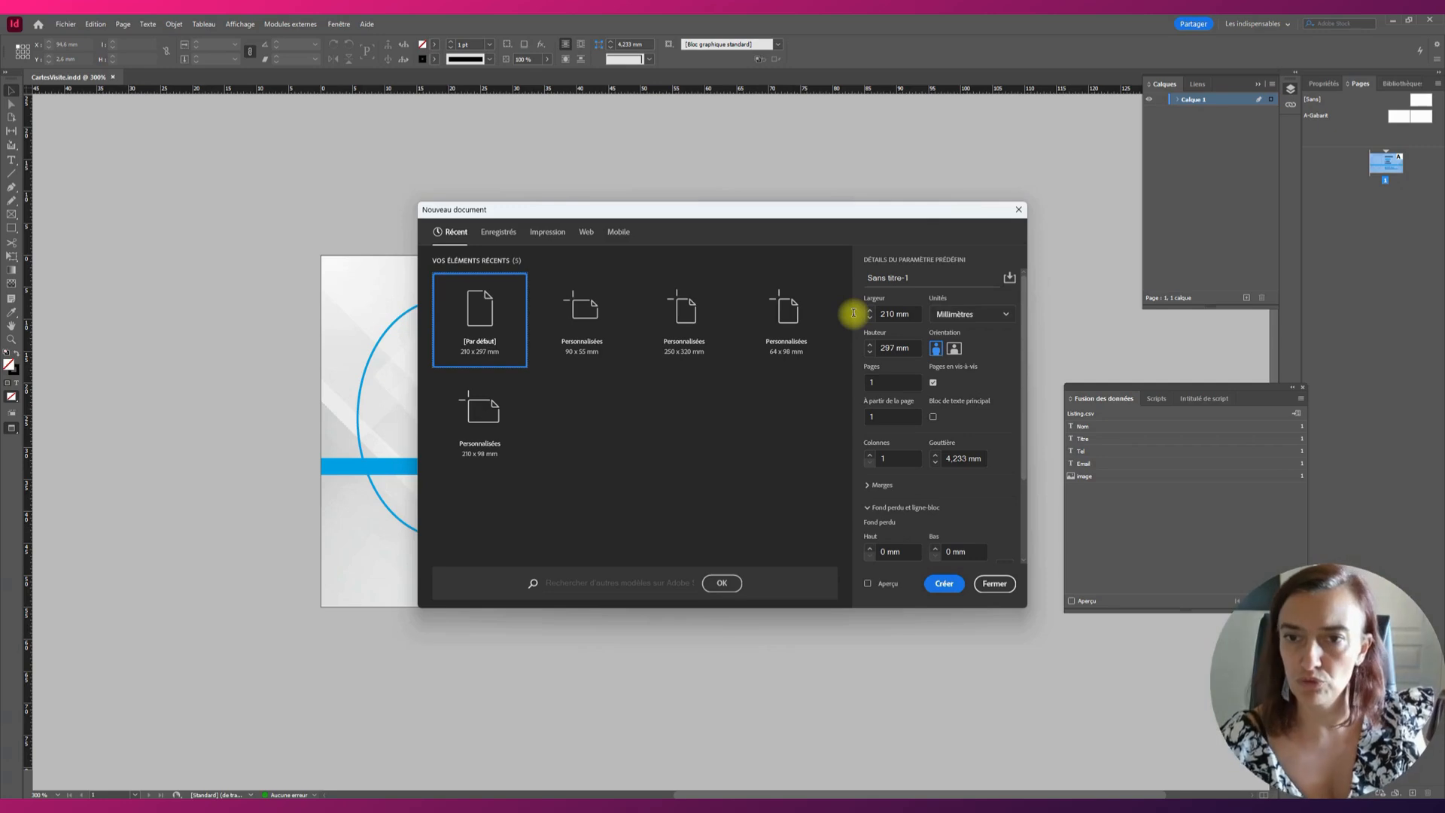
drag(895, 313, 852, 316)
key(Tab)
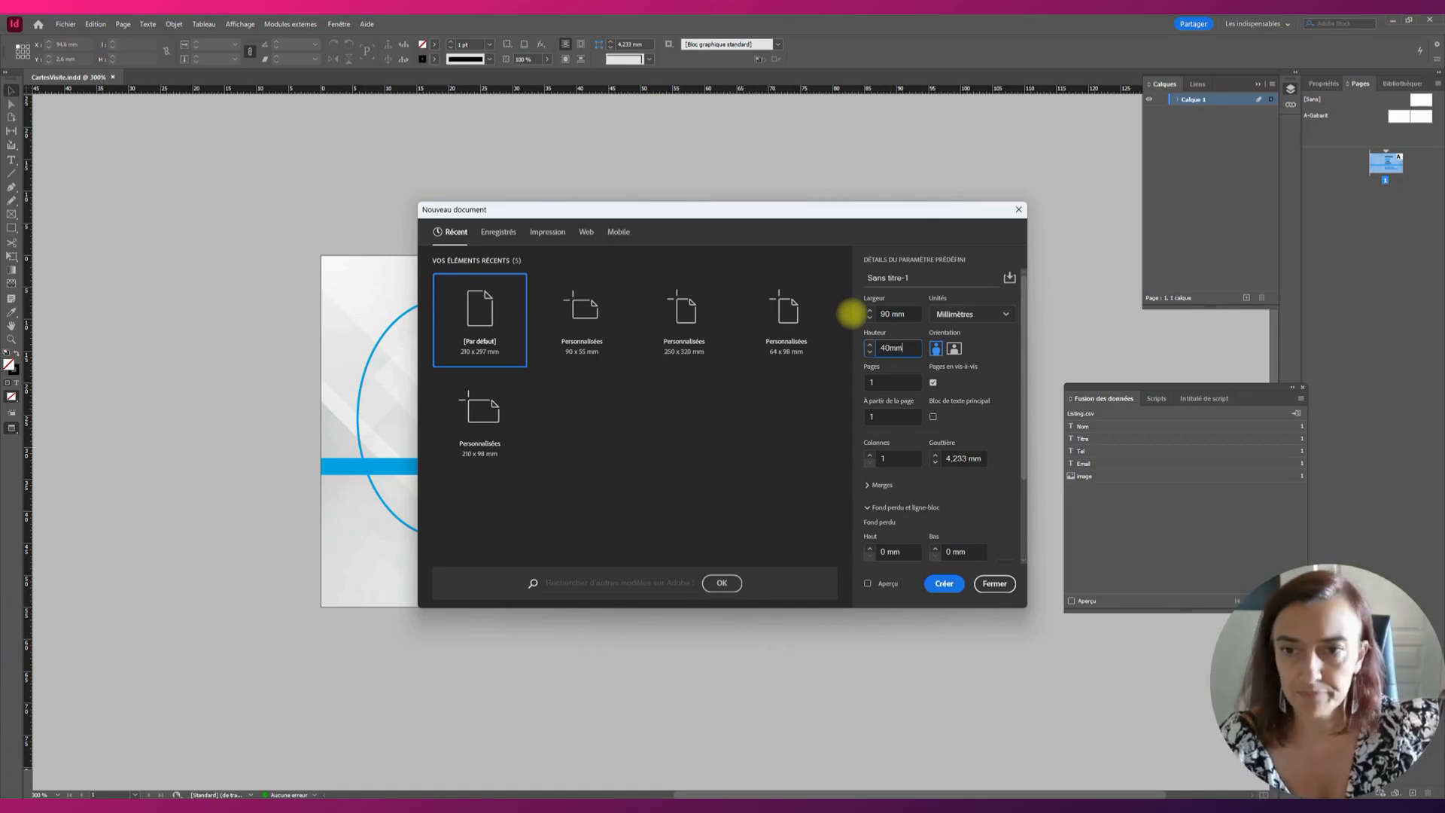
click(951, 348)
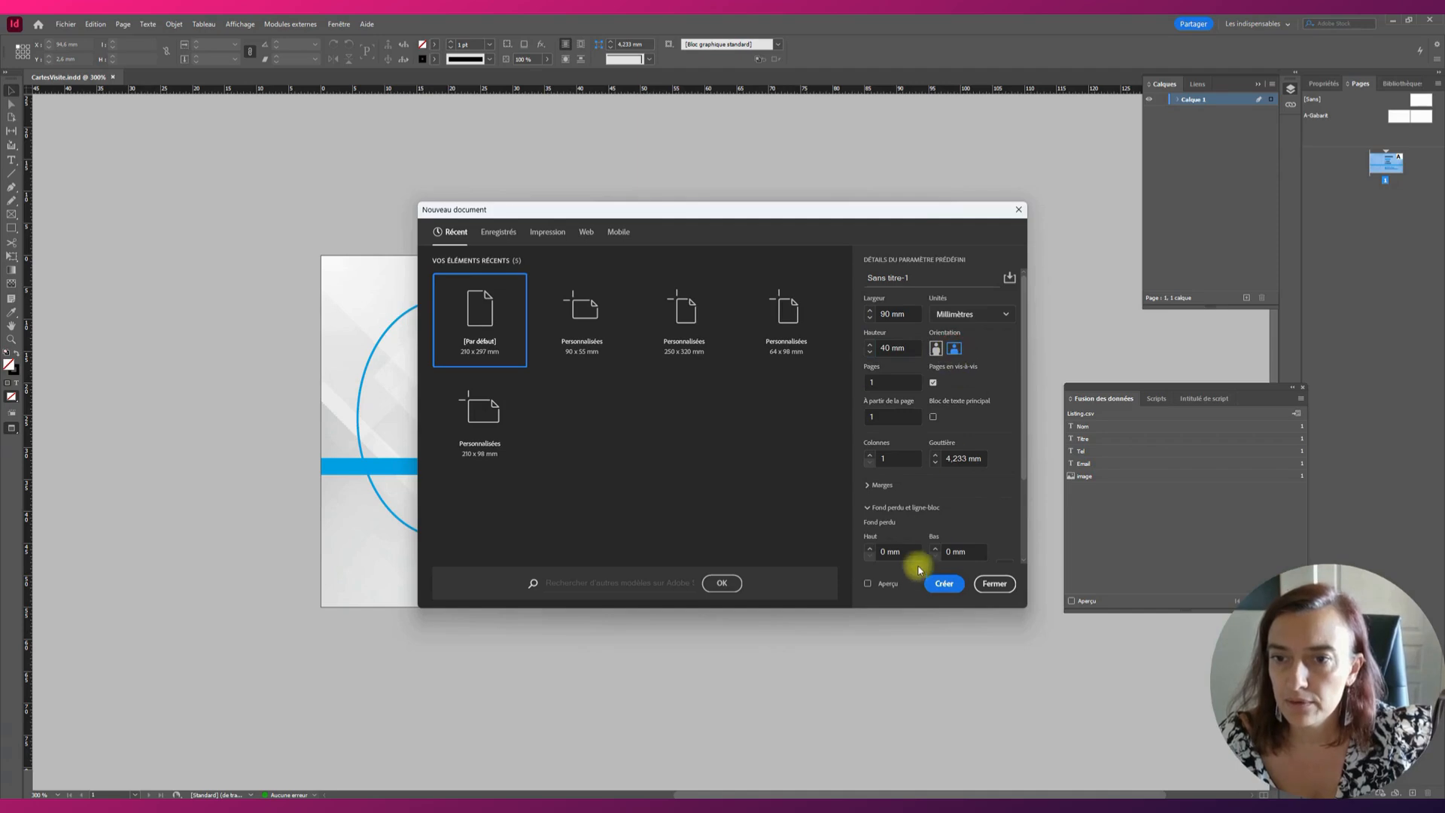
click(935, 583)
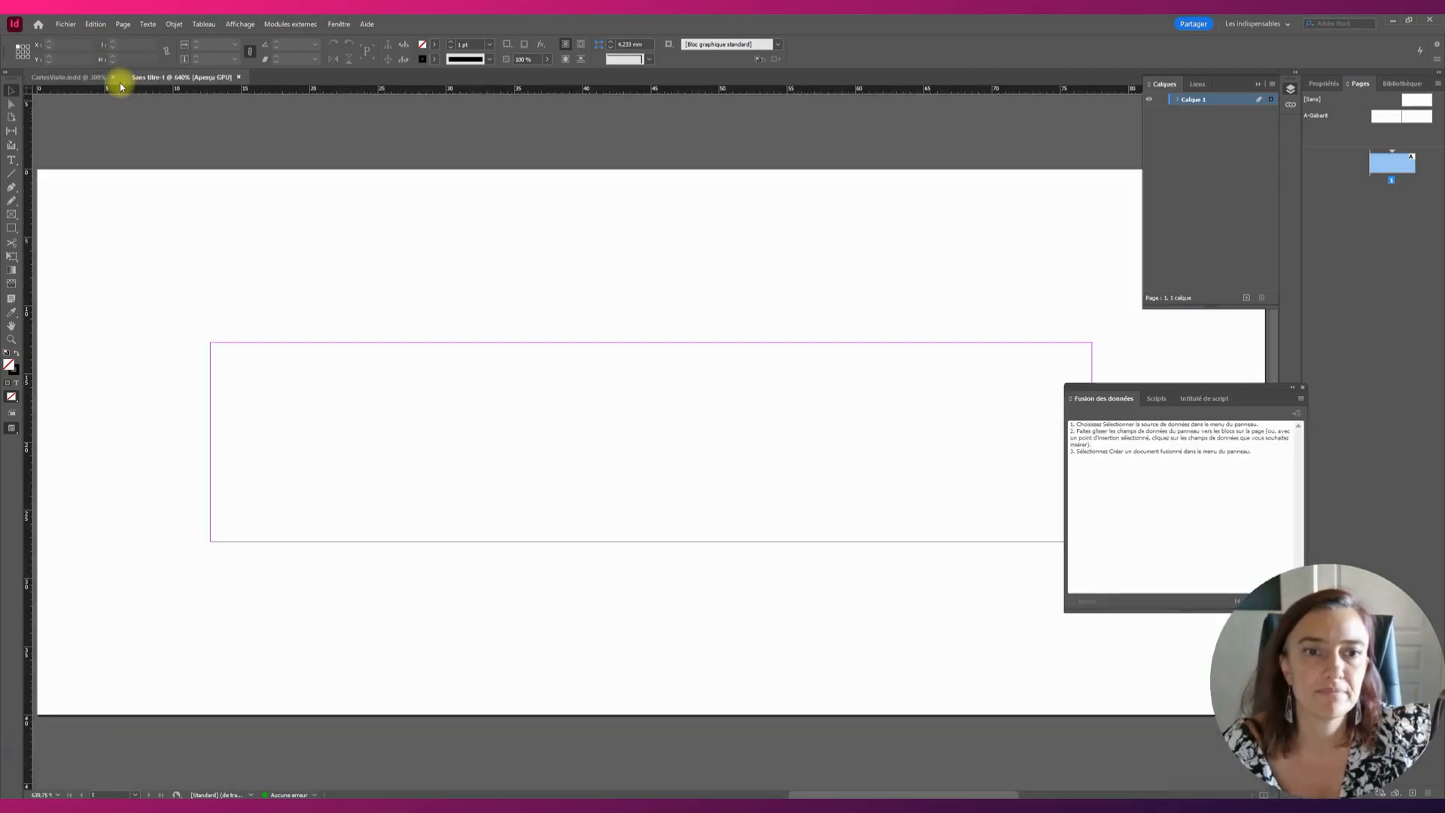
Draw three stacked rectangular placeholder frames in the page's right half, about 37 × 8.1 mm, 33.1 × 5.6 mm and 39.6 × 5.6 mm.
click(12, 339)
alt+click(313, 359)
alt+click(576, 417)
alt+click(692, 442)
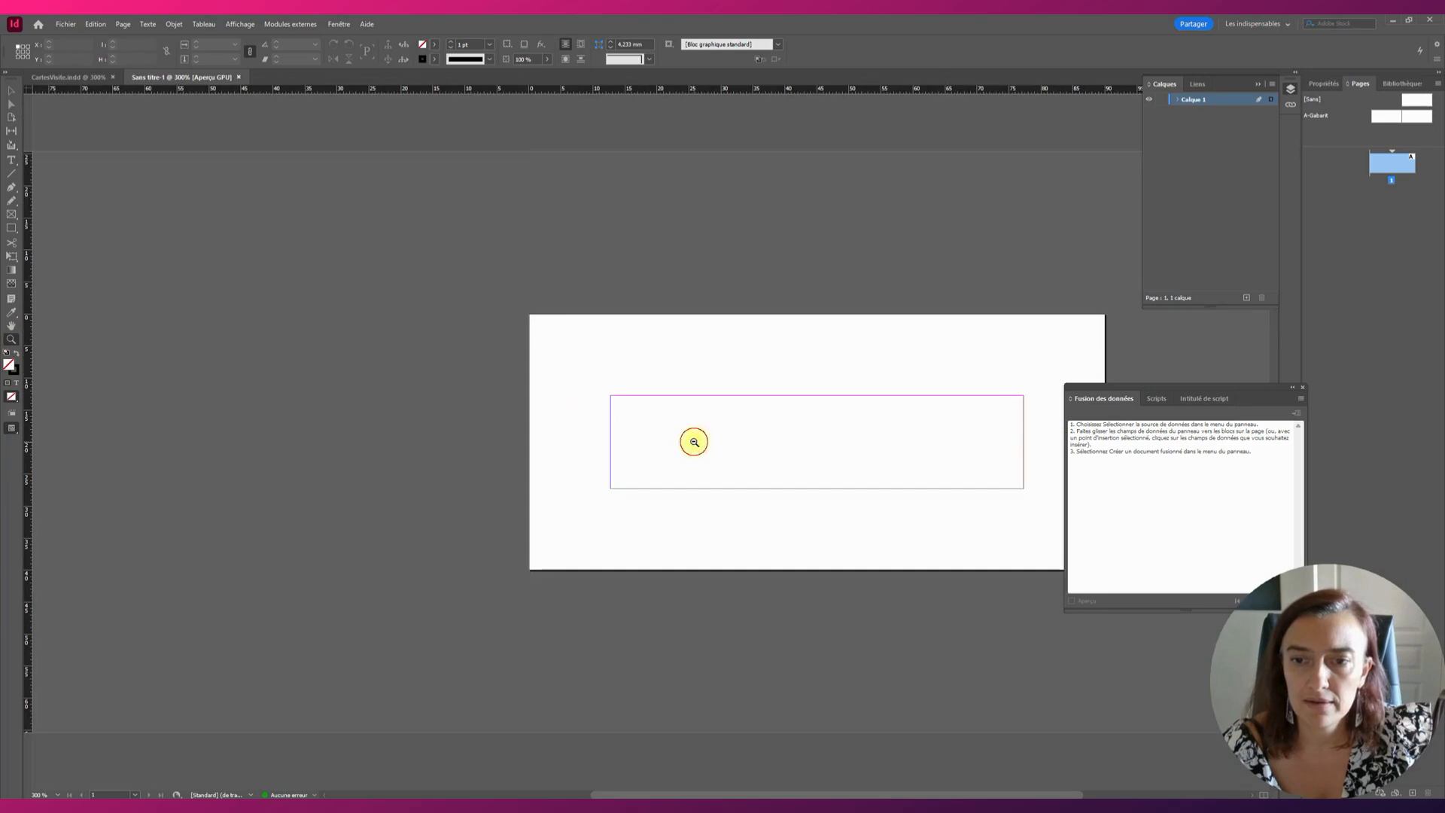
drag(766, 401, 566, 408)
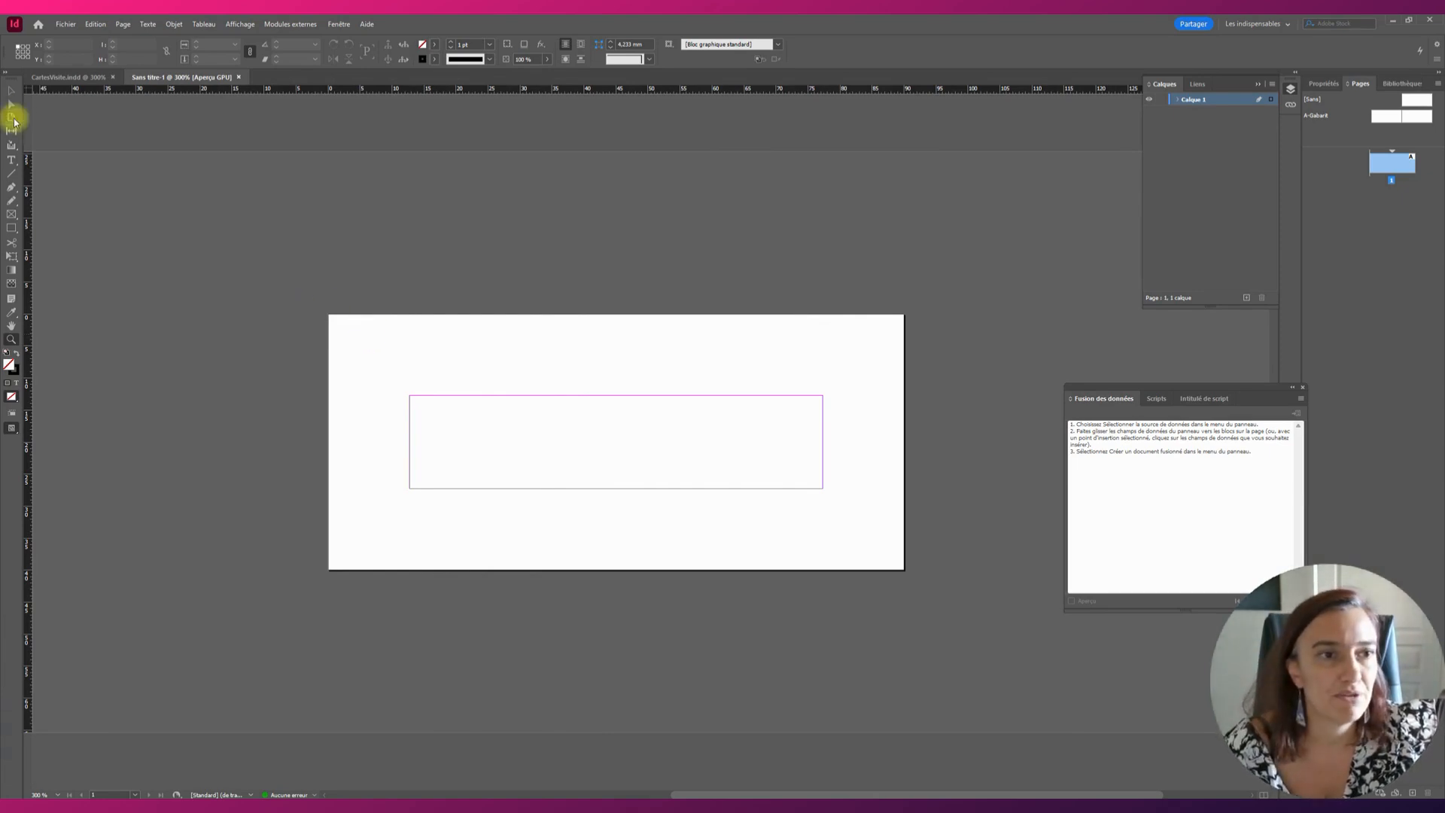
click(11, 215)
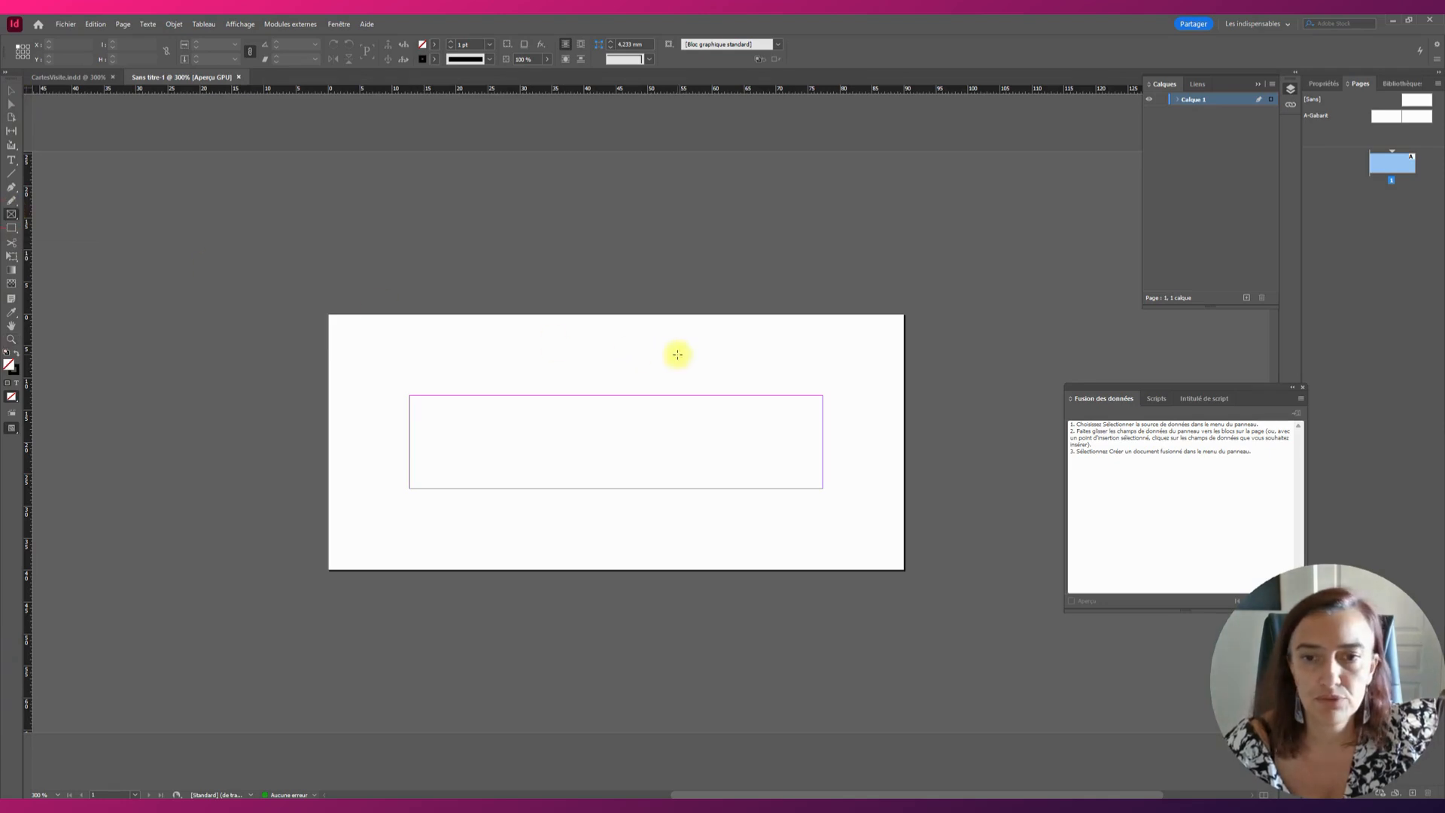
drag(622, 351, 858, 403)
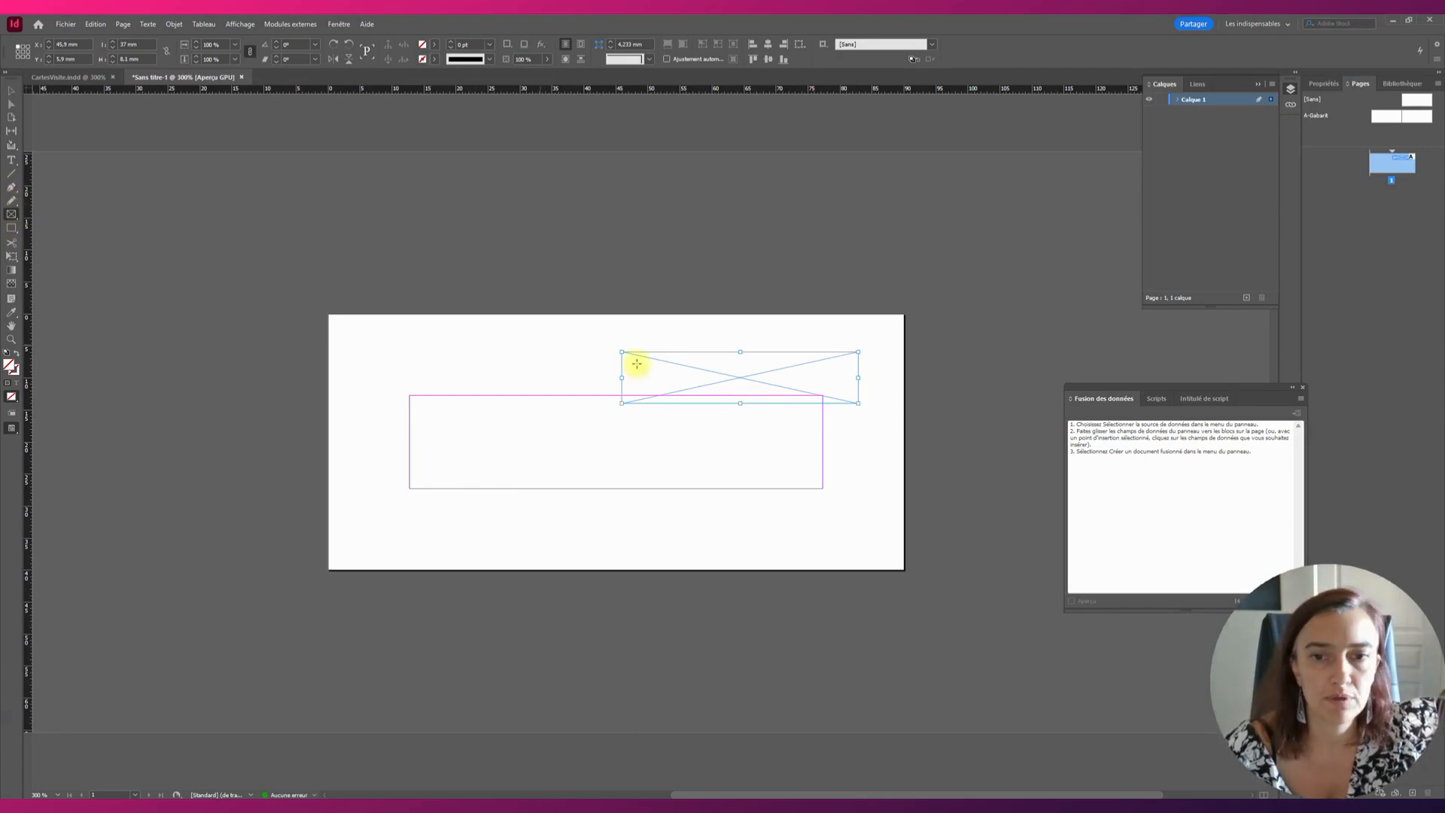
drag(622, 413, 833, 449)
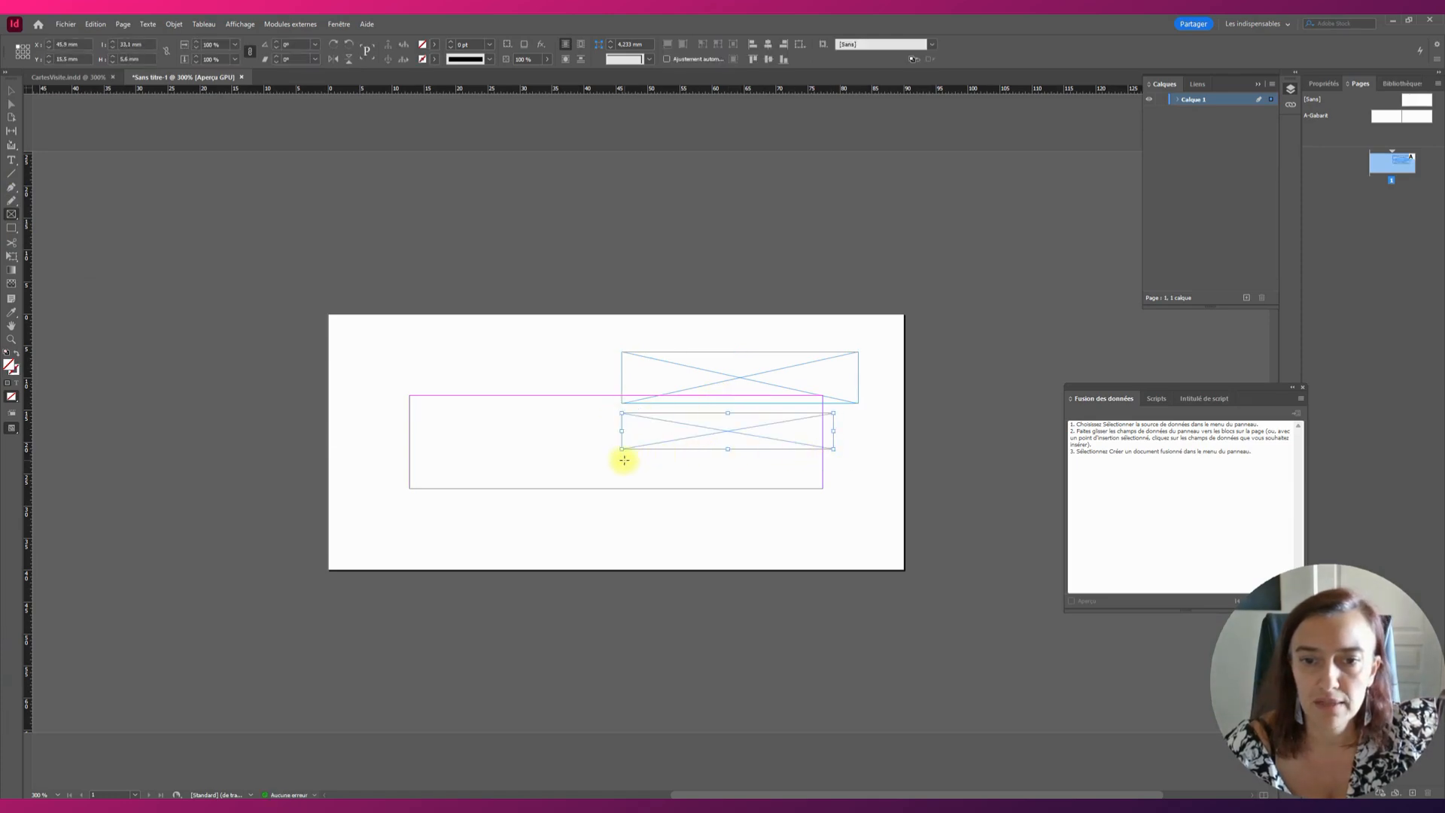
drag(624, 460, 877, 496)
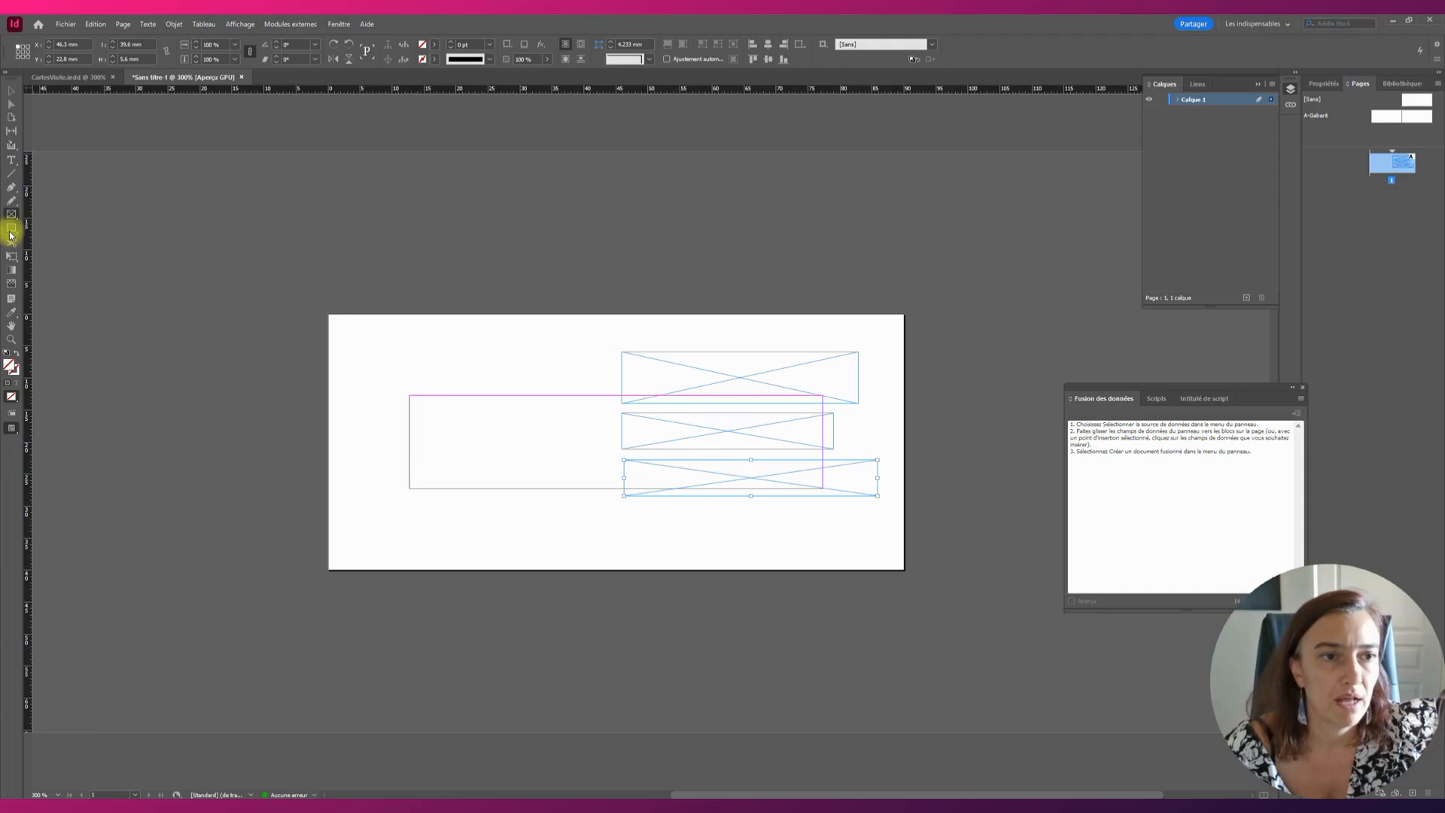
Draw a horizontal band about 103.7 × 5.6 mm across the lower page, past both edges, and fill it with cyan C=100 M=0 J=0 N=0.
drag(293, 487, 956, 521)
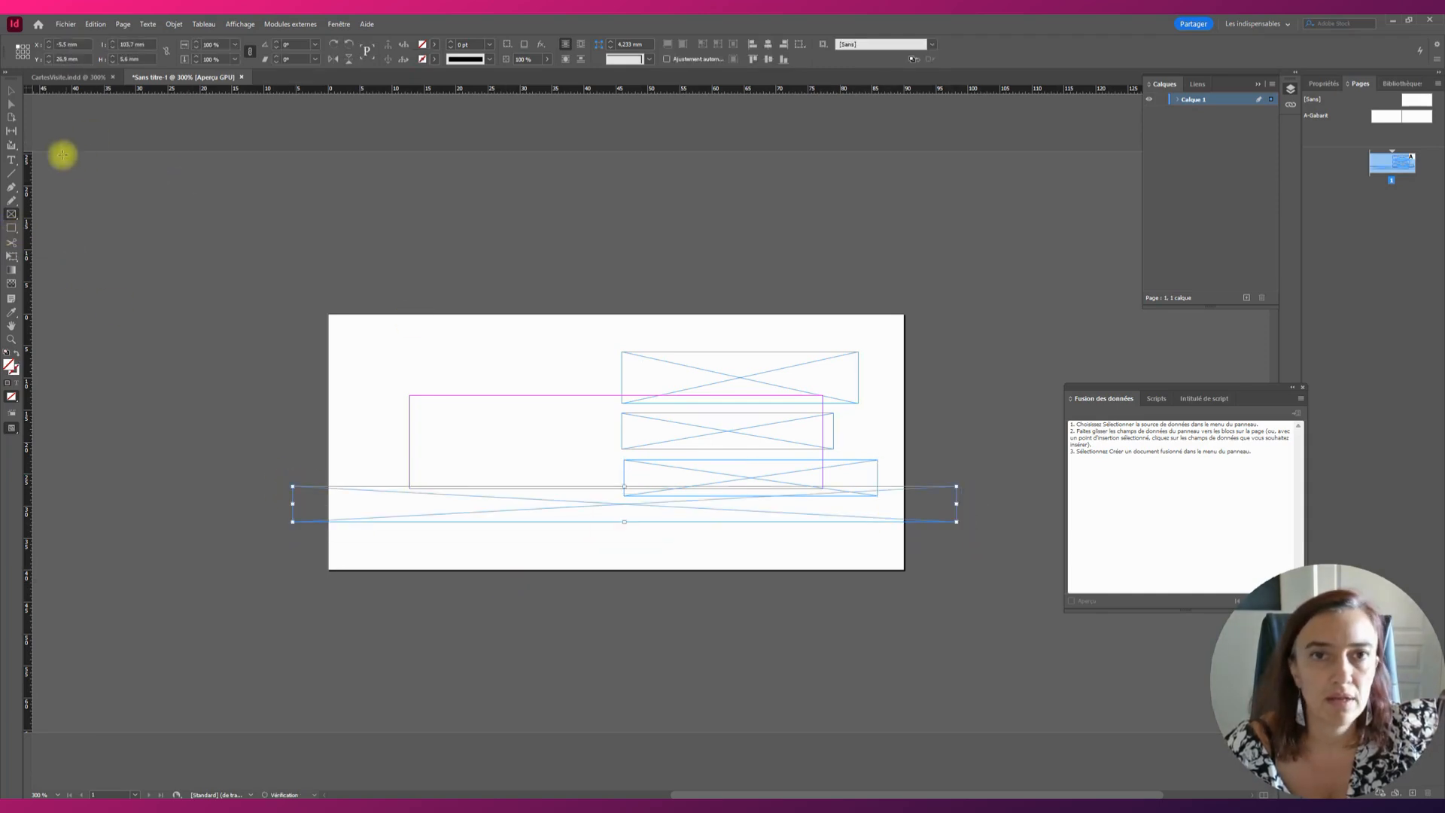
click(480, 59)
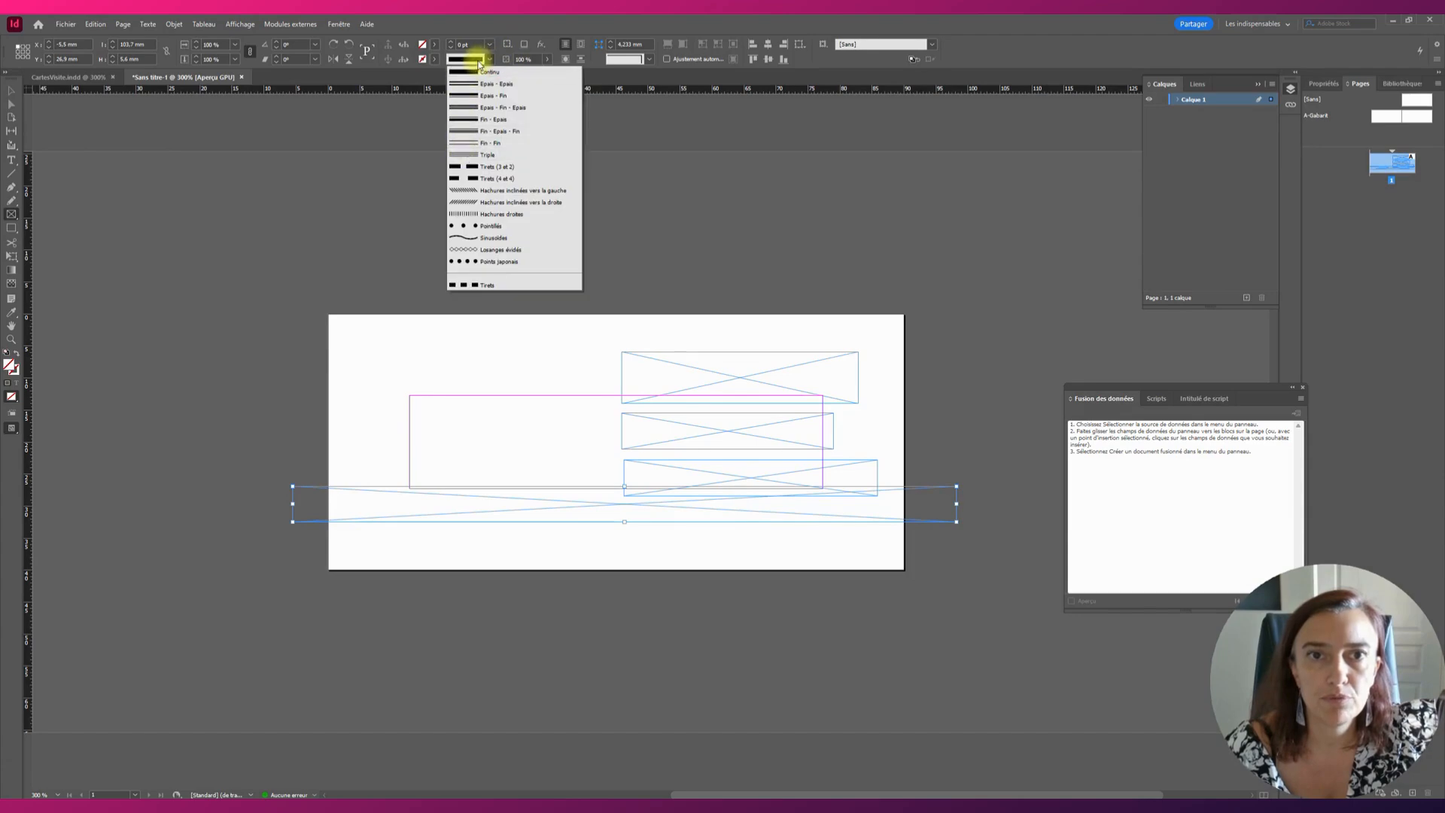
click(435, 46)
click(435, 45)
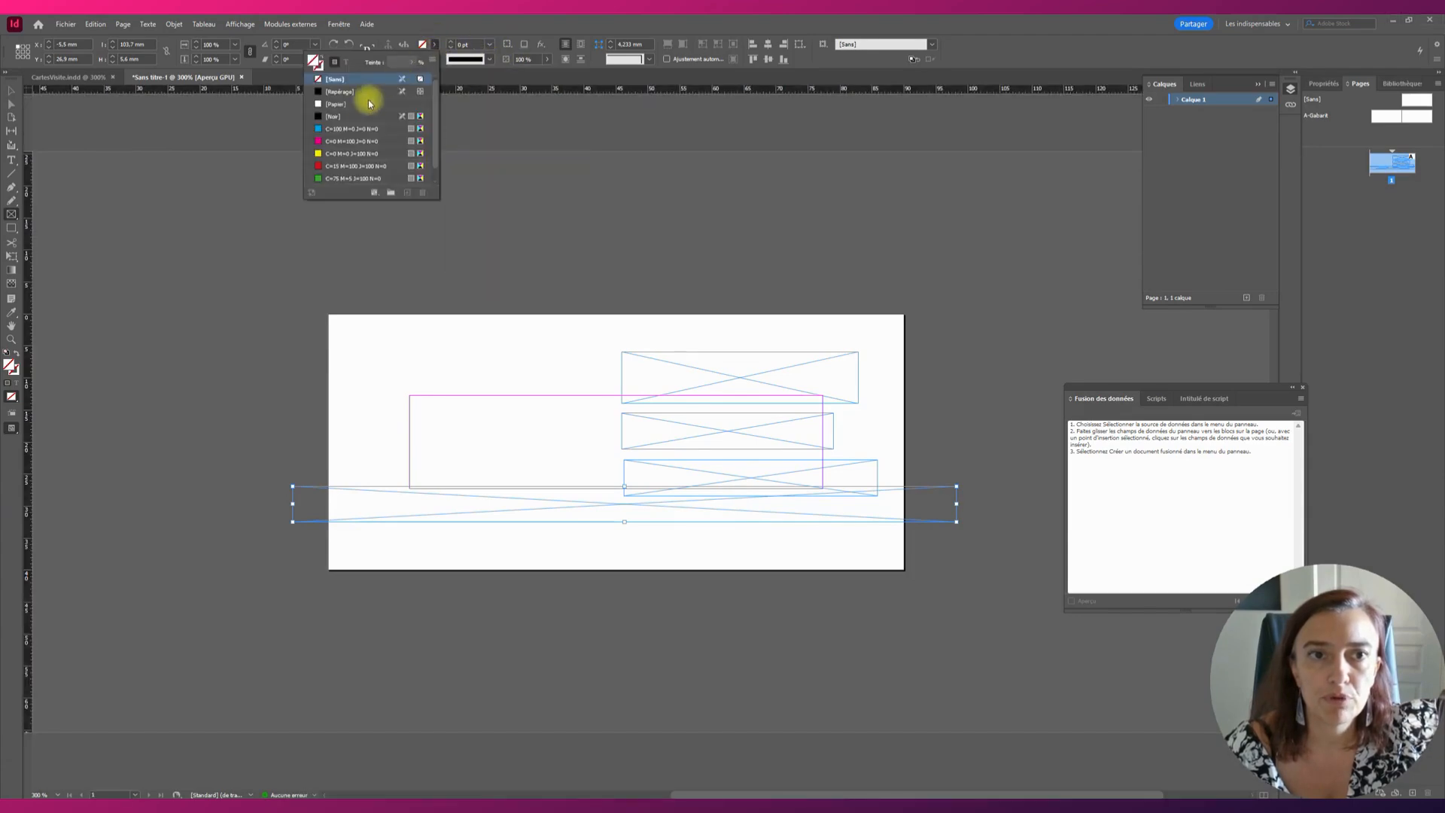
click(334, 129)
Lower the cyan band's upper edge to reduce its height to about 4.1 mm.
click(11, 90)
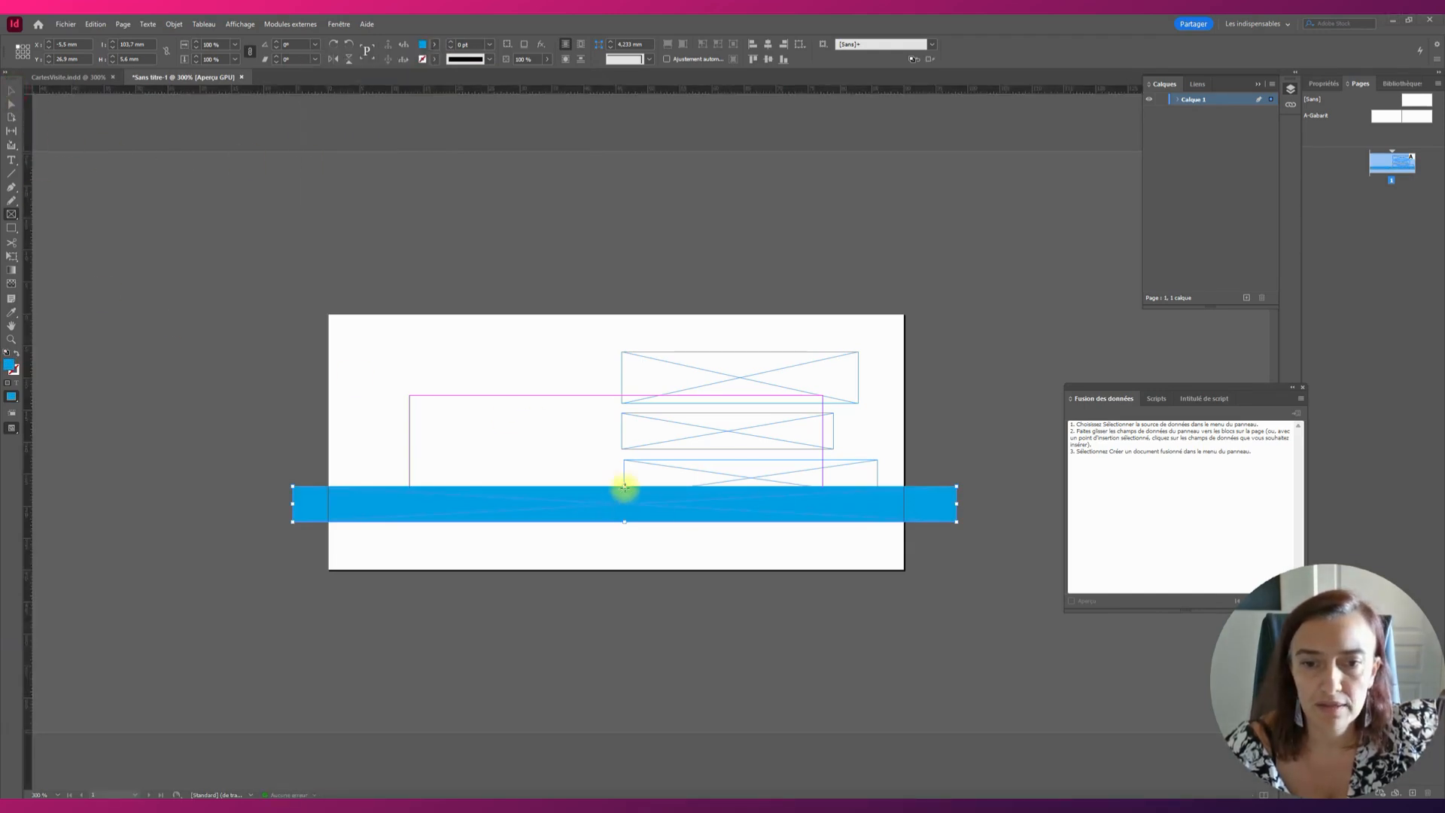
click(12, 90)
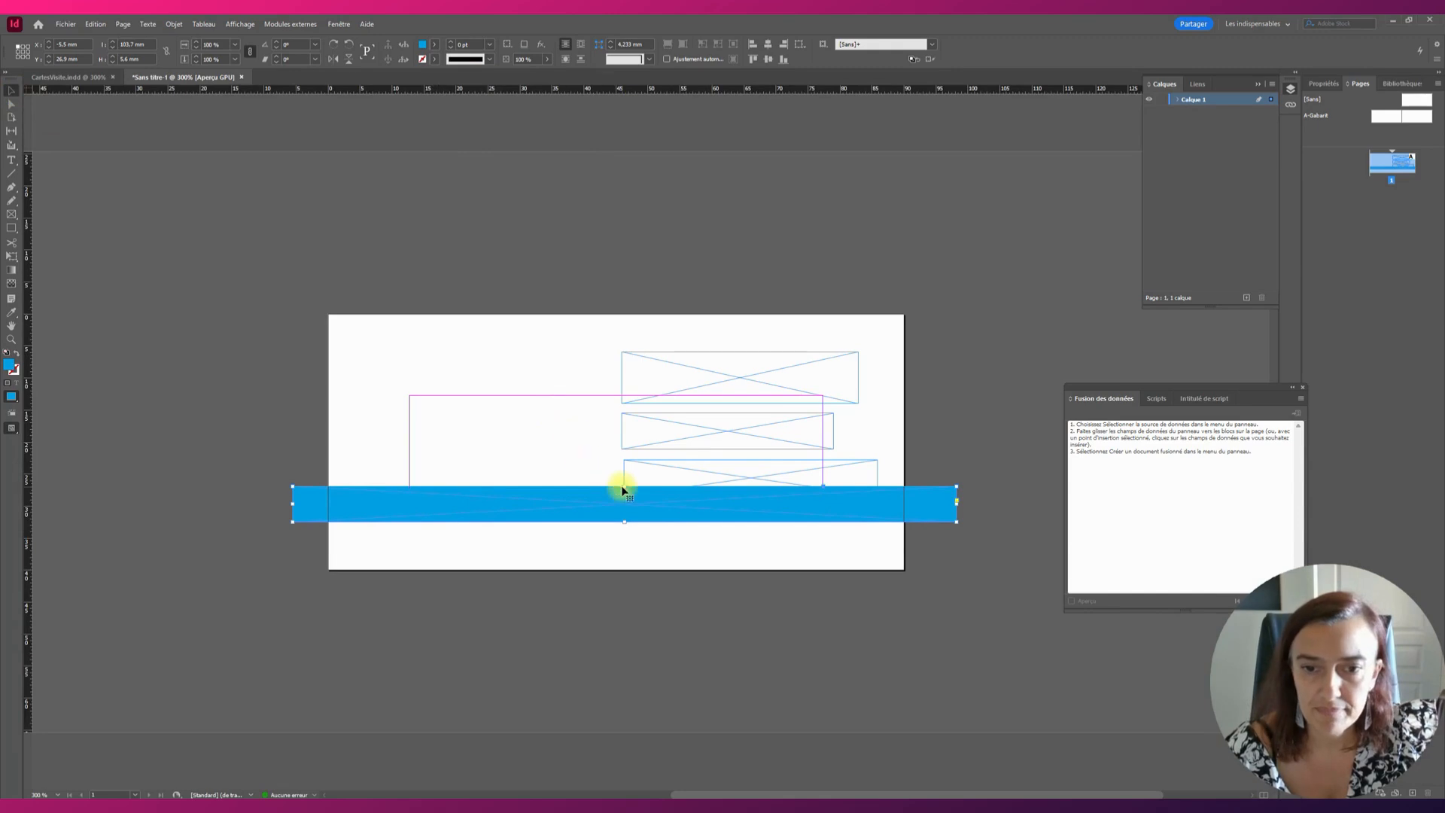
drag(625, 487, 624, 496)
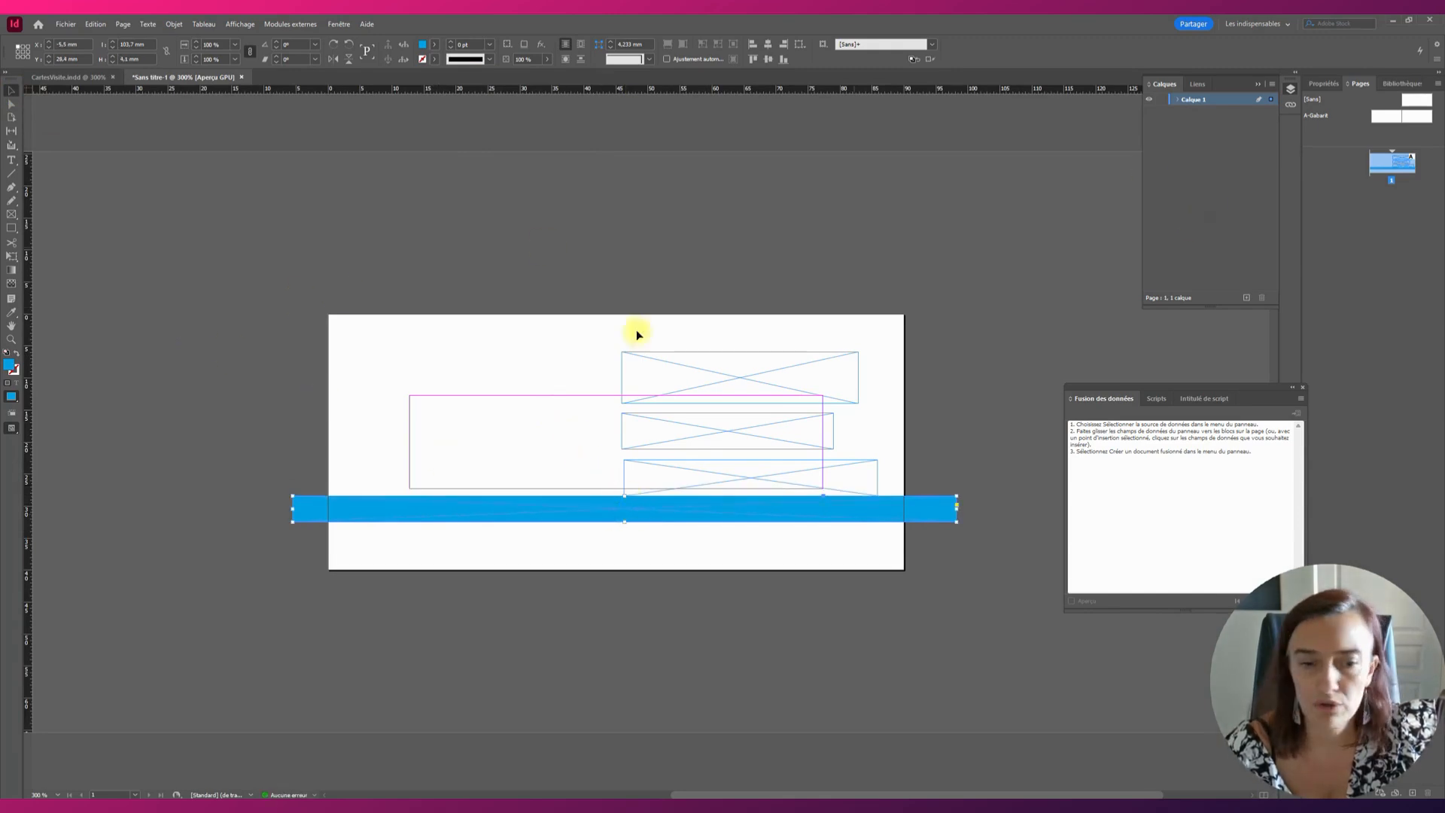
Switch to File Explorer and look through the Images and Photos ID subfolders of Exercice 1 - Cartes de visite.
click(147, 795)
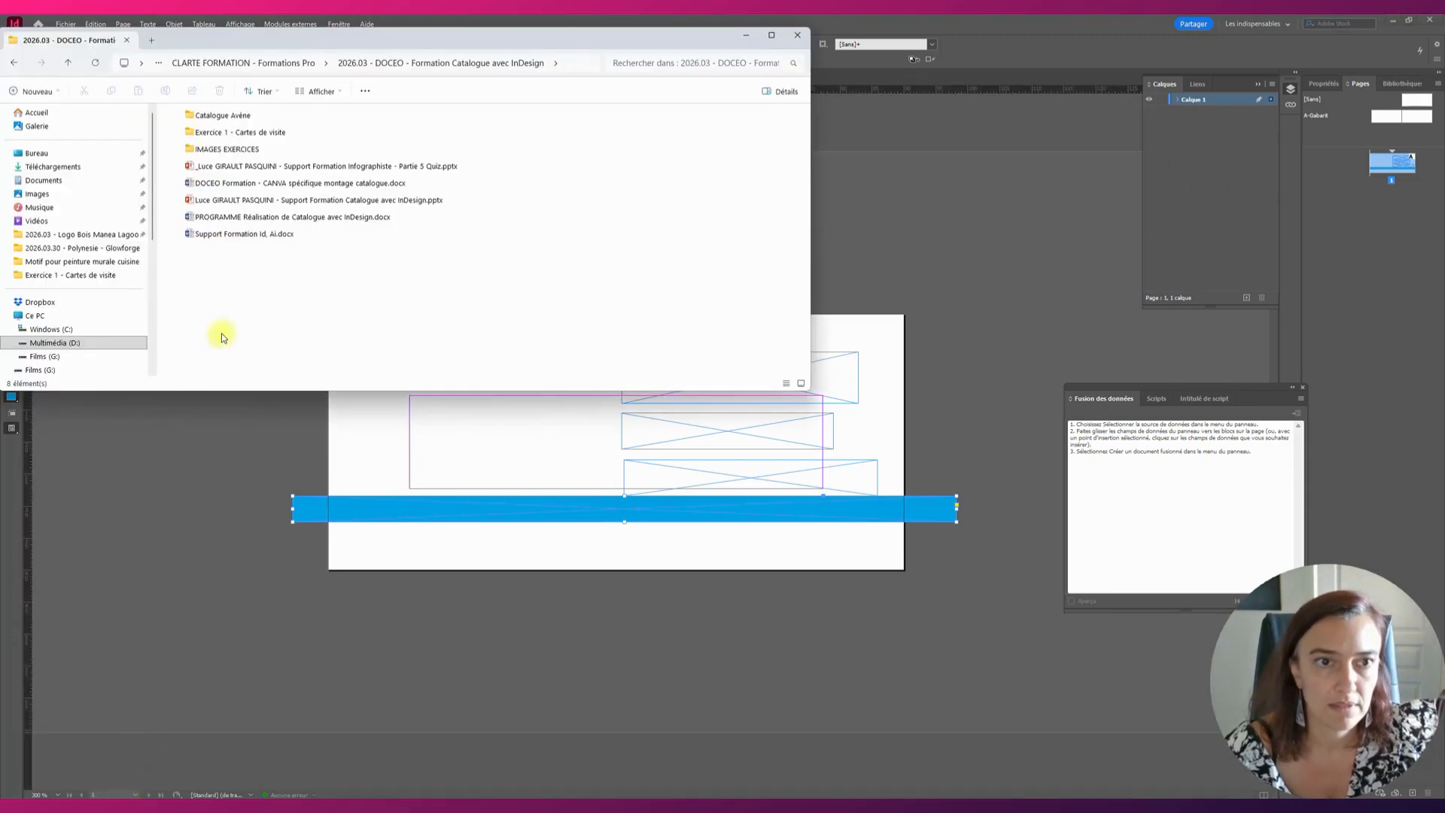
double_click(246, 130)
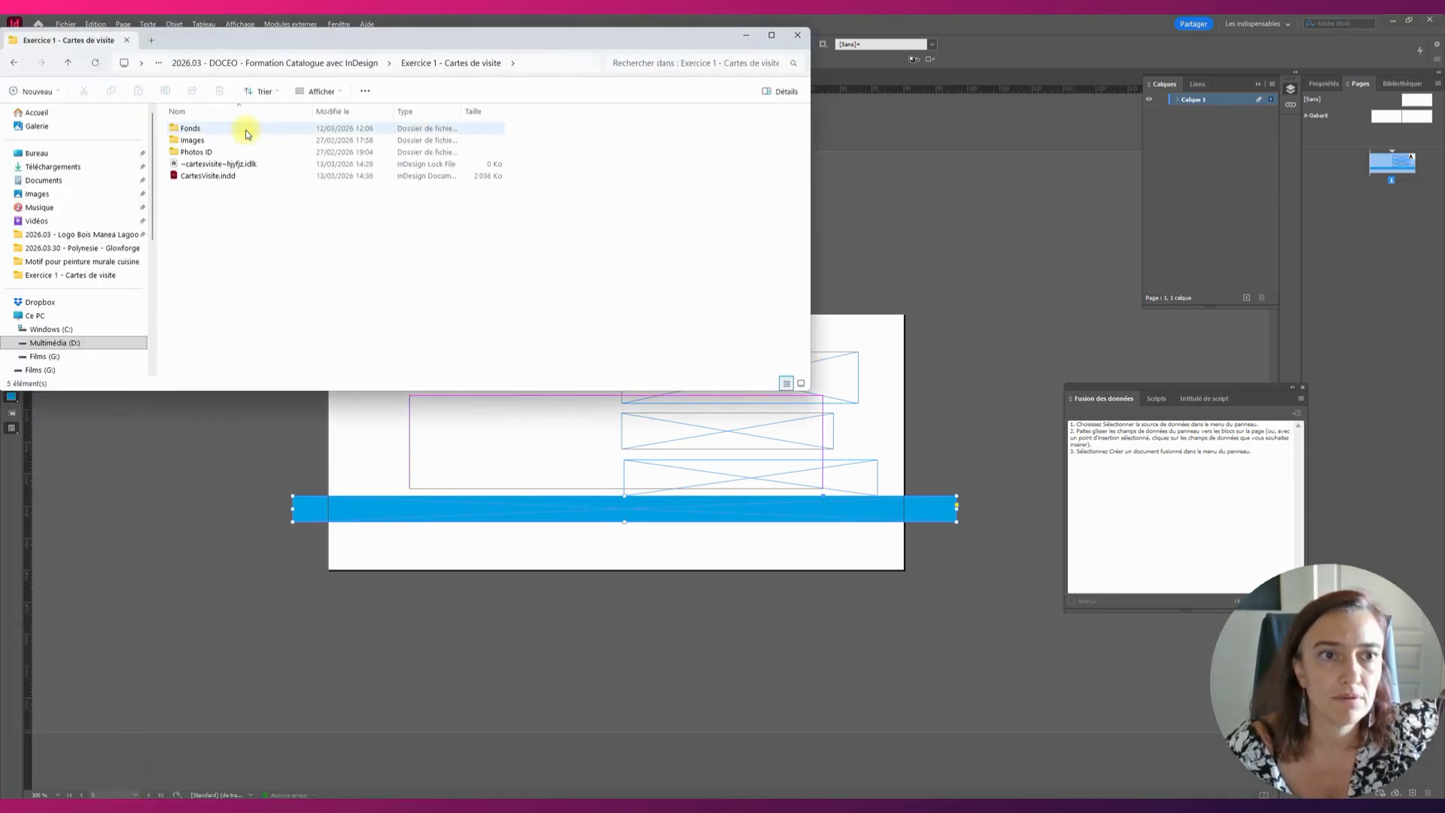
double_click(210, 143)
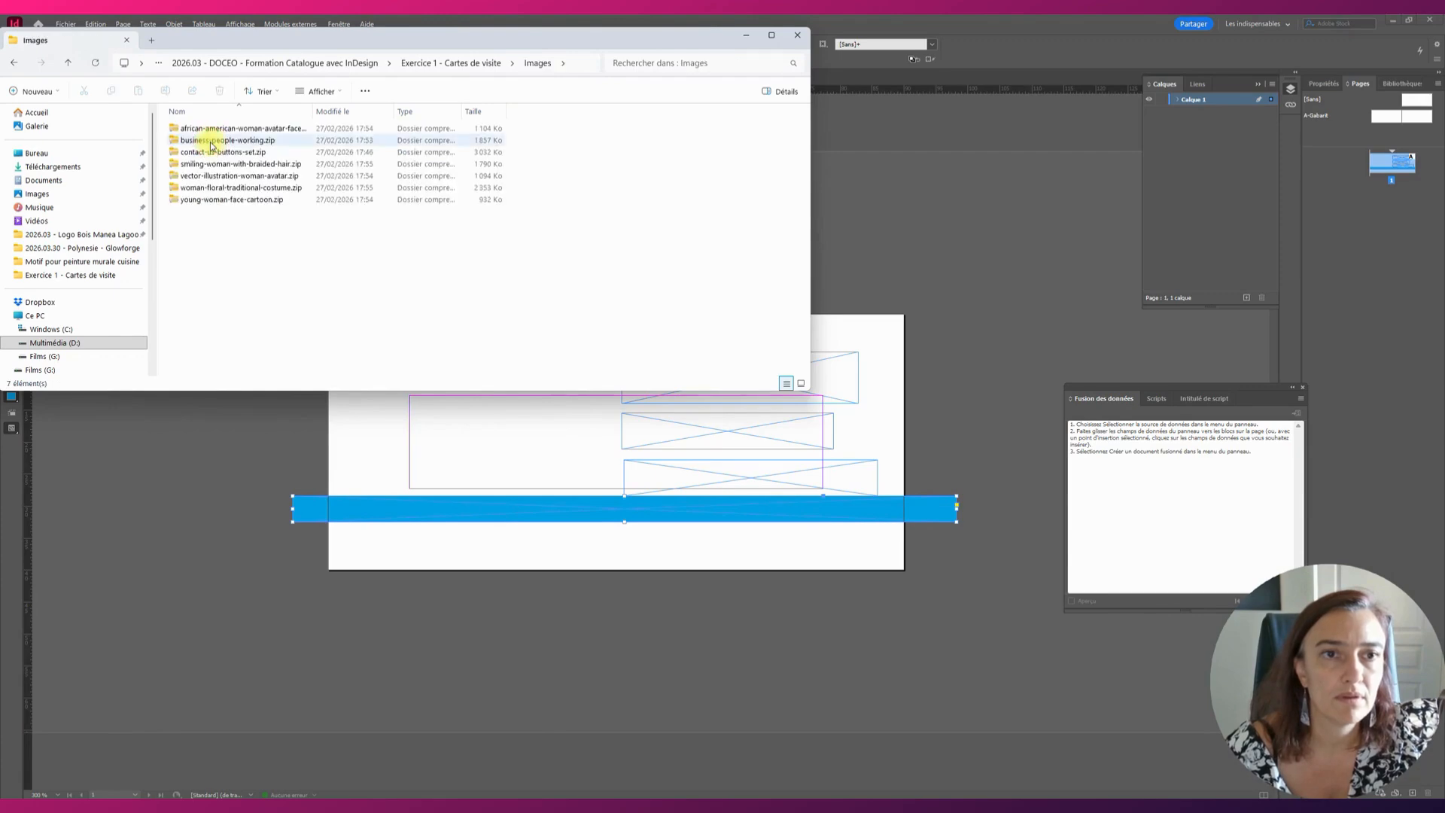
click(443, 64)
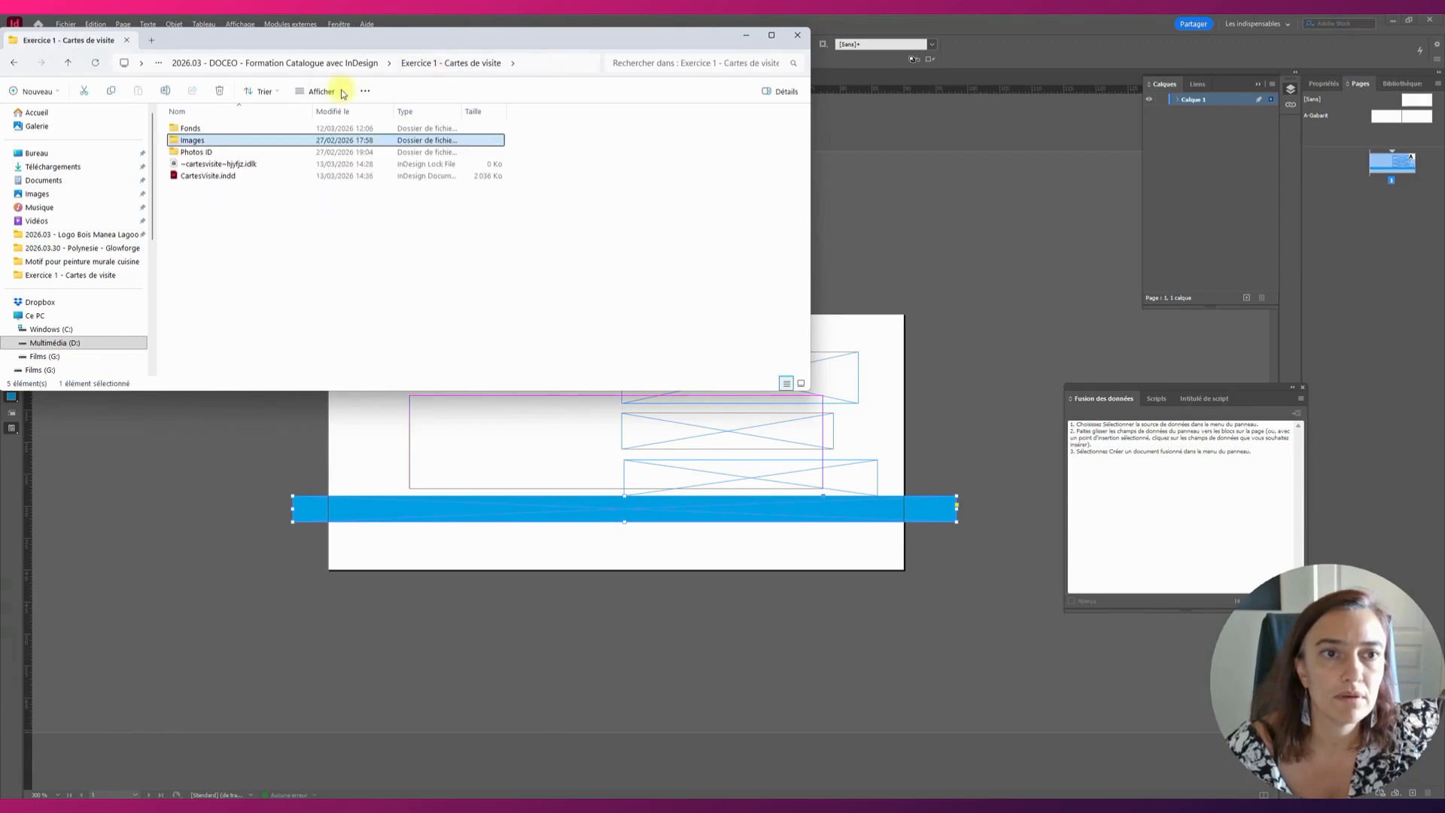
double_click(199, 152)
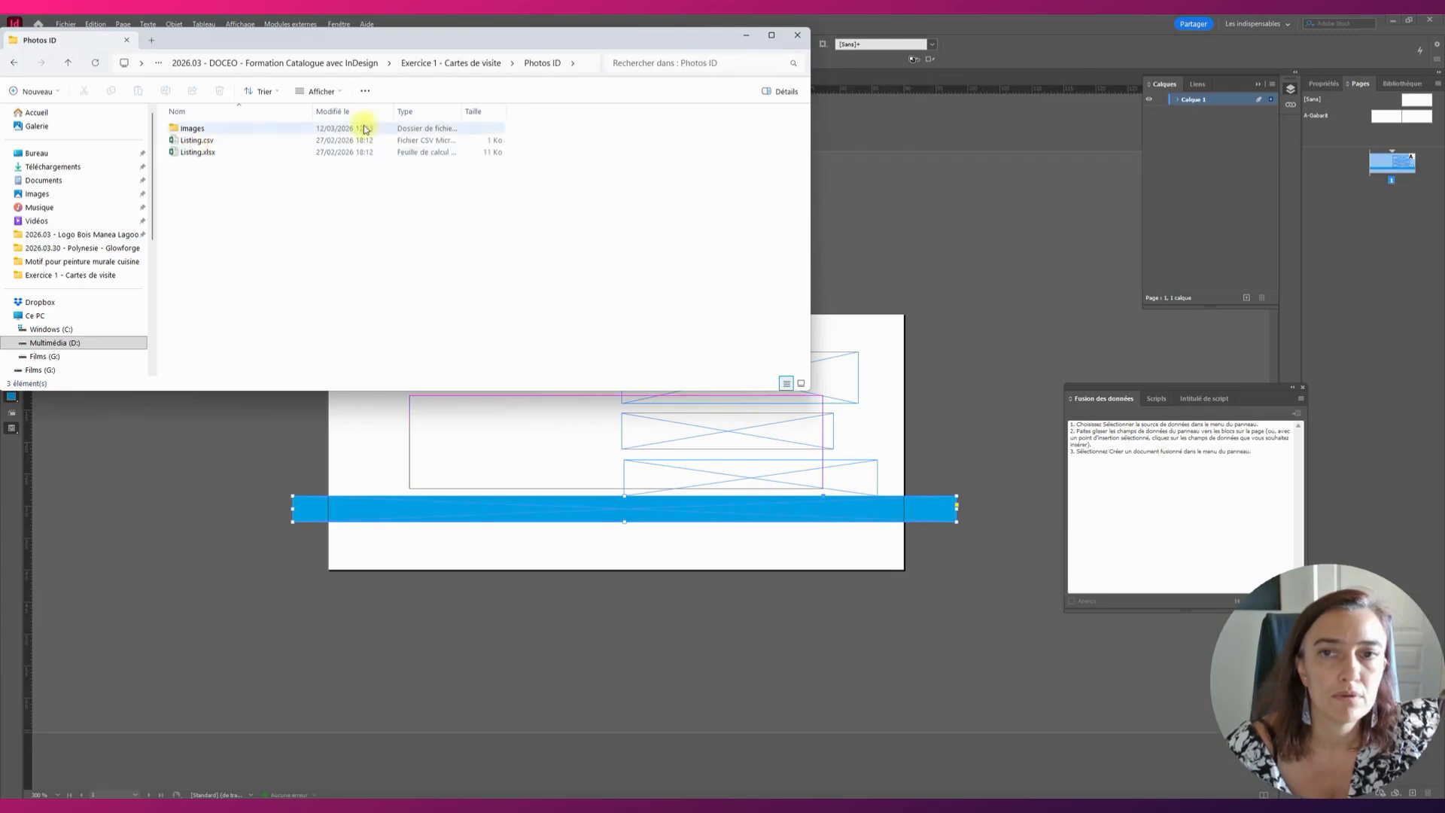
click(745, 35)
Add a text frame below the cyan band containing the text ENTREPRISE.
click(11, 161)
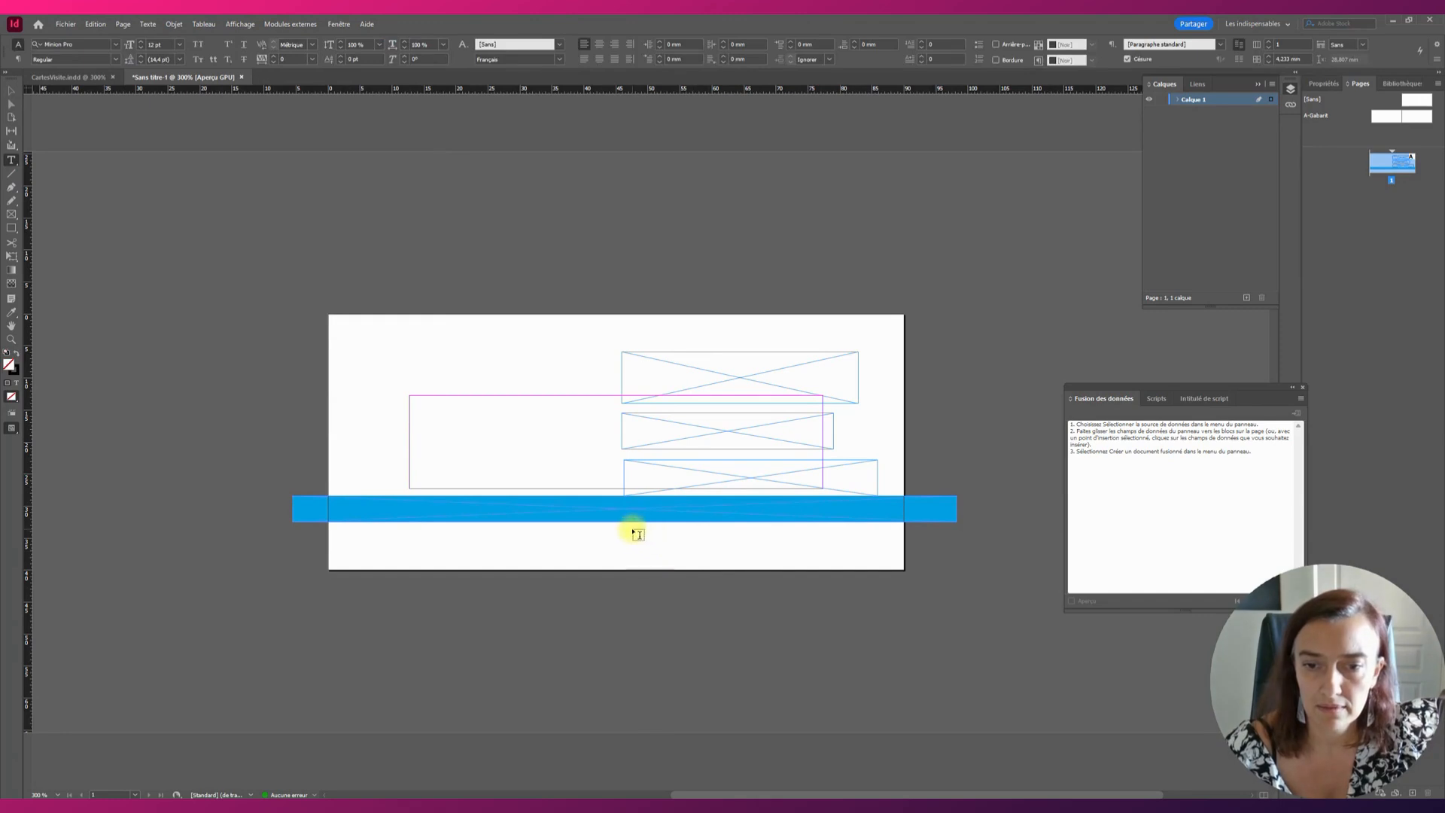
drag(632, 528, 842, 555)
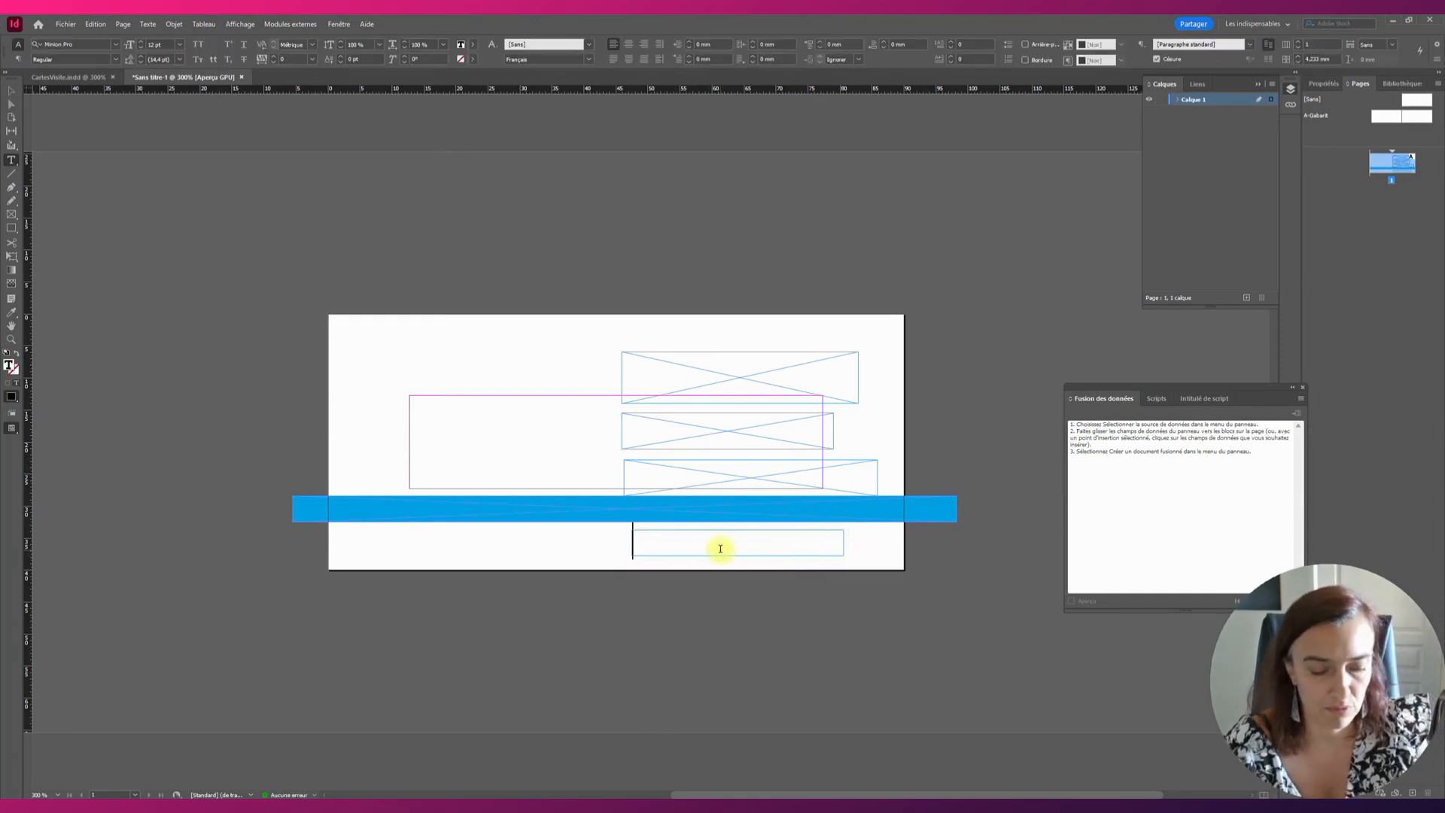
text(ENTRE)
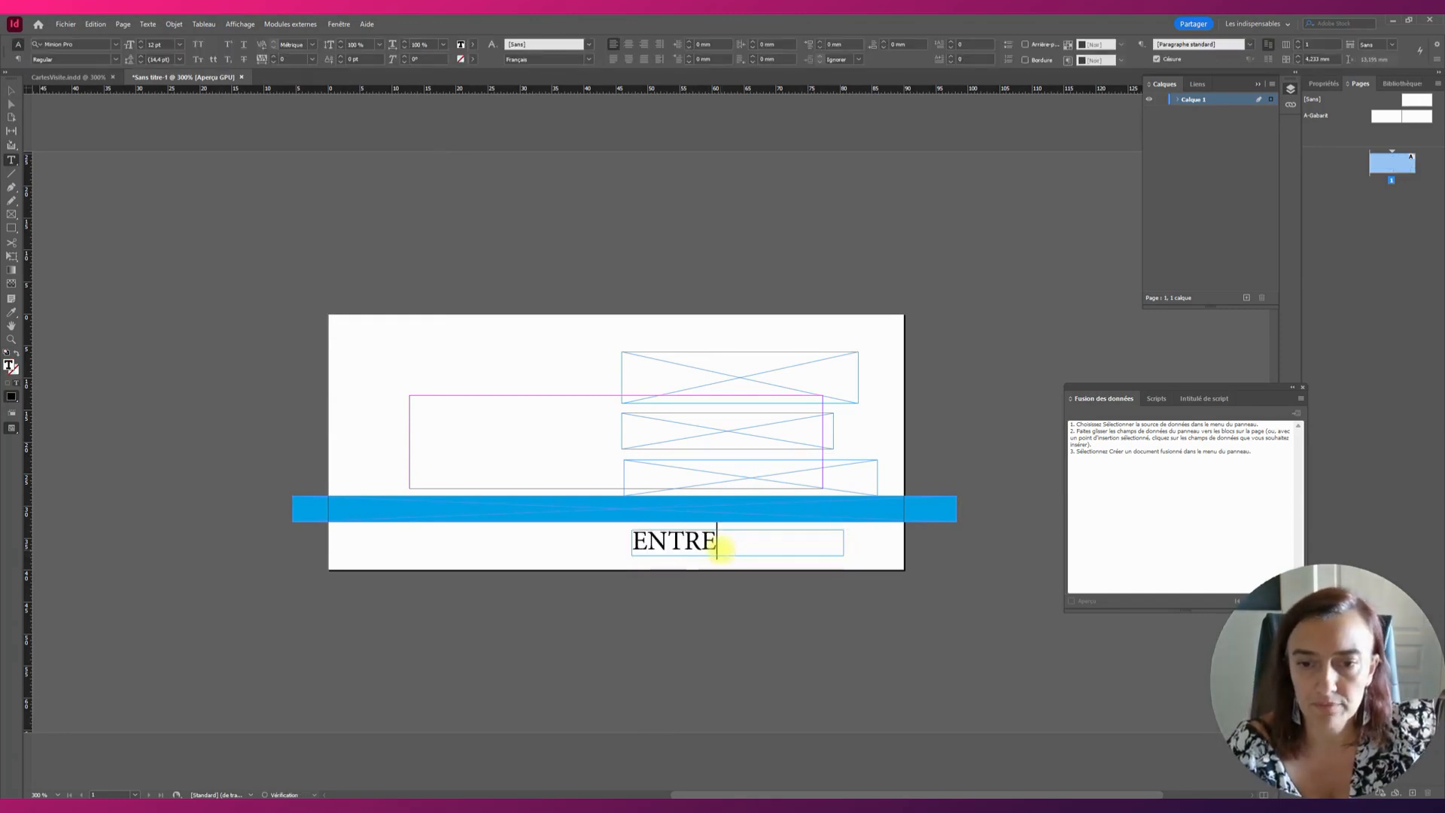
text(PRISE)
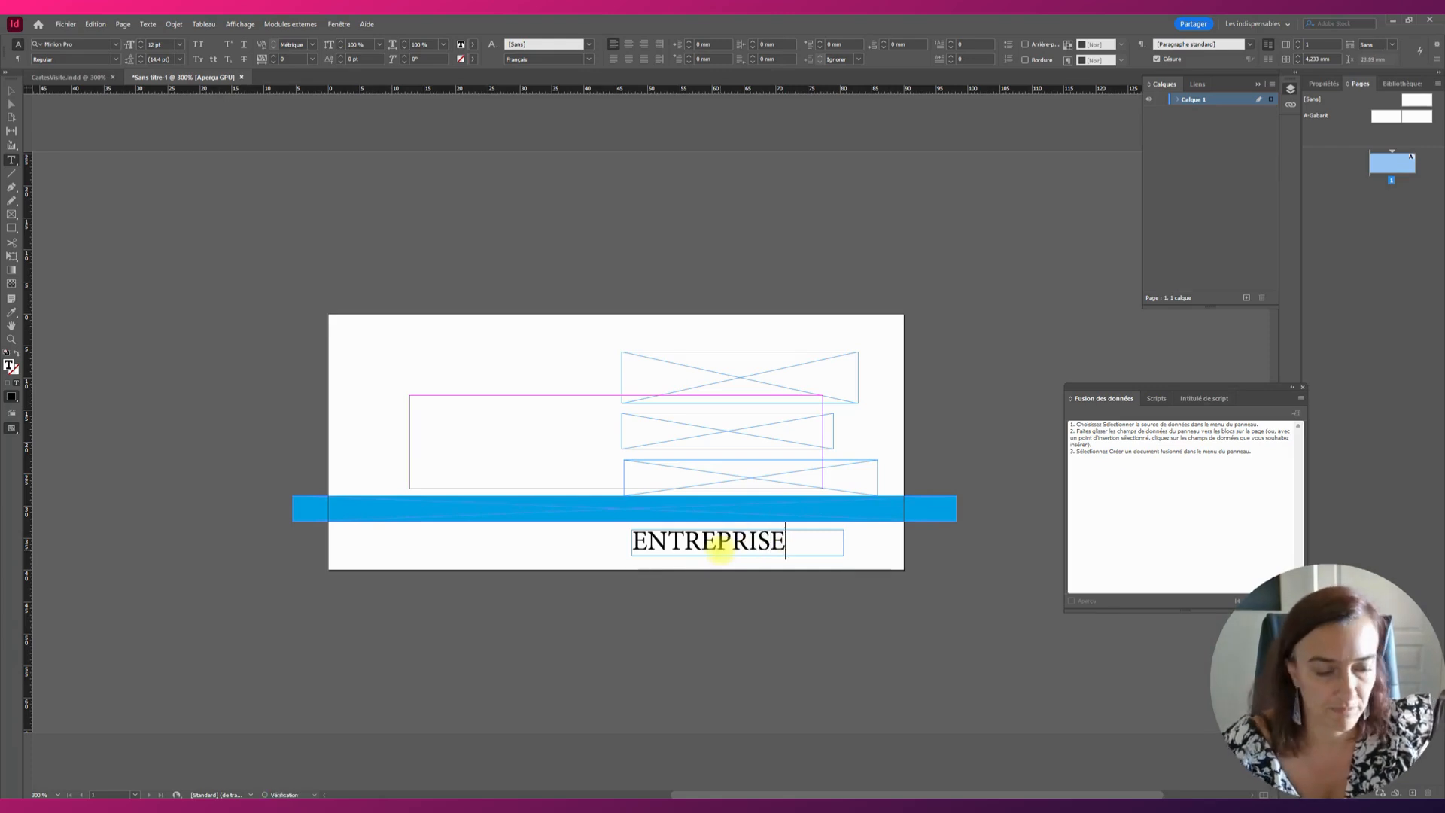
Colour the word ENTREPRISE with the cyan swatch C=100 M=0 J=0 N=0 and deselect it.
double_click(720, 552)
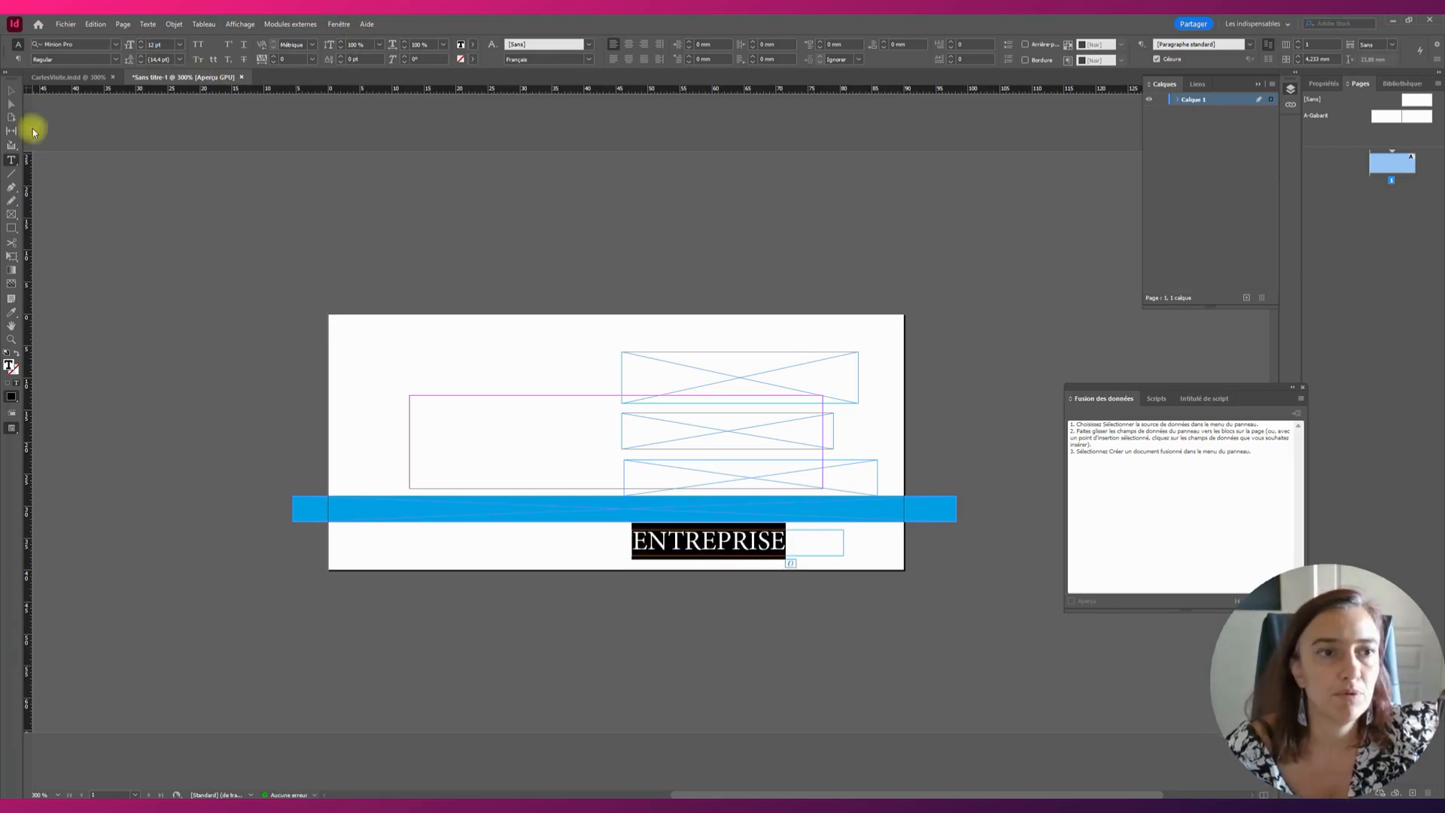
click(471, 45)
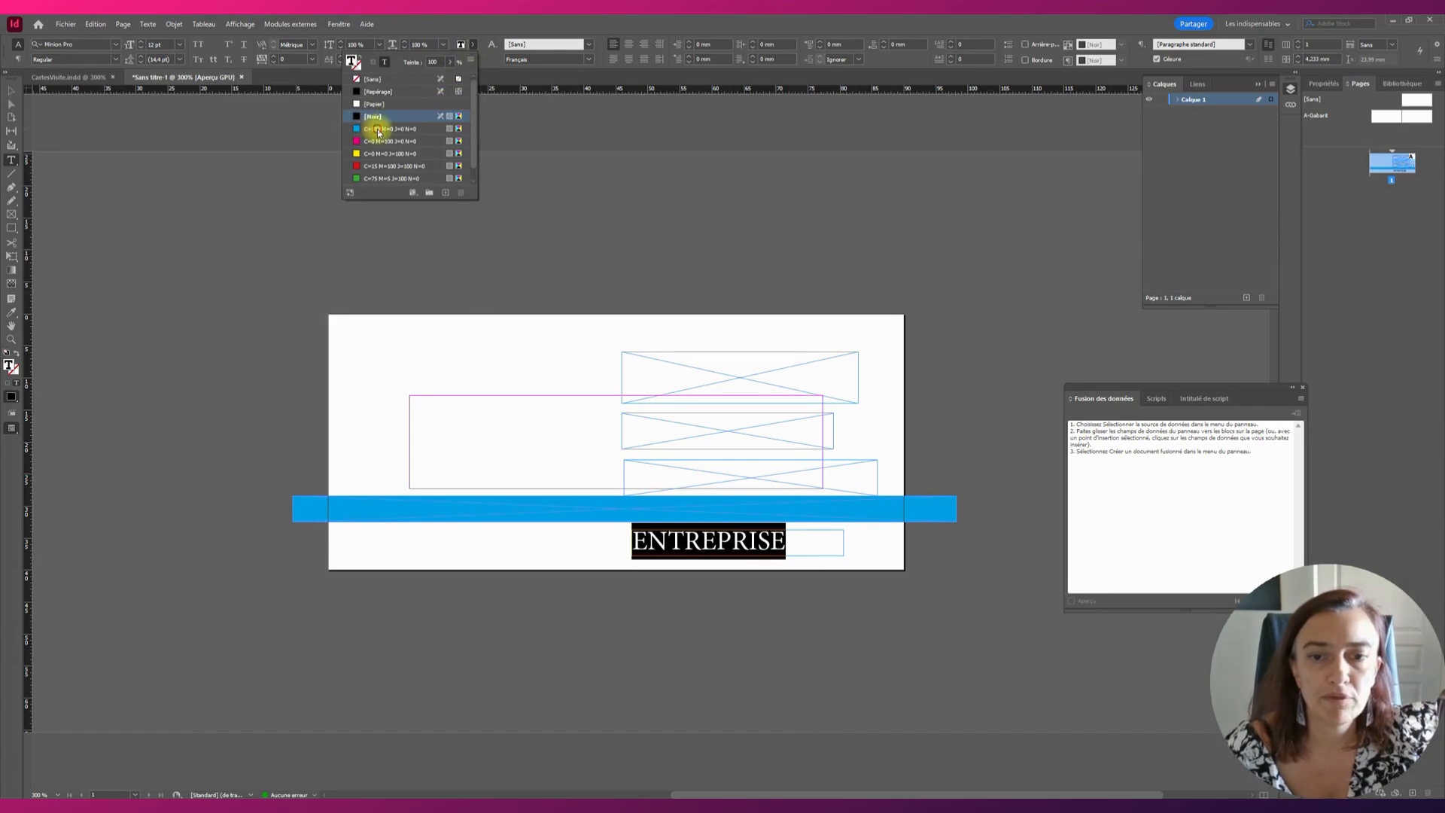
click(378, 130)
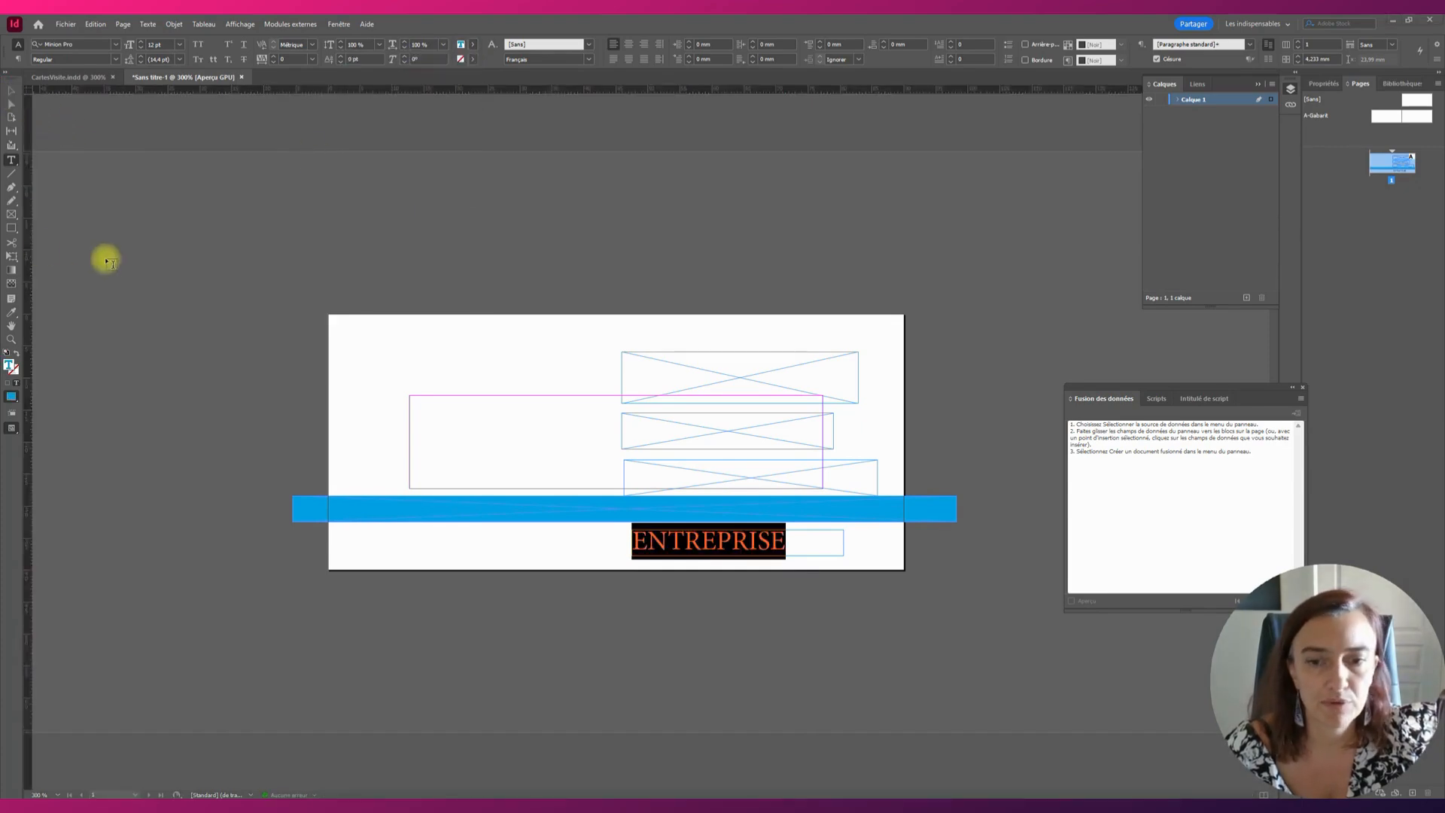
click(11, 90)
click(200, 299)
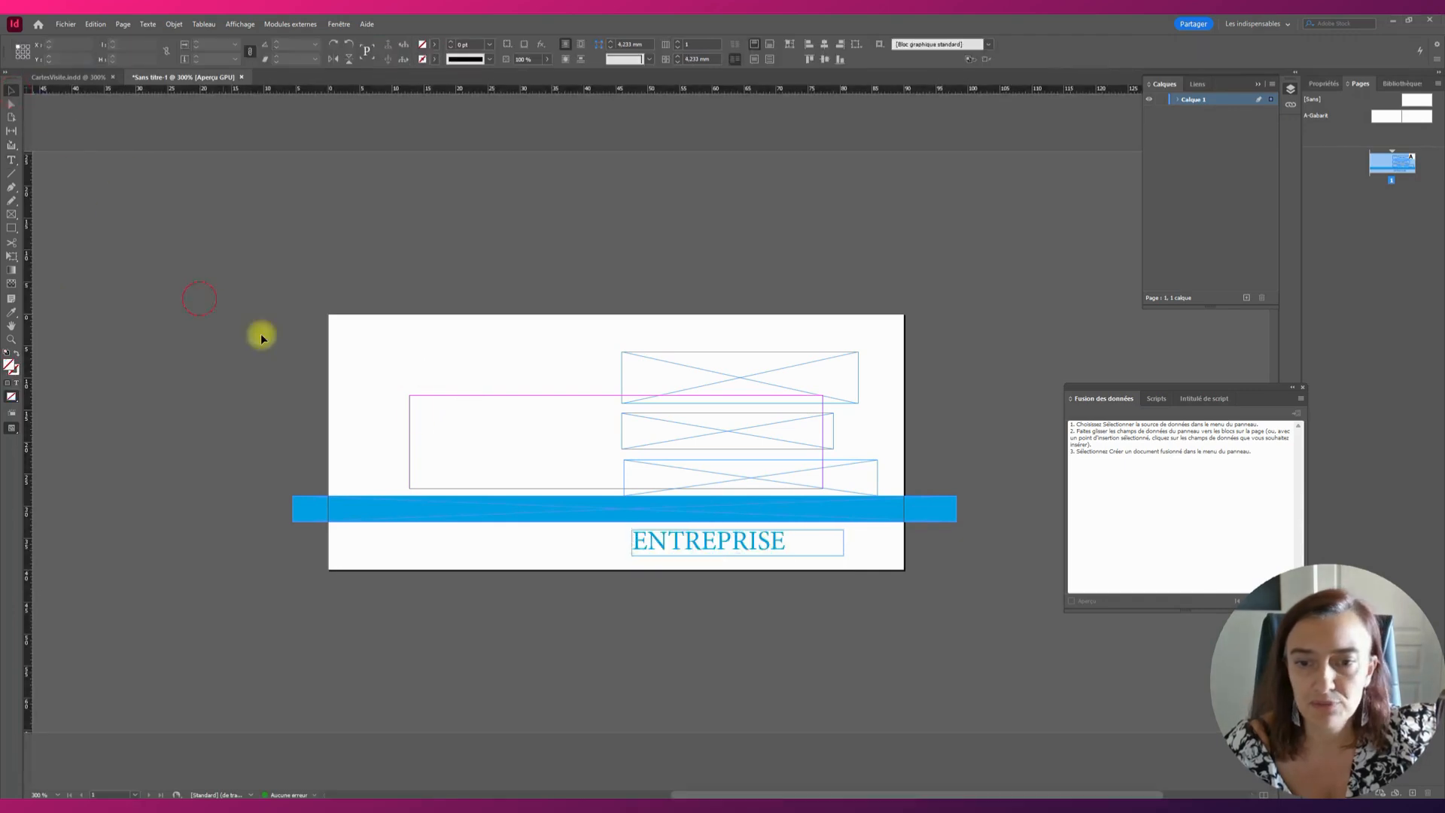
Turn the topmost placeholder frame into a text frame containing the text Prénom NOM.
click(747, 379)
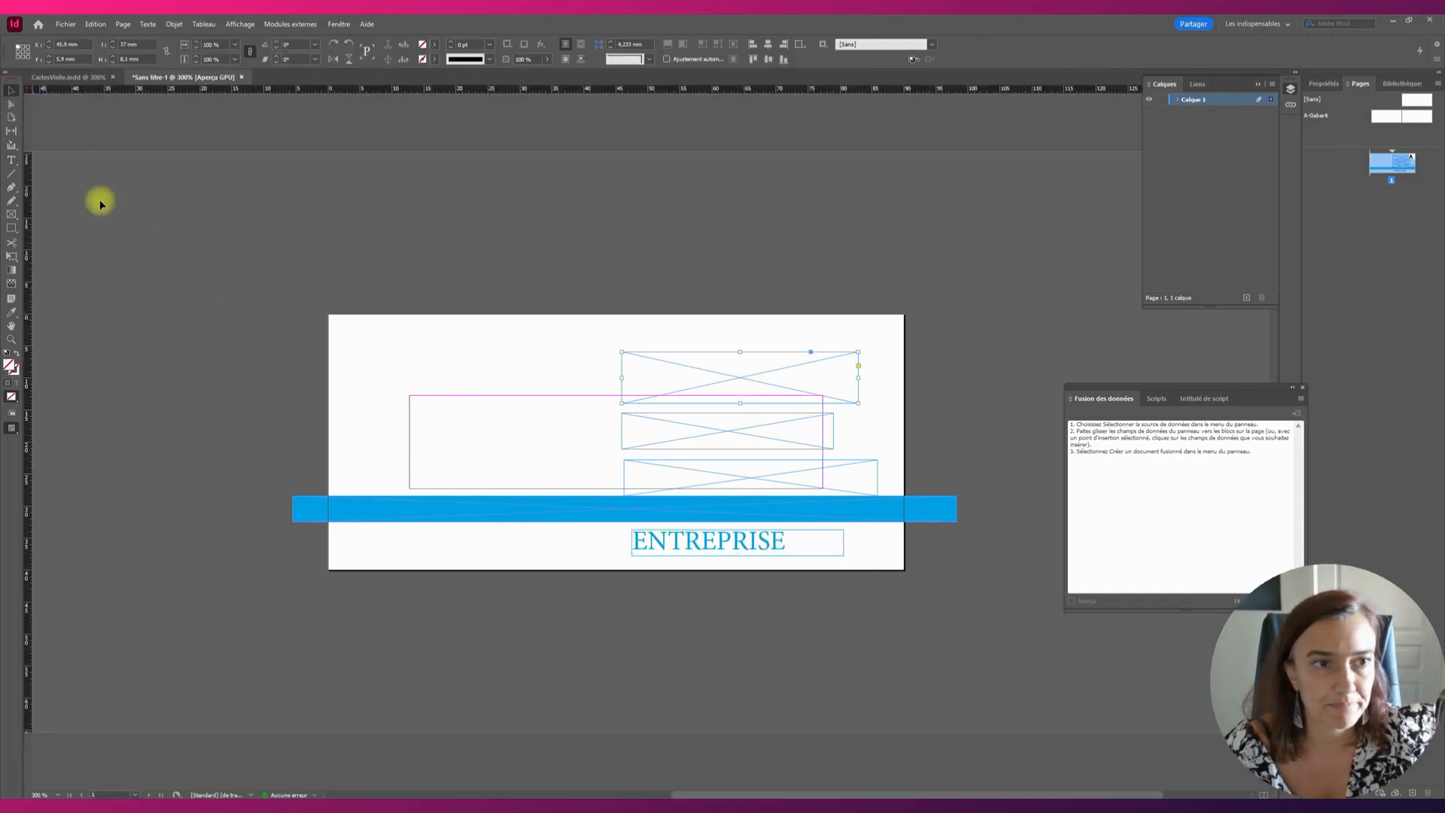
click(13, 161)
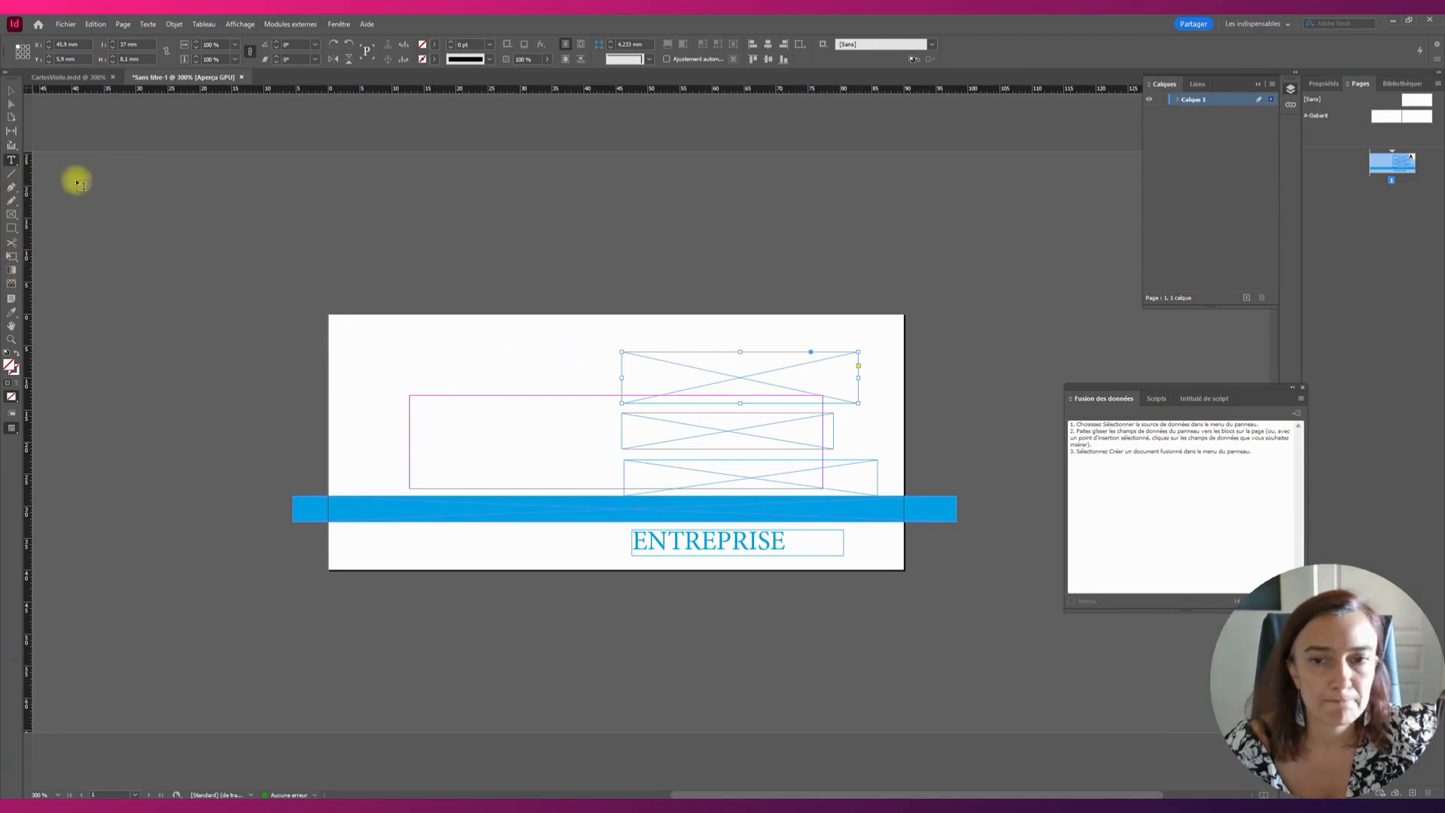
click(726, 370)
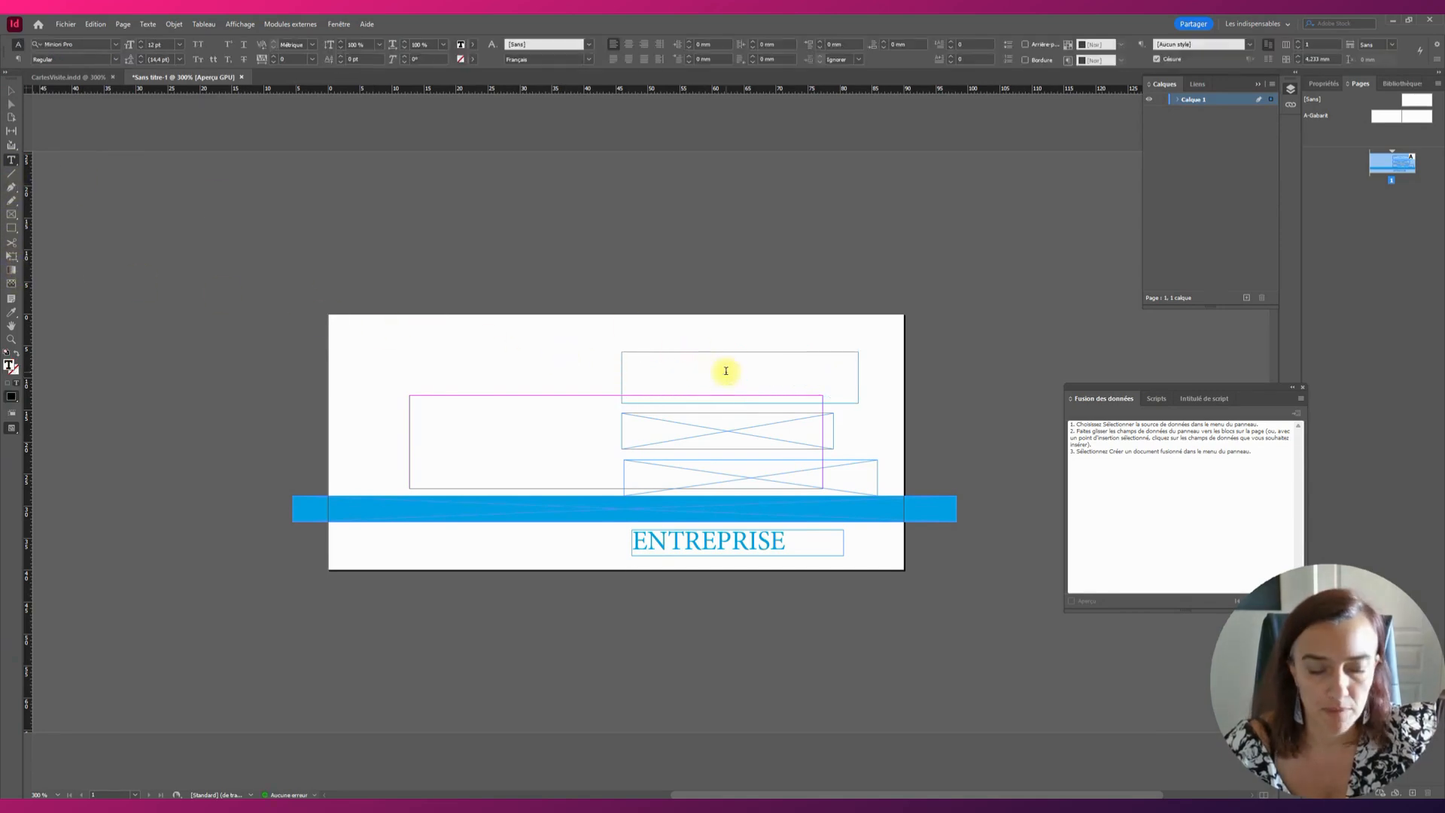
text(N)
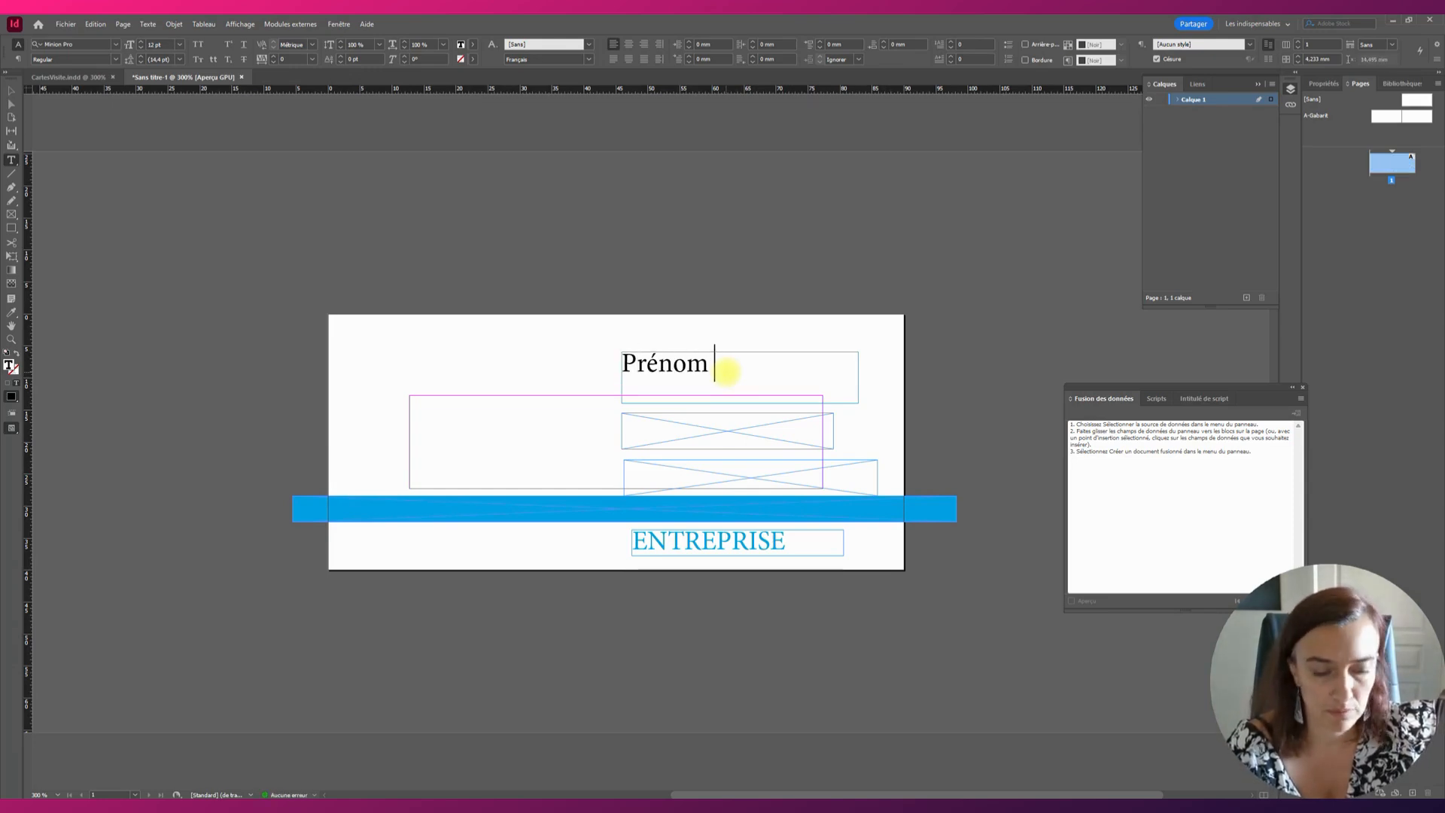
text(OM)
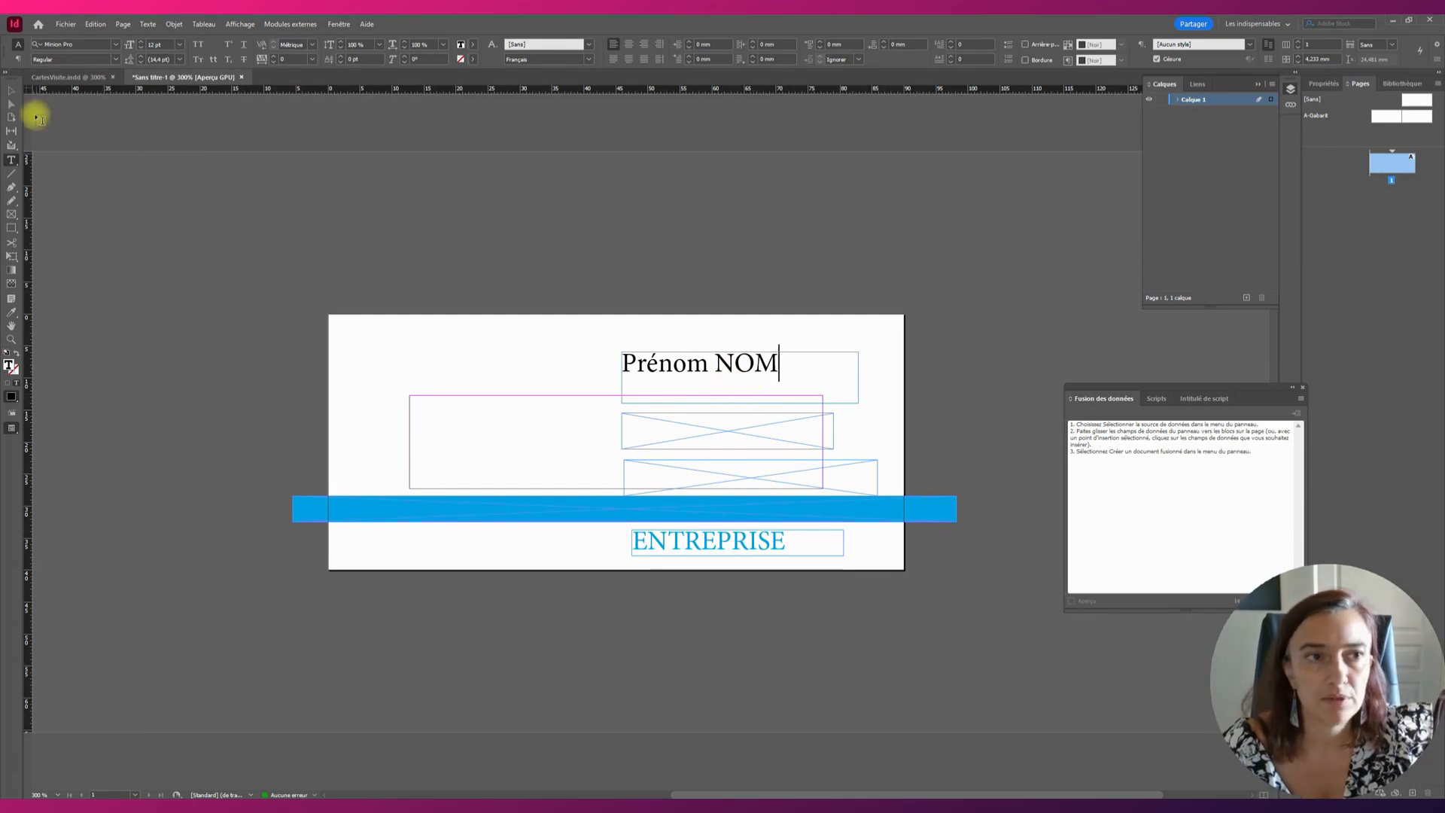
Move the Prénom NOM frame and the two placeholder frames below it up about 2.5 mm, and deselect them.
click(11, 90)
drag(613, 315, 760, 474)
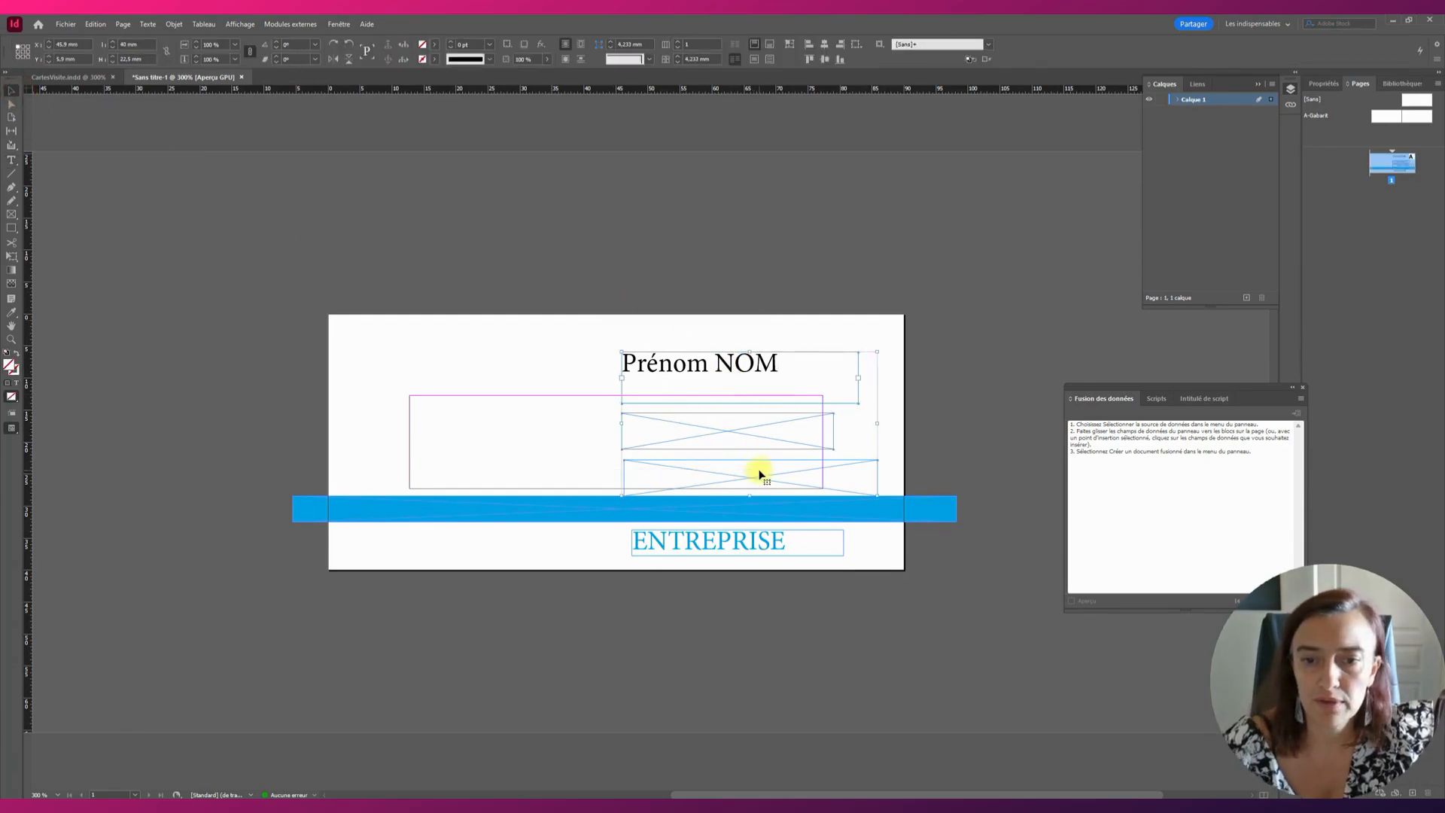
key(Up)
key(Up)
key(Up)
key(Up)
key(Up)
key(Up)
key(Up)
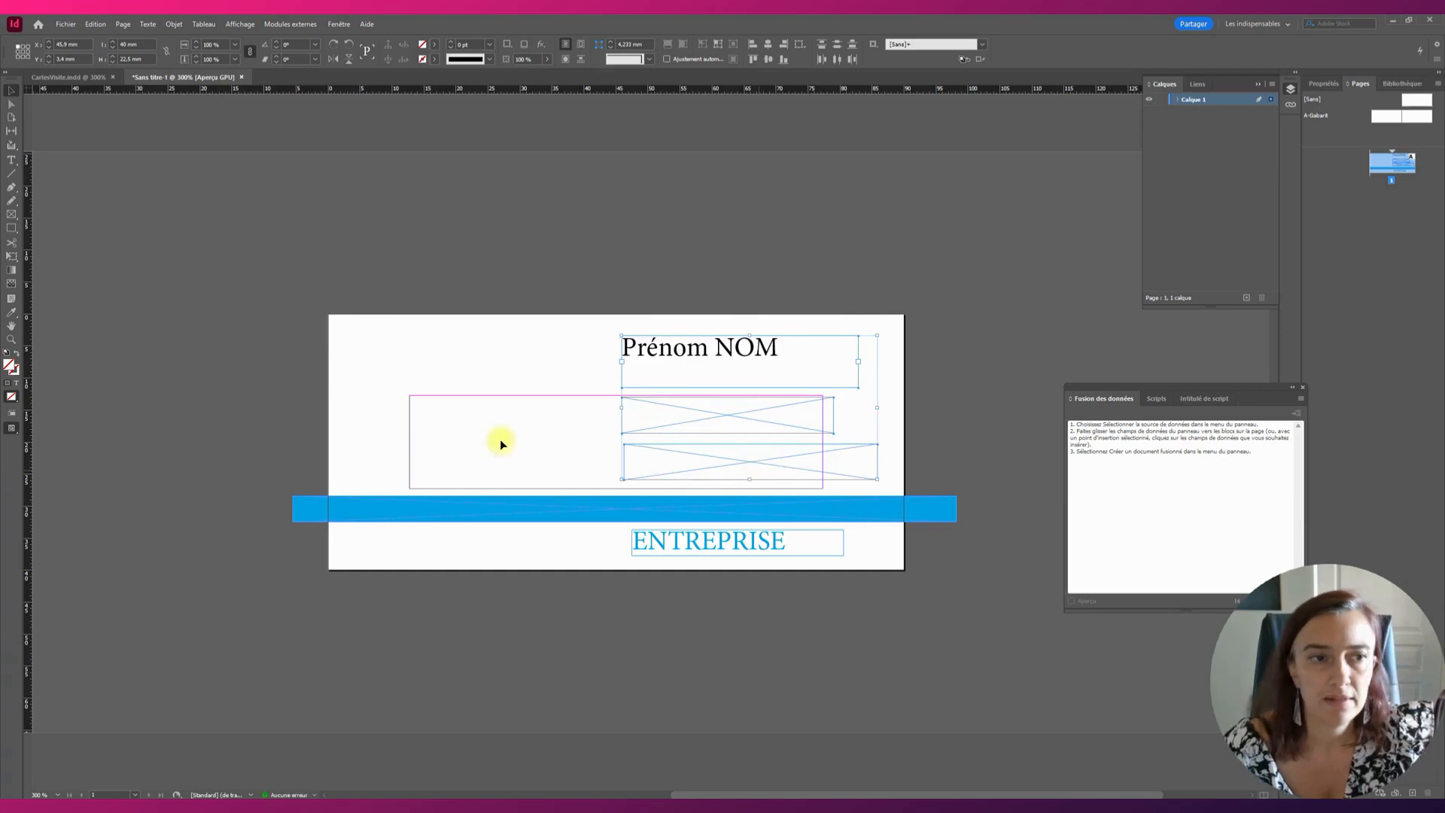
click(199, 374)
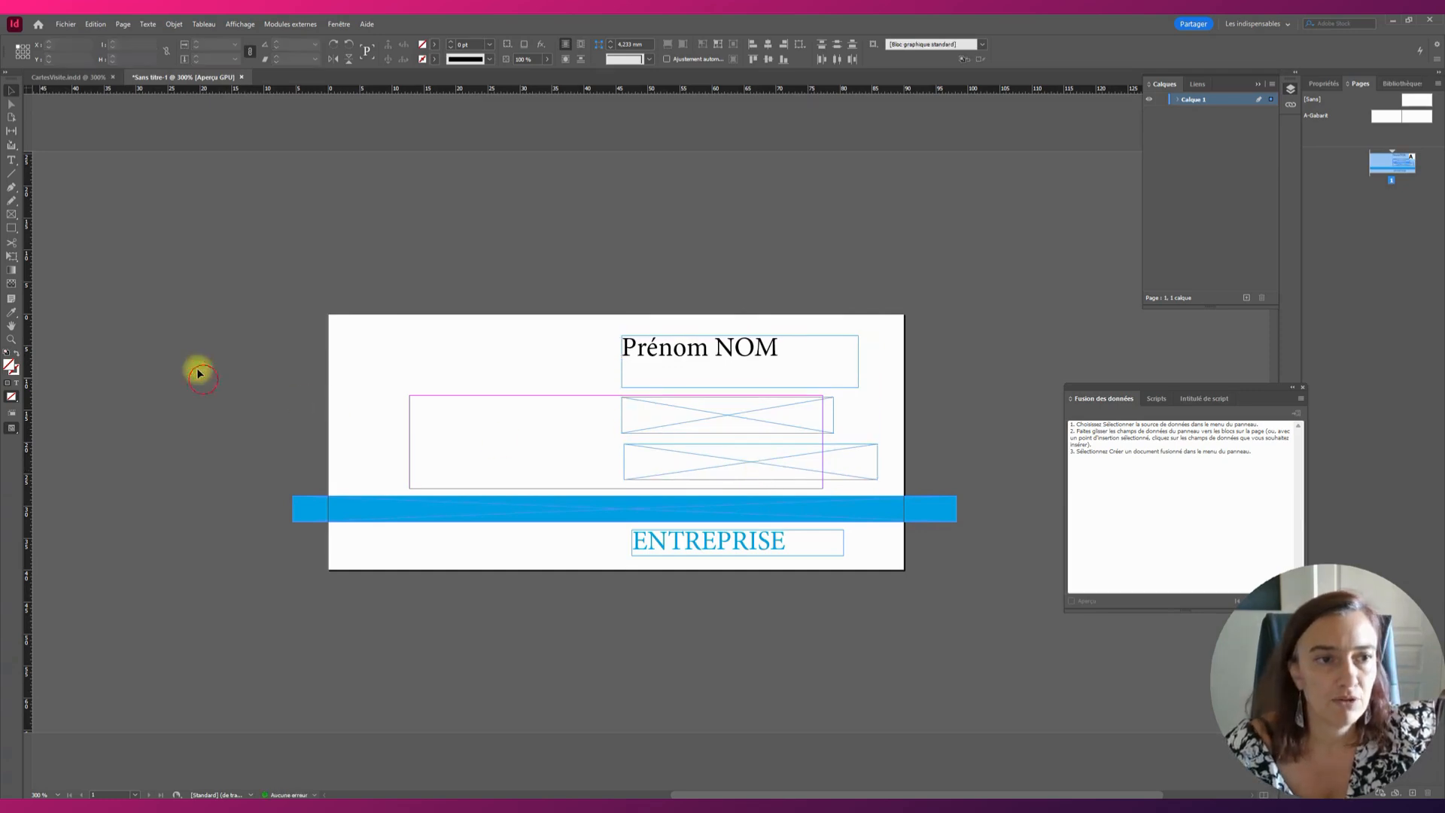
click(13, 218)
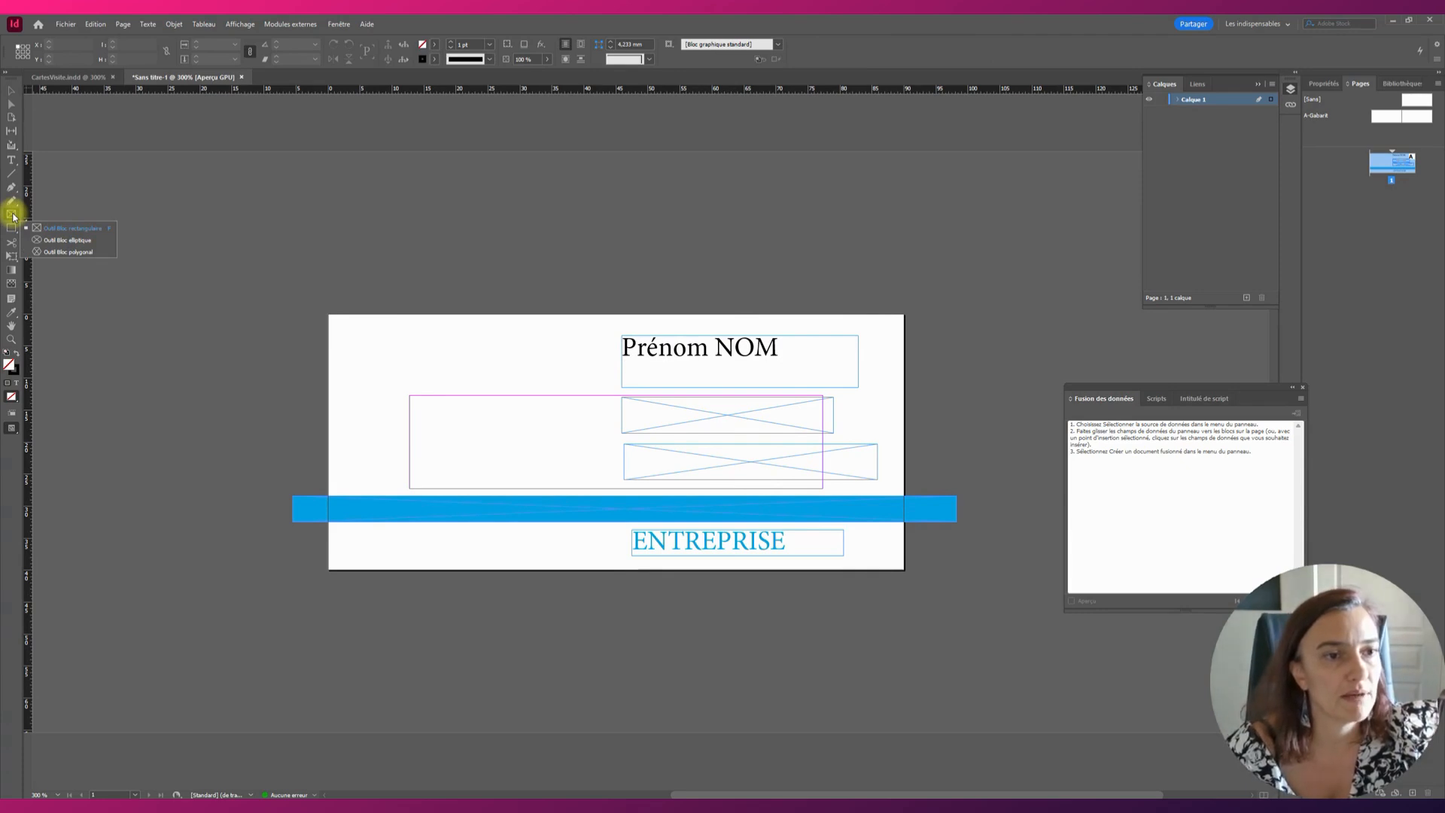
click(13, 217)
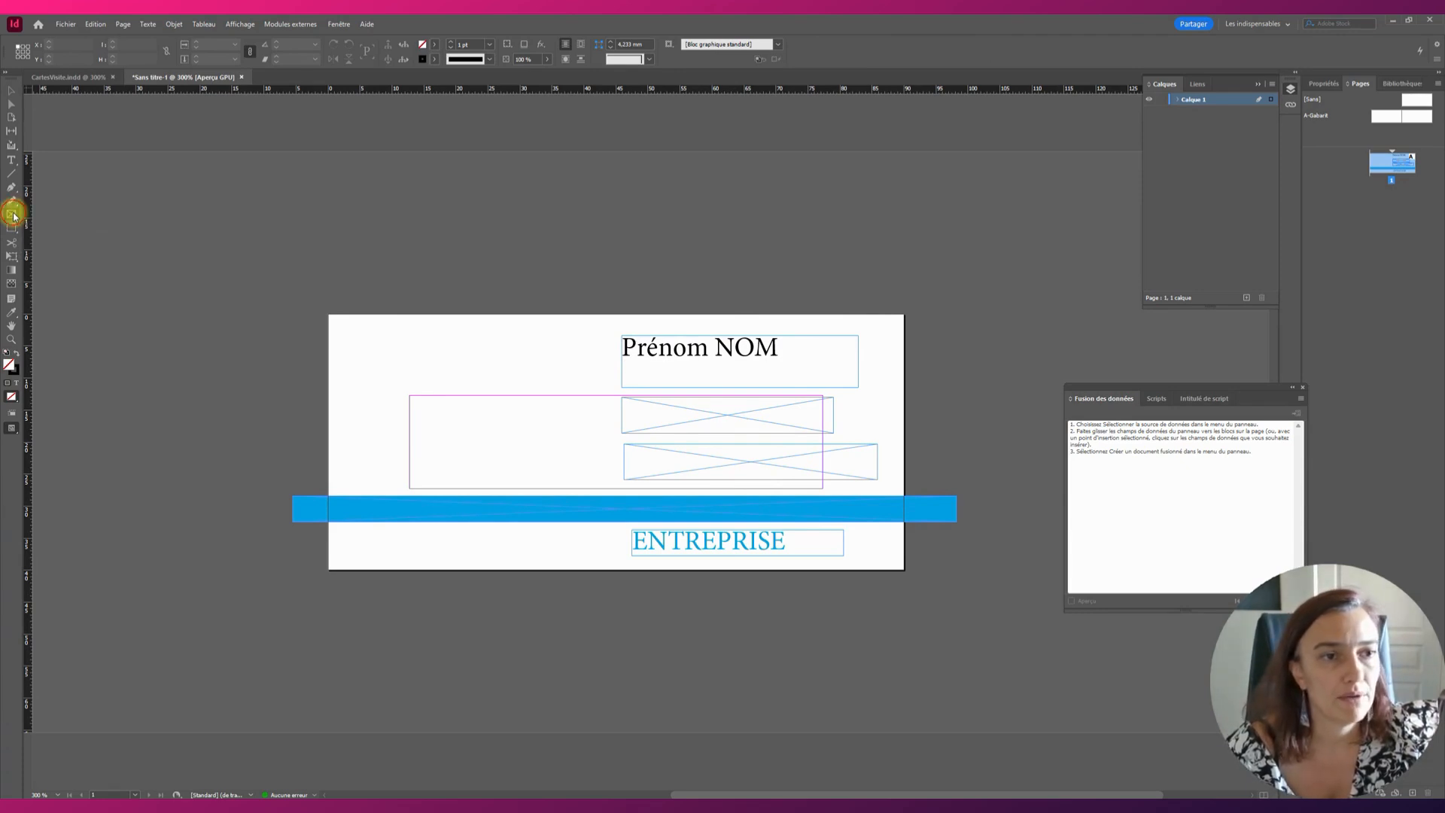
drag(373, 336, 565, 551)
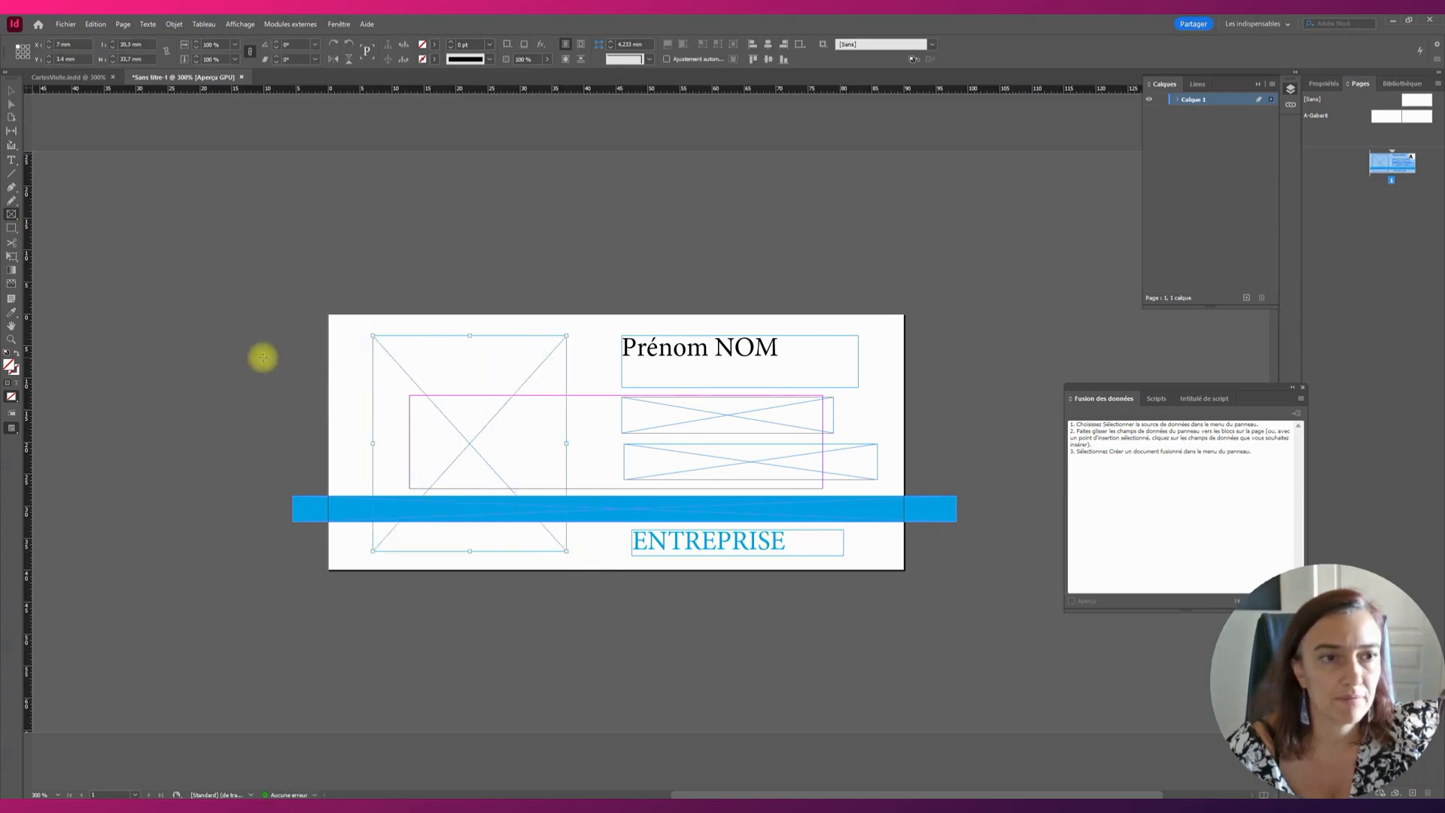
right_click(461, 364)
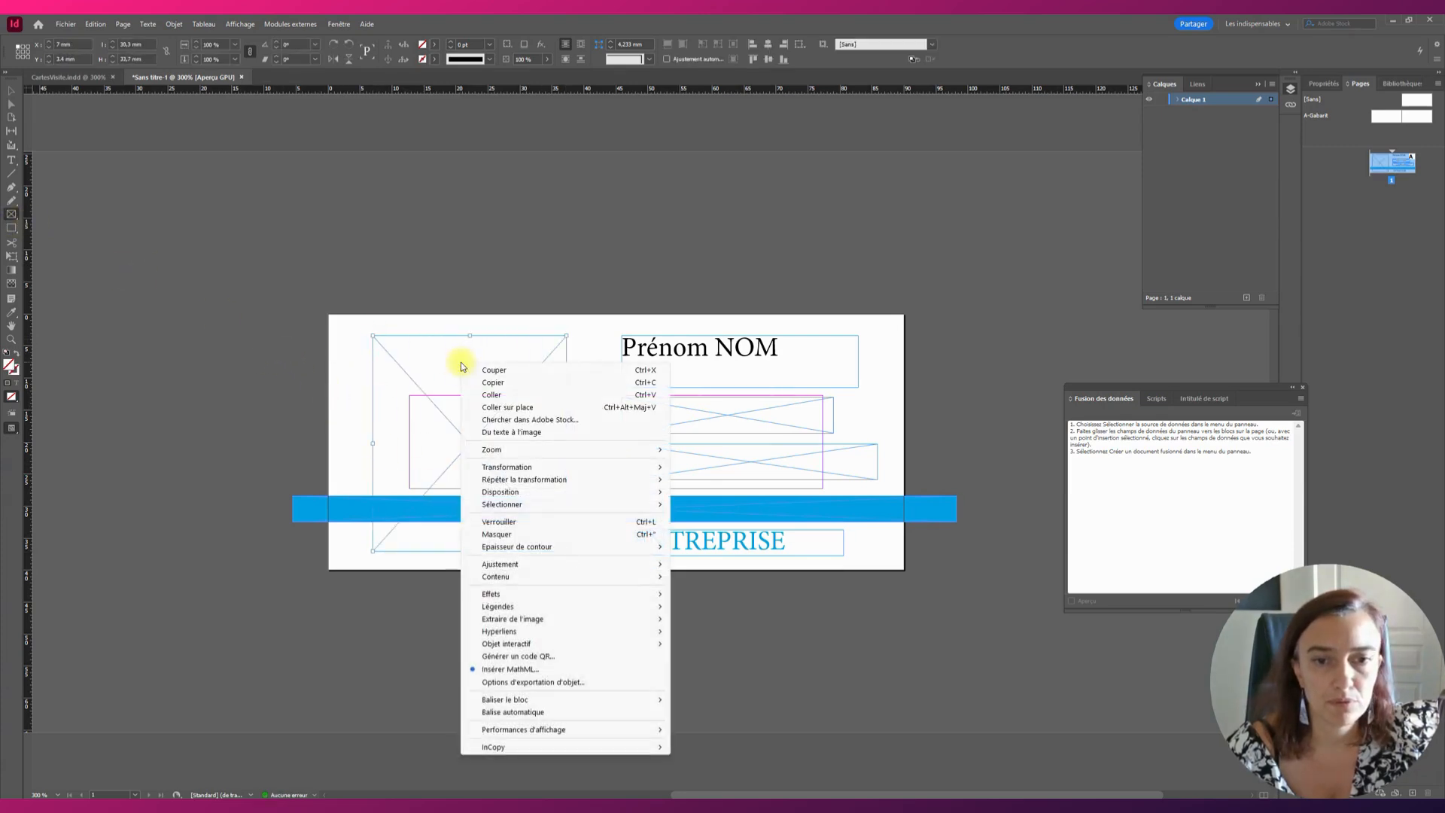
click(305, 355)
click(488, 389)
click(774, 416)
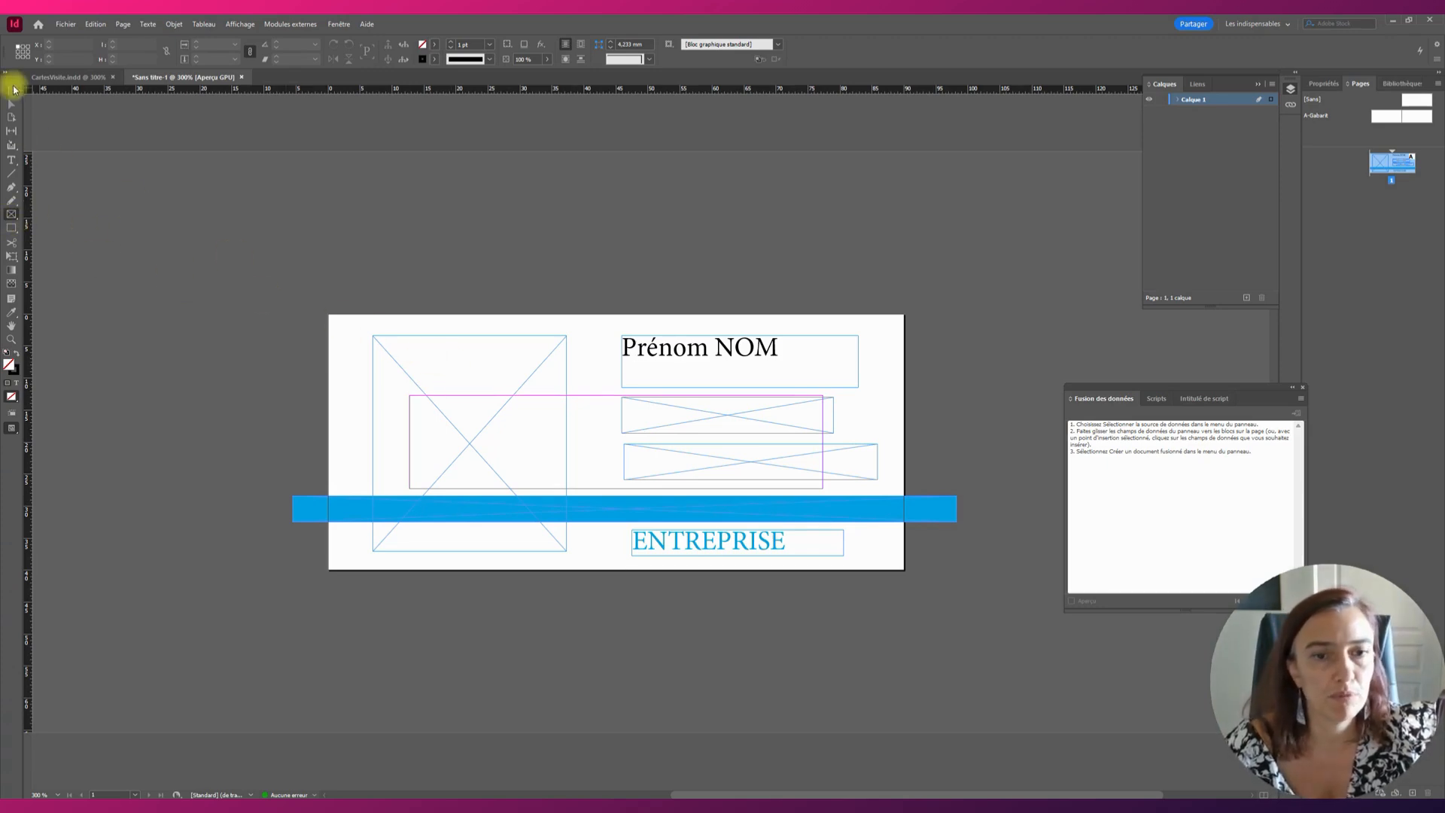
click(13, 90)
click(490, 393)
key(Delete)
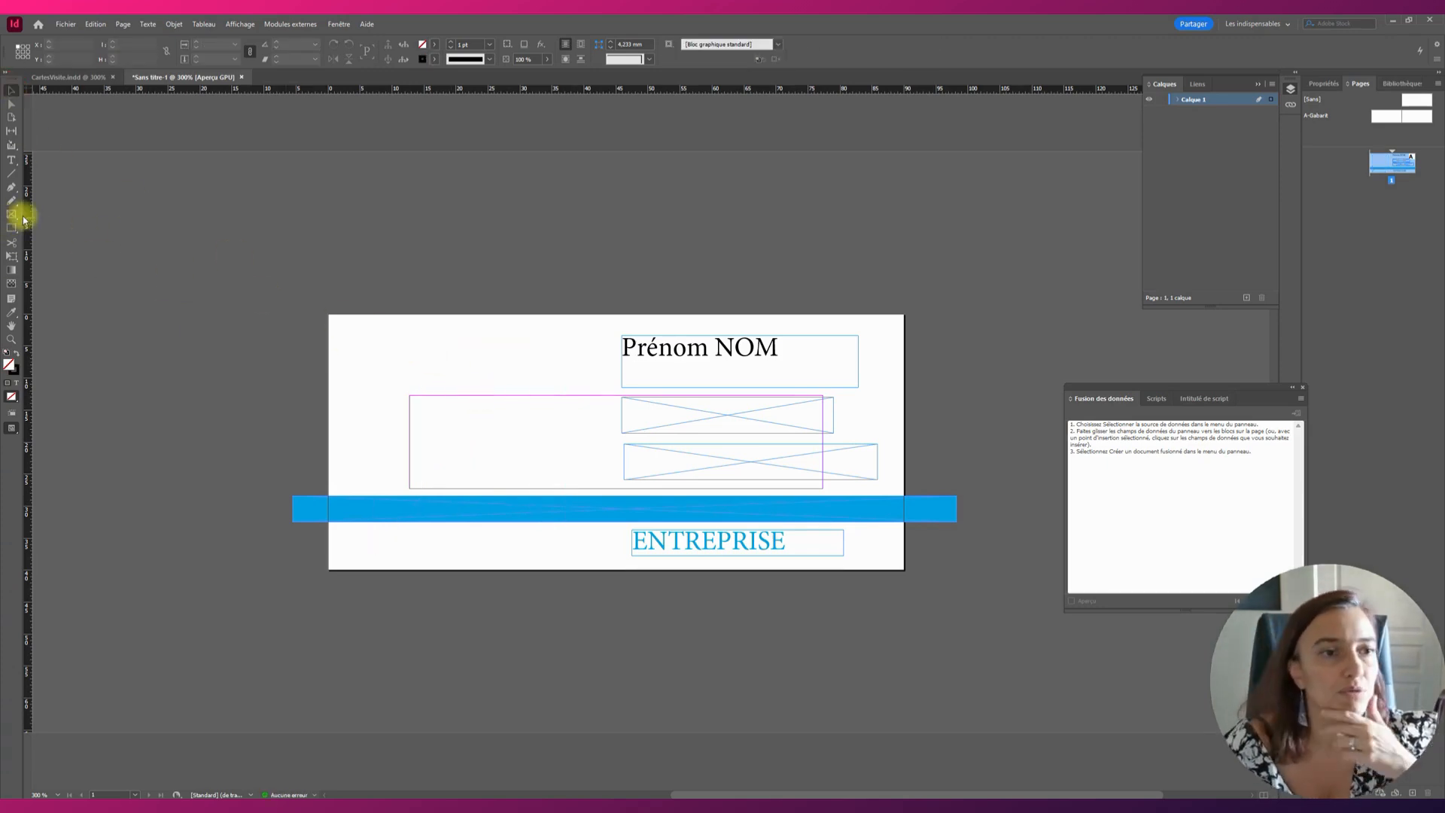
Draw an elliptical frame about 26 × 34 mm on the card's left half, level with the name frame, and stroke it C=100 M=0 J=0 N=0.
click(14, 216)
click(49, 239)
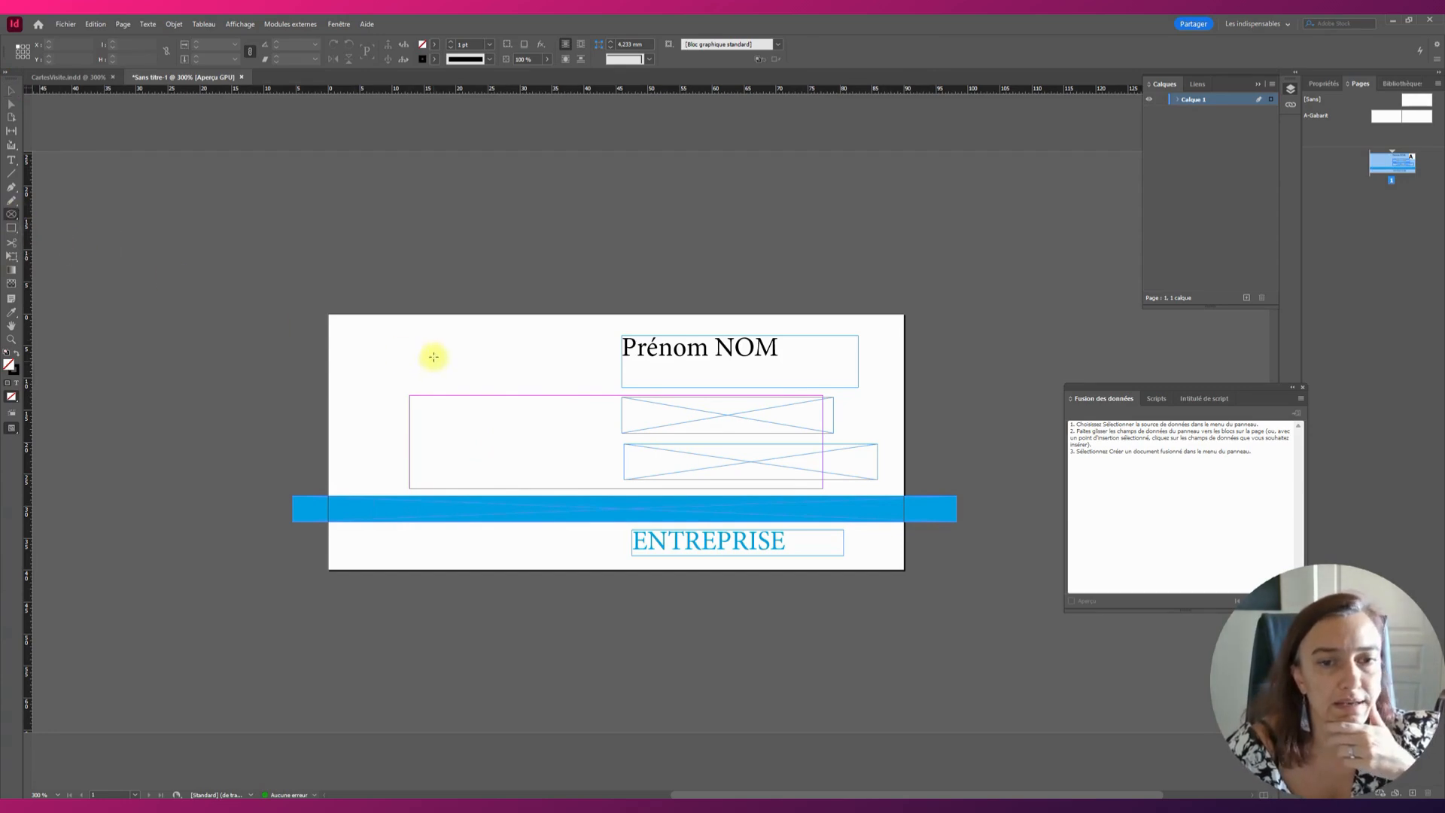
drag(376, 340, 540, 555)
click(13, 90)
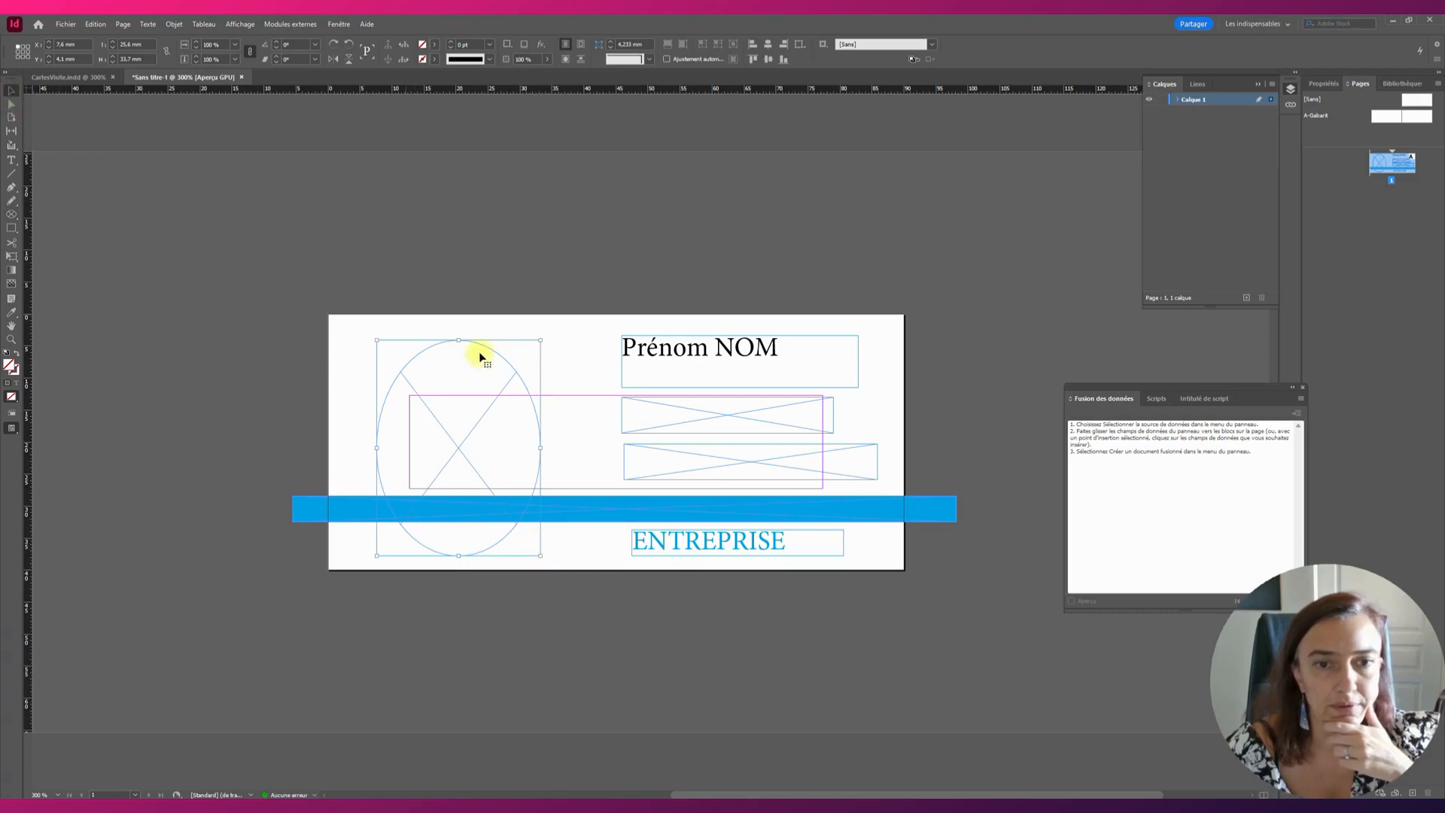
drag(495, 354, 487, 350)
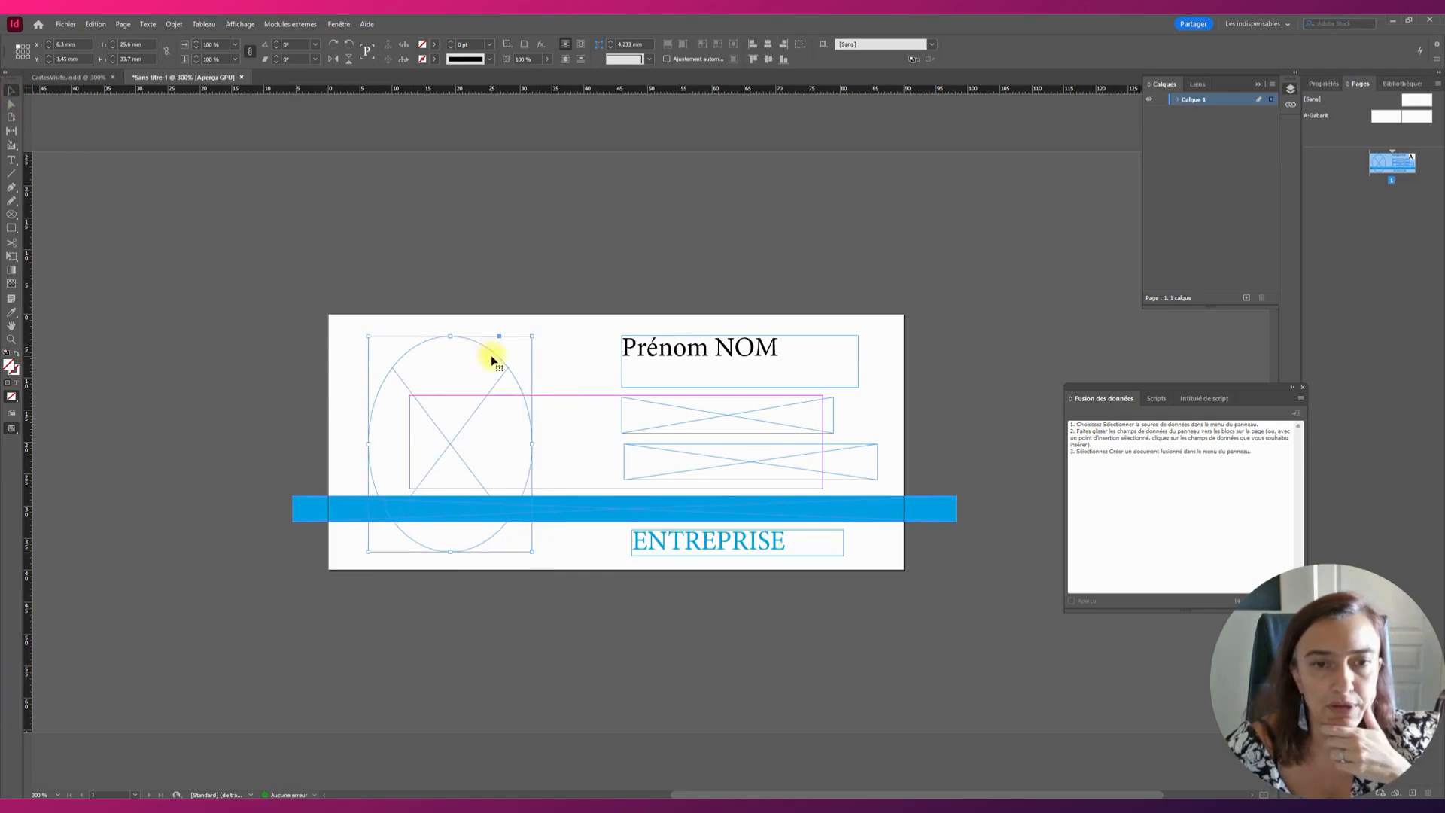
click(434, 58)
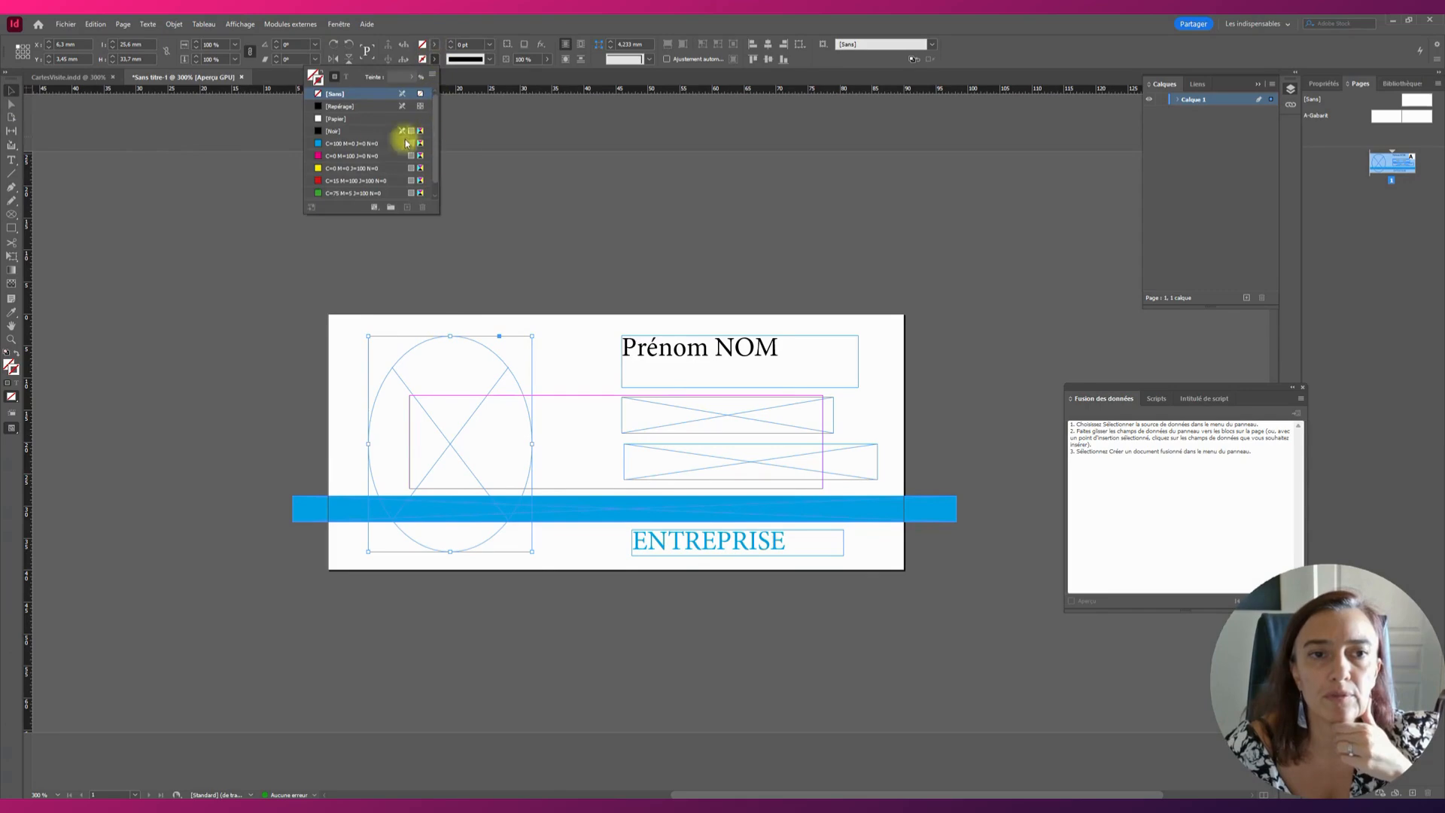
click(365, 143)
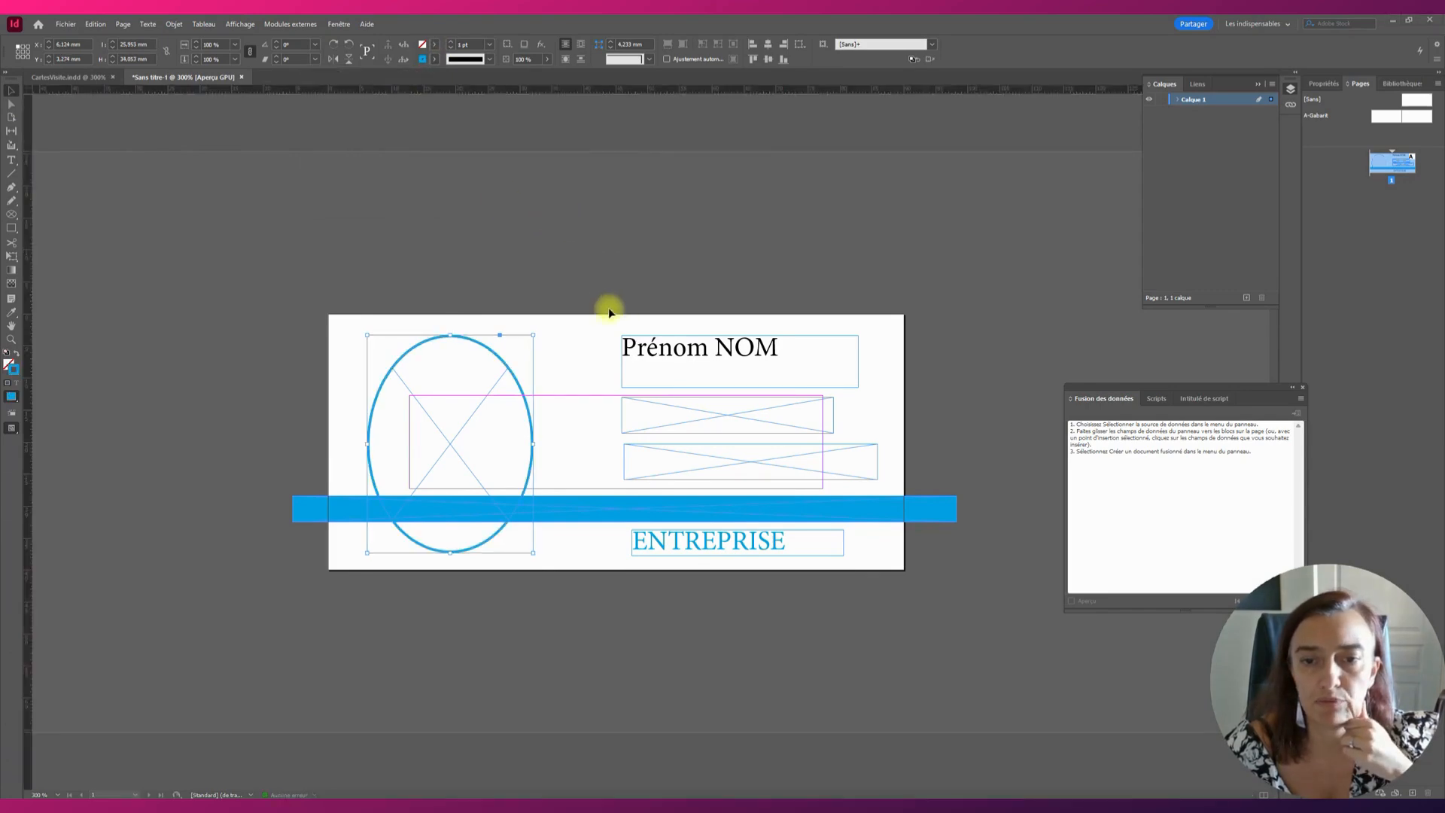
Align the left edges of the name, ENTREPRISE and two placeholder frames, and shift them left to about X 38.4 mm.
drag(609, 311, 834, 468)
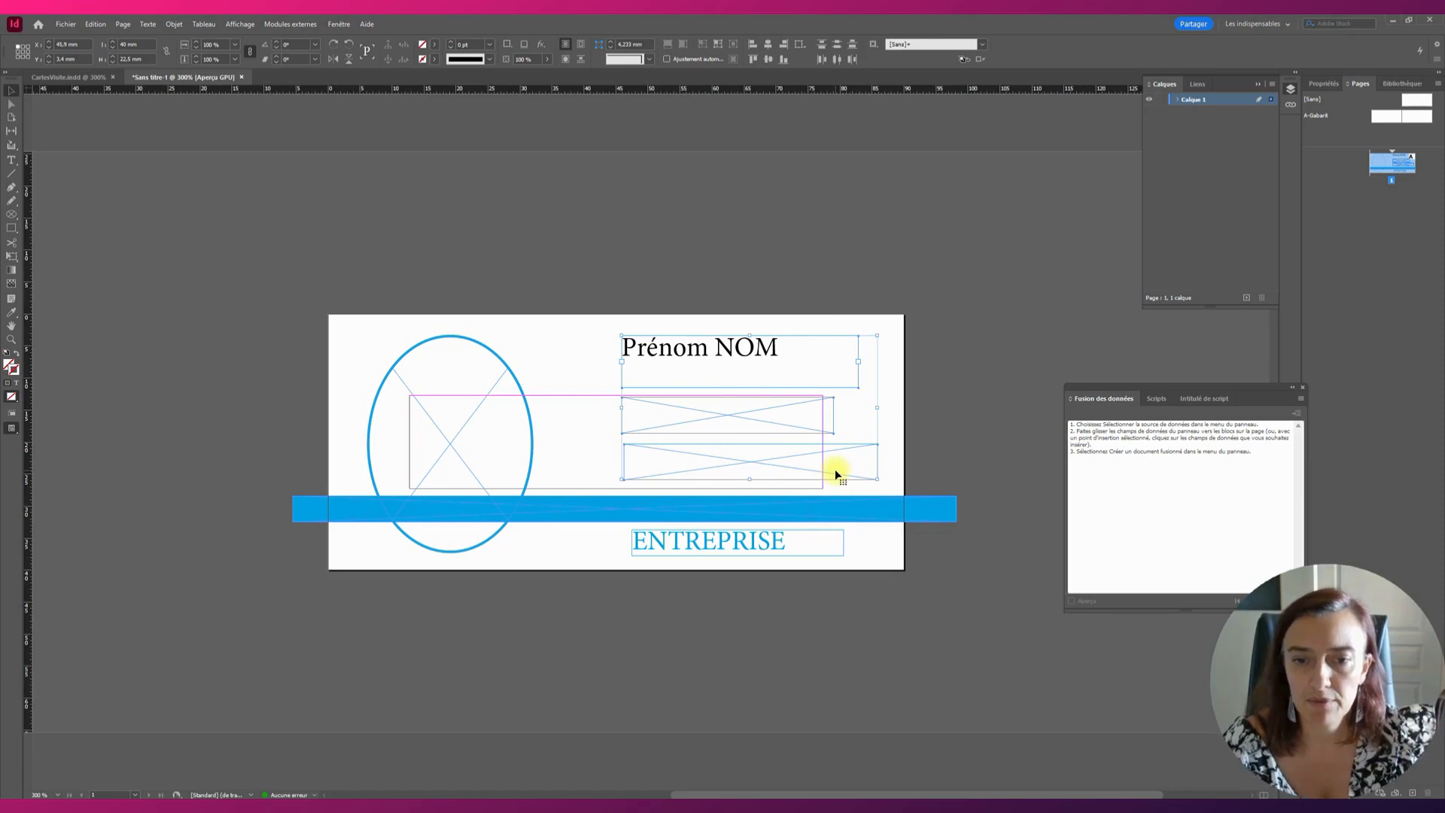
shift+click(711, 538)
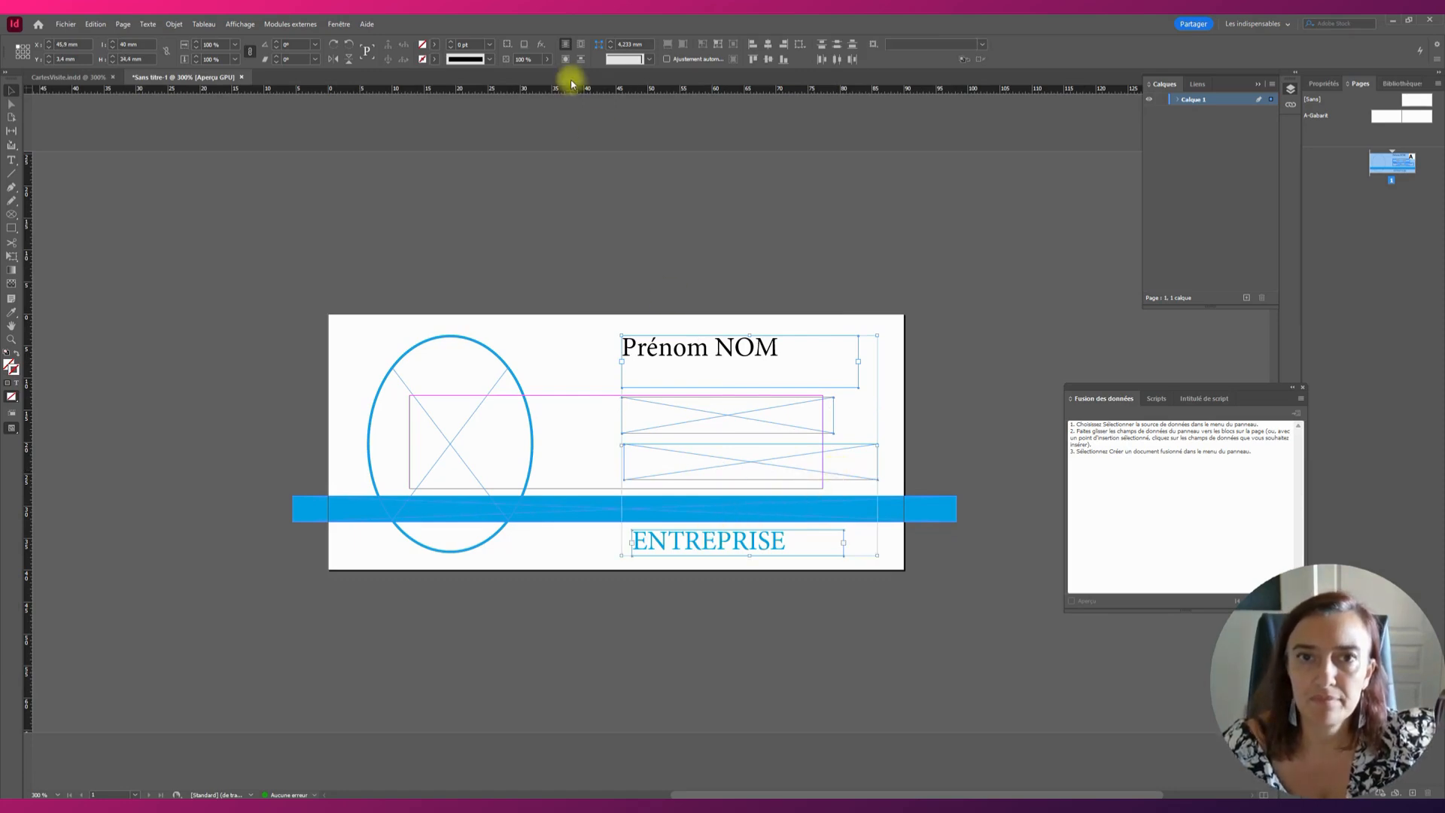
click(751, 44)
key(shift+Left)
key(shift+Left)
key(shift+Left)
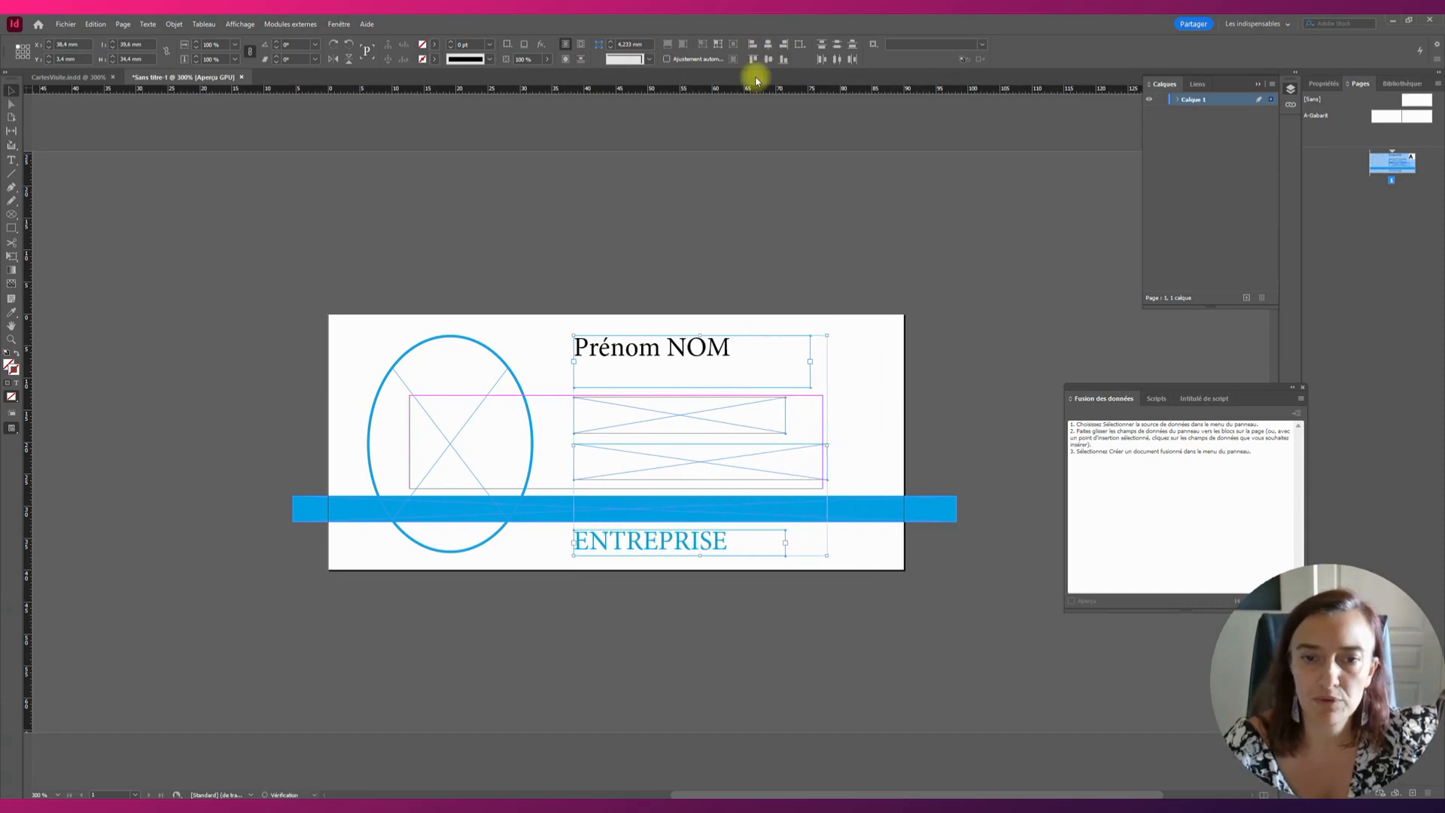
click(690, 181)
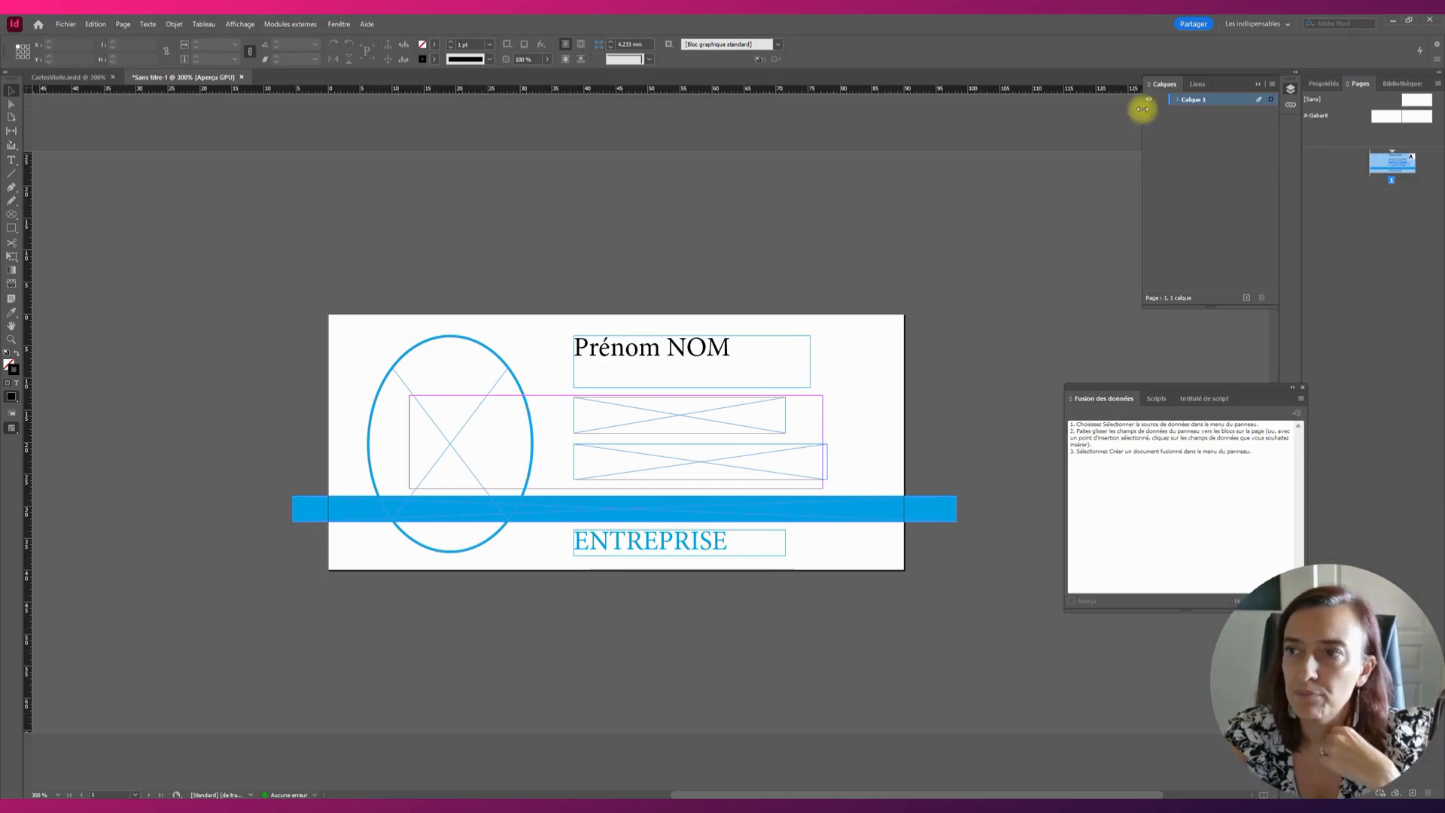
click(1392, 25)
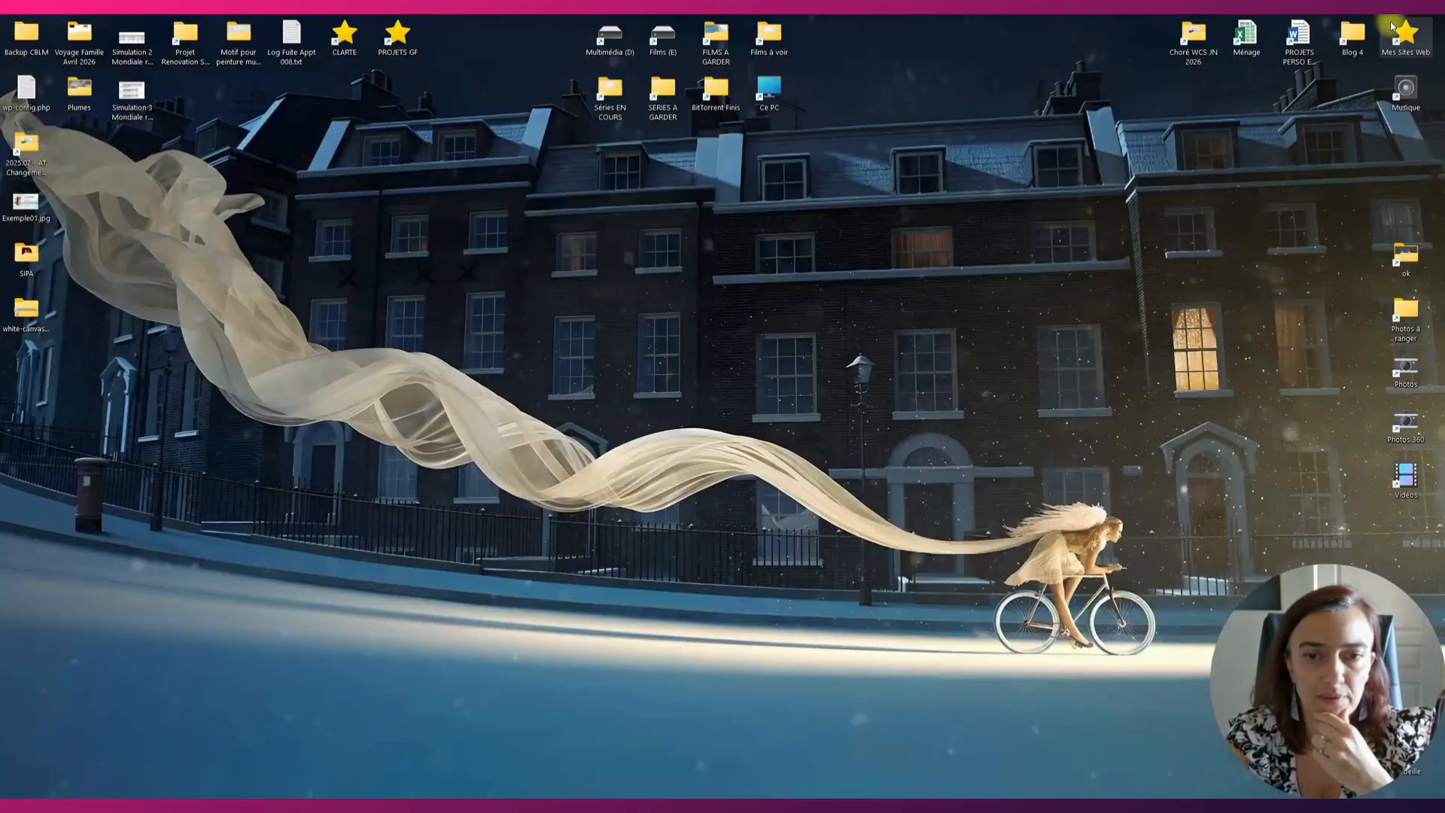
key(alt+Tab)
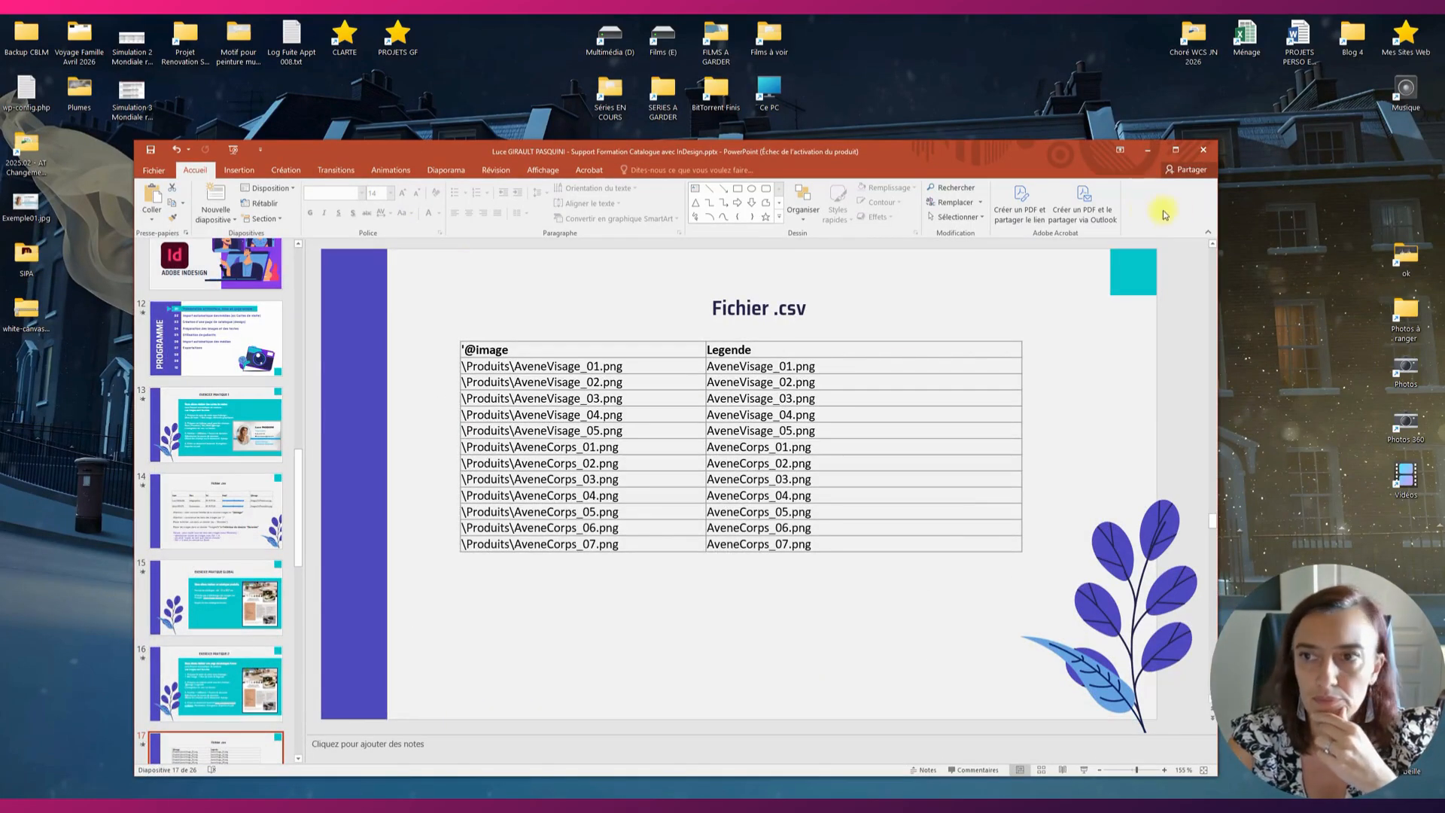
click(1147, 150)
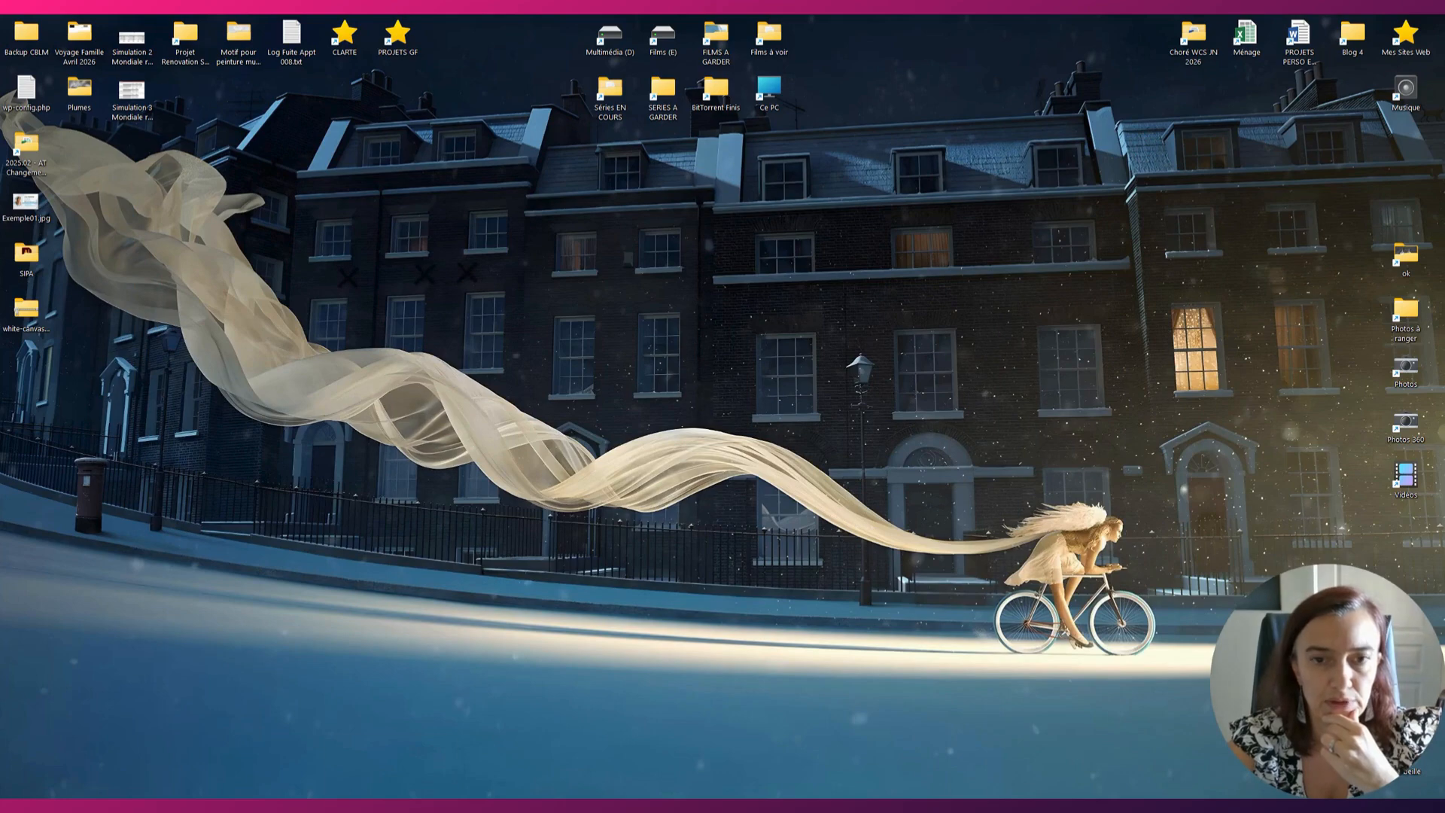
key(alt+Tab)
Start saving the document as CarteVisite, choosing the 2026.03 - DOCEO - Formation Catalogue avec InDesign folder as location.
click(65, 23)
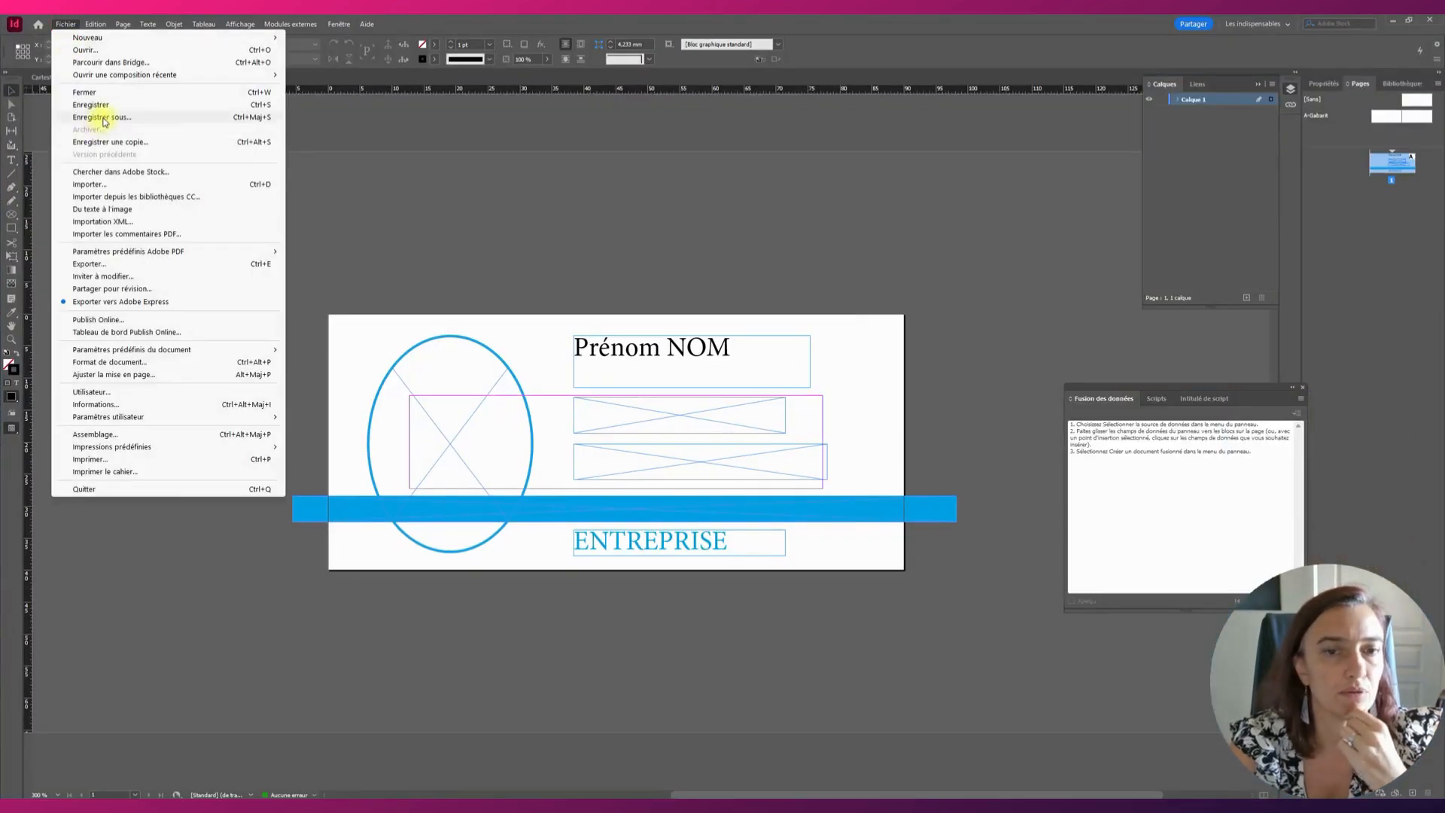
click(103, 118)
drag(790, 252, 551, 253)
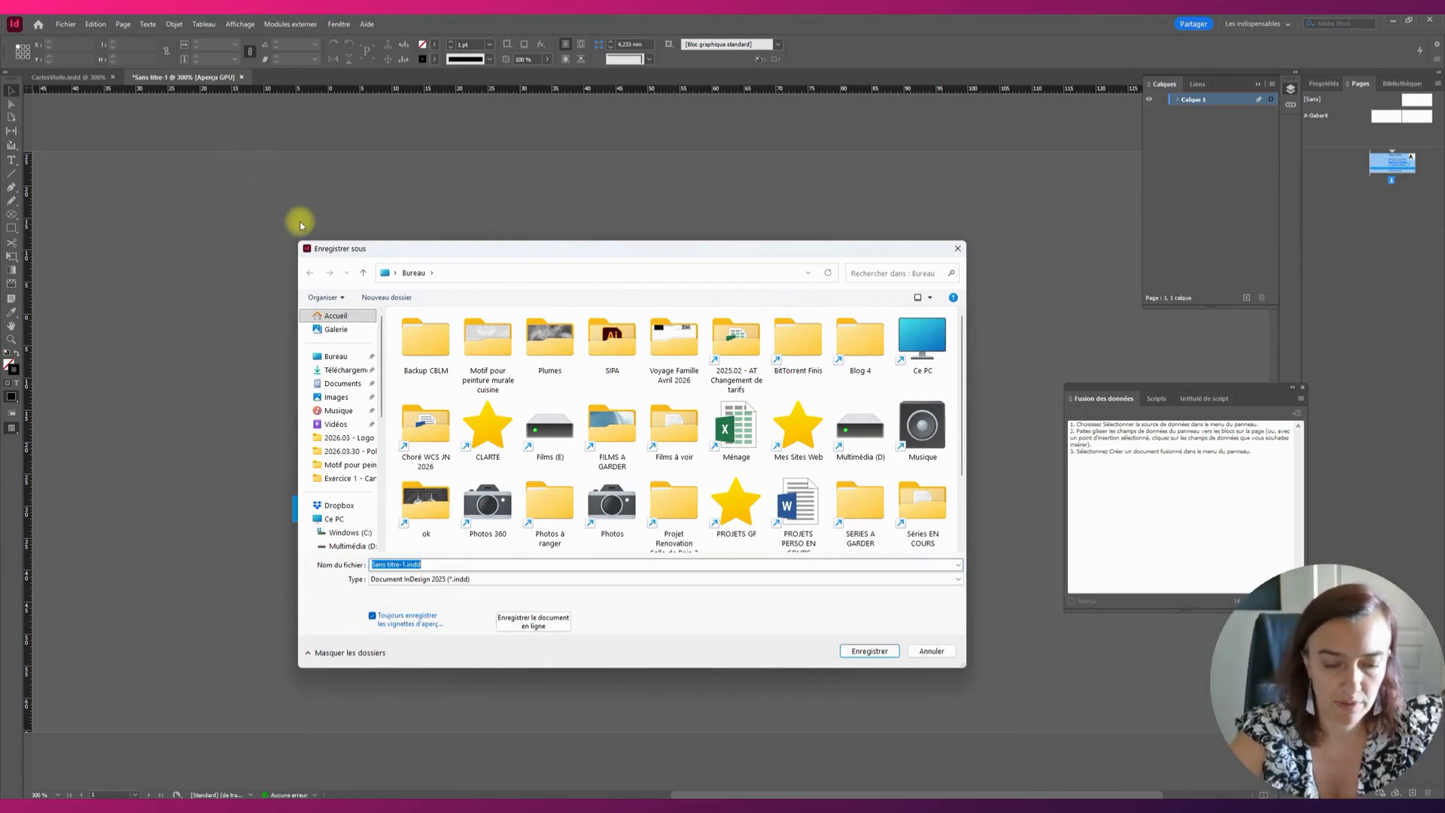
text(CarteVisi)
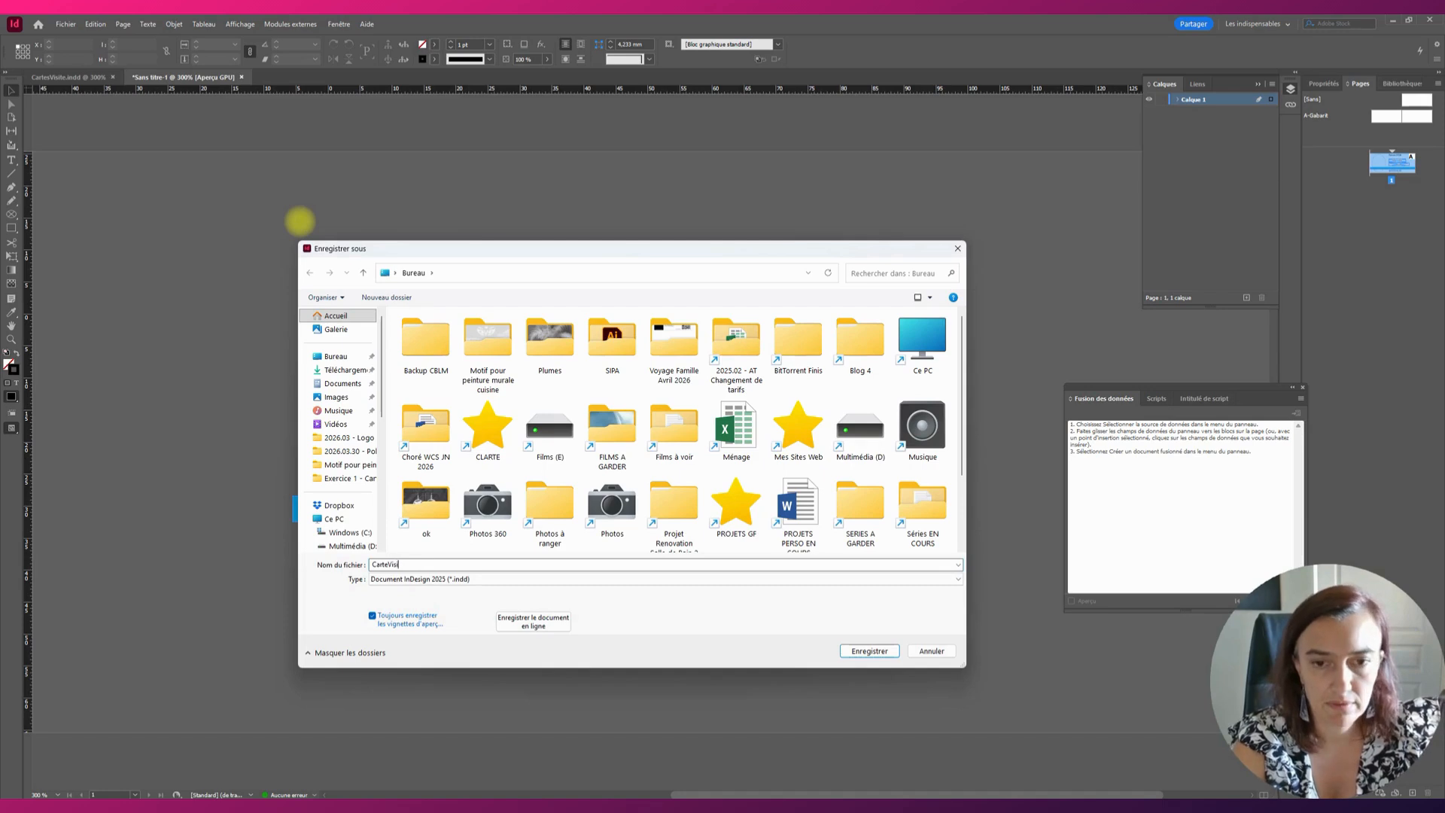
text(te)
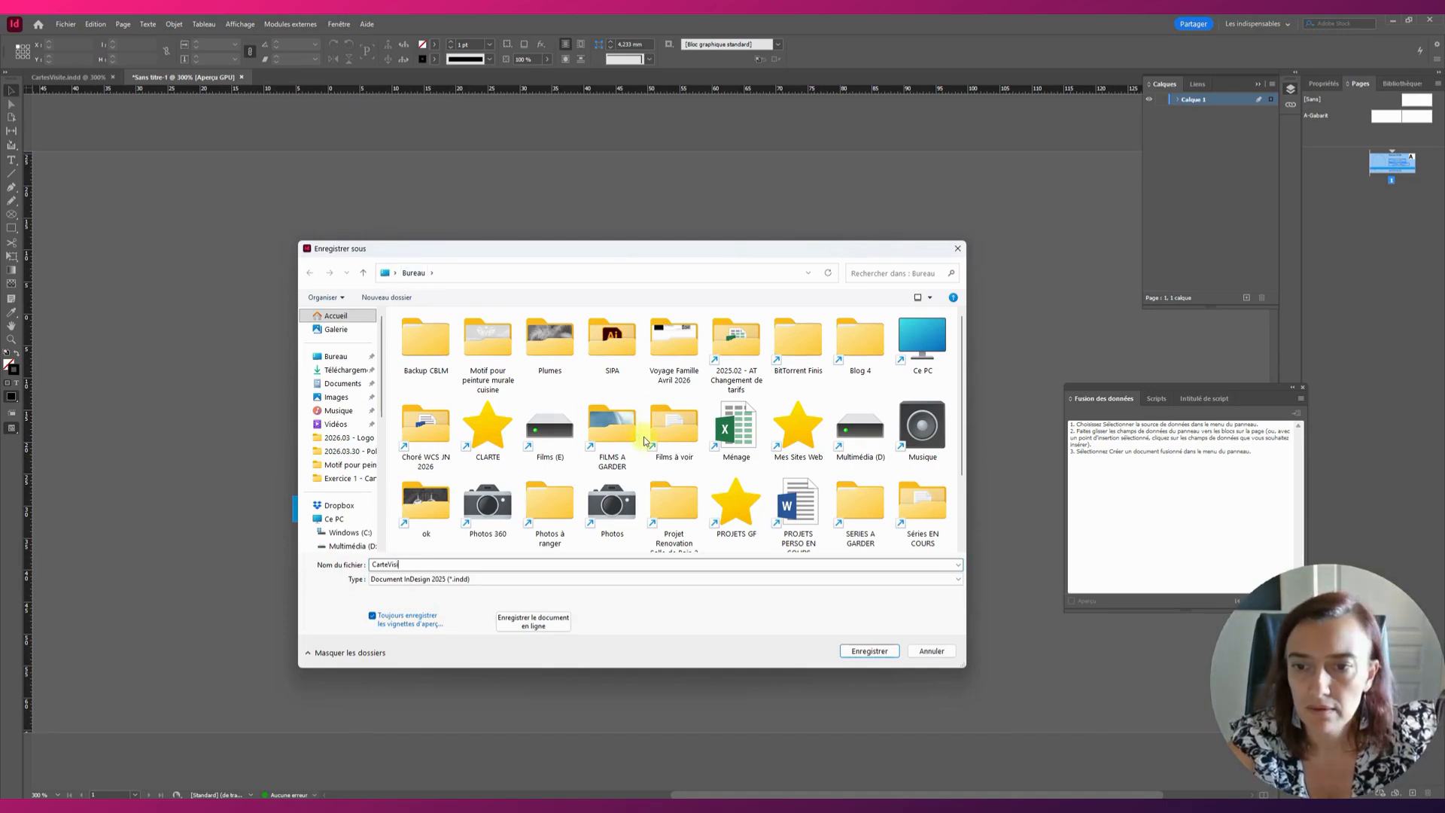
mouse_move(960, 386)
mouse_down()
mouse_move(955, 435)
mouse_move(954, 385)
mouse_up()
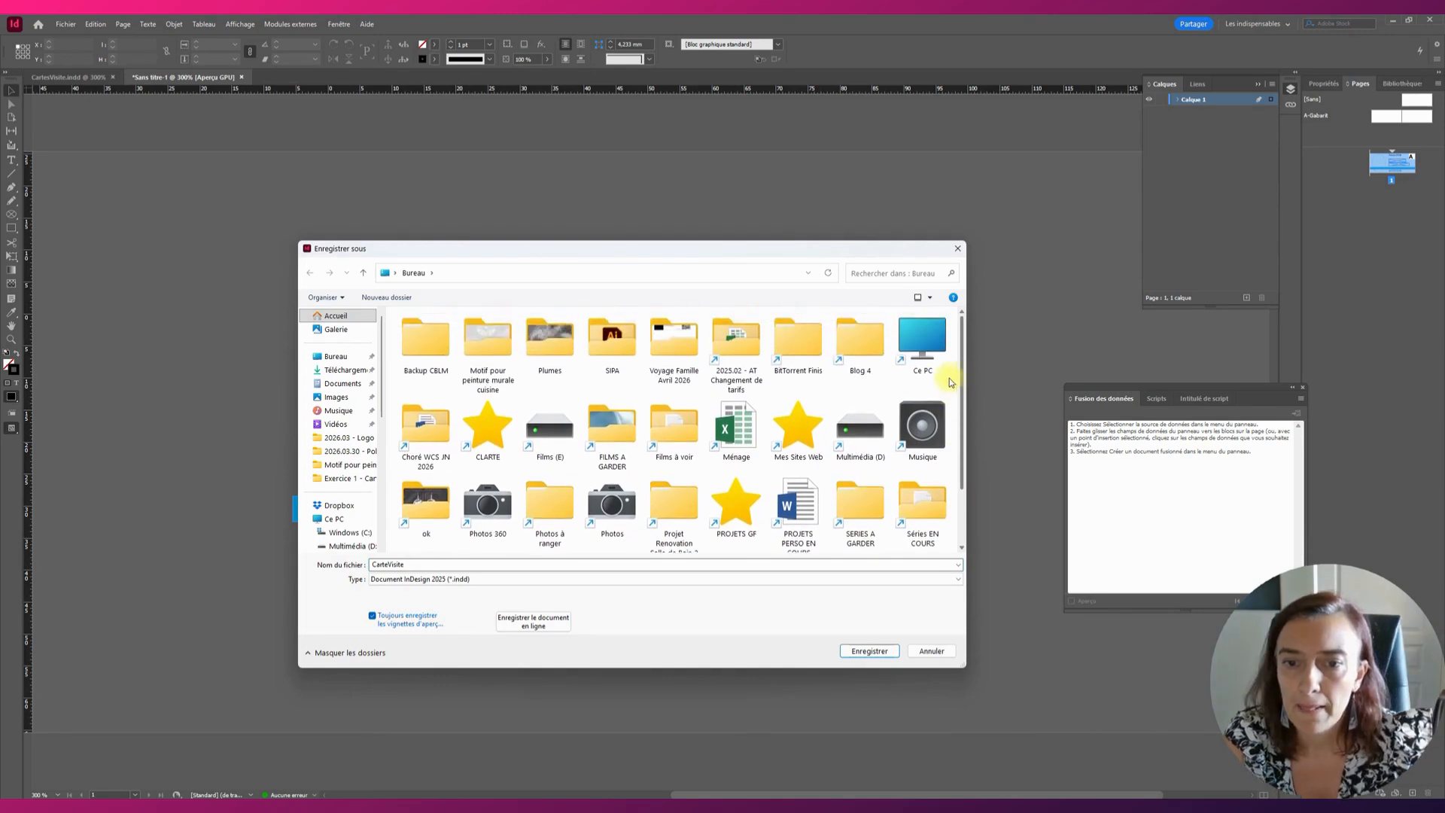
double_click(488, 427)
double_click(503, 393)
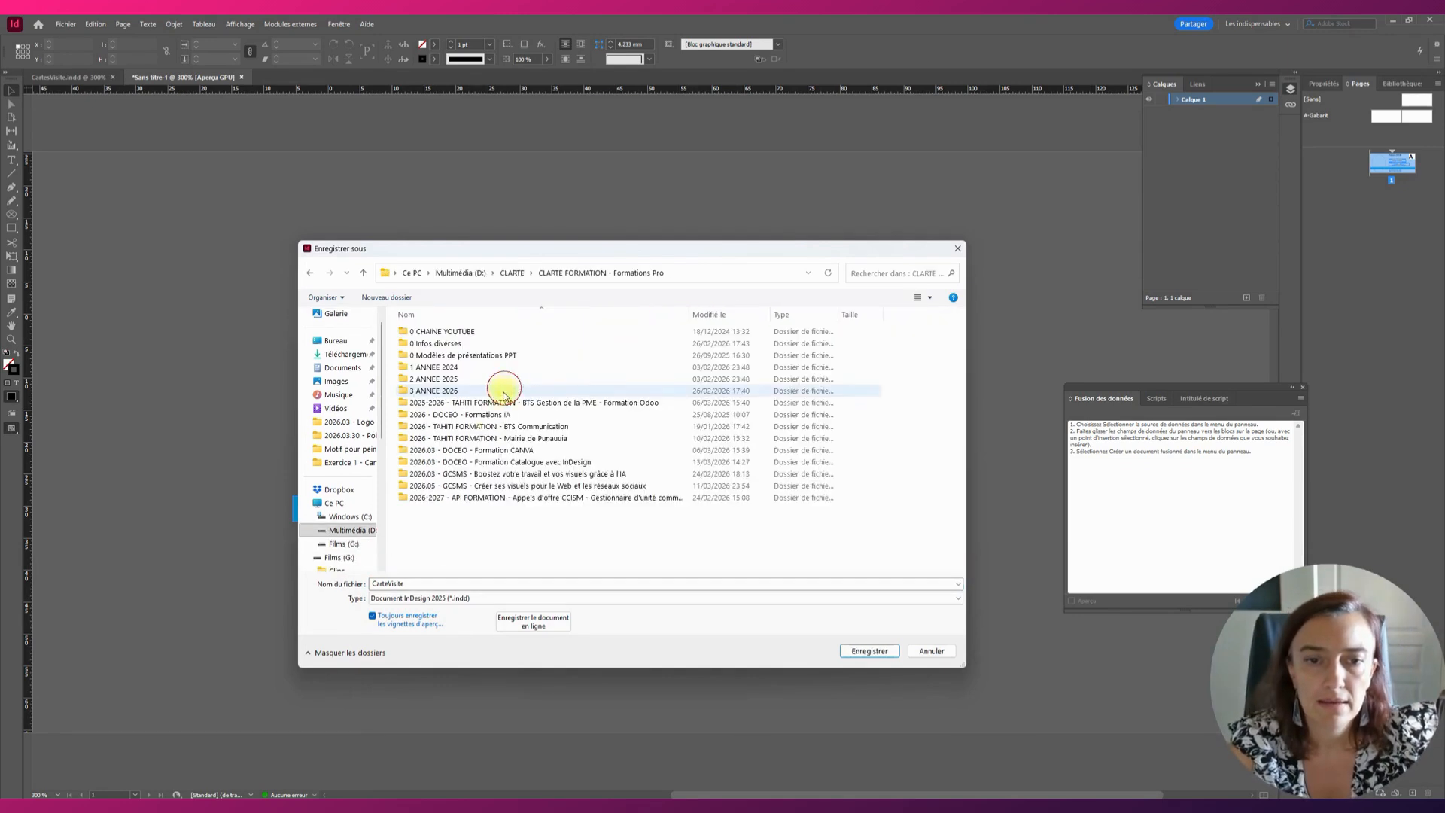
double_click(513, 462)
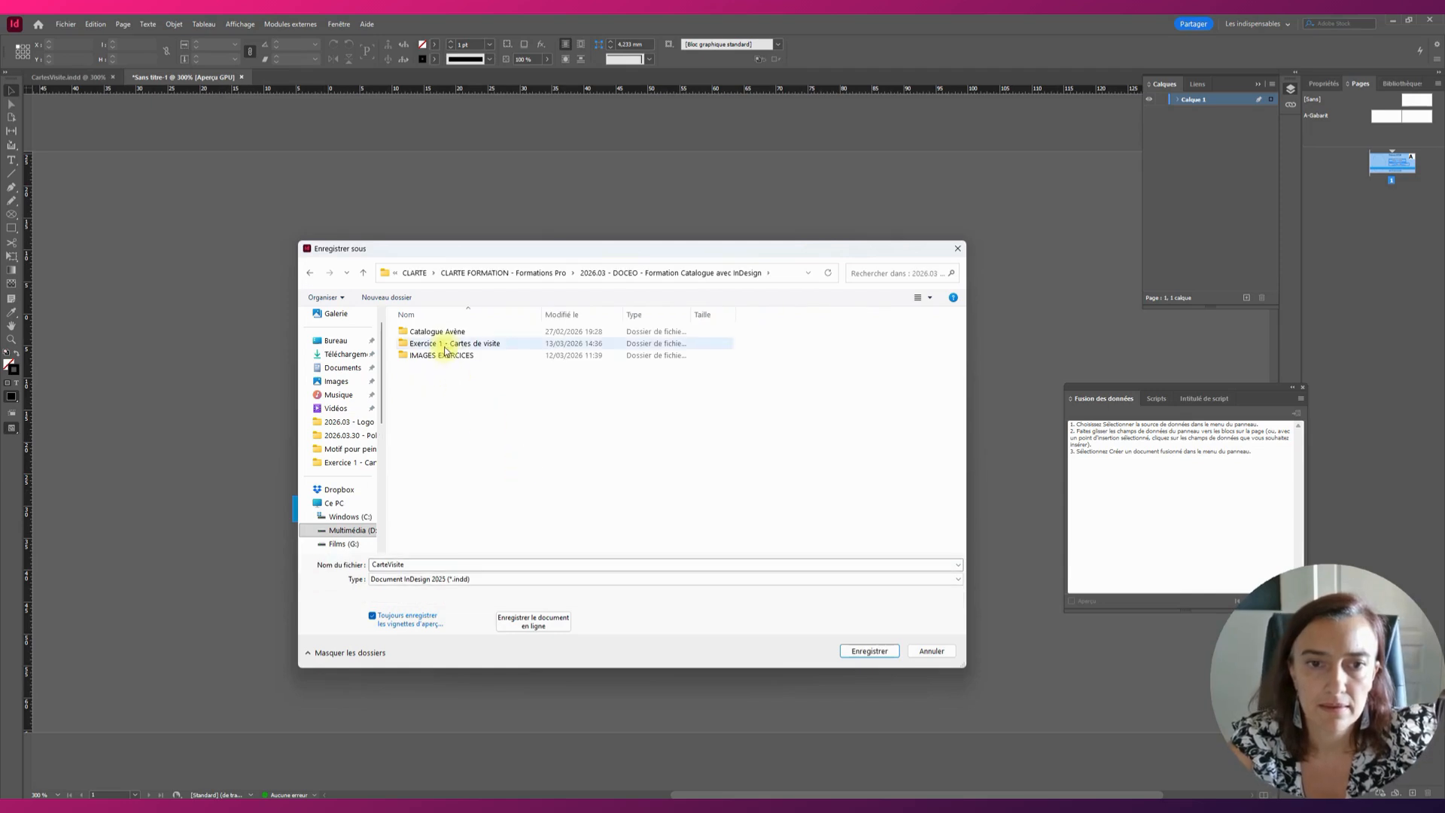
Create a folder named Exercice Carte de Visite Video in the current location and save the CarteVisite document inside it.
right_click(460, 408)
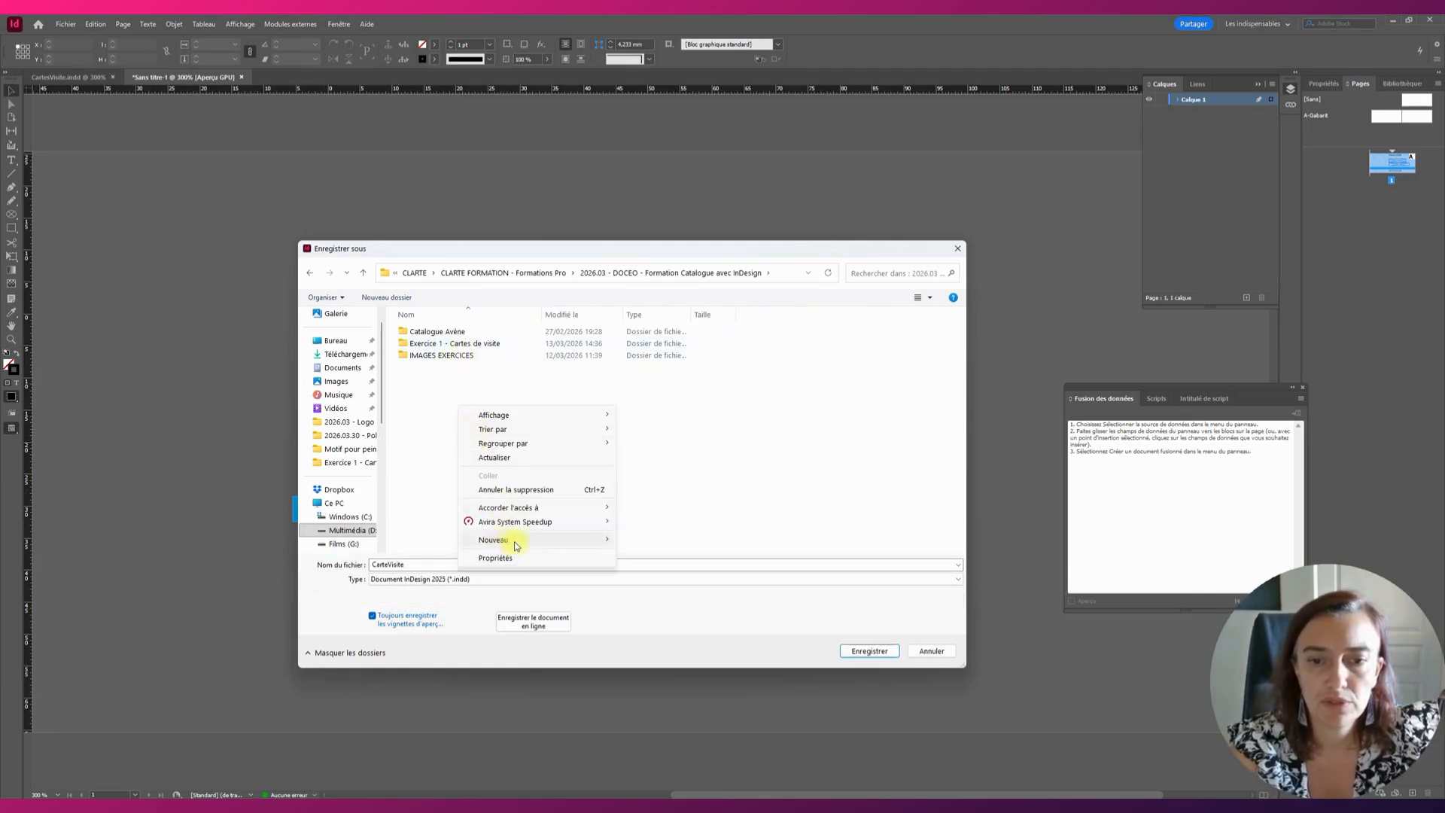
mouse_move(493, 540)
click(636, 541)
text(E)
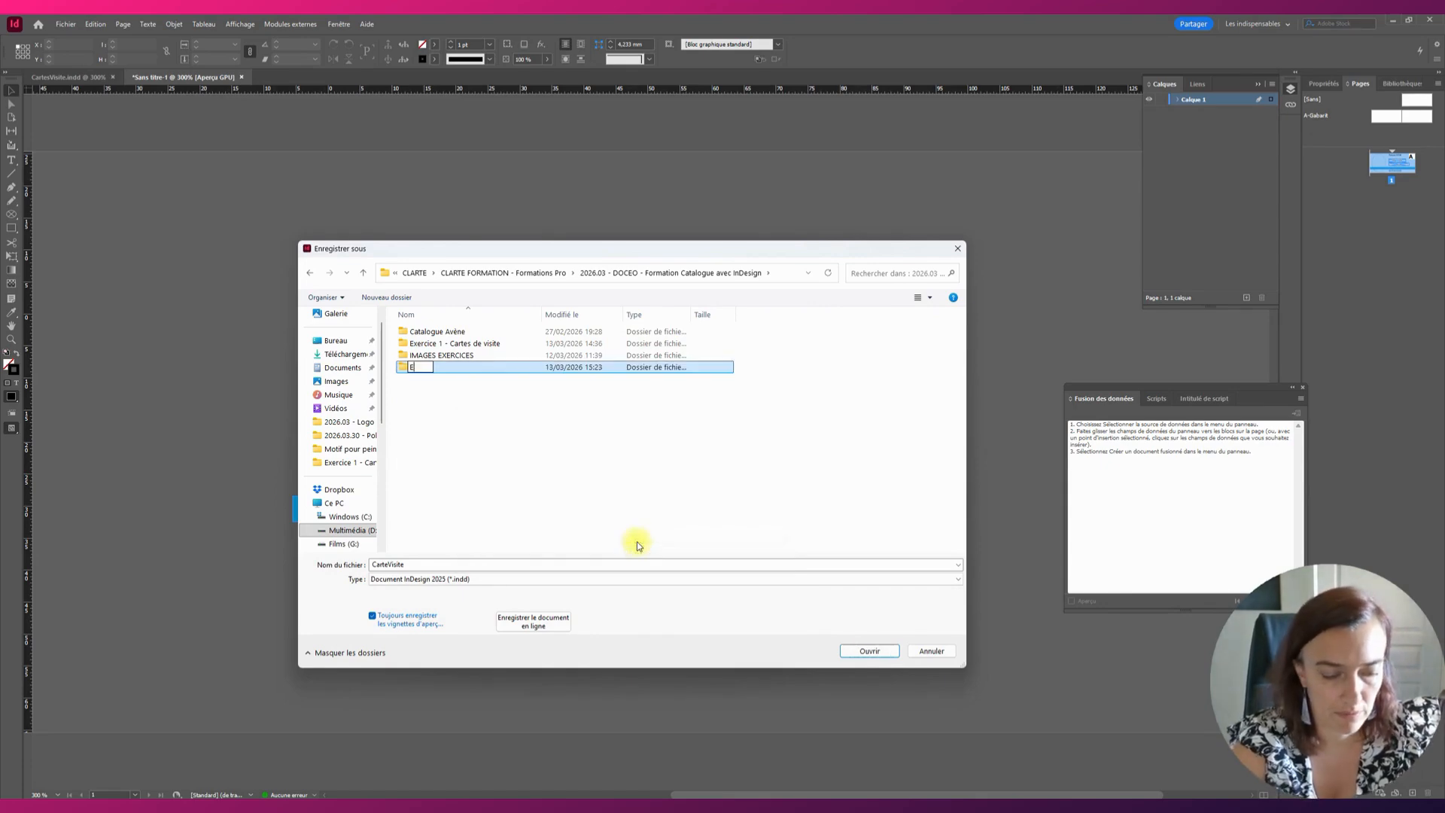
text(xercice Carte de Visite)
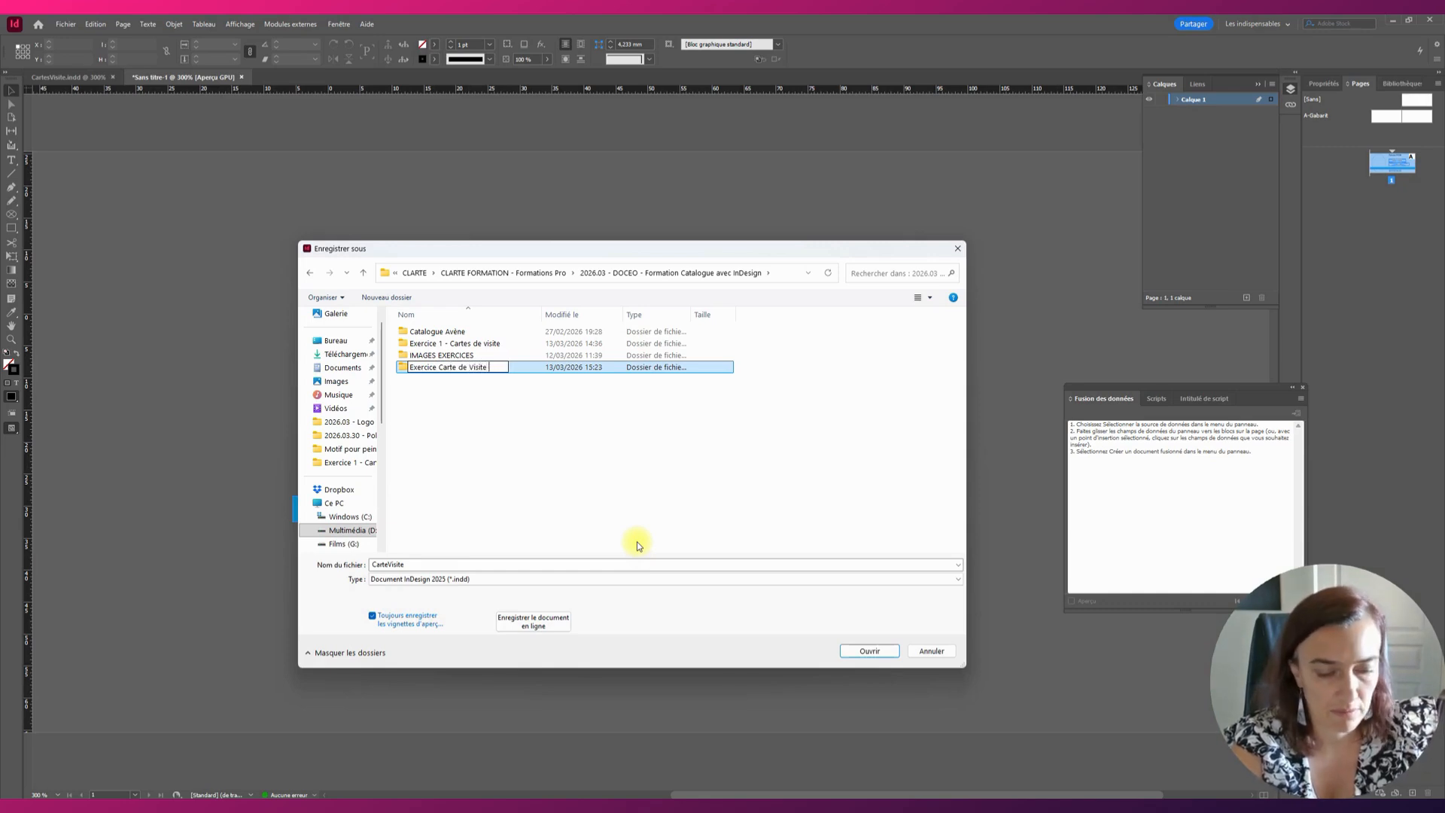
text( Video)
key(Return)
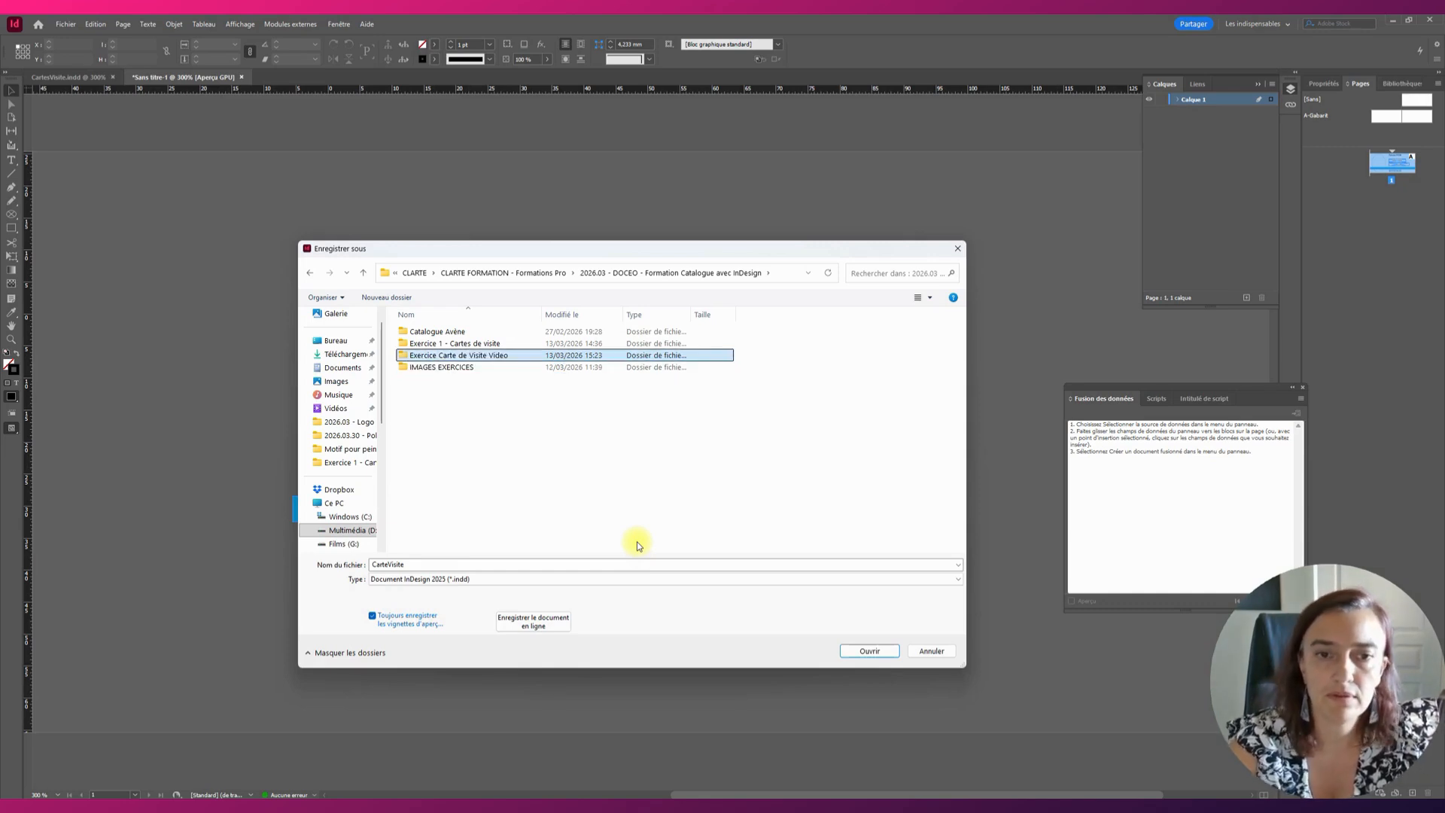
double_click(490, 356)
click(869, 651)
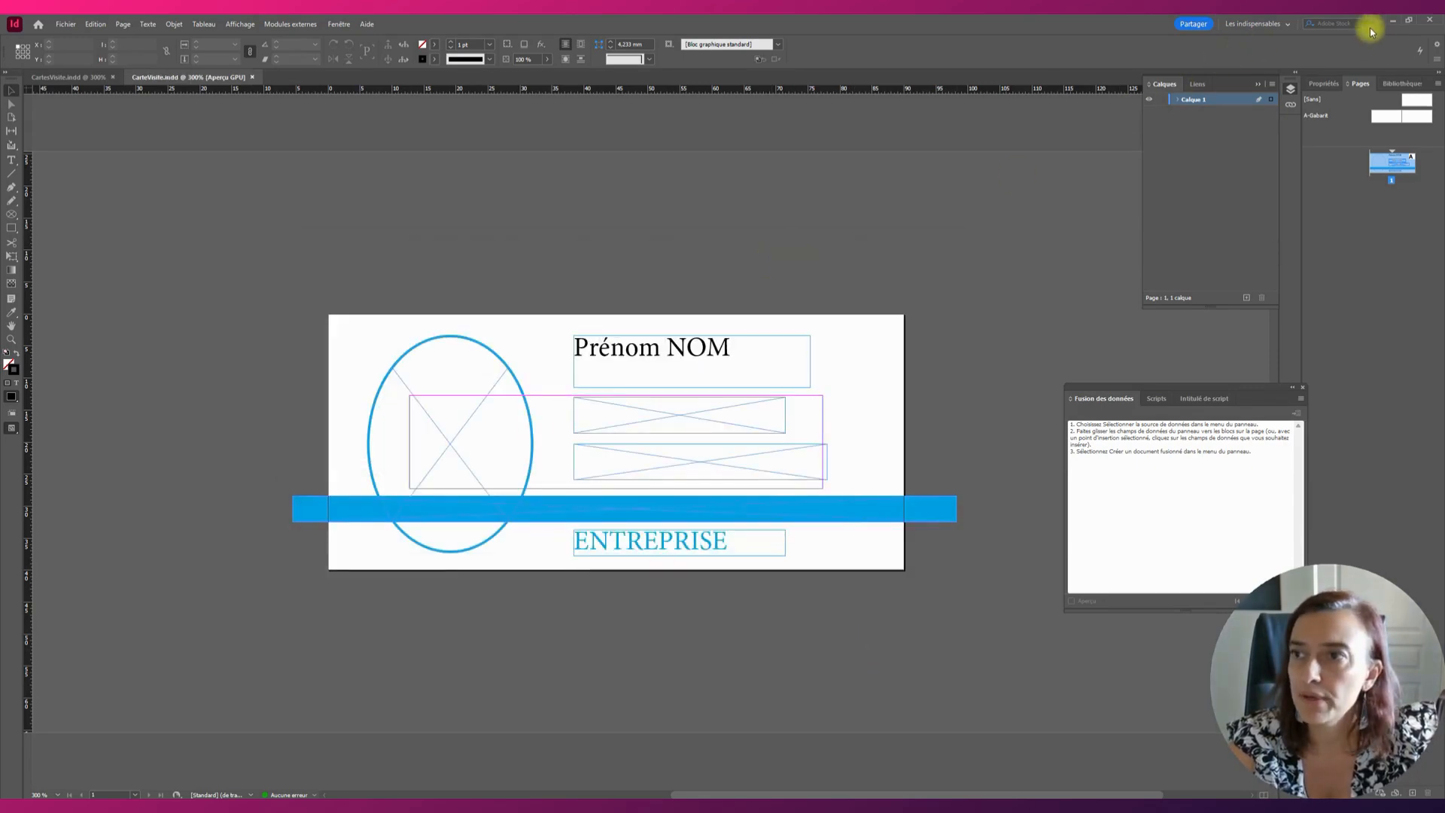
Switch to File Explorer and open the Exercice Carte de Visite Video folder in 2026.03 - DOCEO - Formation Catalogue avec InDesign.
click(1391, 20)
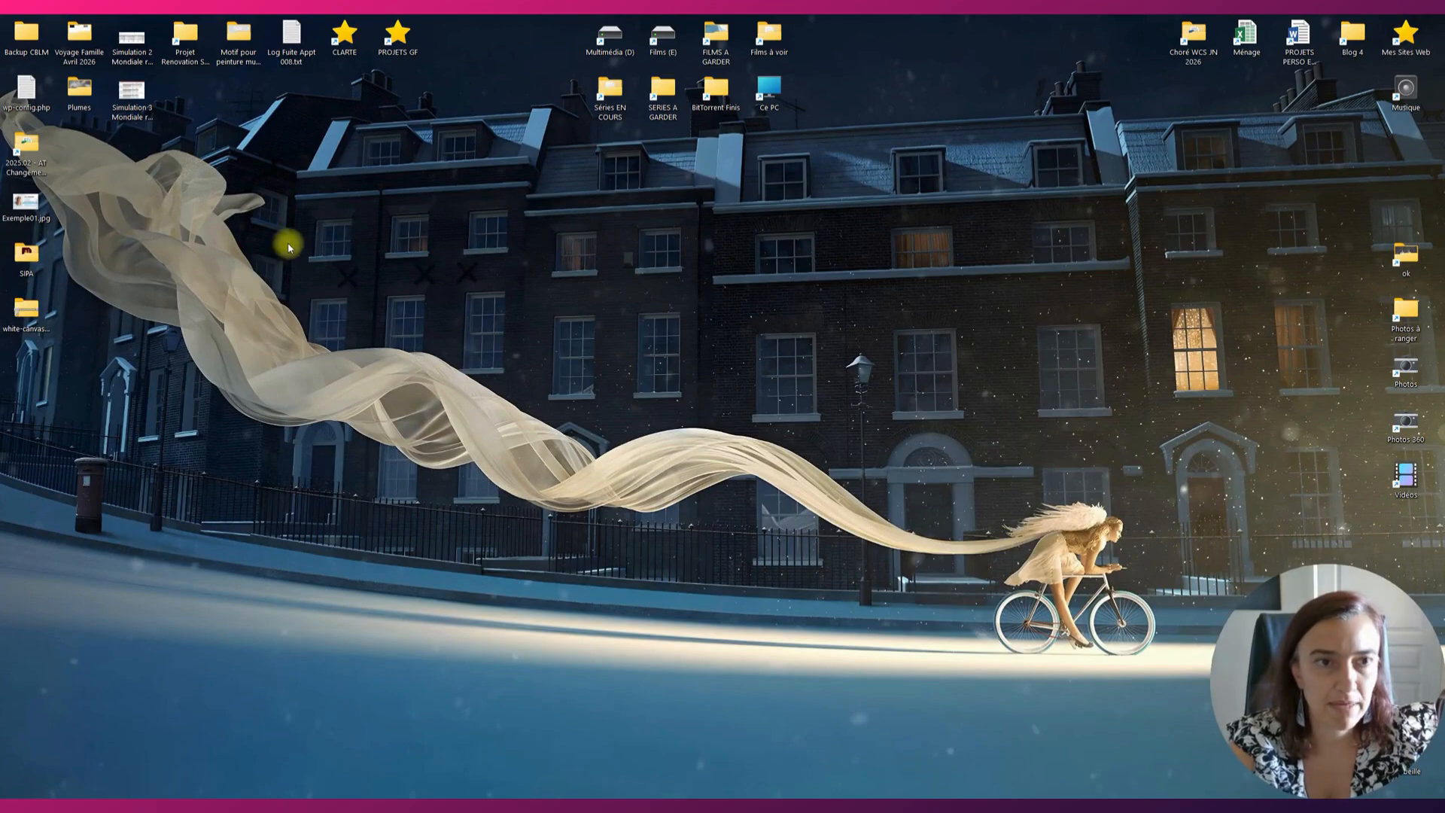
click(145, 802)
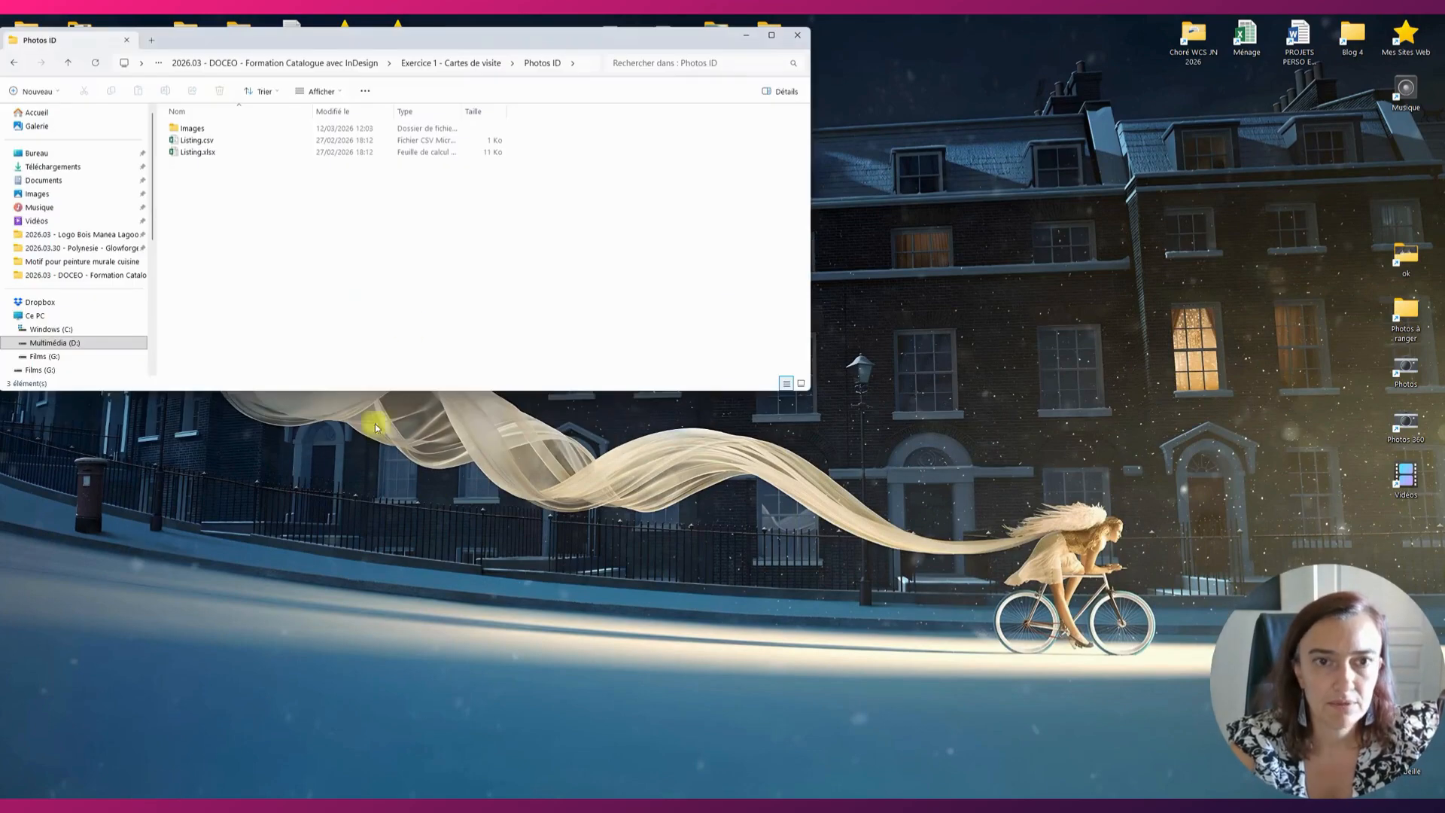
drag(482, 45, 776, 235)
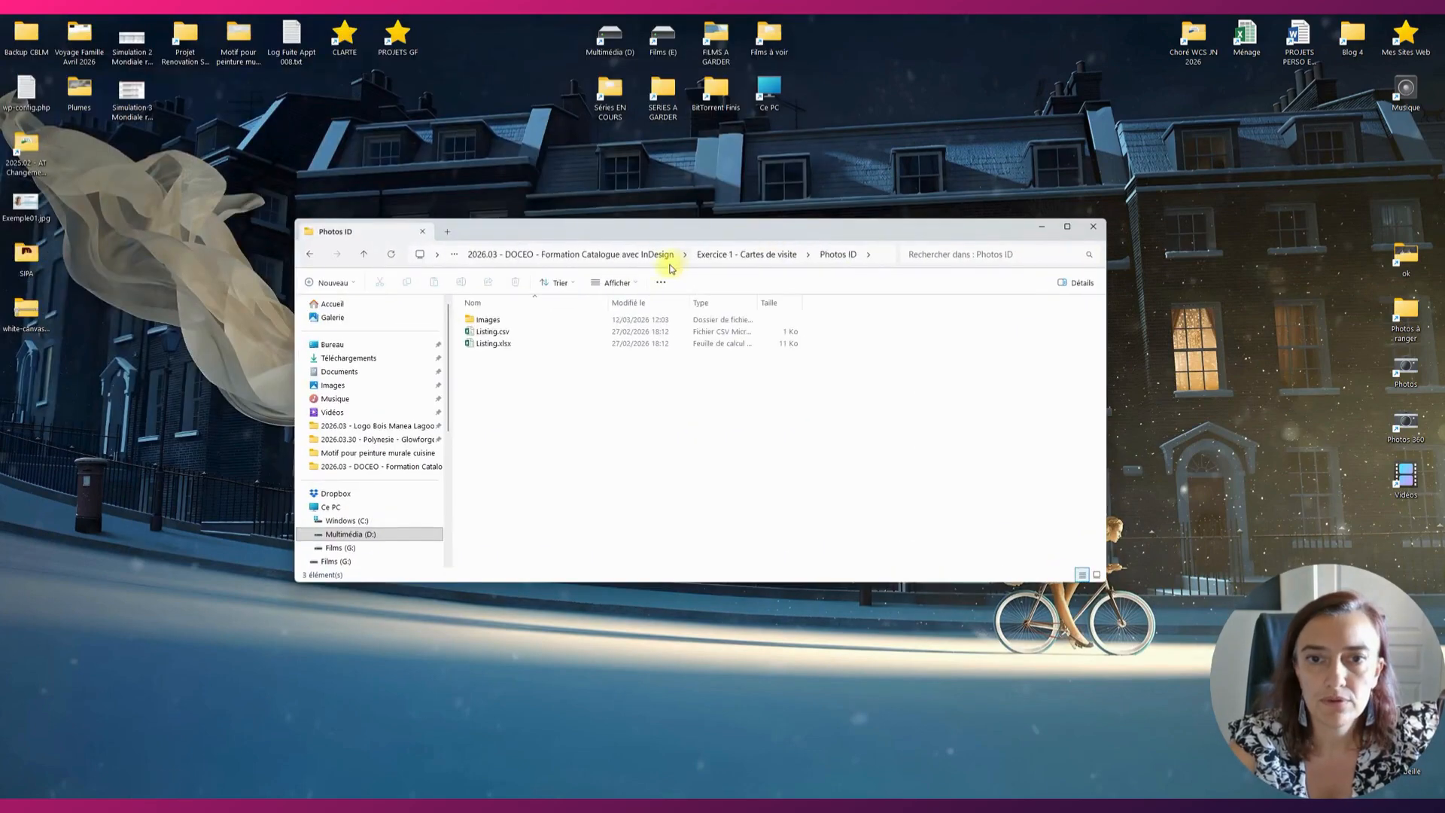
click(623, 254)
click(558, 344)
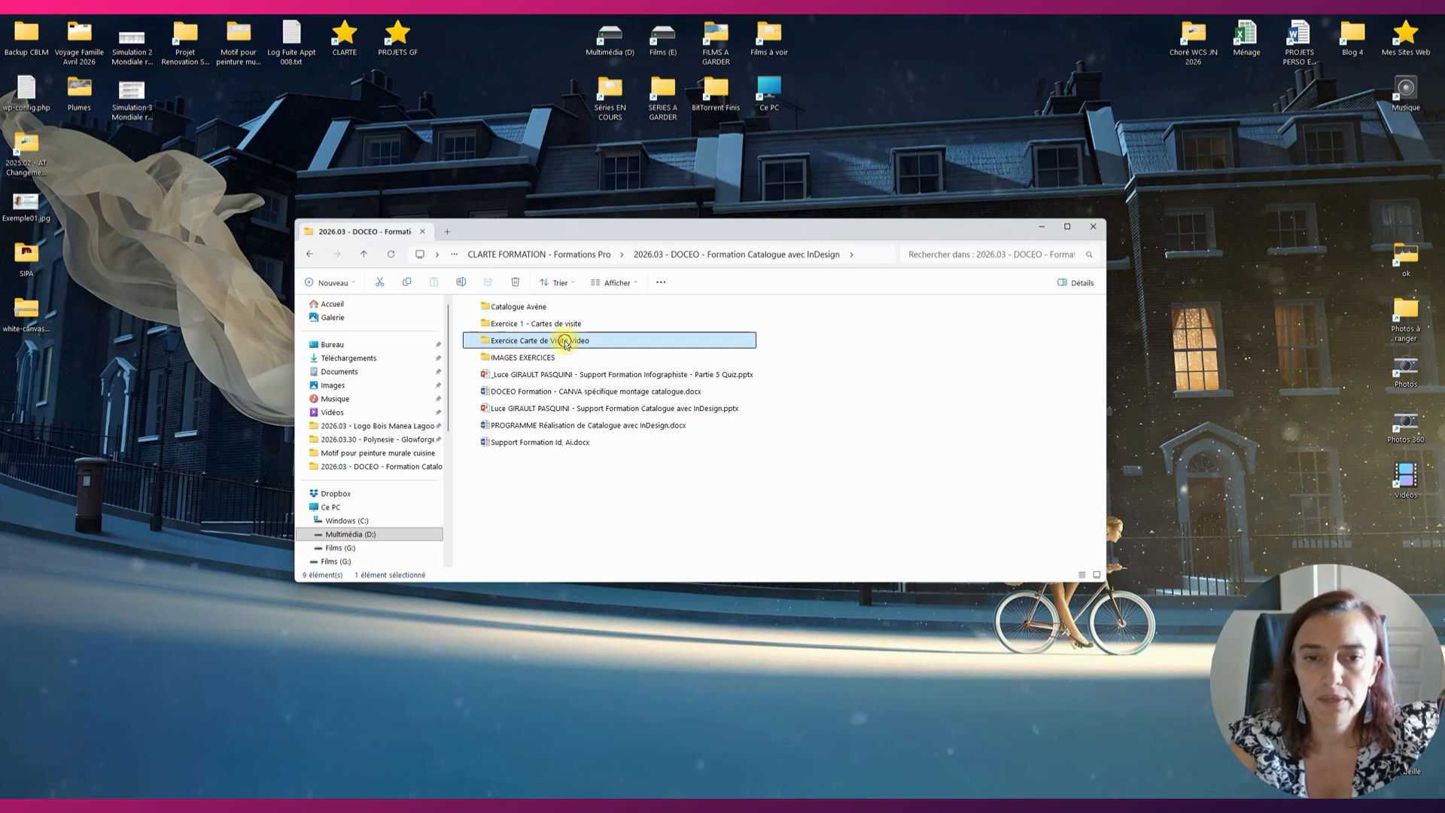
double_click(566, 344)
Create a subfolder named Images in the Exercice Carte de Visite Video folder.
right_click(560, 405)
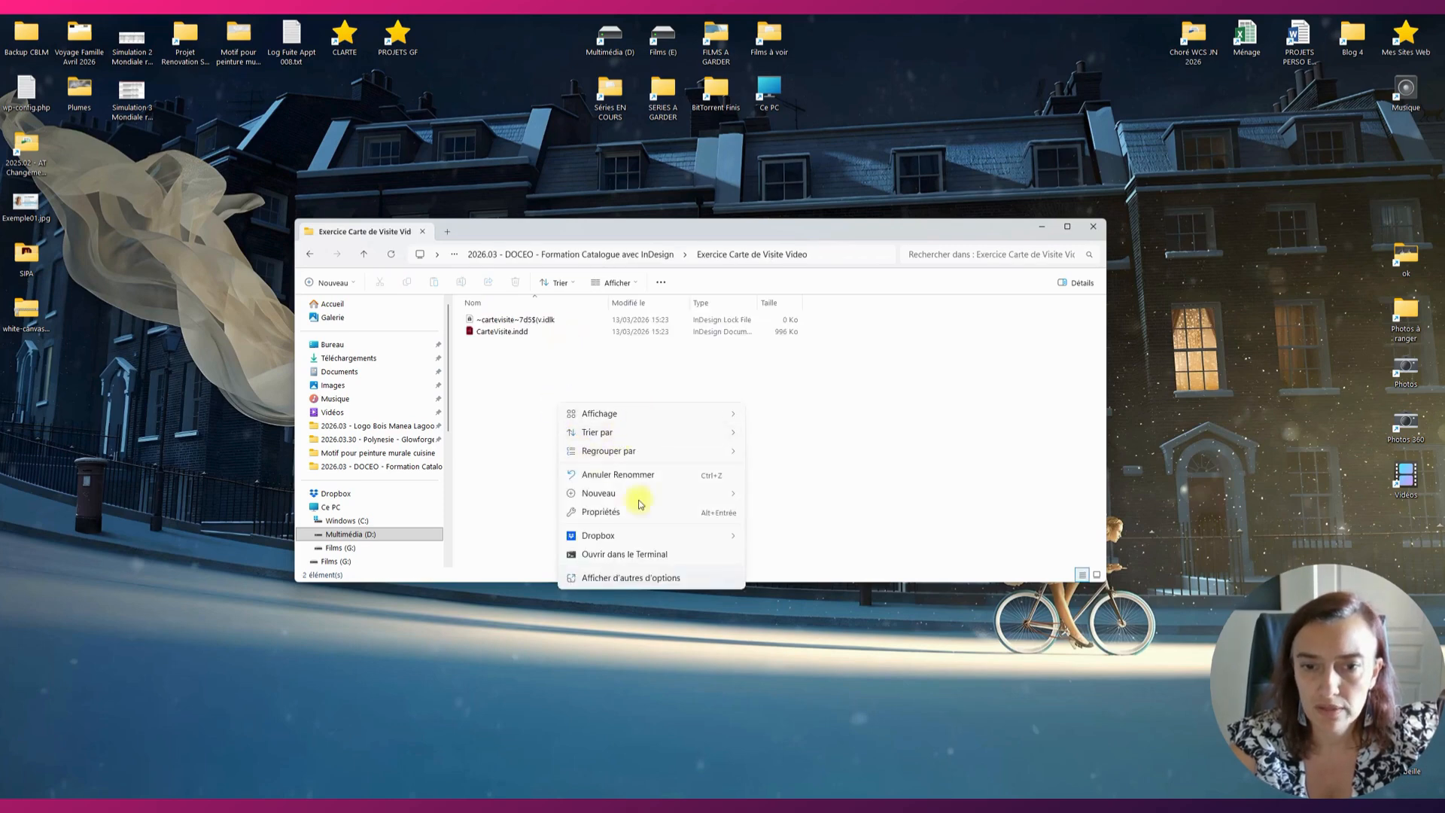
mouse_move(654, 497)
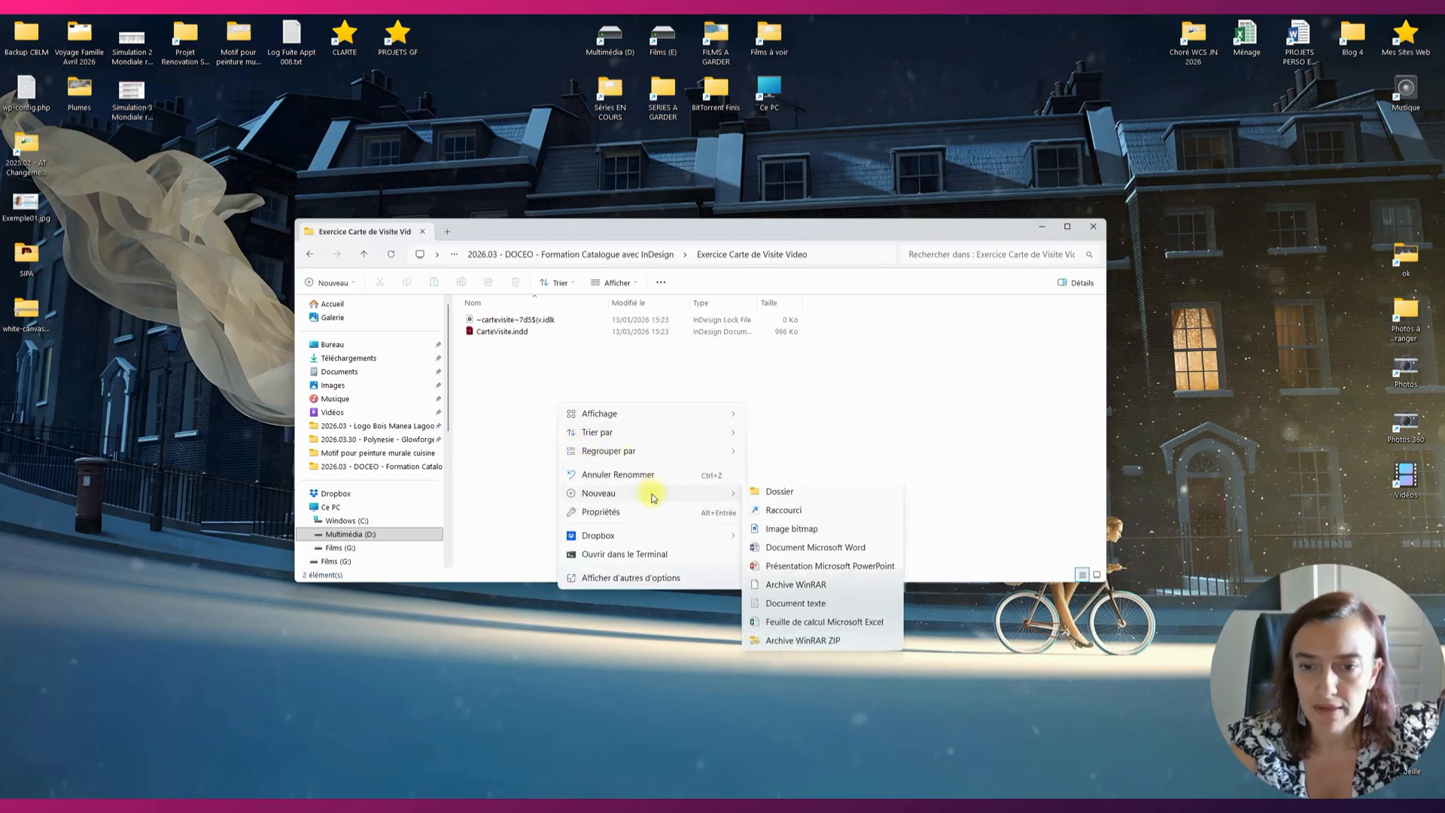
click(796, 498)
text(Images)
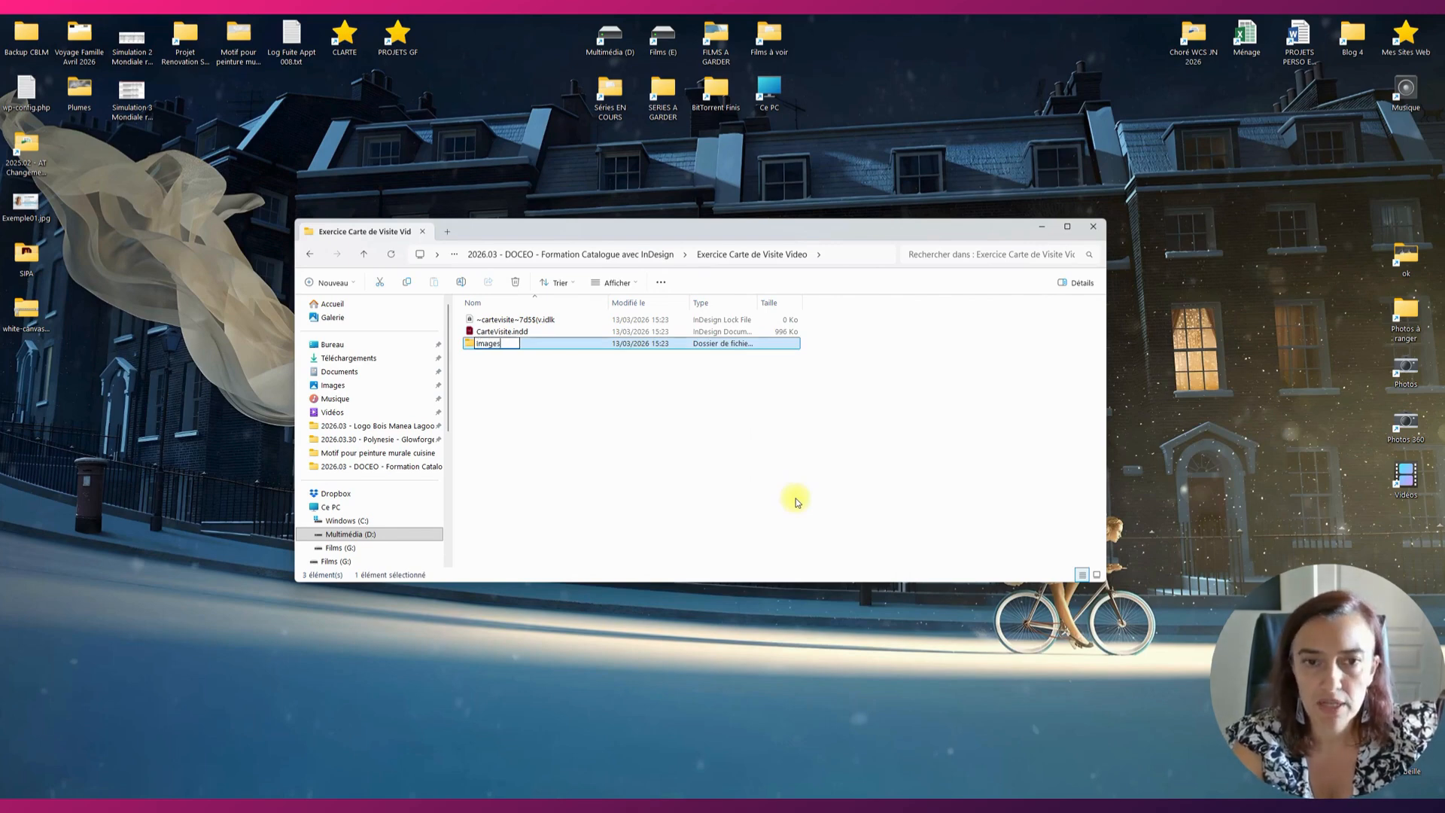
key(Return)
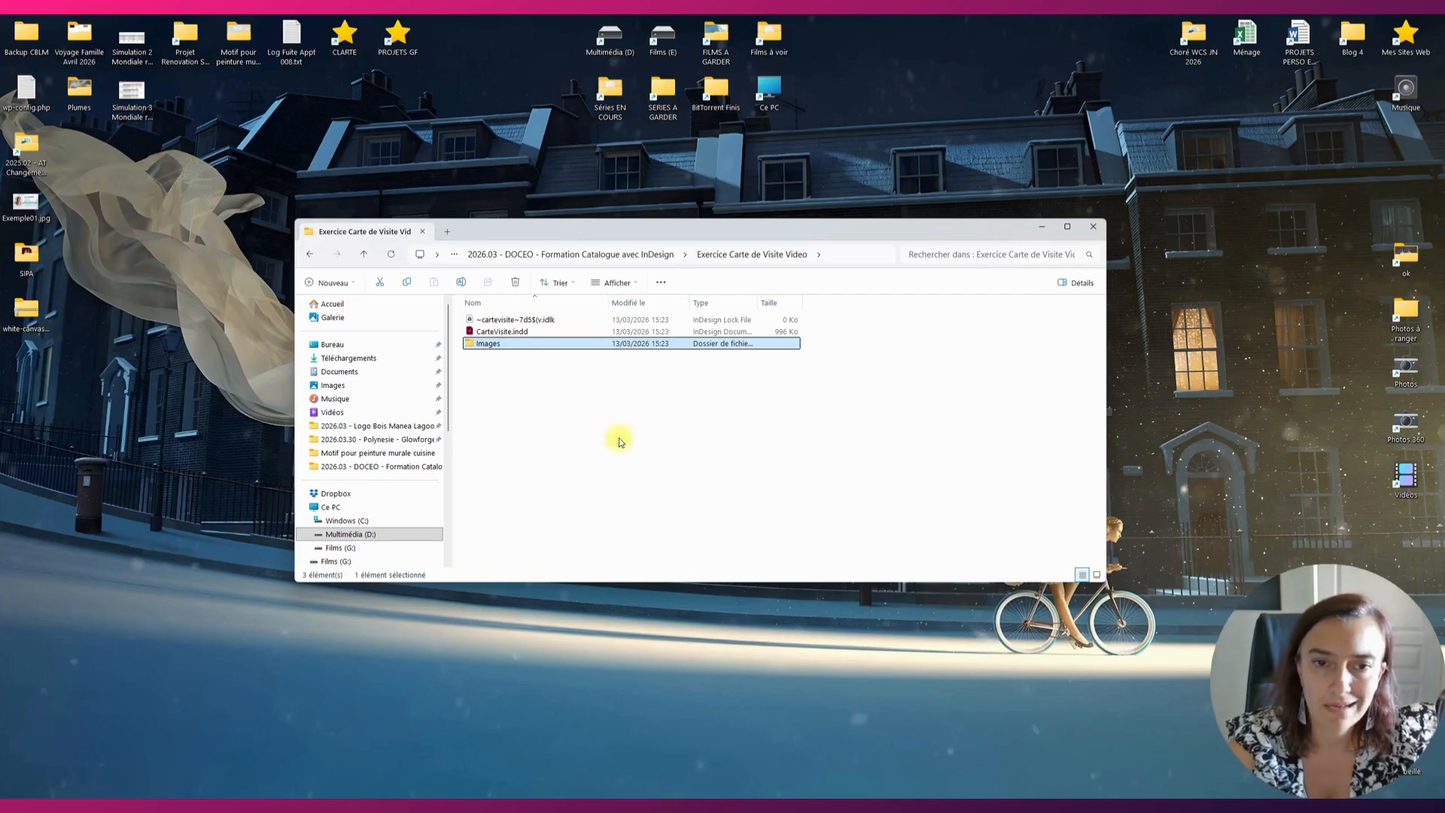
Open the Images folder and create a subfolder named Photo Id in it.
double_click(497, 345)
right_click(512, 373)
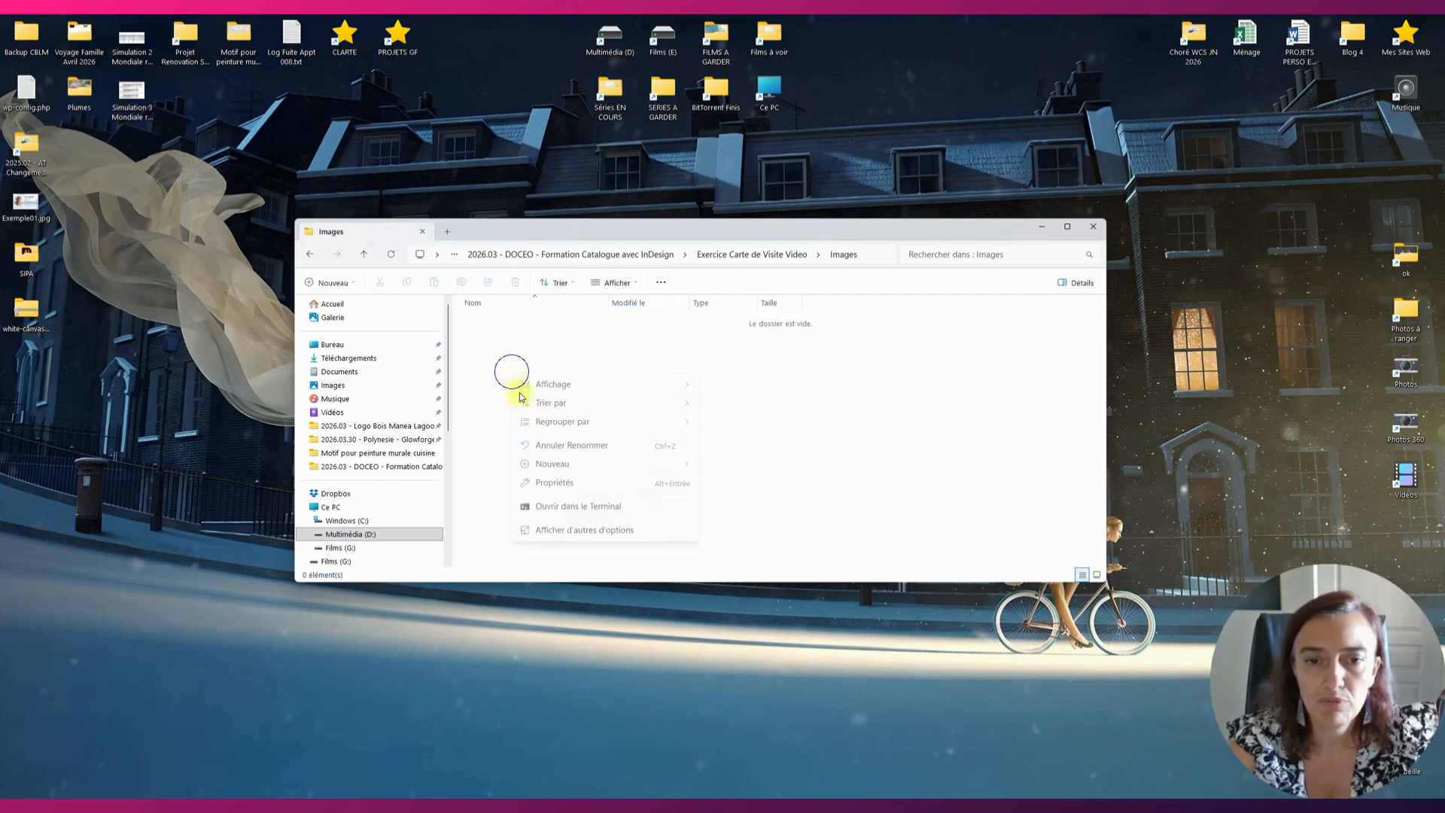
mouse_move(583, 464)
click(730, 465)
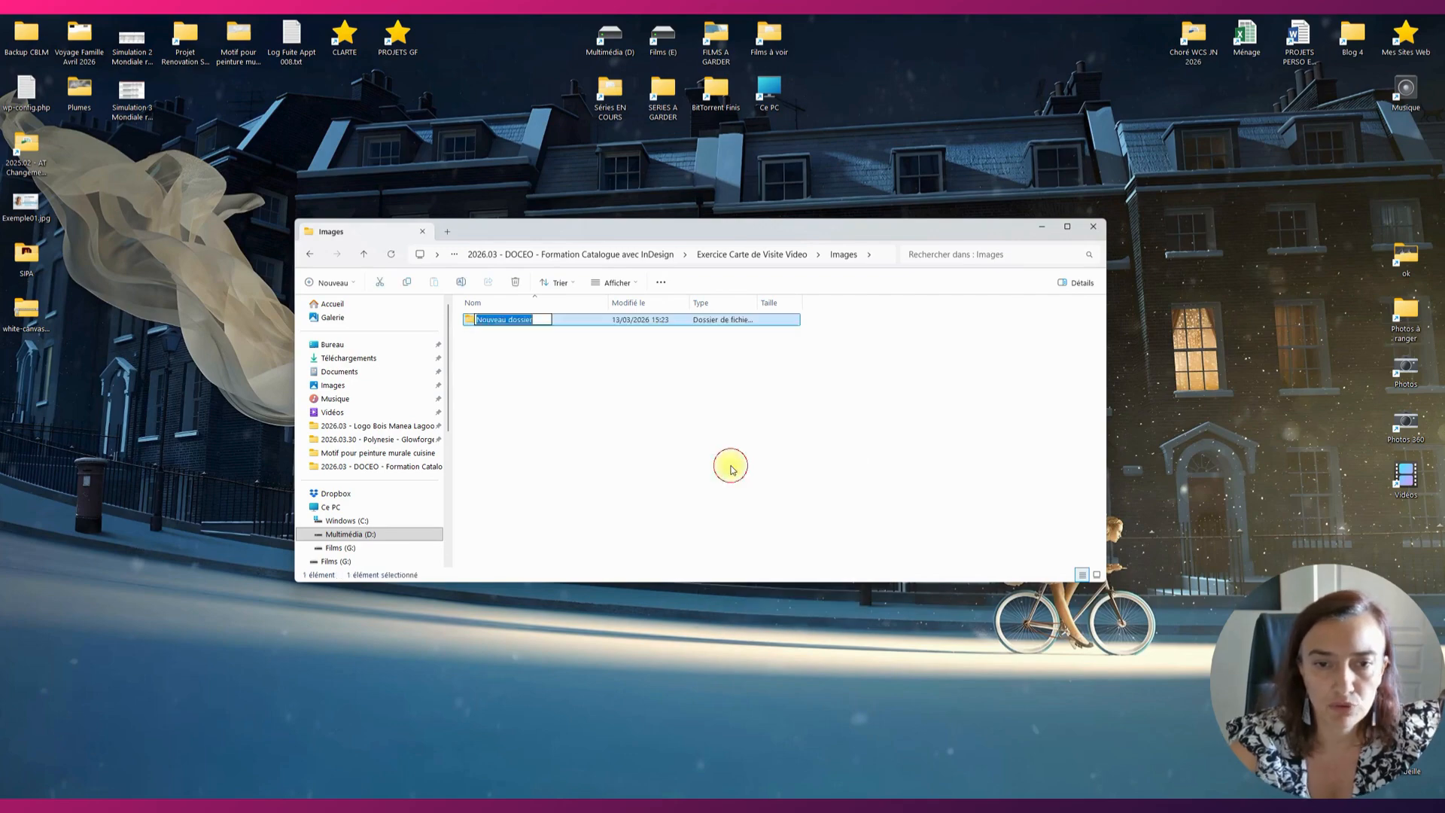
text(Pho)
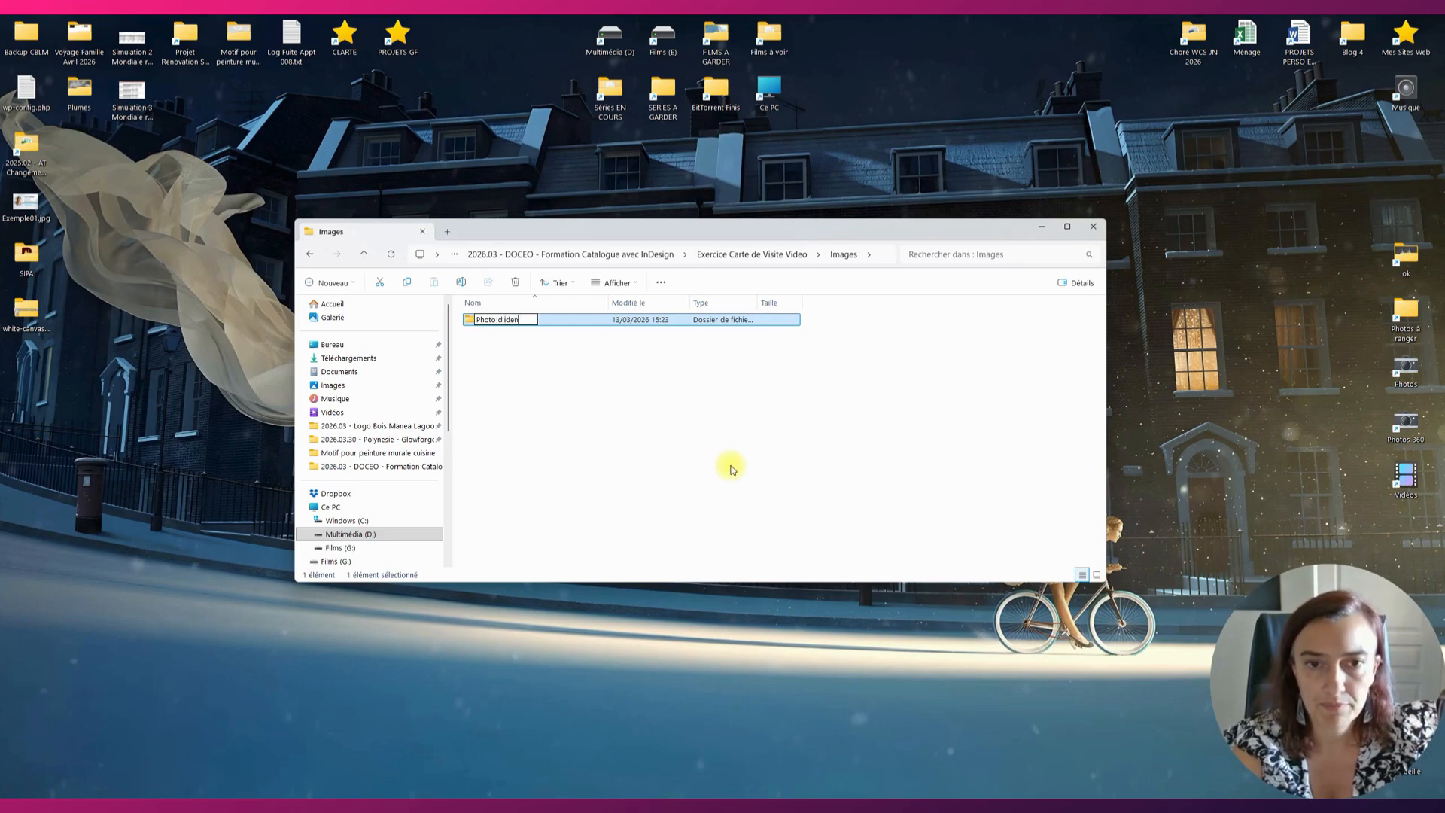
text(to Id)
key(Return)
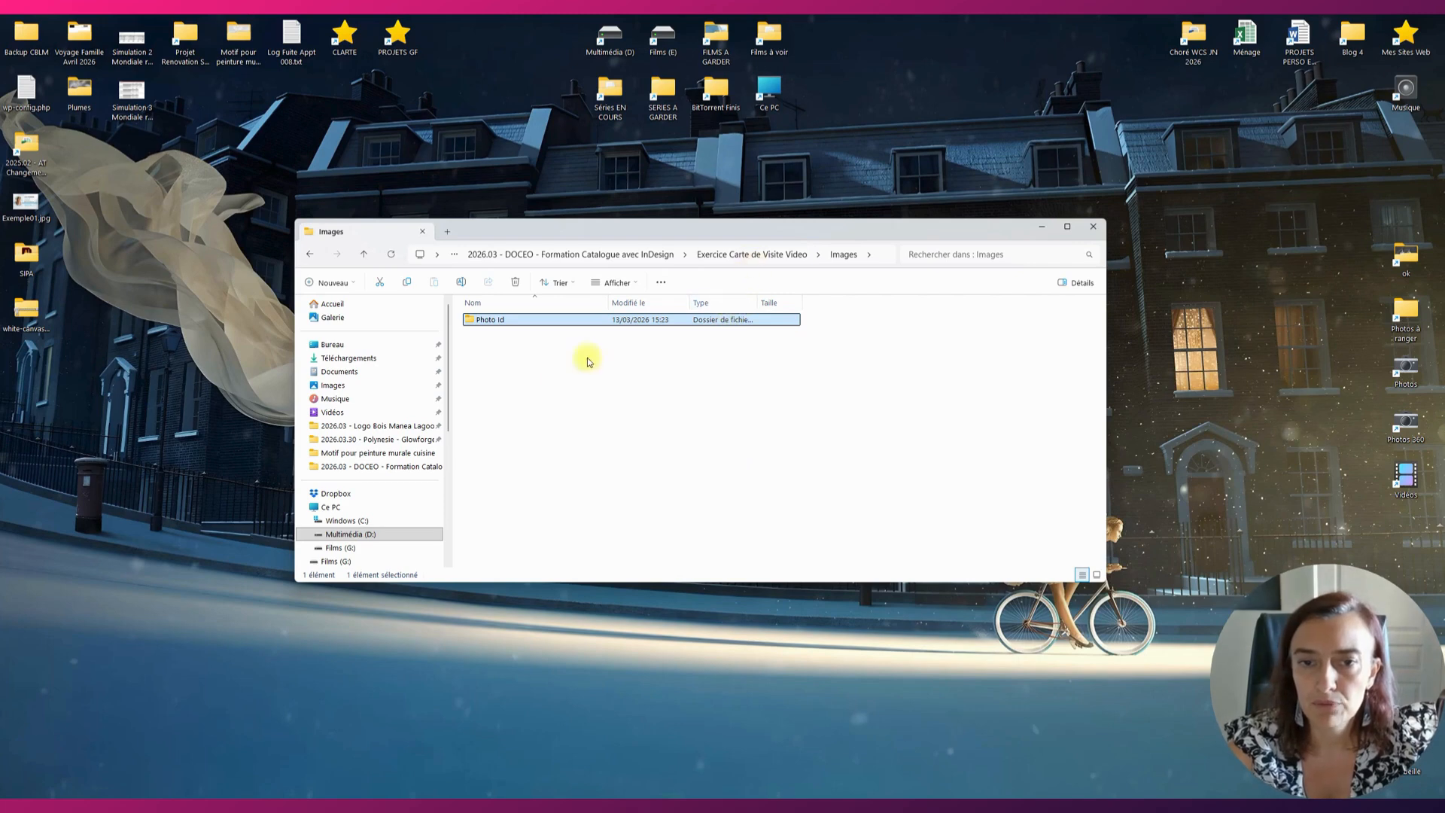
Create a new Excel workbook named Données in the Images folder.
right_click(557, 373)
mouse_move(636, 469)
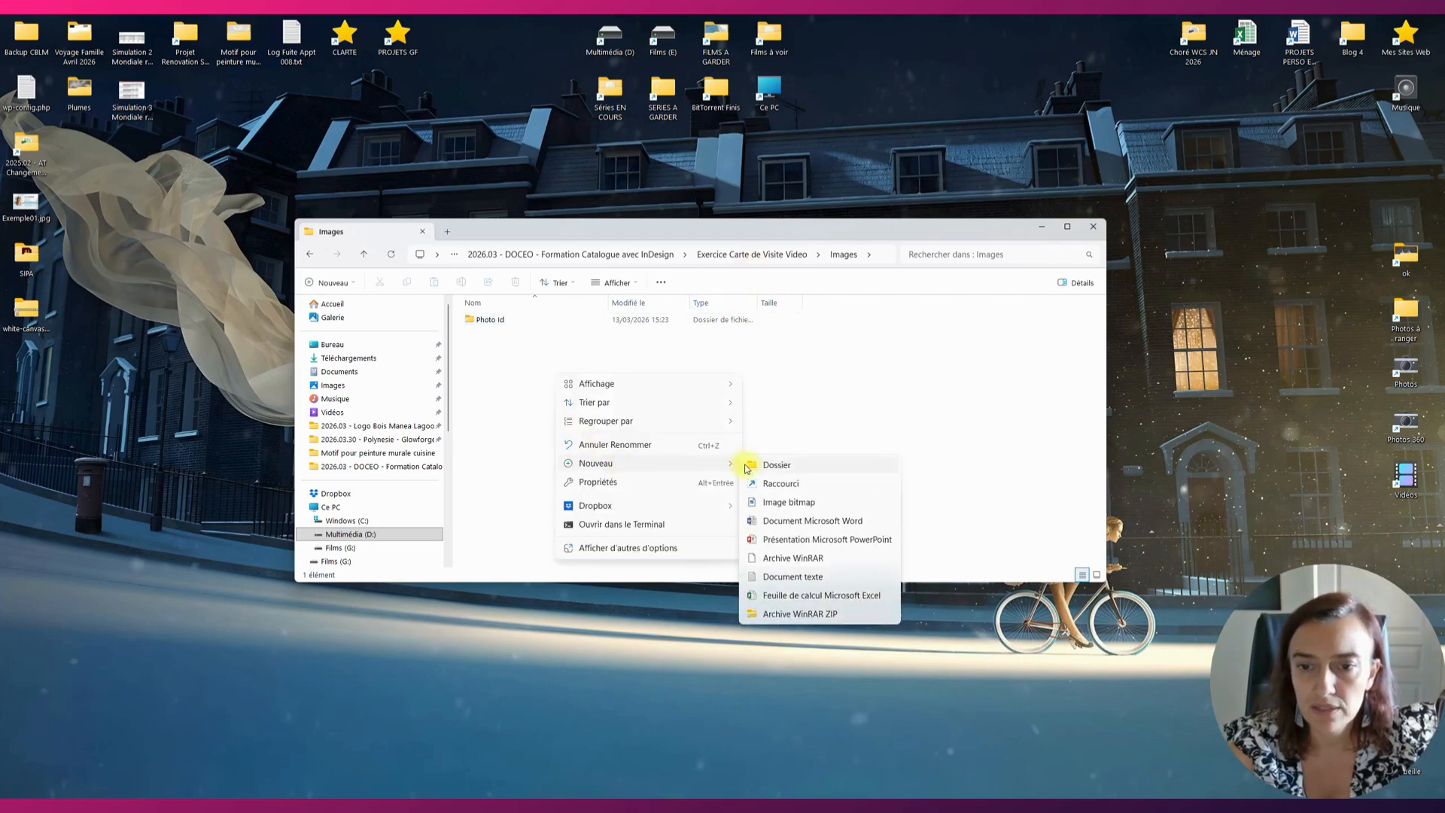
click(819, 595)
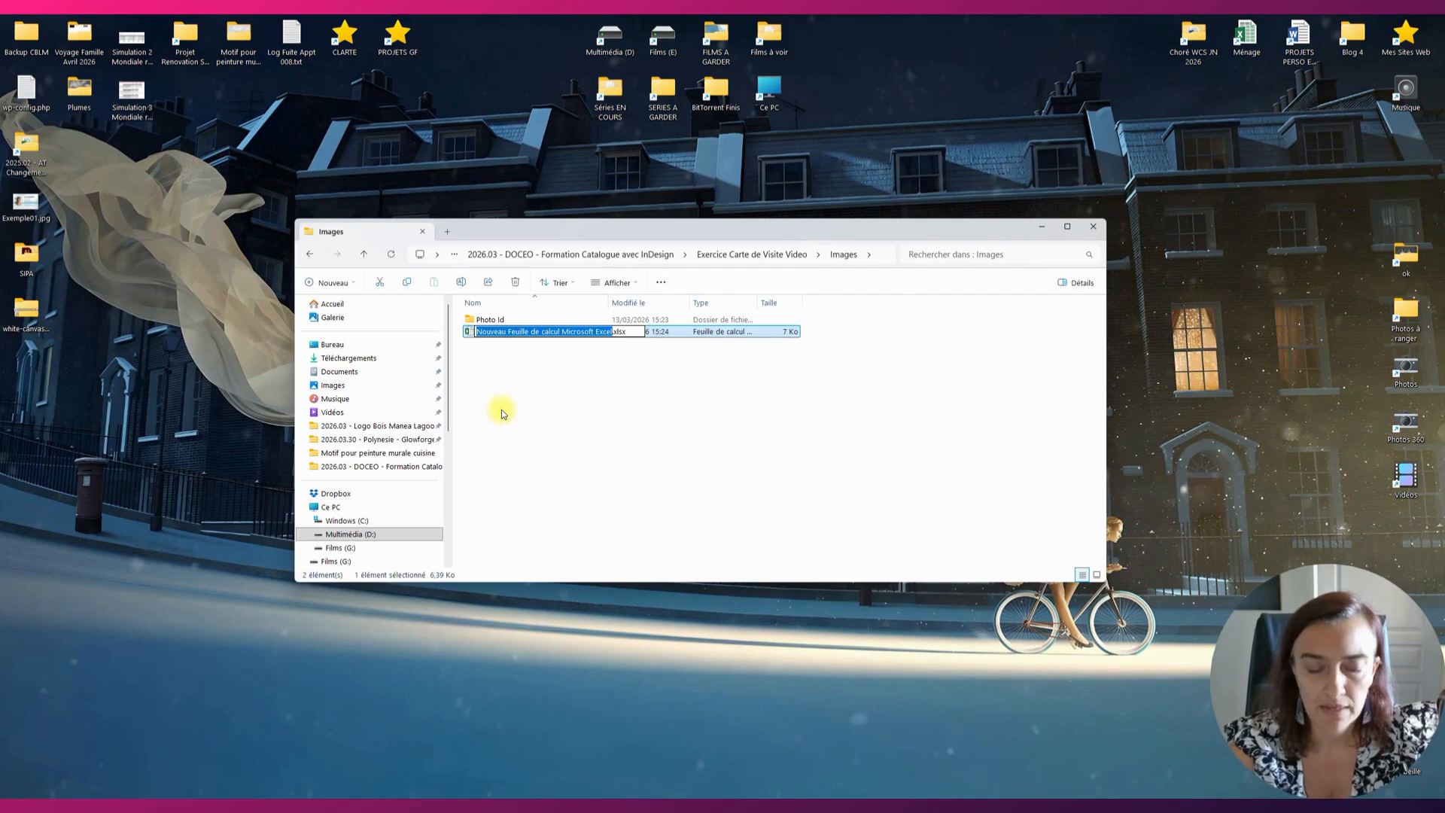
text(Données)
key(Return)
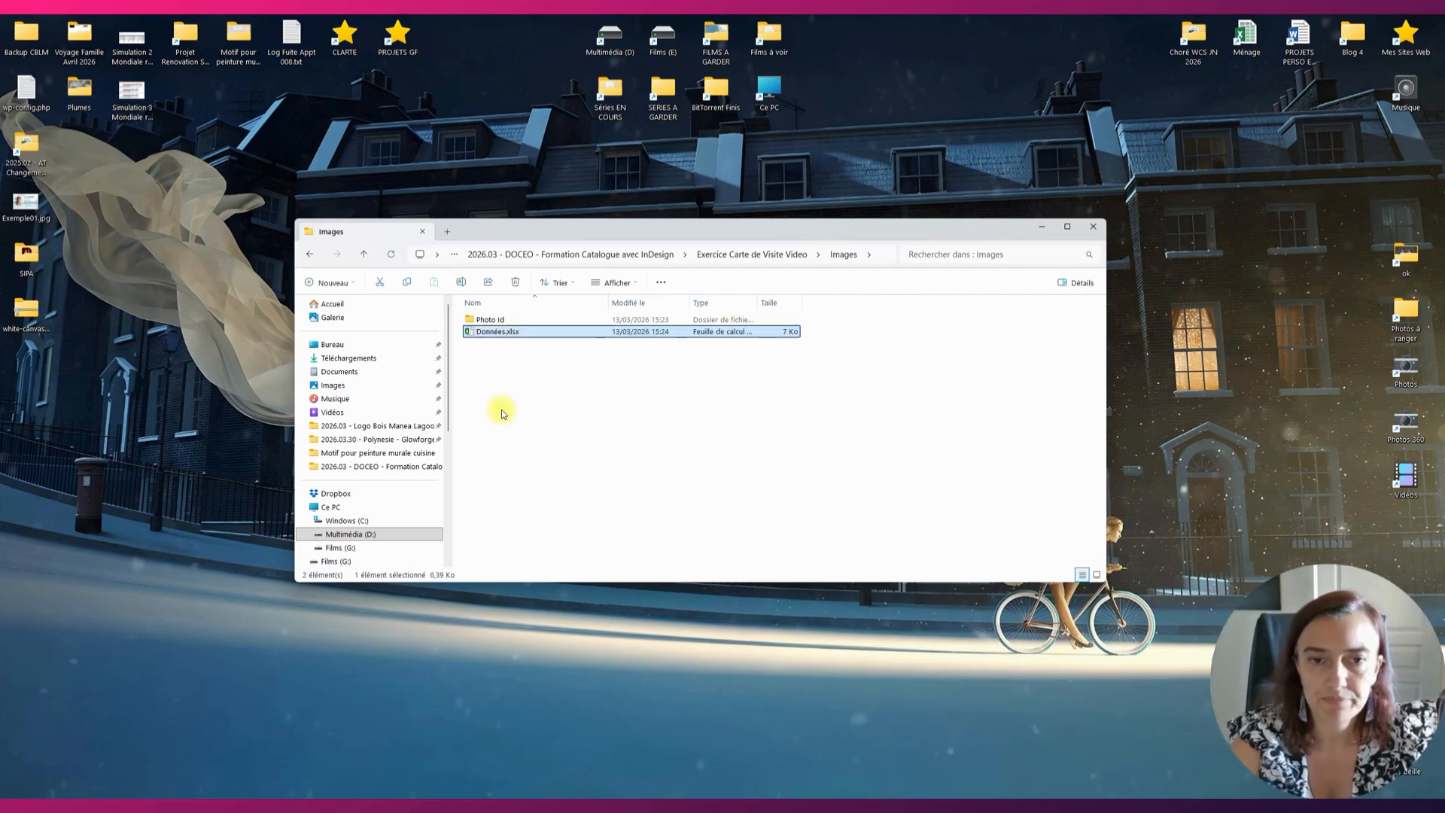
Copy the Listing.xlsx file from the Photos ID folder of Exercice 1 - Cartes de visite.
click(653, 254)
double_click(554, 323)
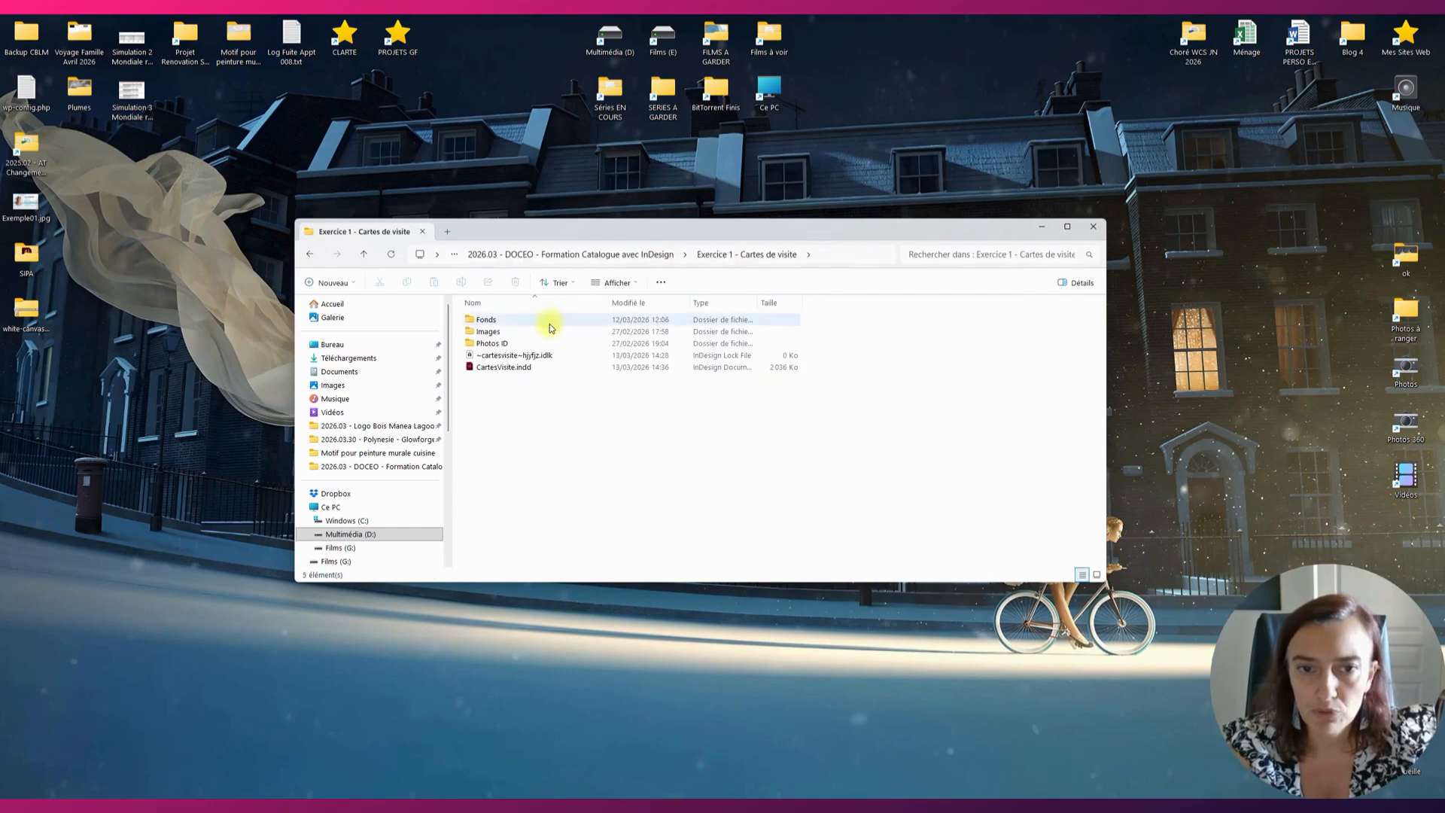
double_click(501, 331)
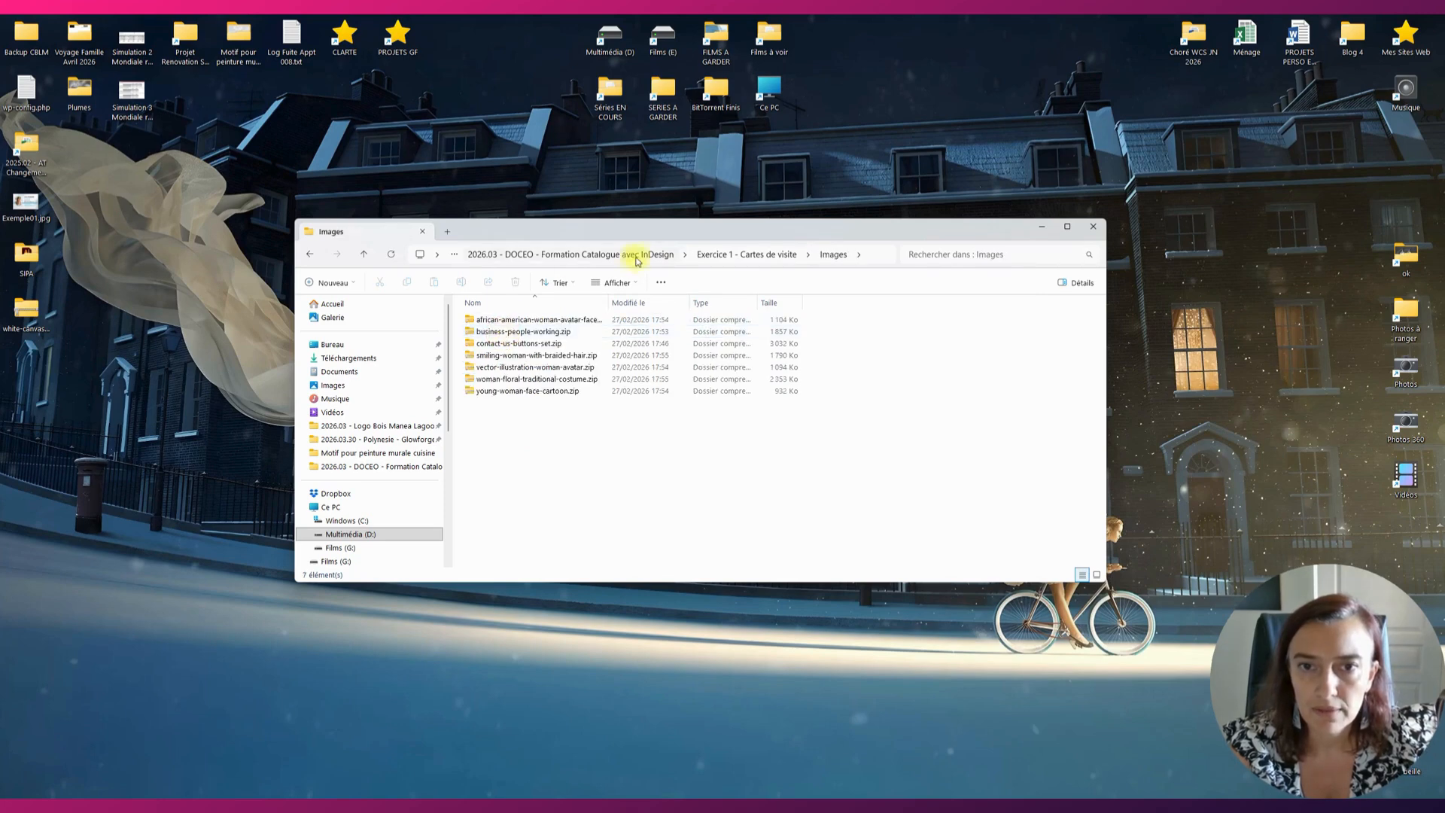
click(719, 255)
double_click(489, 343)
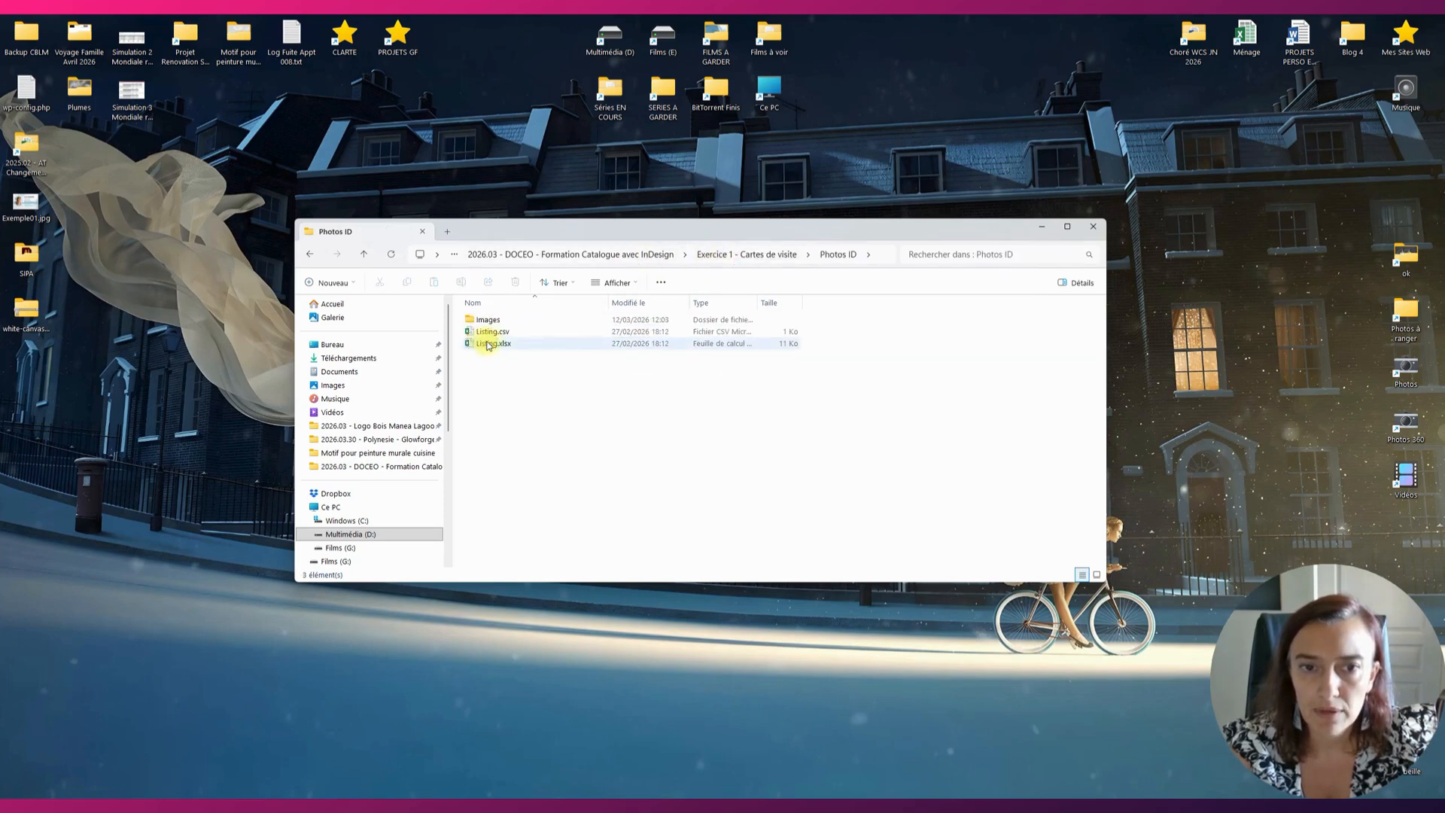
click(495, 343)
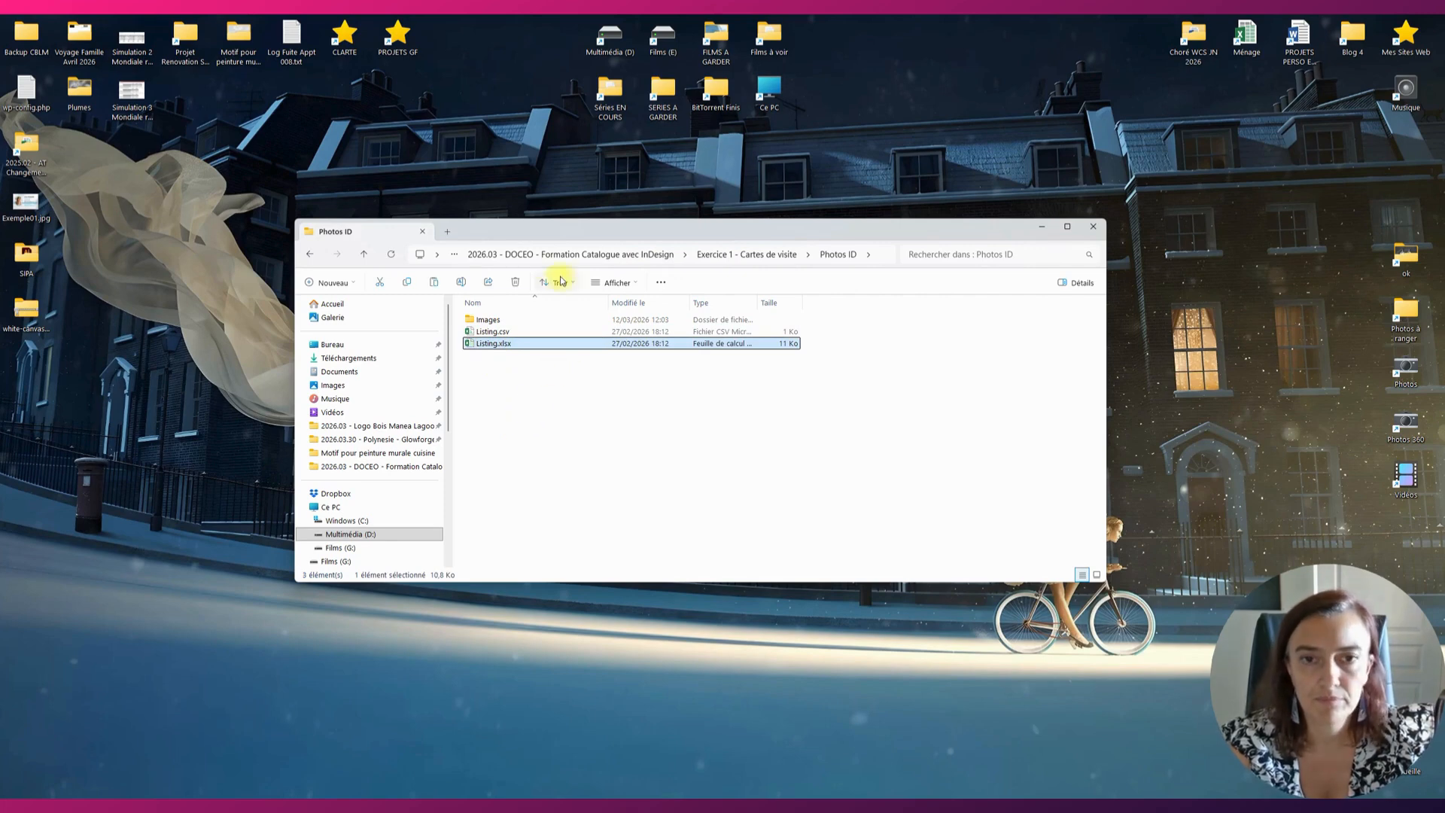
Return to the Images folder of Exercice Carte de Visite Video and delete the Données.xlsx workbook.
click(571, 254)
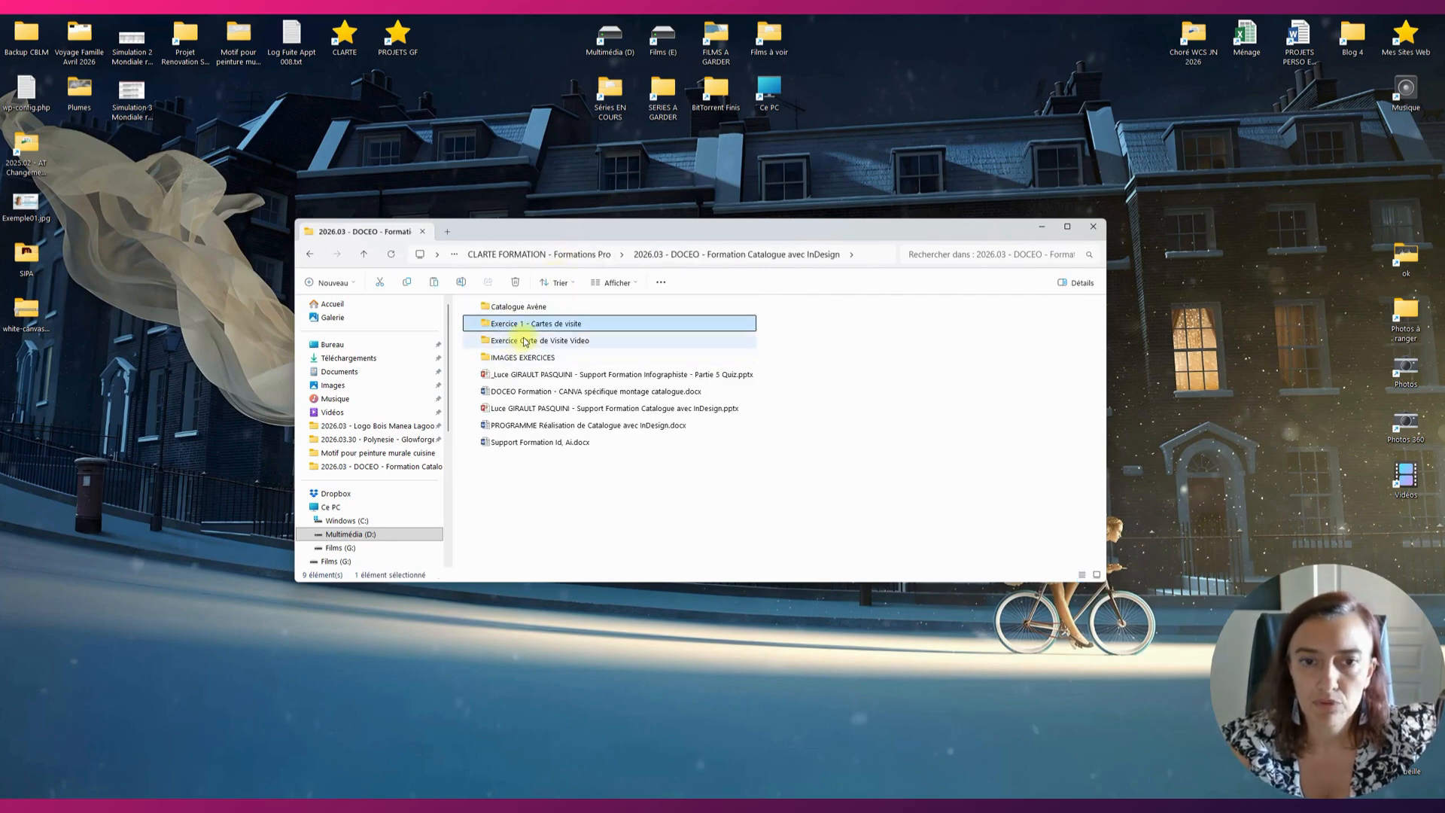
double_click(530, 336)
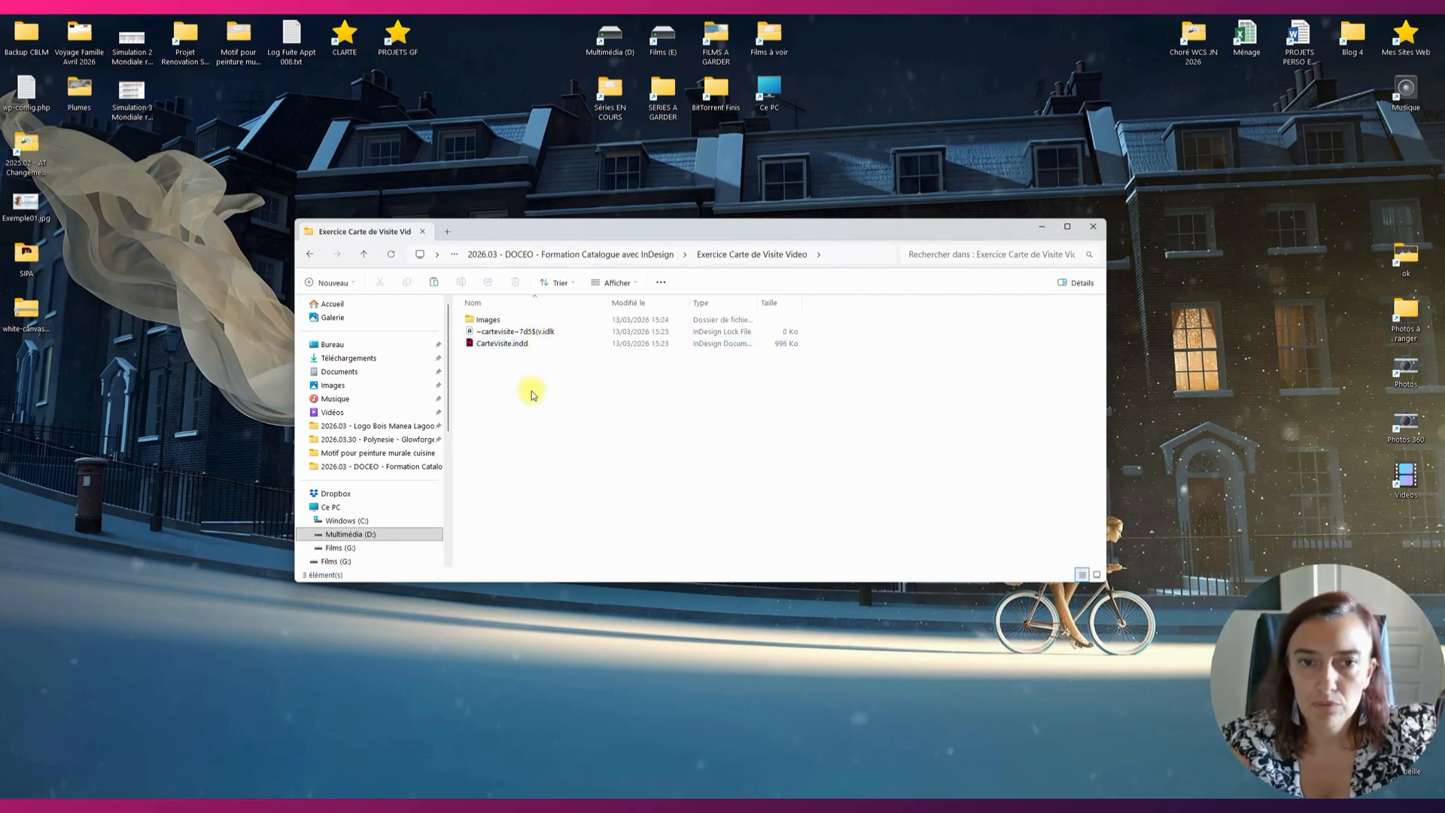
double_click(502, 319)
click(510, 336)
key(Delete)
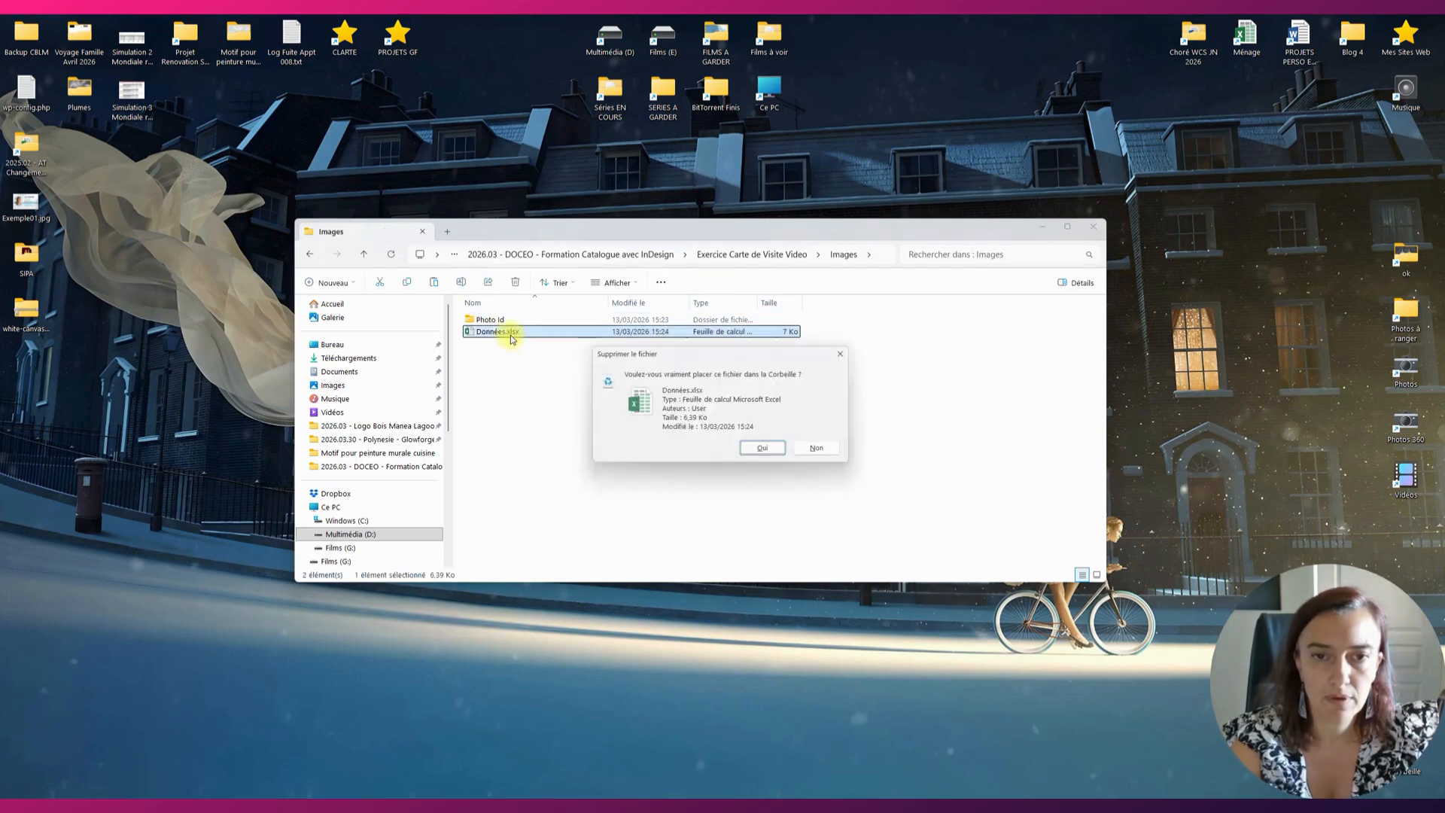
key(Return)
Paste the copied Listing.xlsx into the Images folder and rename it Donnees.xlsx.
key(ctrl+v)
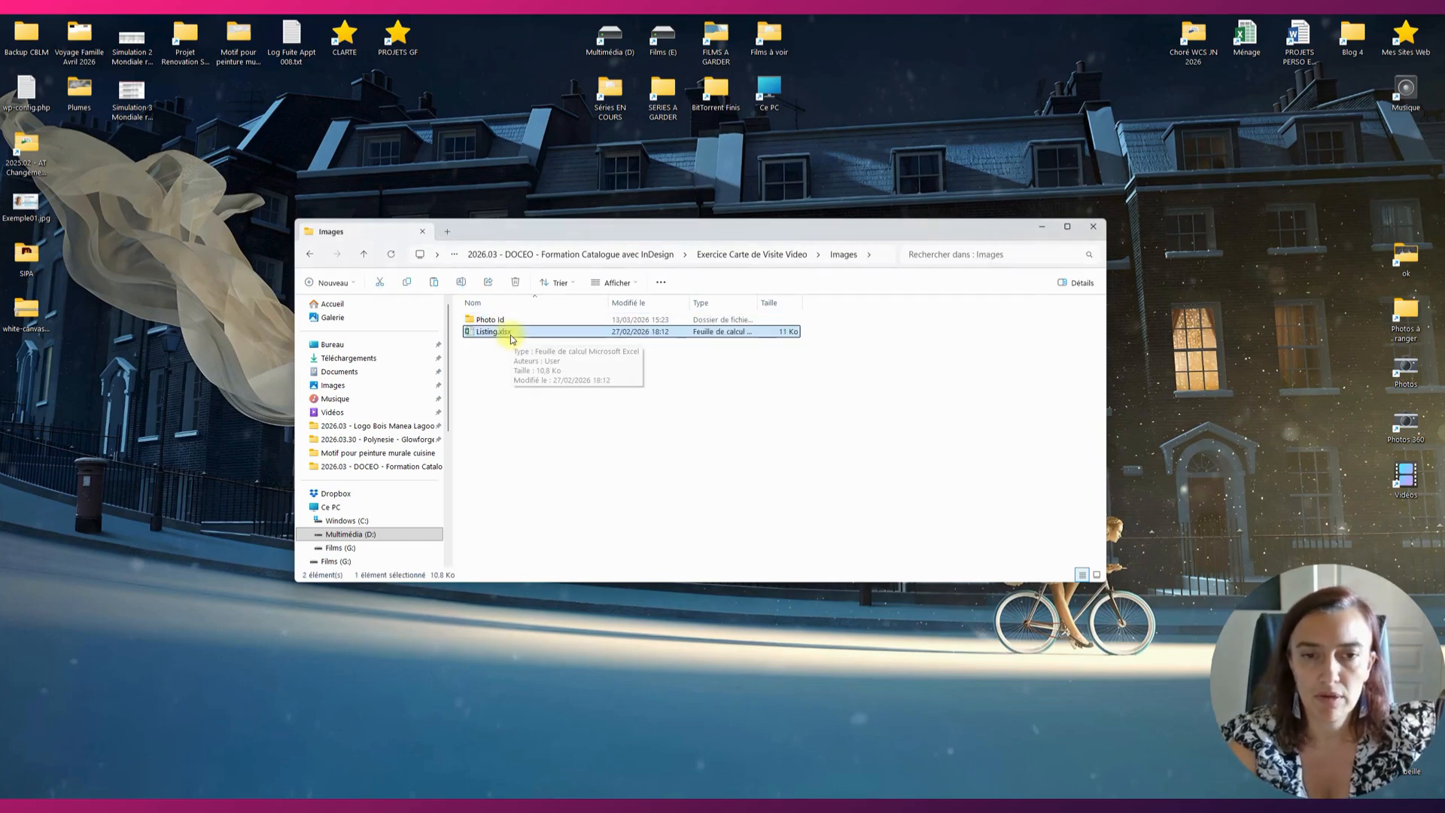
key(F2)
text(Do)
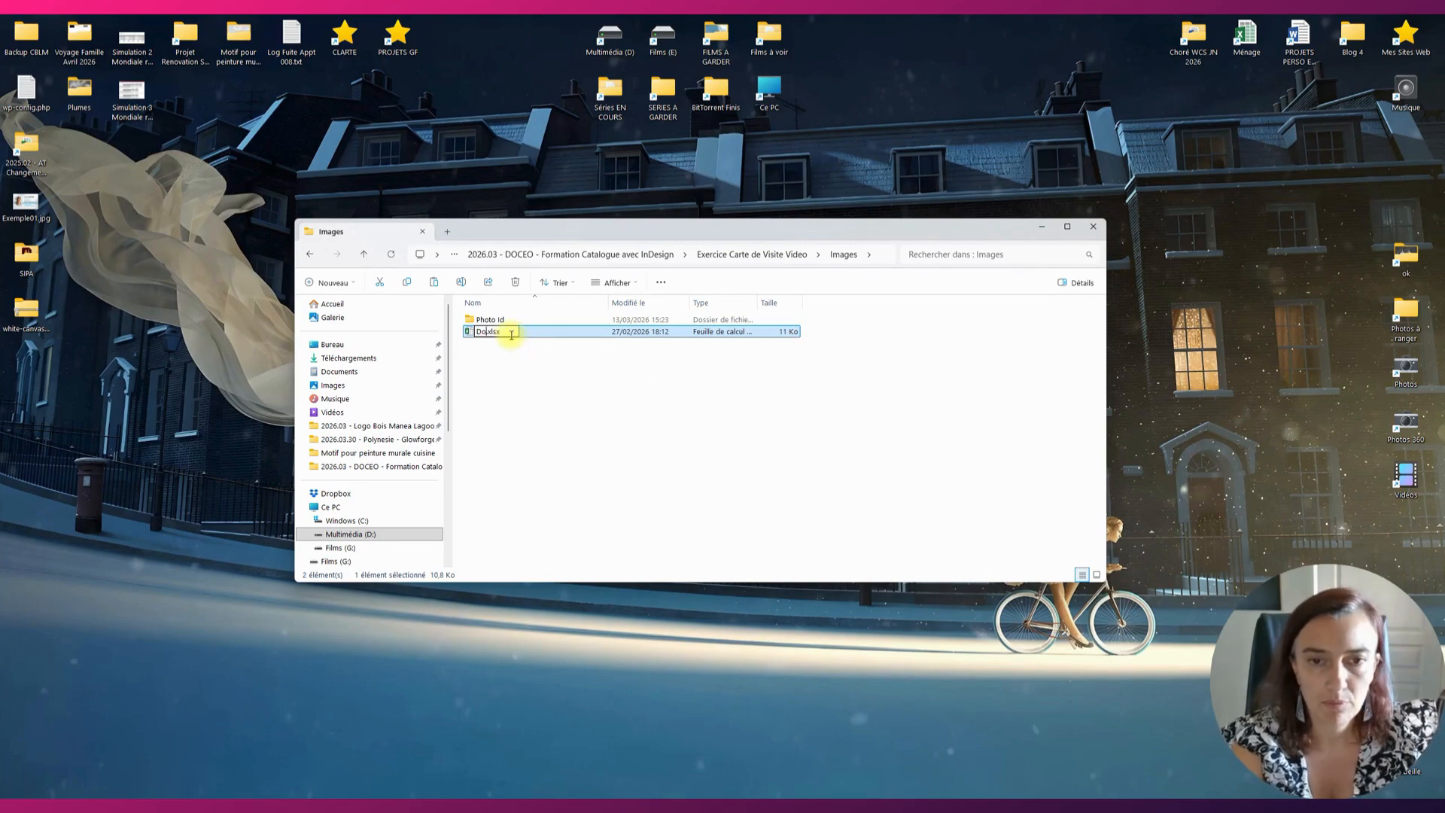
text(nnees)
key(Return)
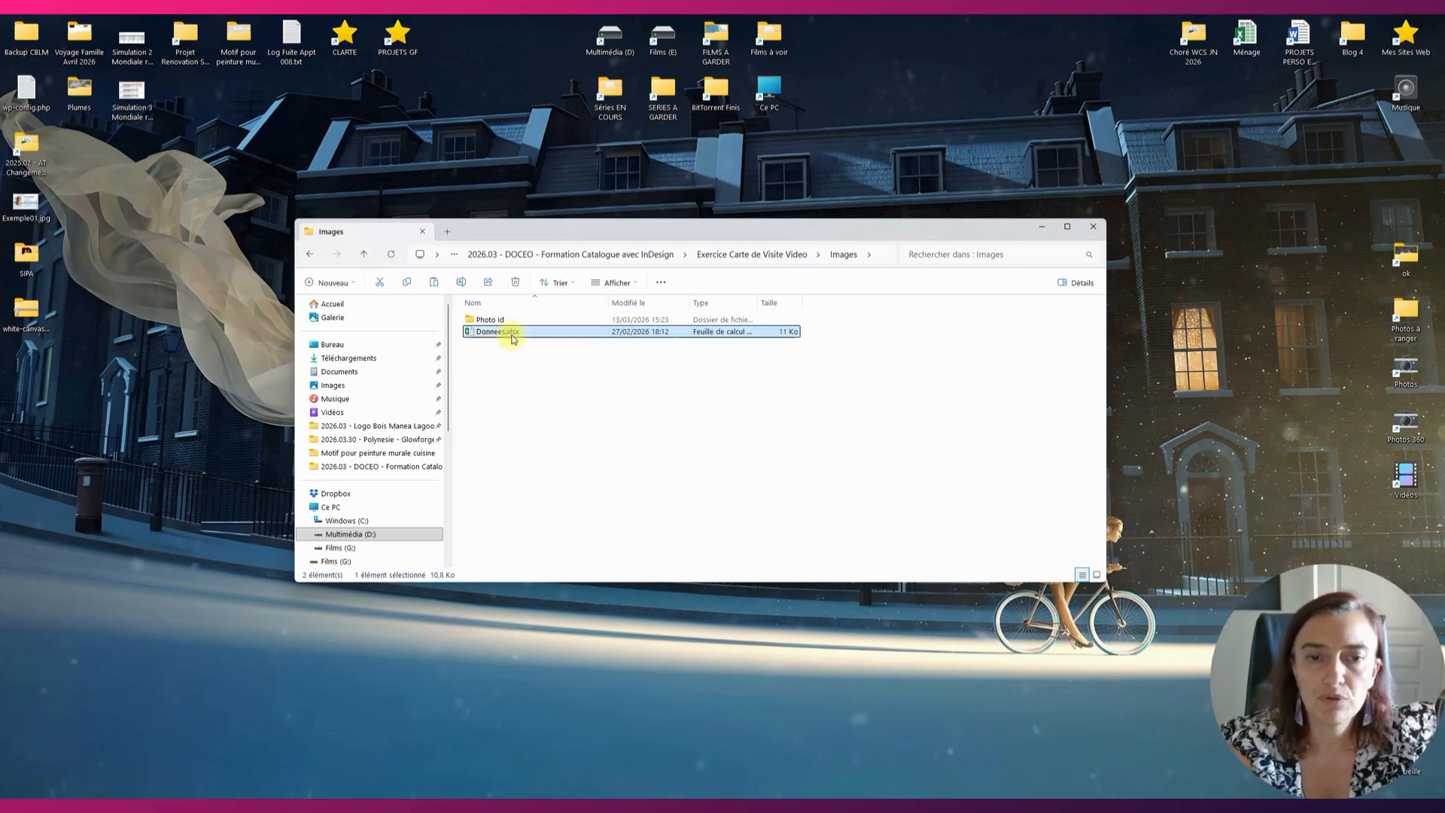
double_click(490, 338)
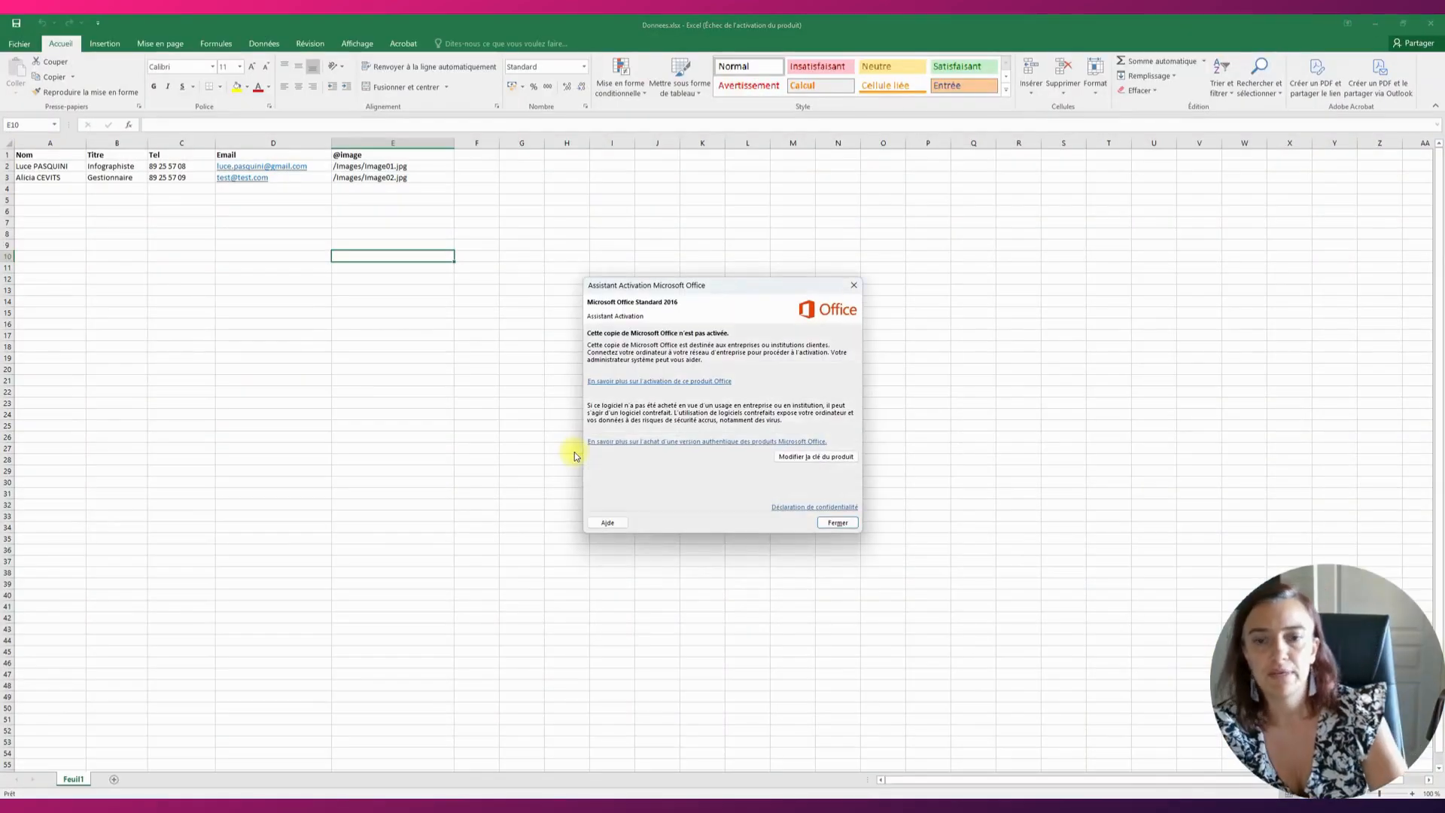
click(841, 523)
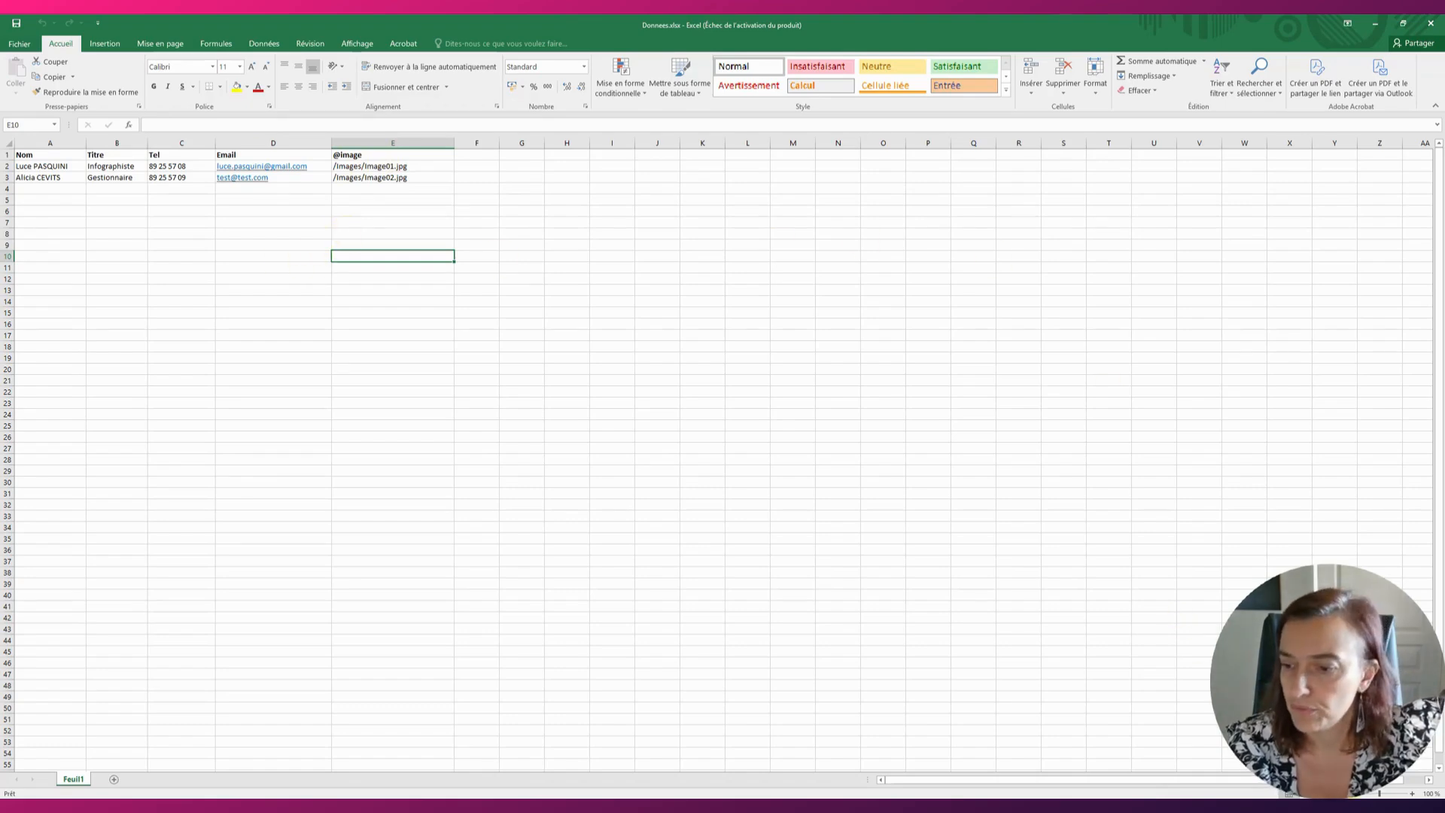
click(1403, 23)
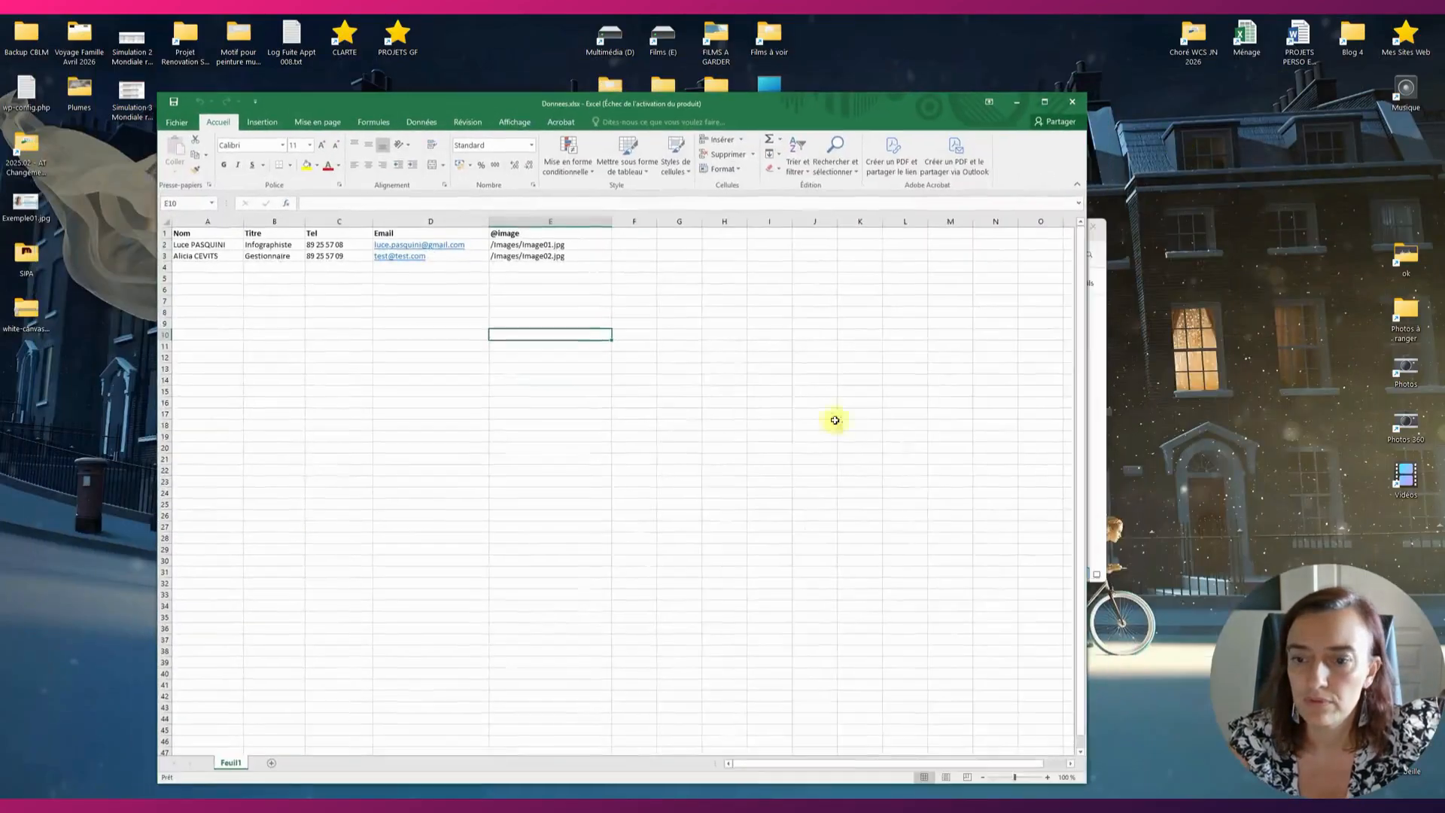
click(1047, 778)
click(1046, 777)
click(1046, 777)
click(1047, 777)
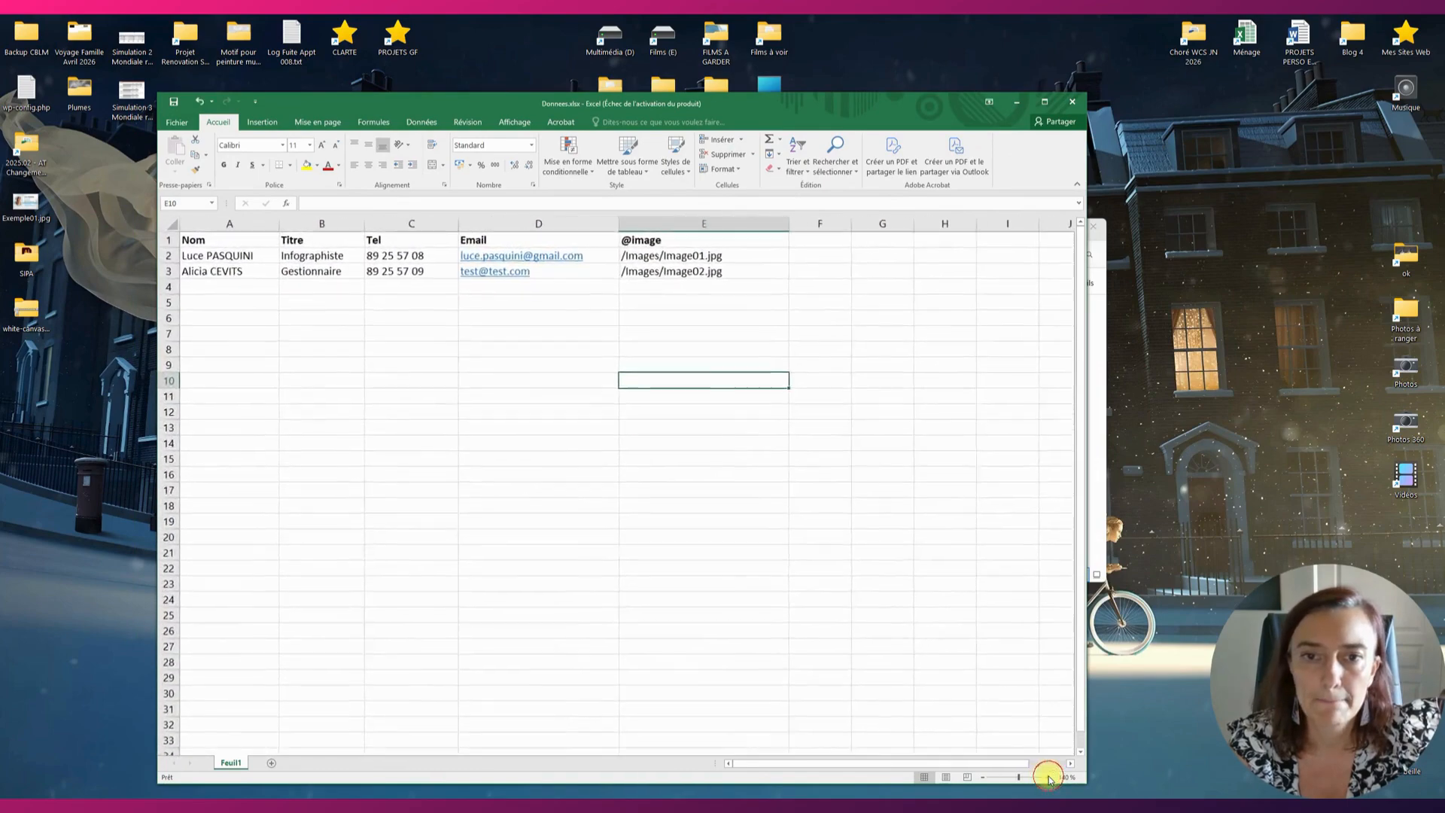
click(1046, 777)
click(1047, 777)
click(1045, 101)
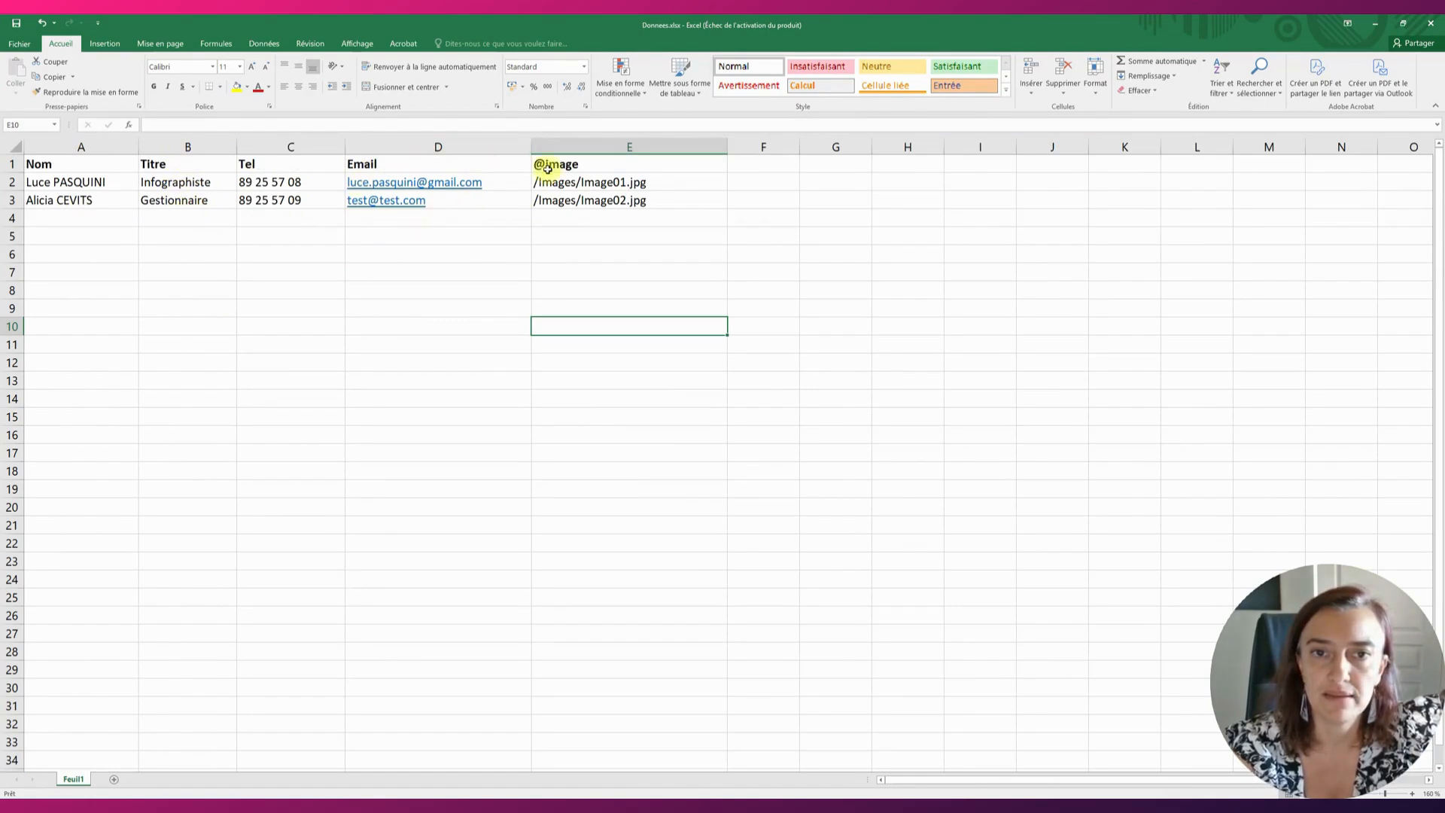
click(576, 165)
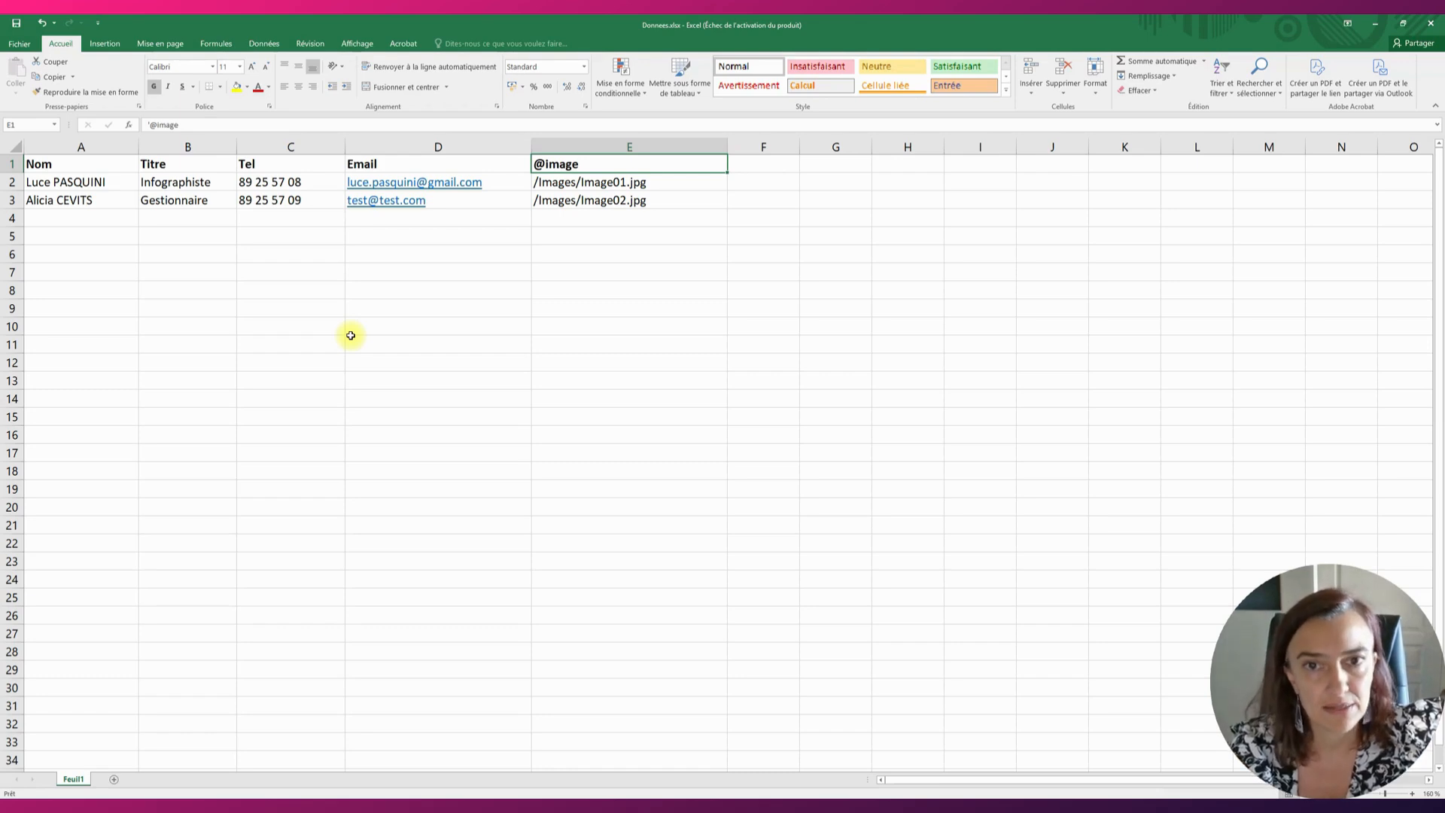
click(570, 183)
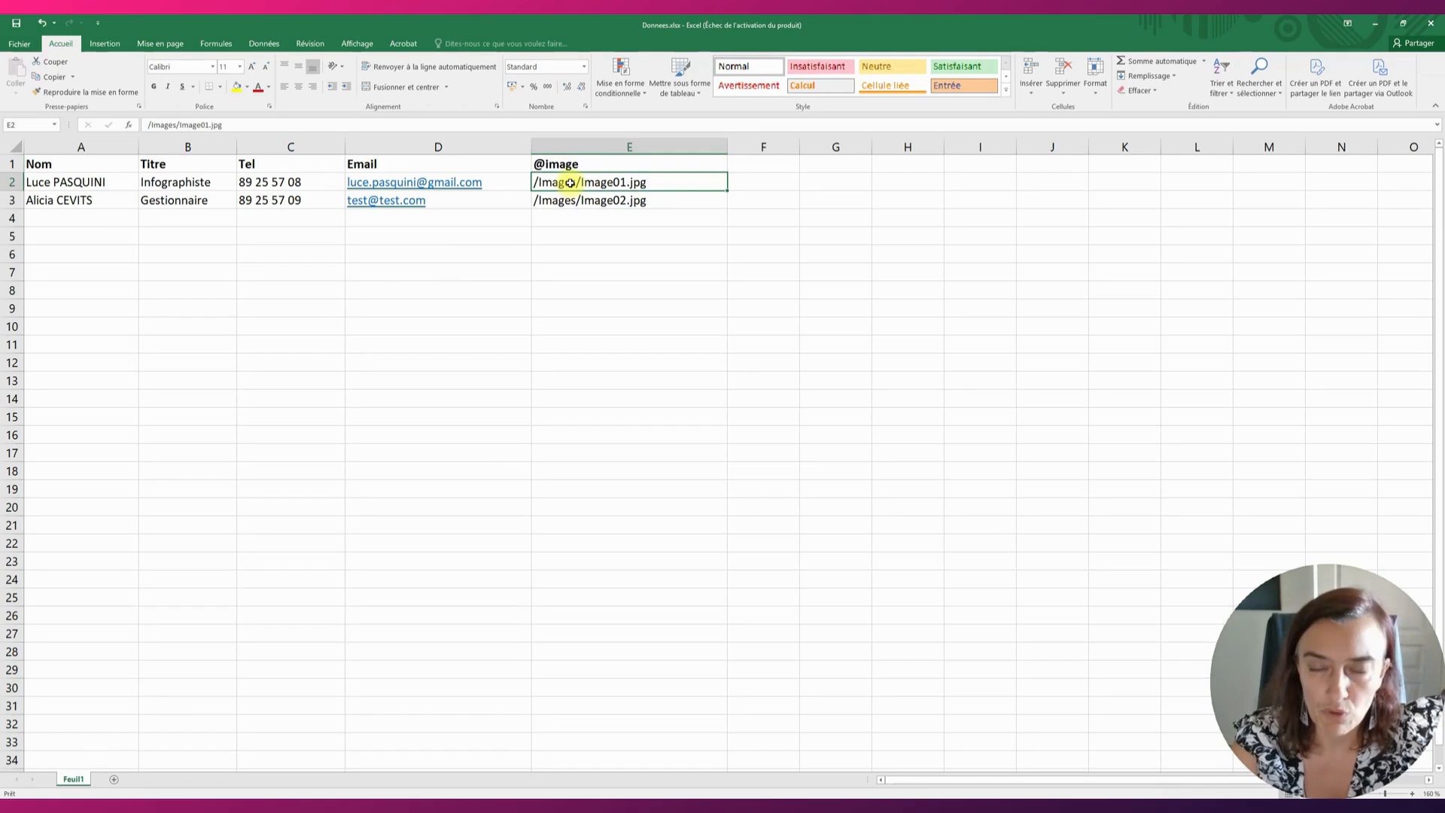
key(Delete)
key(Down)
key(Delete)
key(Up)
key(Up)
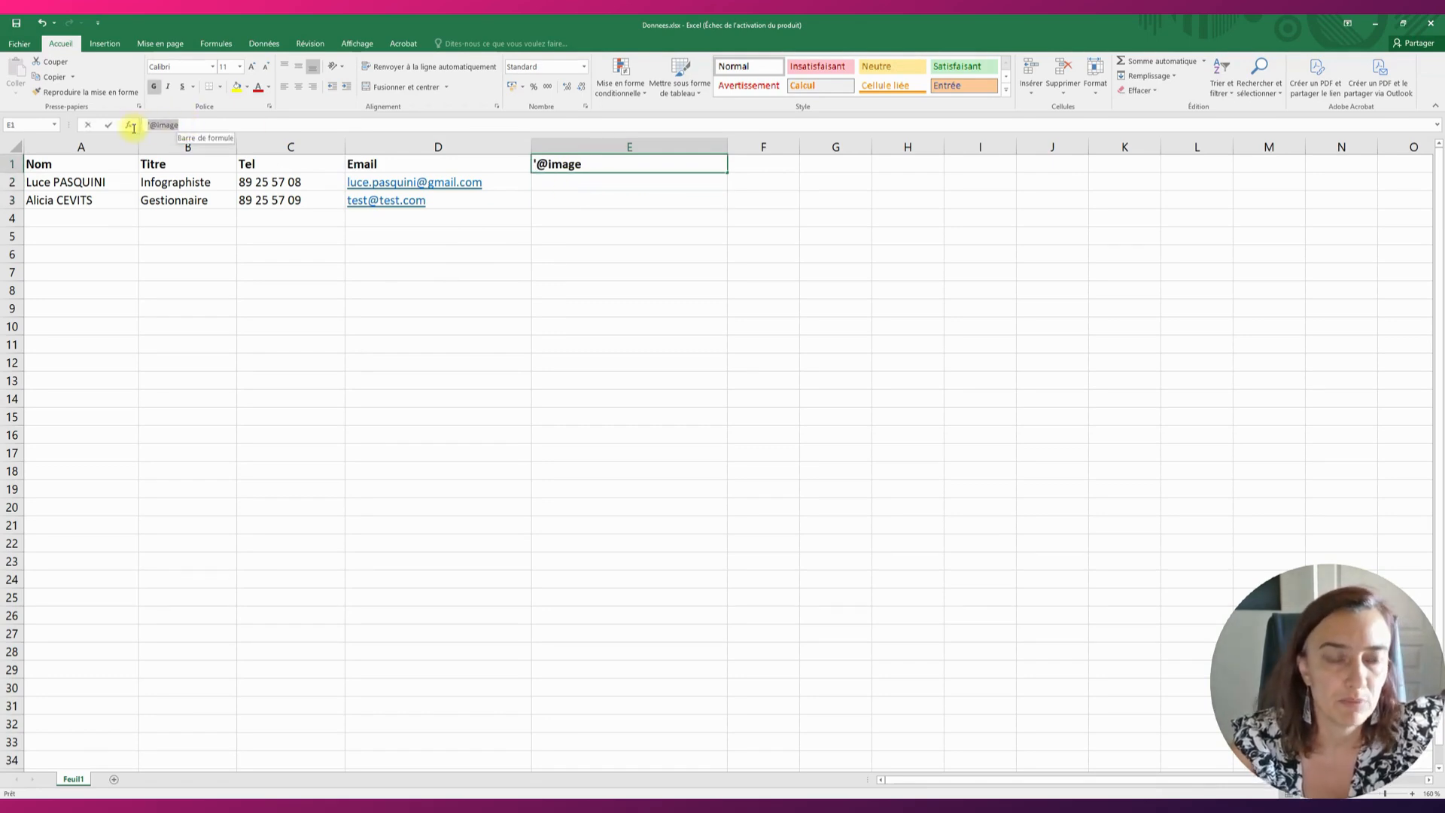
click(396, 435)
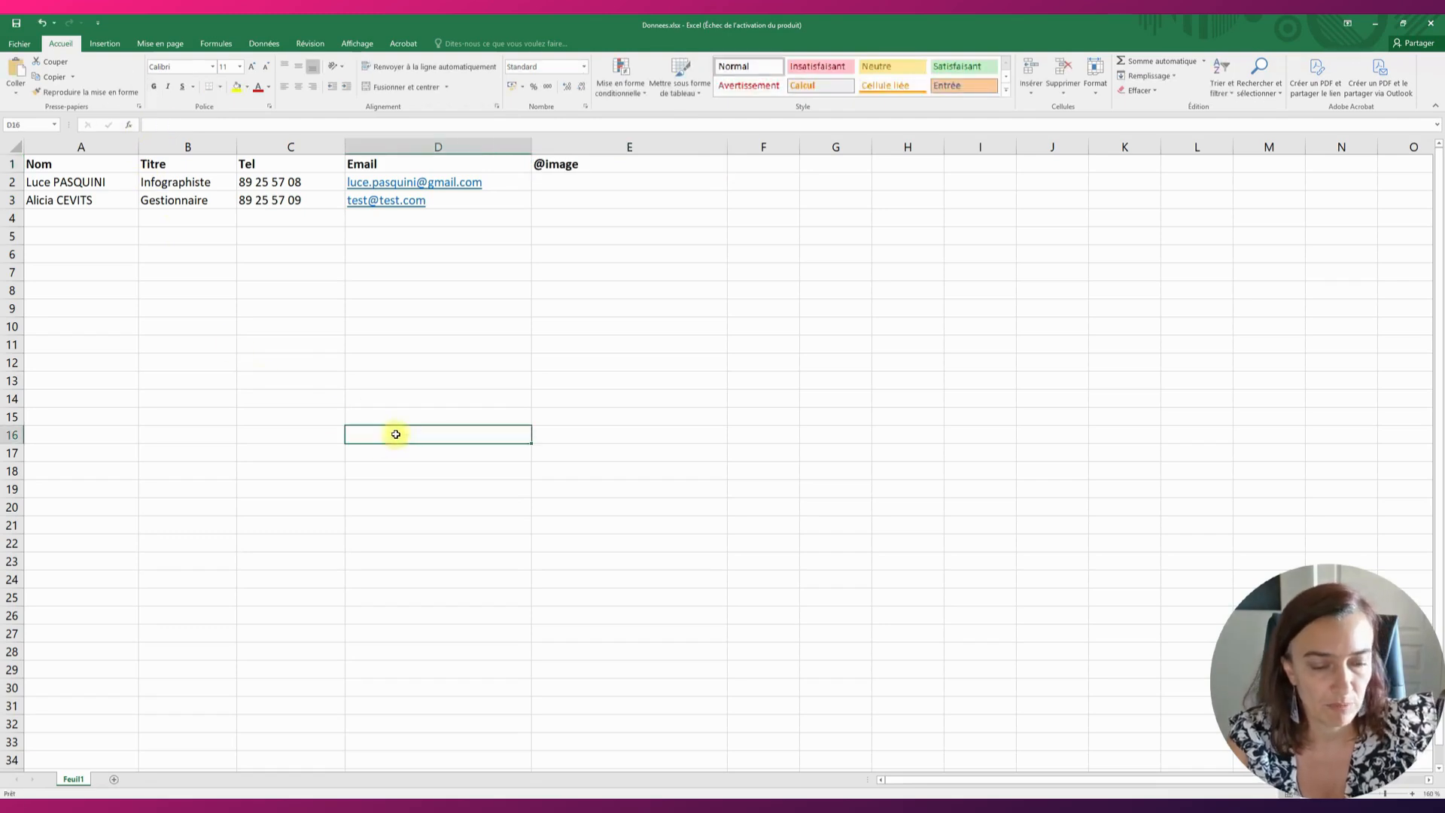
text('@image)
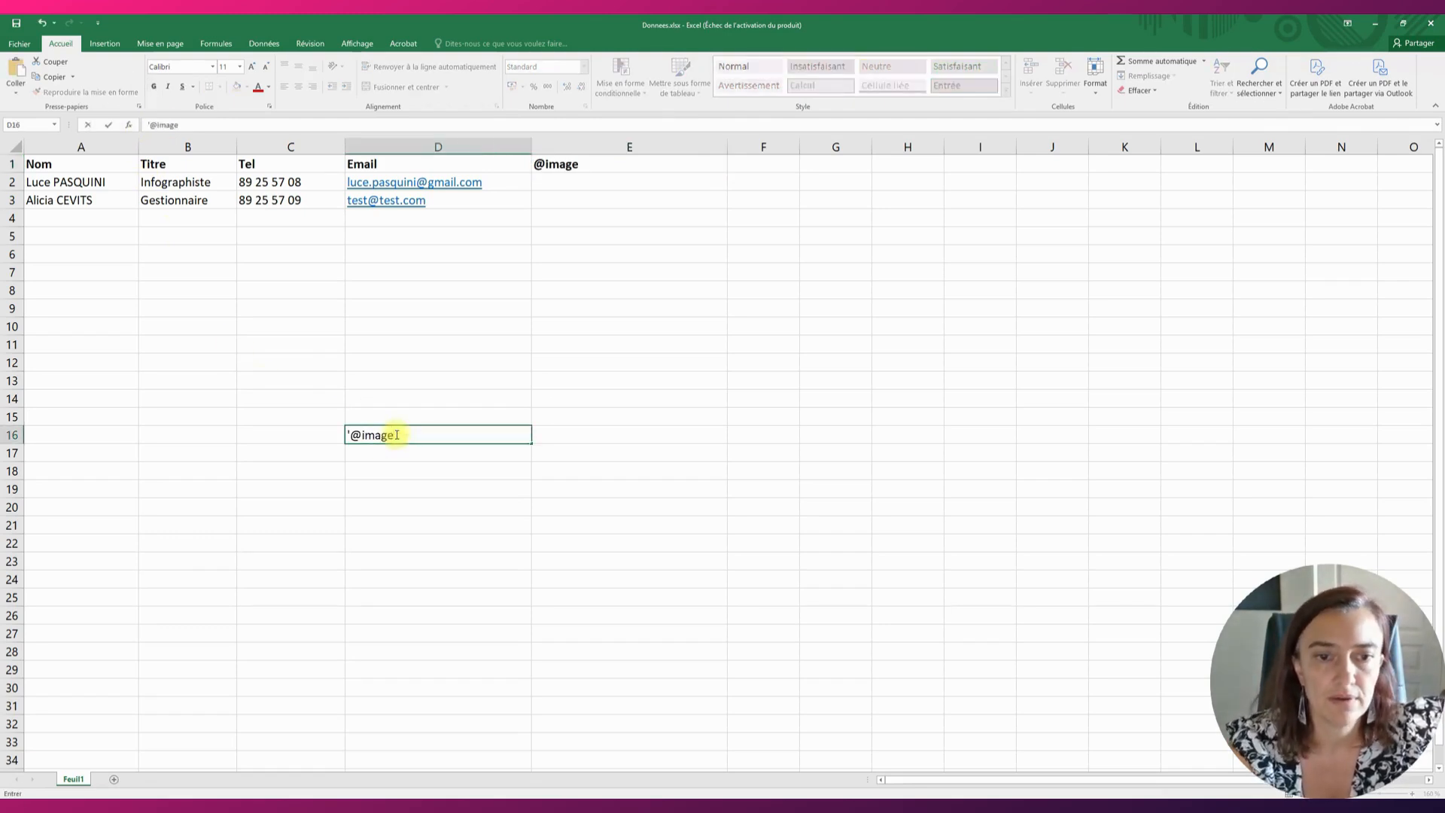
drag(397, 434, 348, 434)
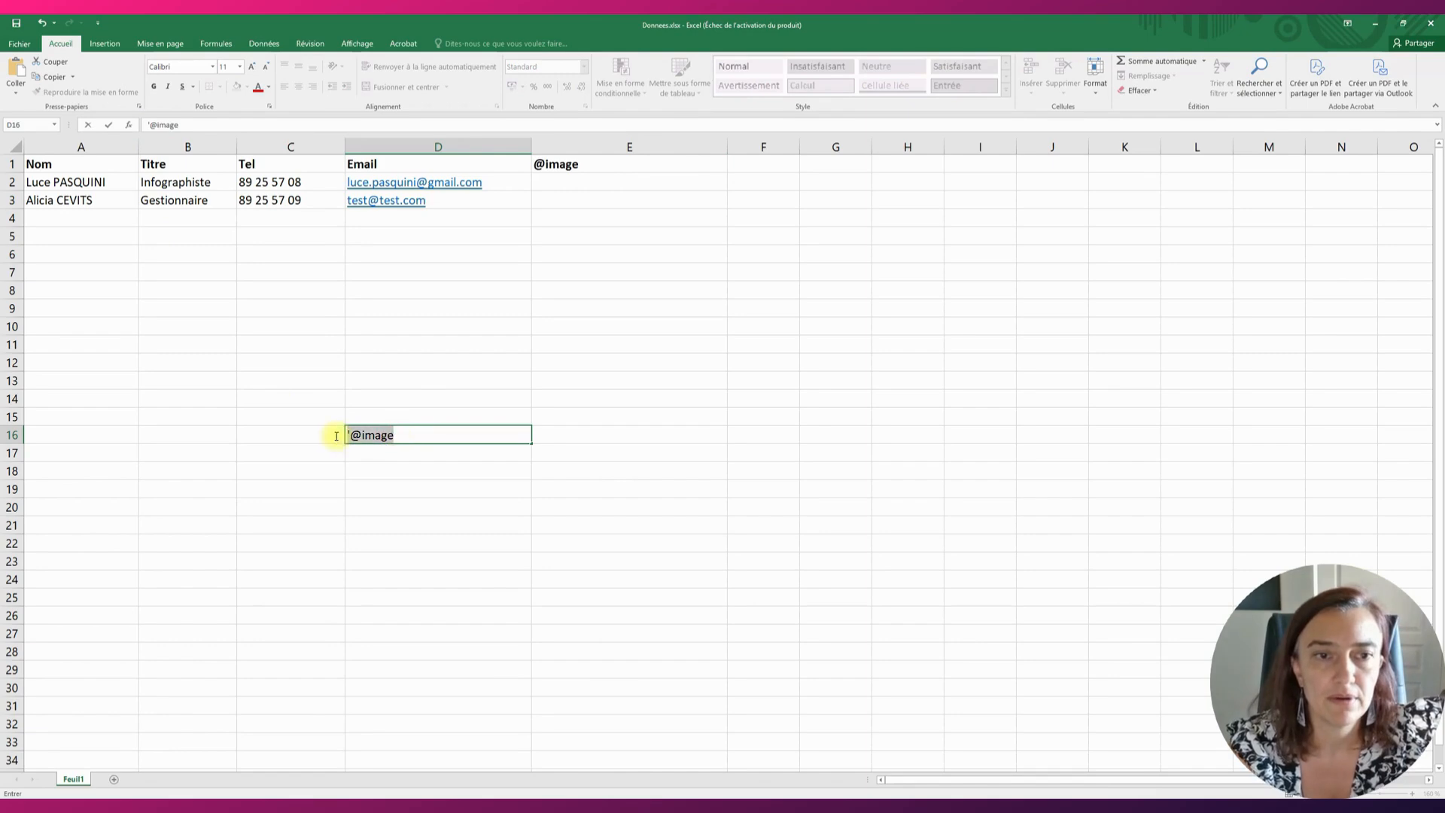
click(240, 67)
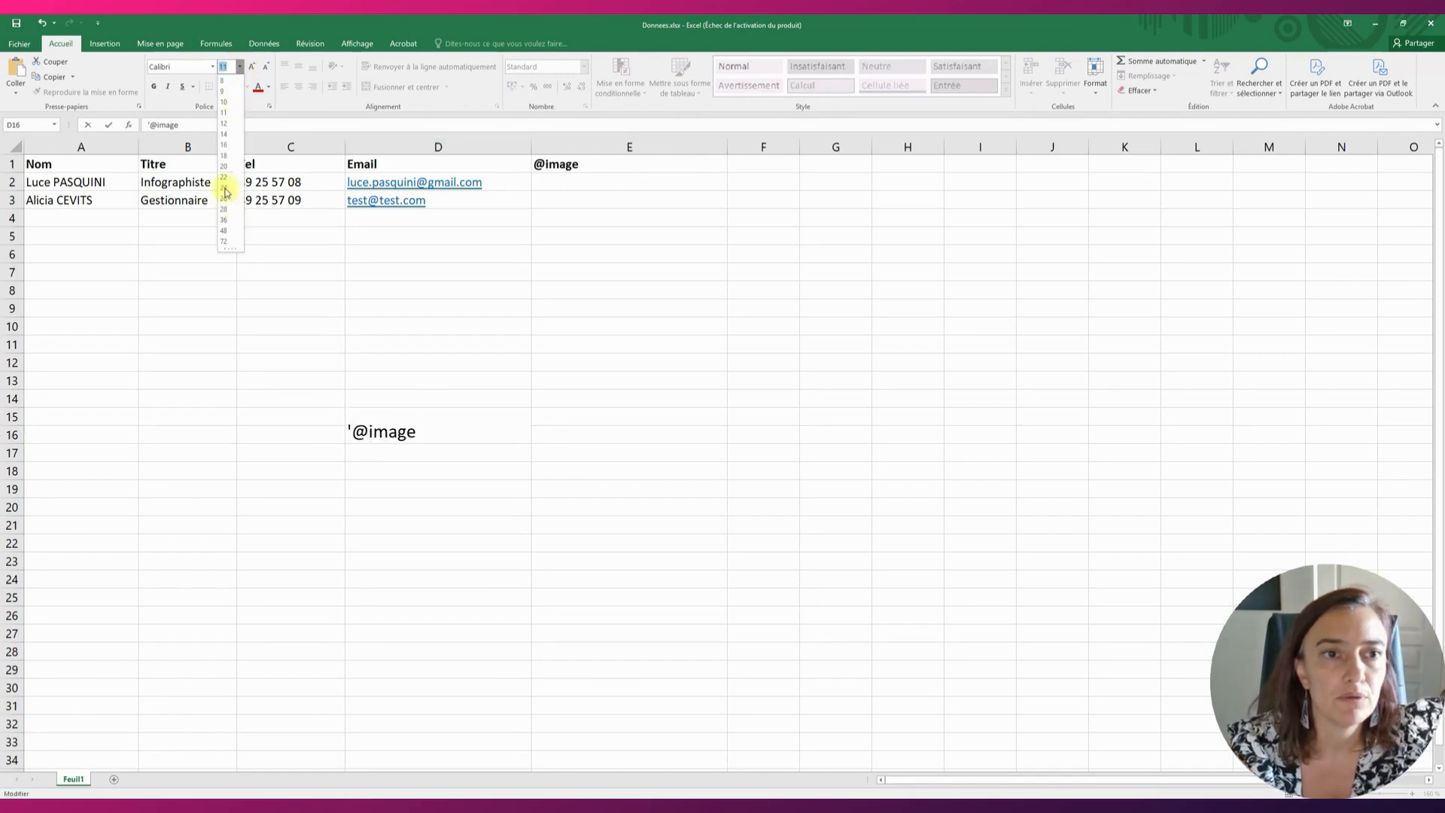
click(225, 234)
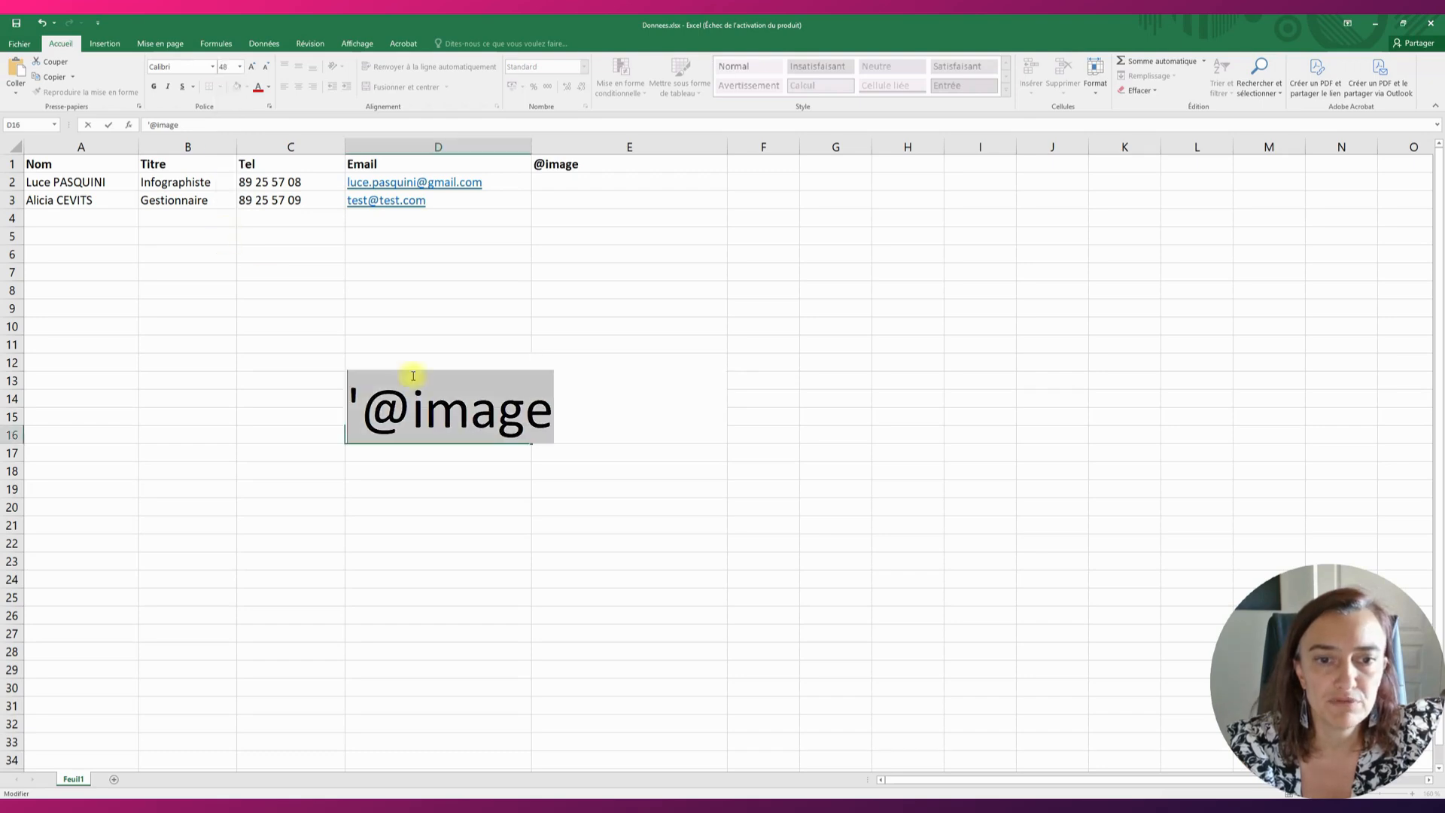
click(467, 410)
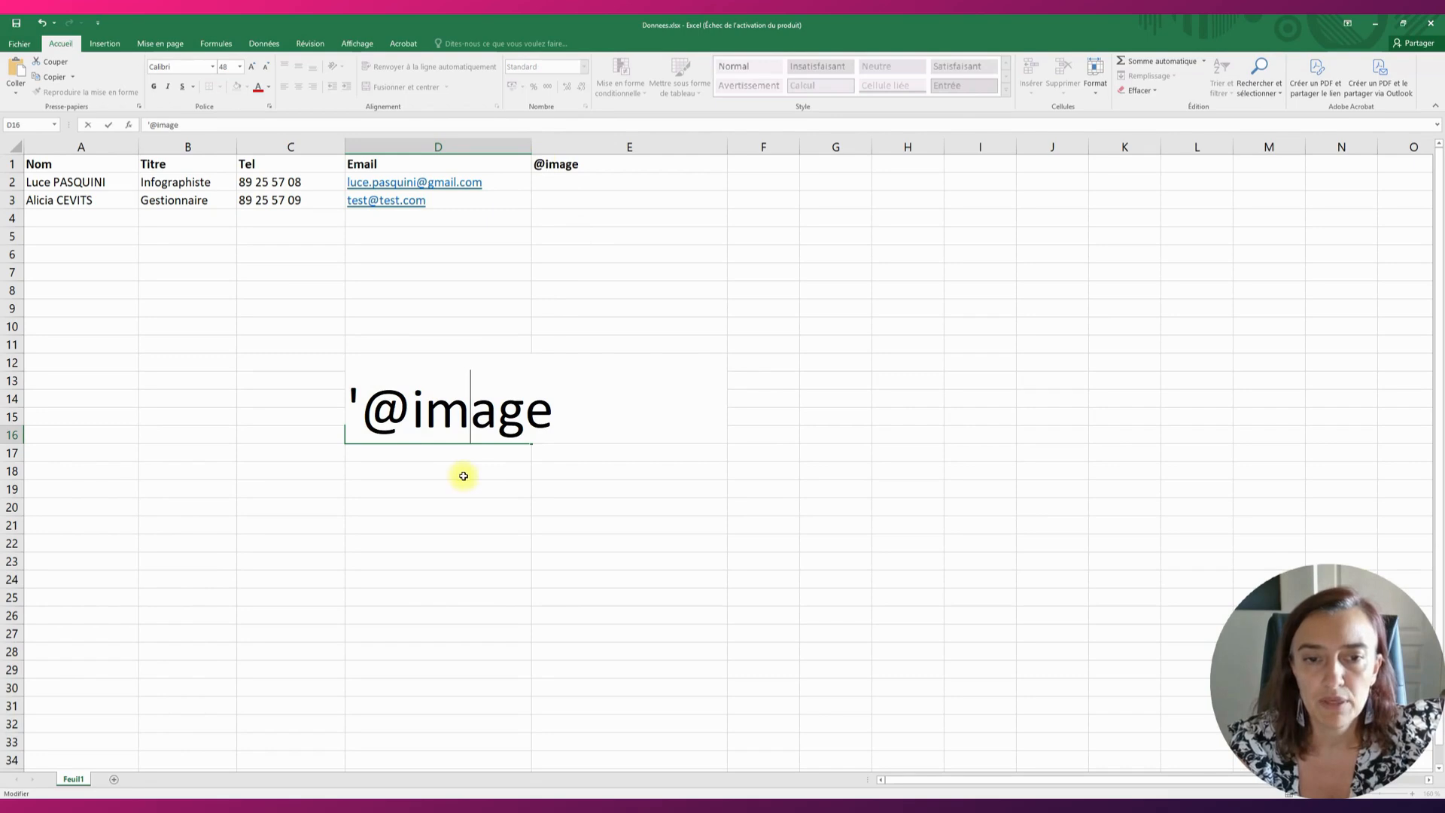
drag(486, 490, 484, 471)
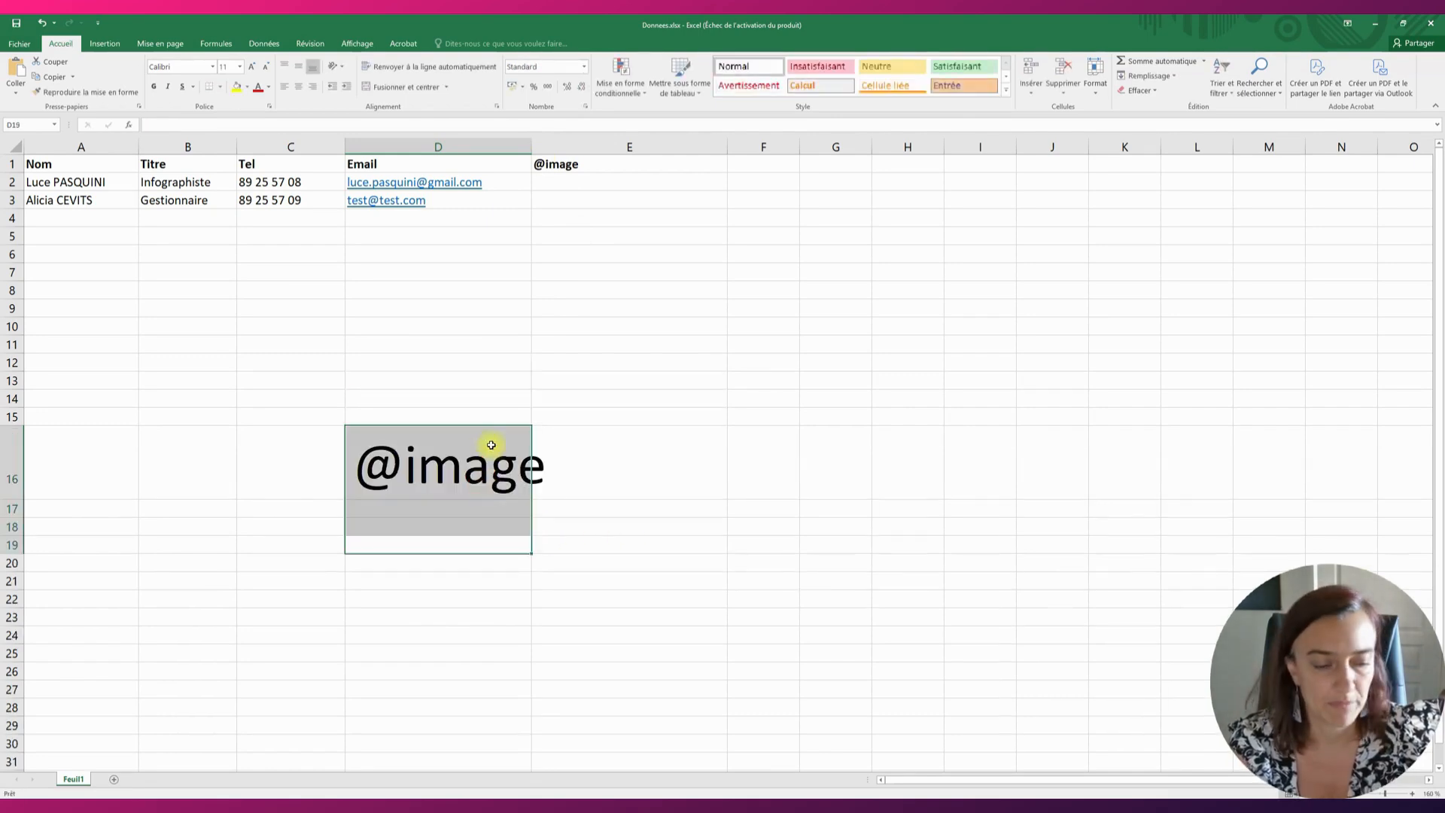
click(455, 461)
key(Delete)
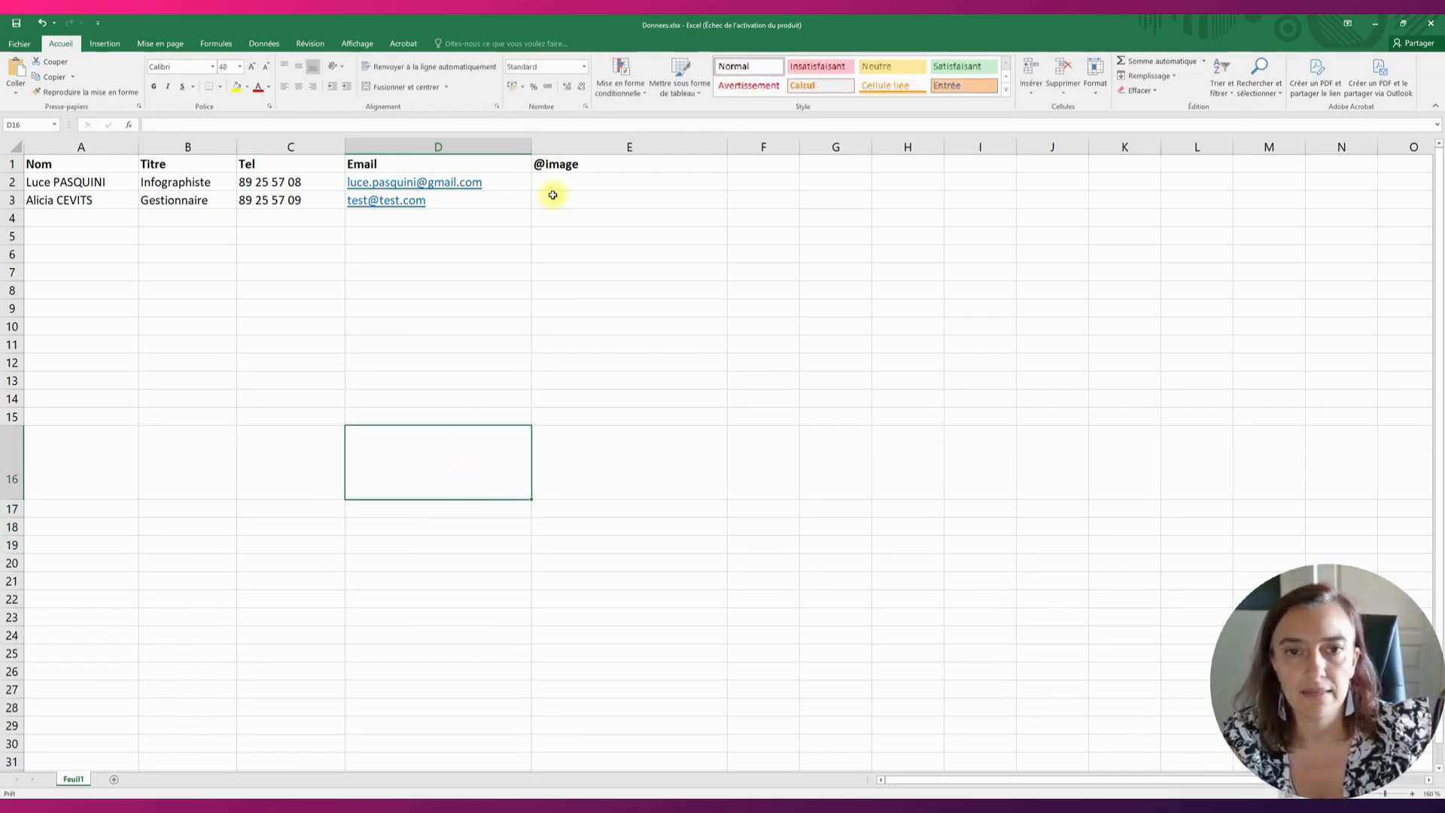
Switch to File Explorer and copy Image01.jpg and Image02.jpg from the Photos ID Images folder of Exercice 1 - Cartes de visite.
click(589, 164)
click(574, 183)
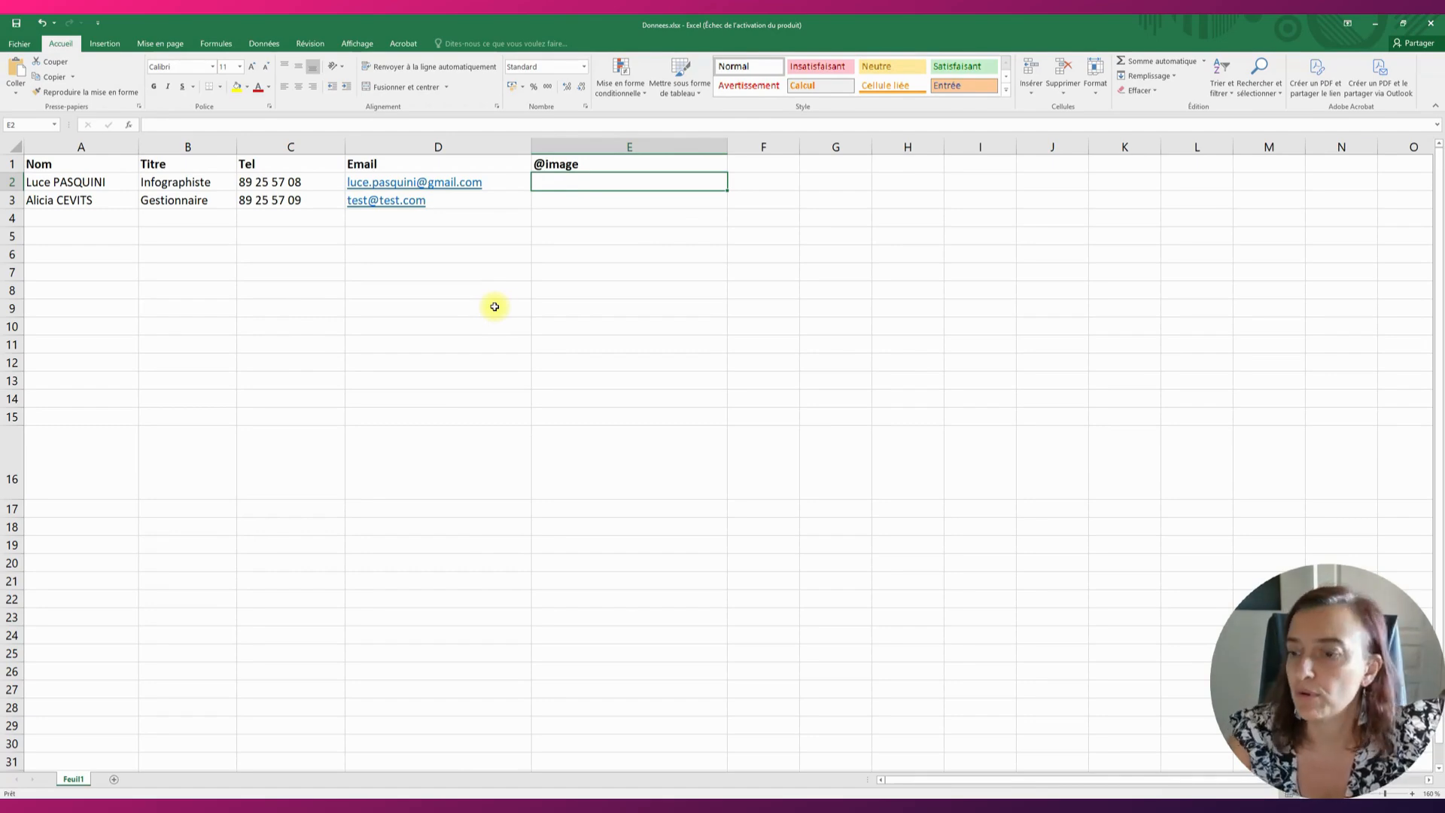
click(1375, 23)
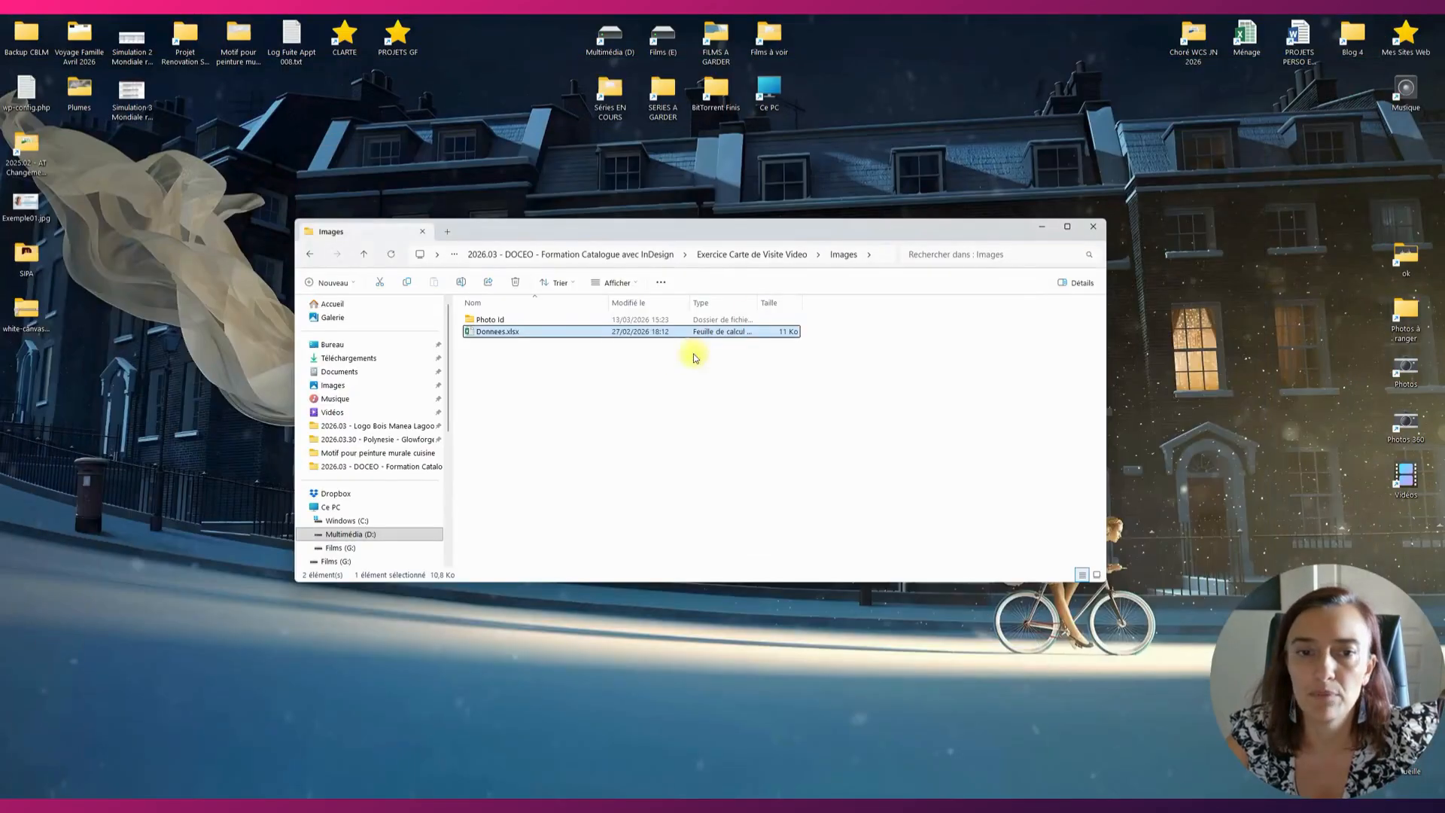
click(648, 256)
double_click(526, 322)
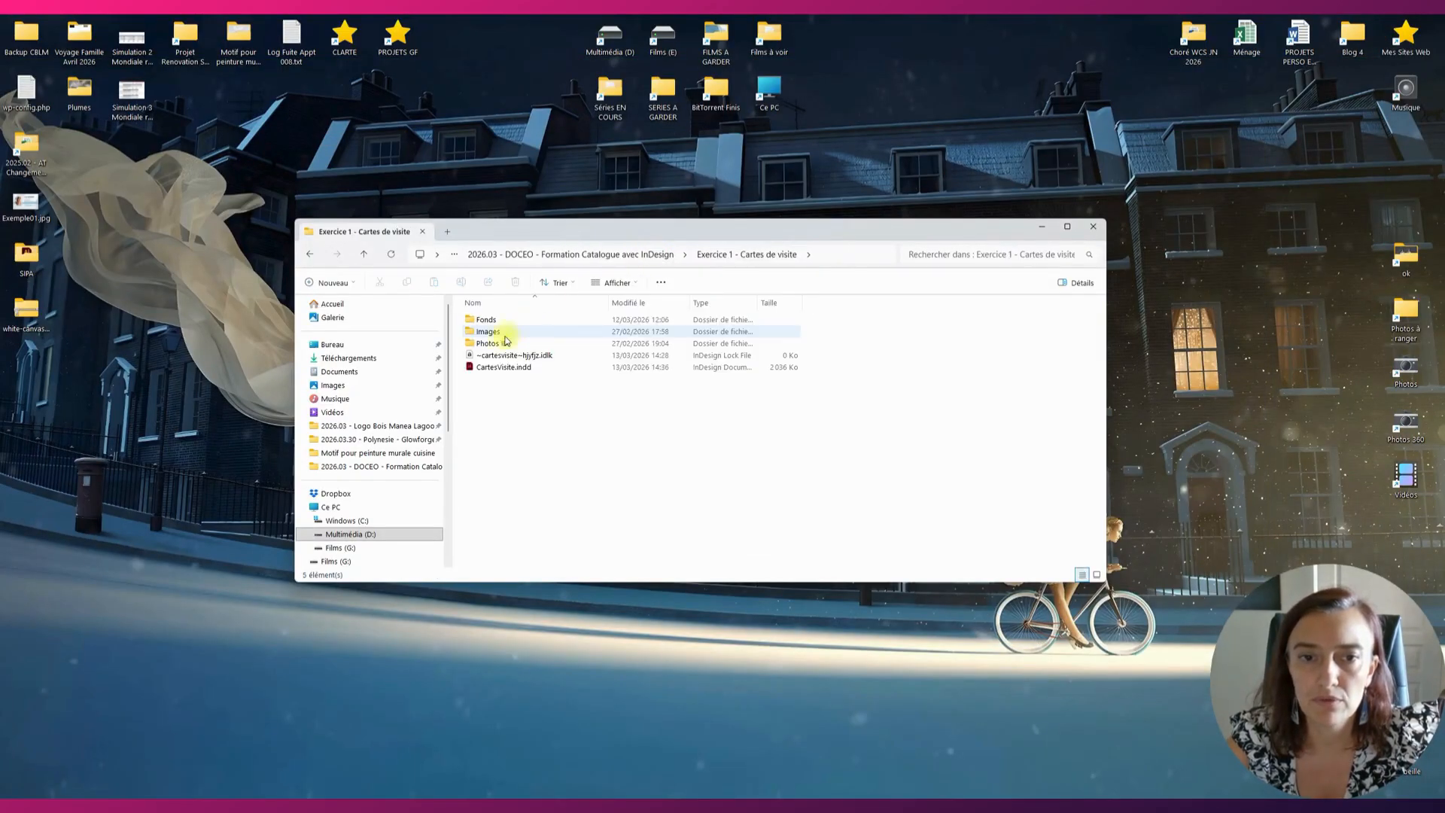
double_click(498, 339)
double_click(487, 320)
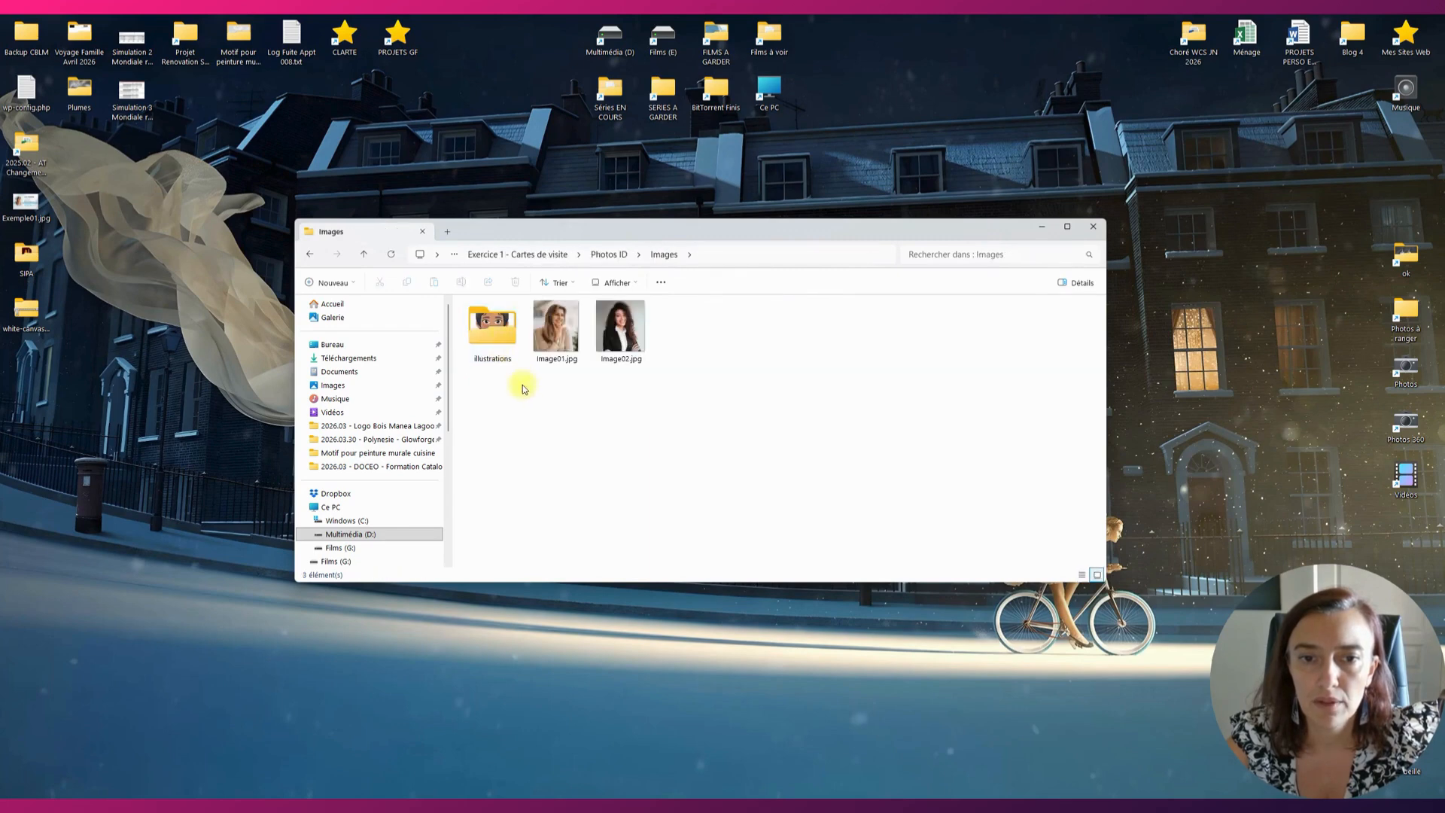
drag(517, 381, 632, 341)
Paste the two copied photos into the Photo Id folder inside Images of Exercice Carte de Visite Video.
click(609, 255)
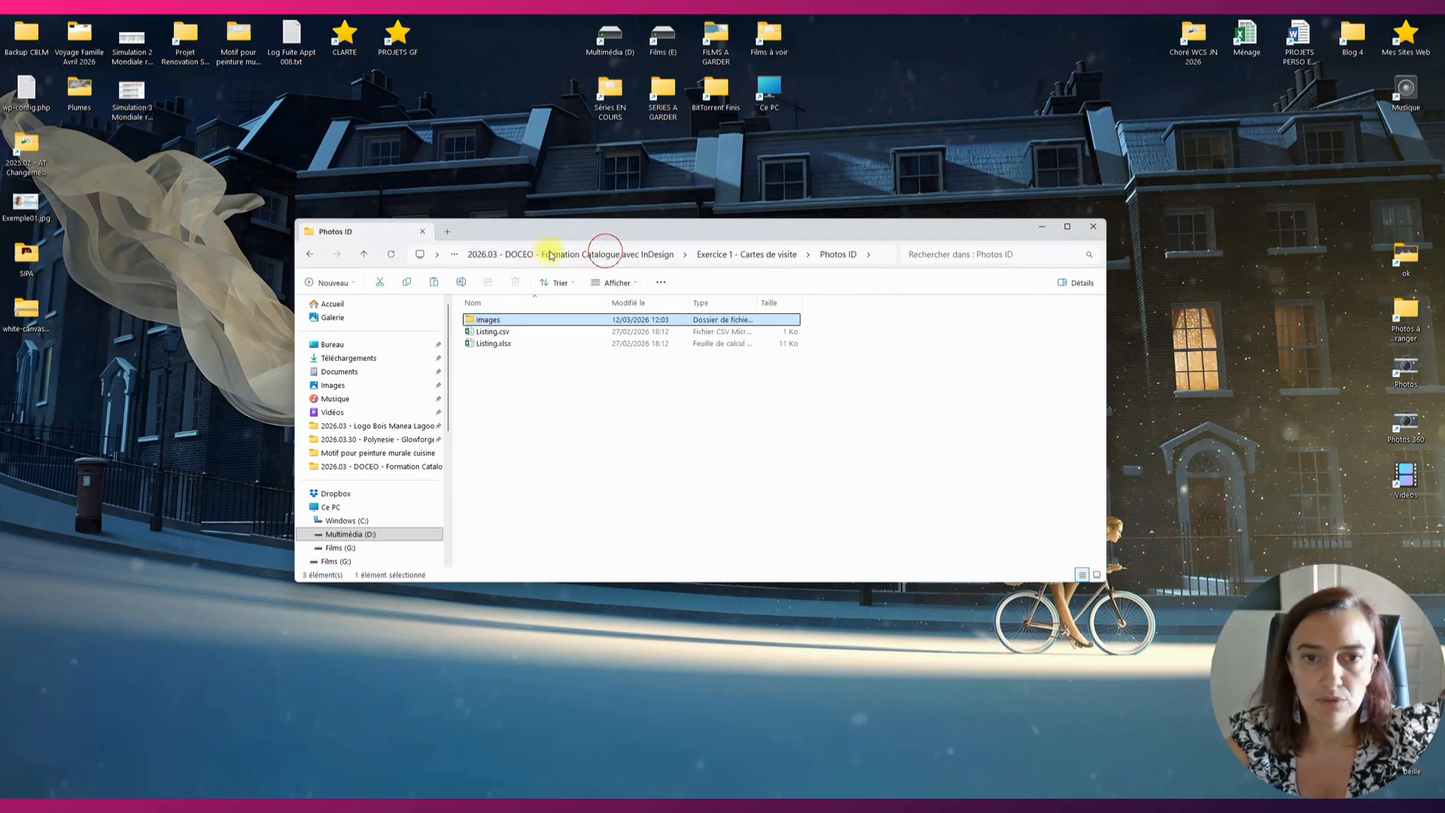
click(561, 255)
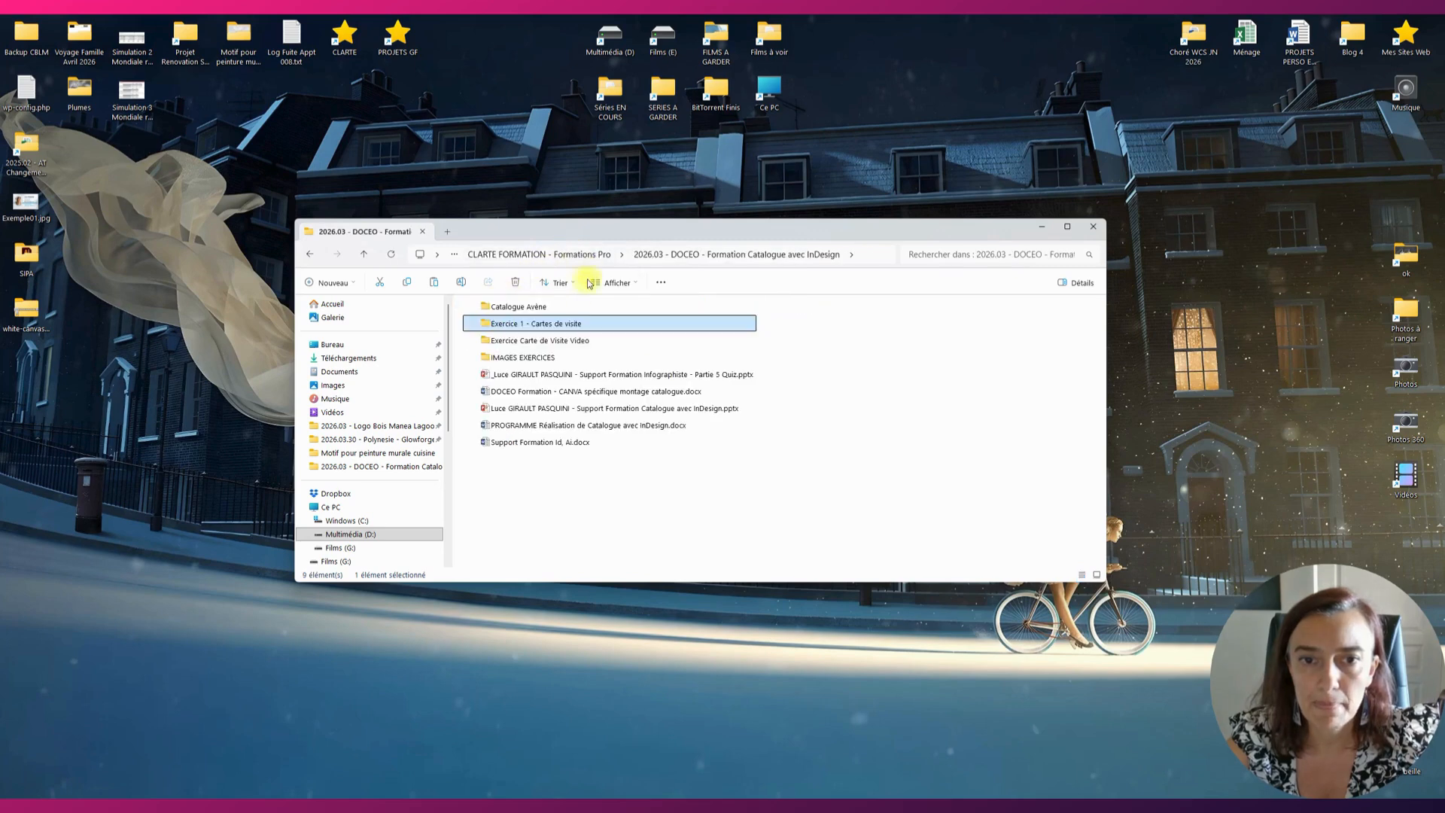
double_click(506, 335)
double_click(509, 321)
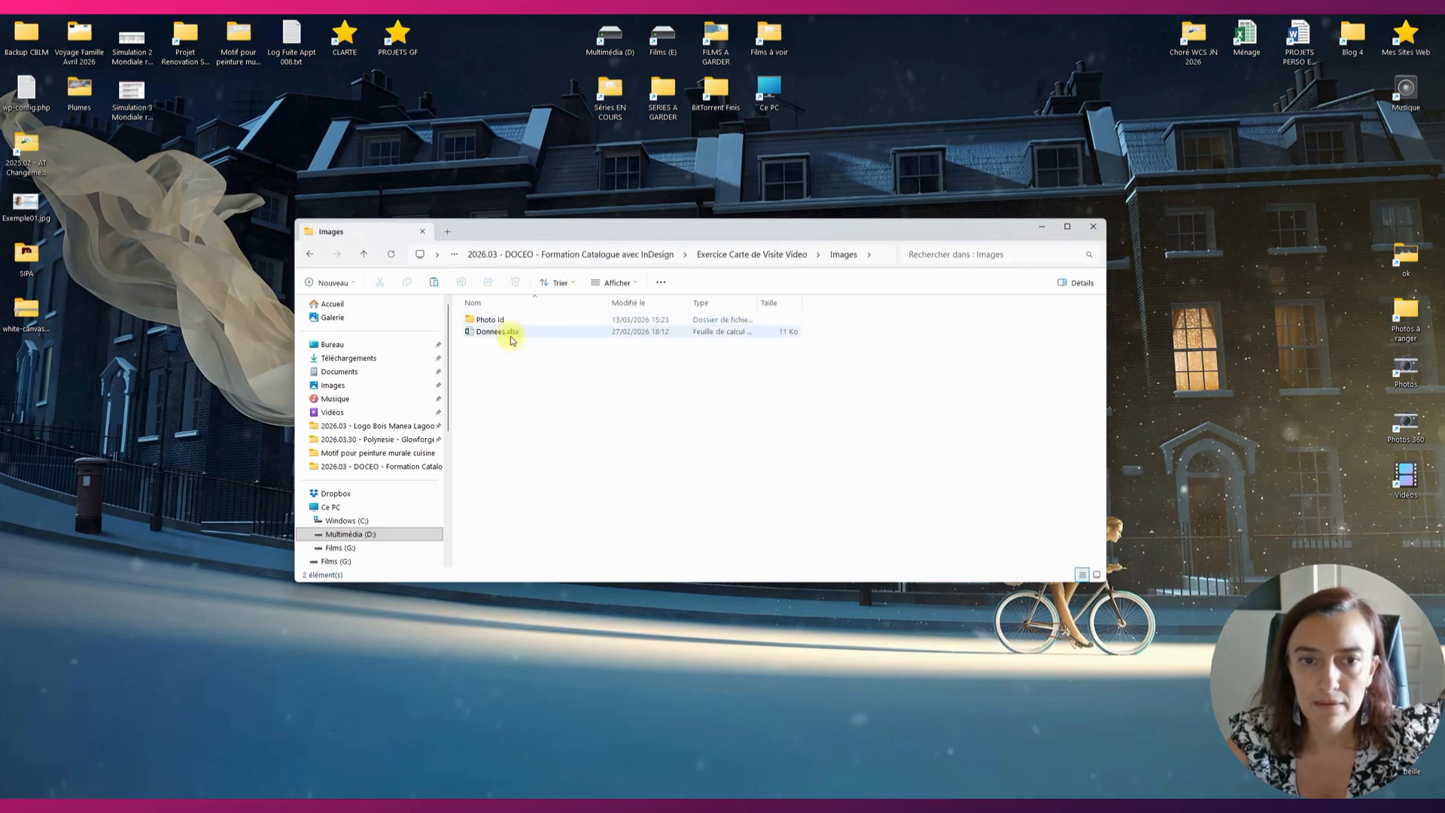
double_click(508, 321)
key(ctrl+v)
Rename Image01.jpg as PhotoLuce.jpg and Image02.jpg as PhotoAlicia.jpg.
click(490, 322)
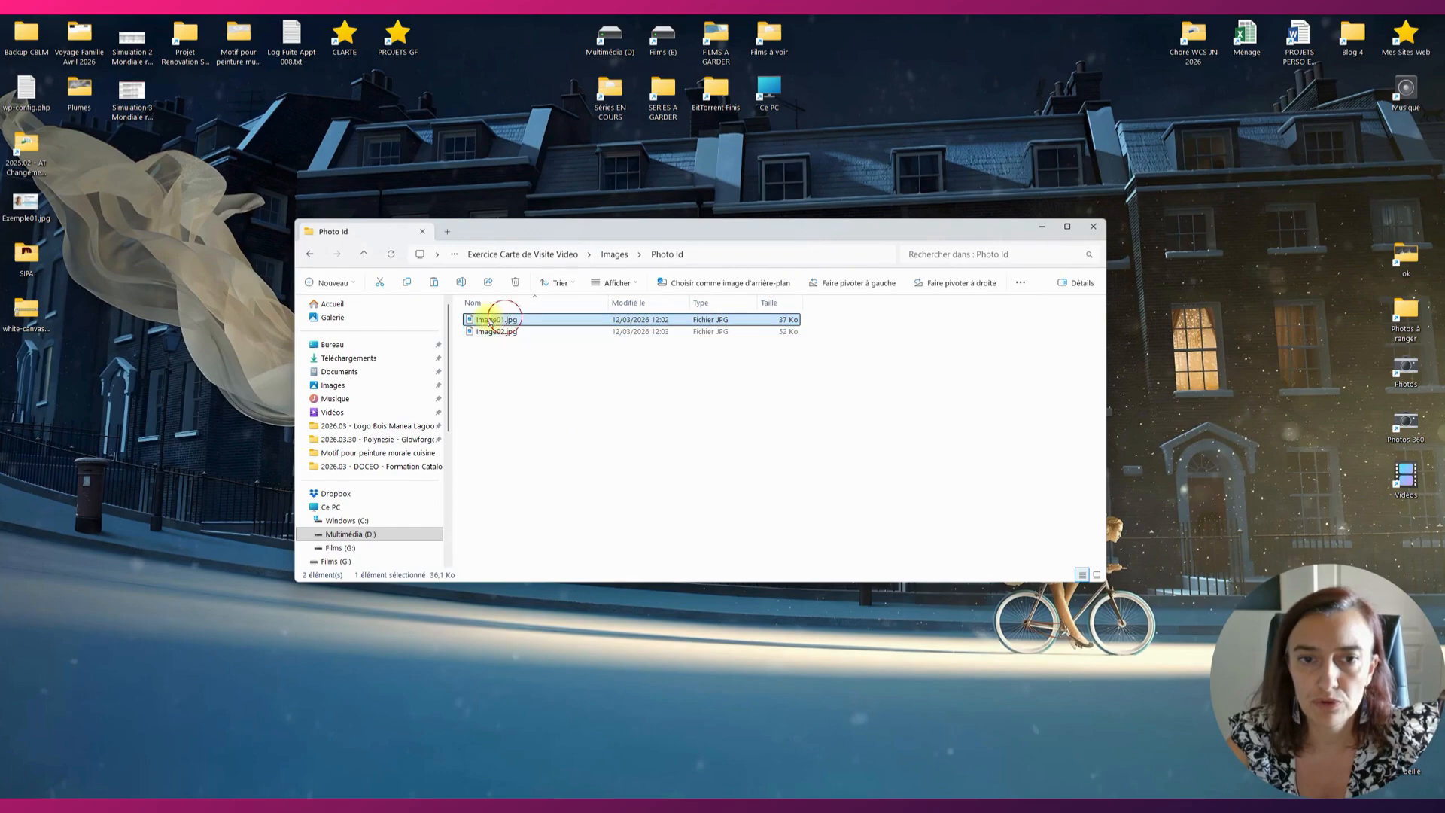
click(494, 322)
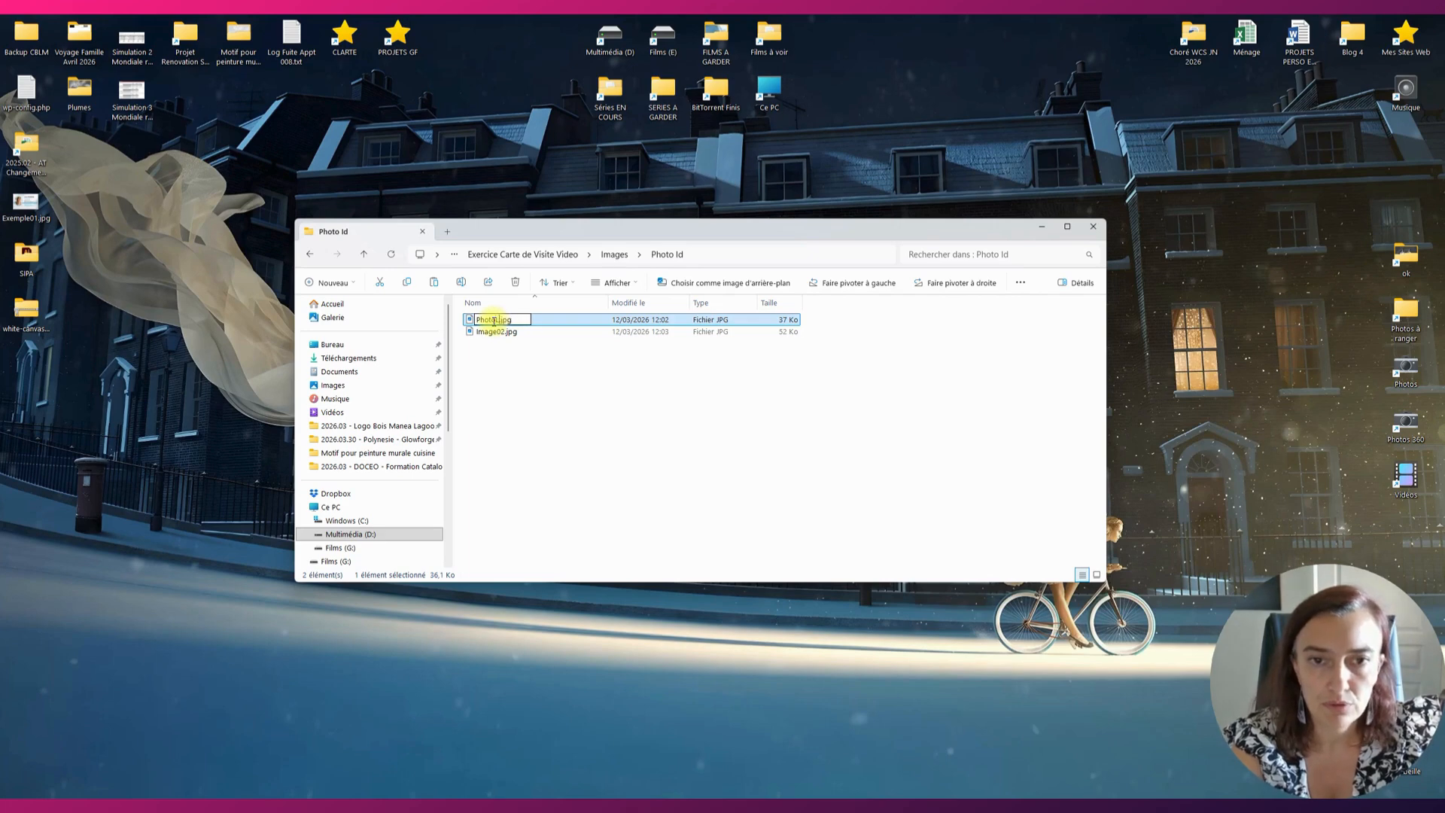
click(494, 333)
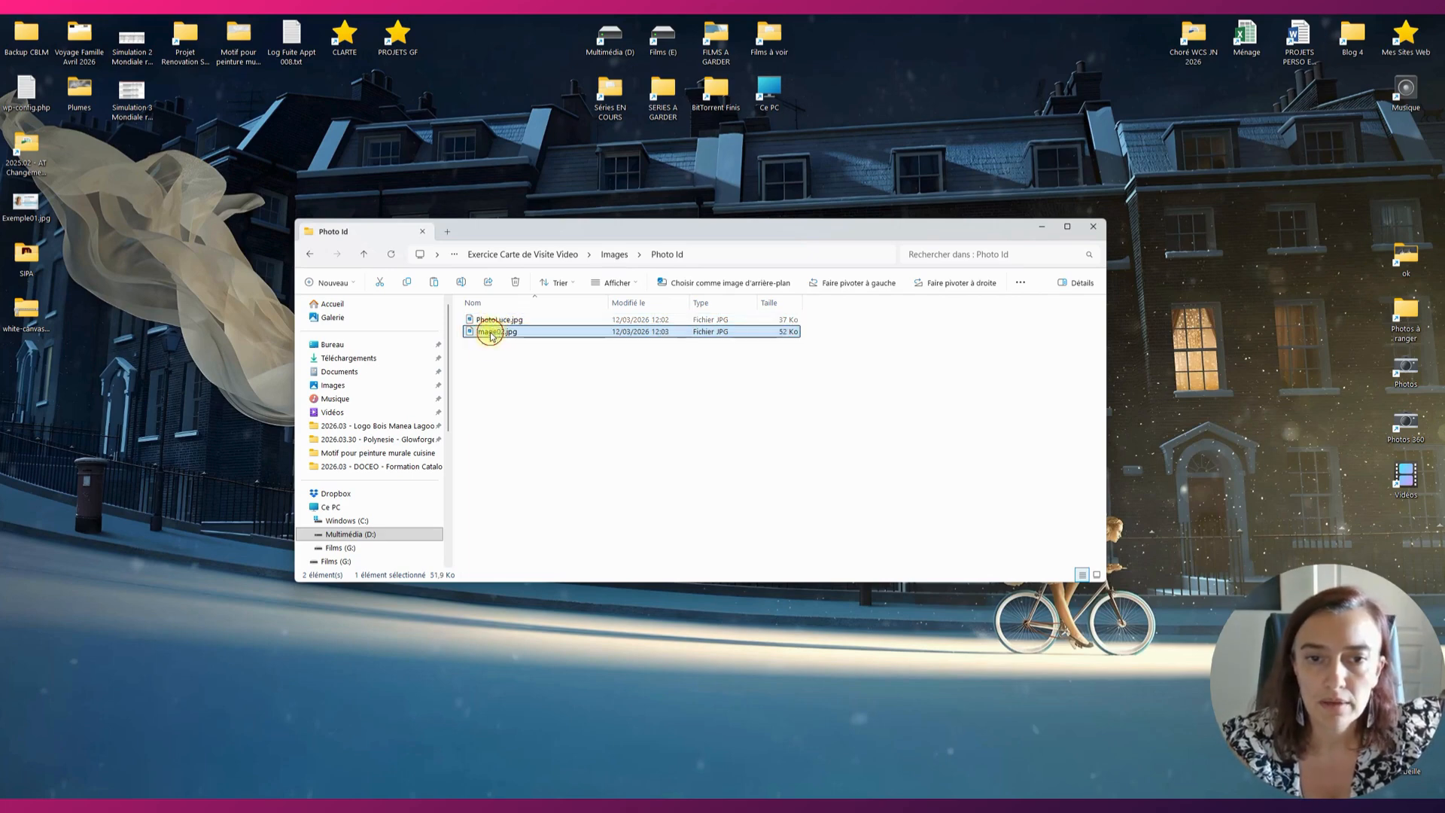
text(Pho)
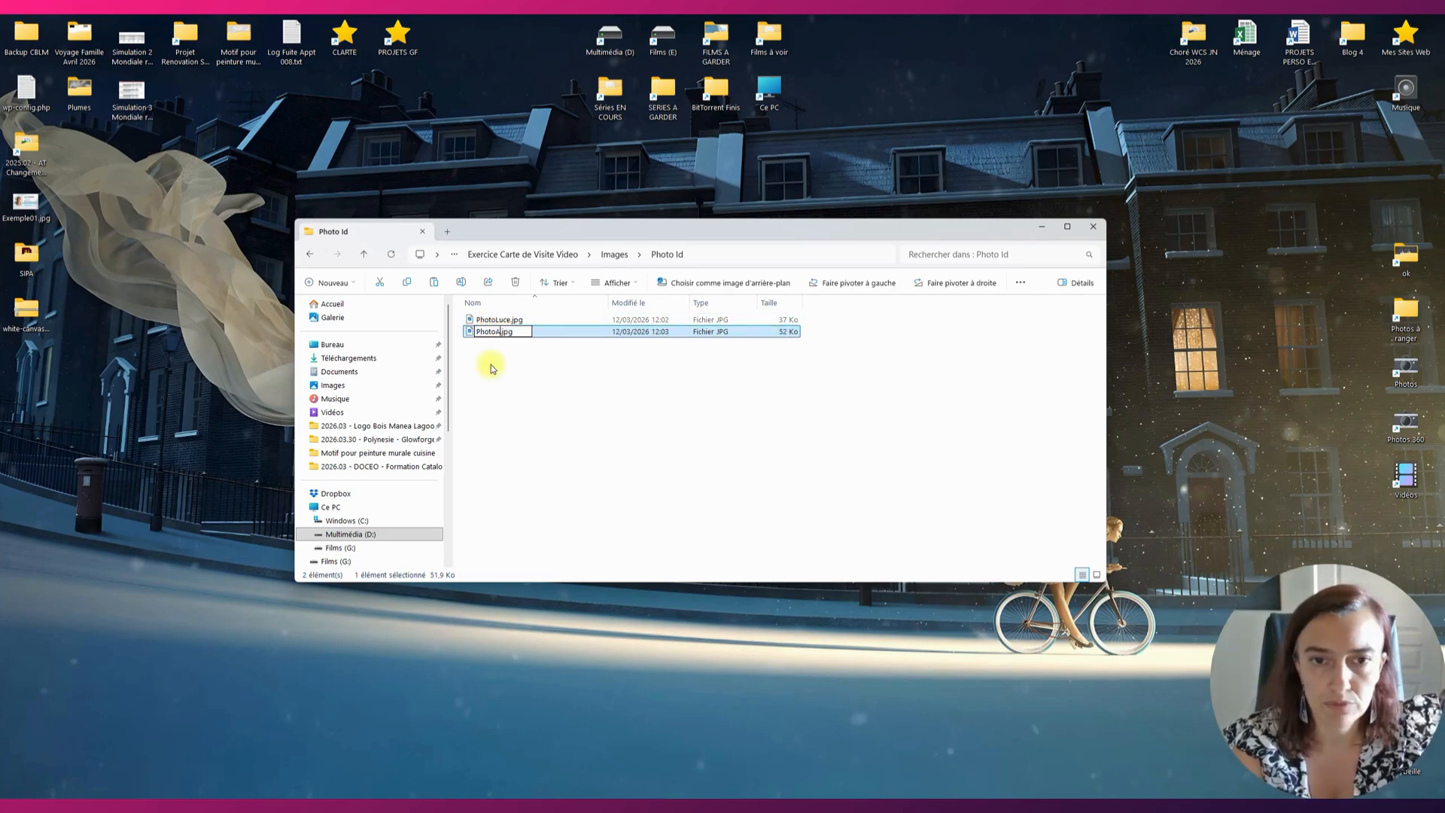
text(toAlicia)
key(Return)
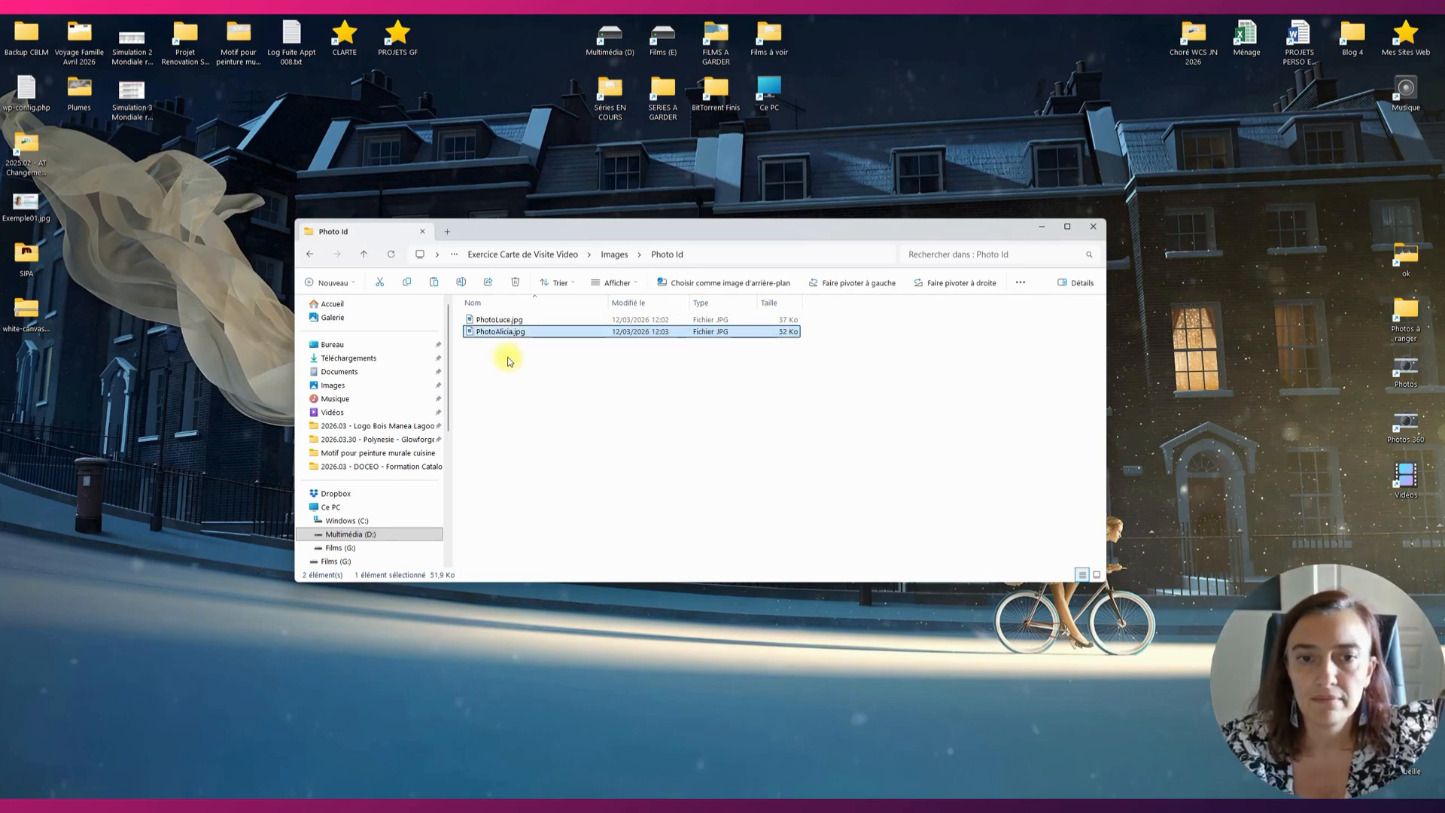
click(503, 359)
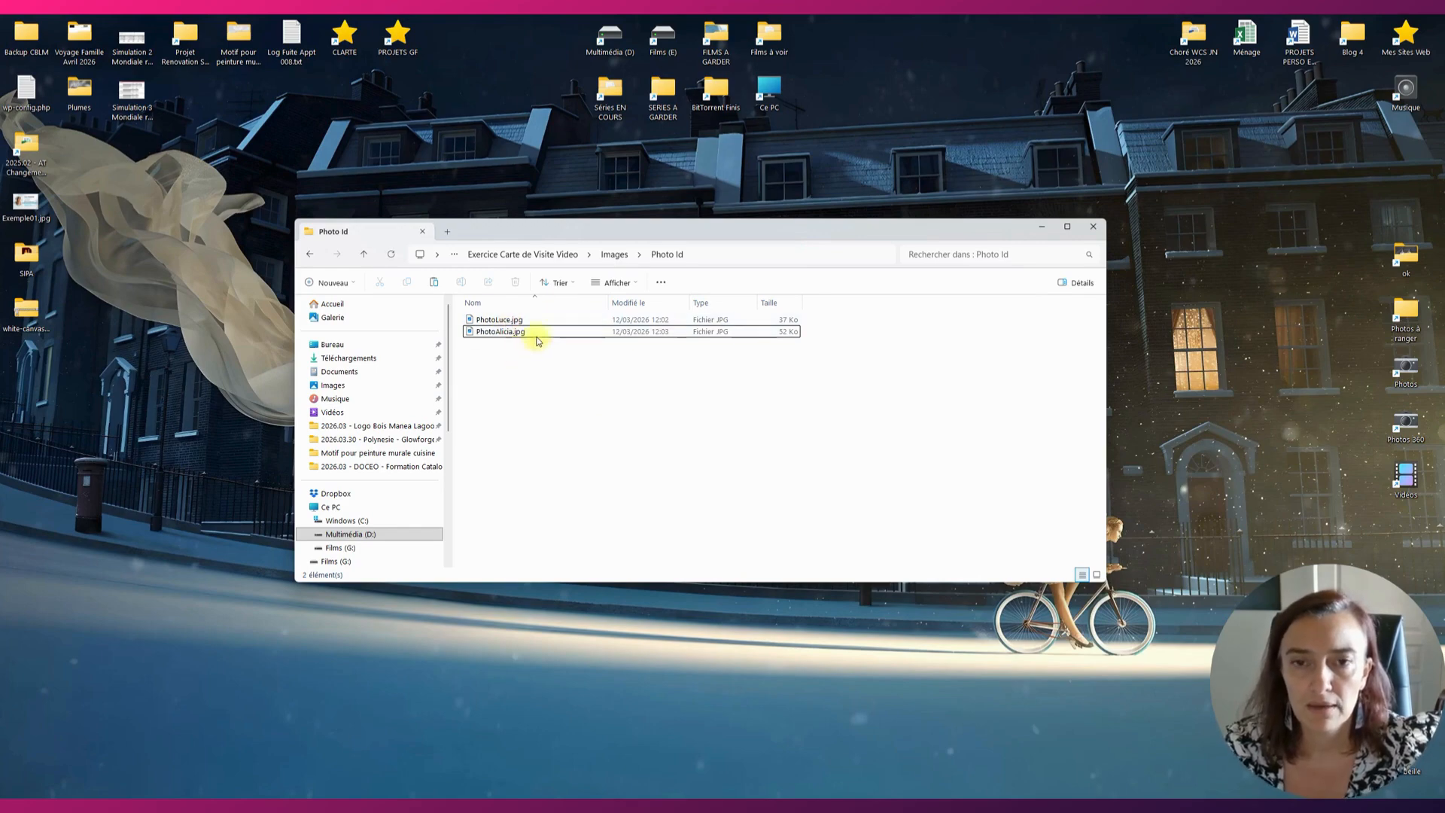
Return to the Images folder, switch to the Donnees.xlsx workbook in Excel, and enter the folder path /Photo Id/ in cell E2.
click(614, 255)
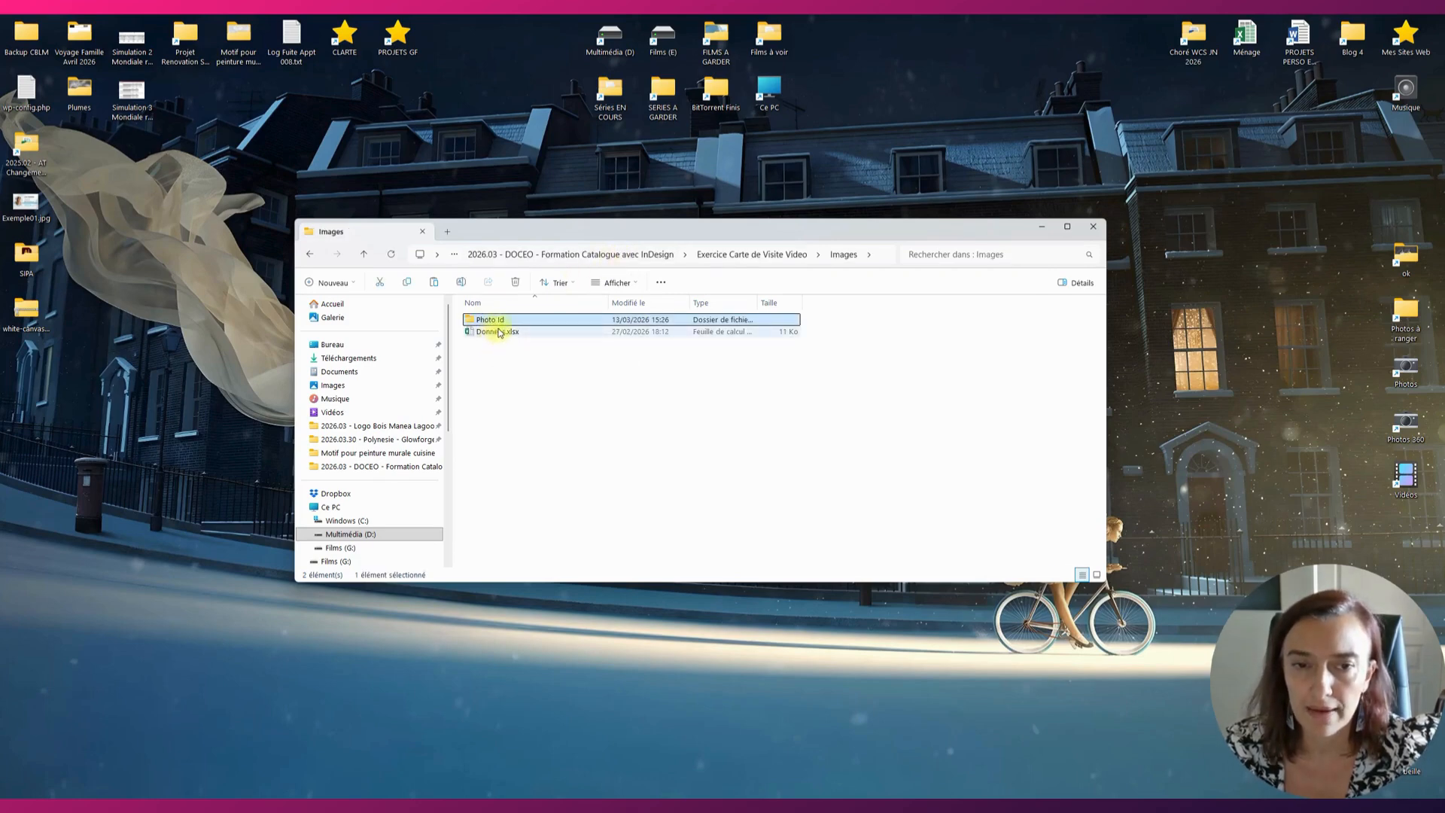
click(486, 332)
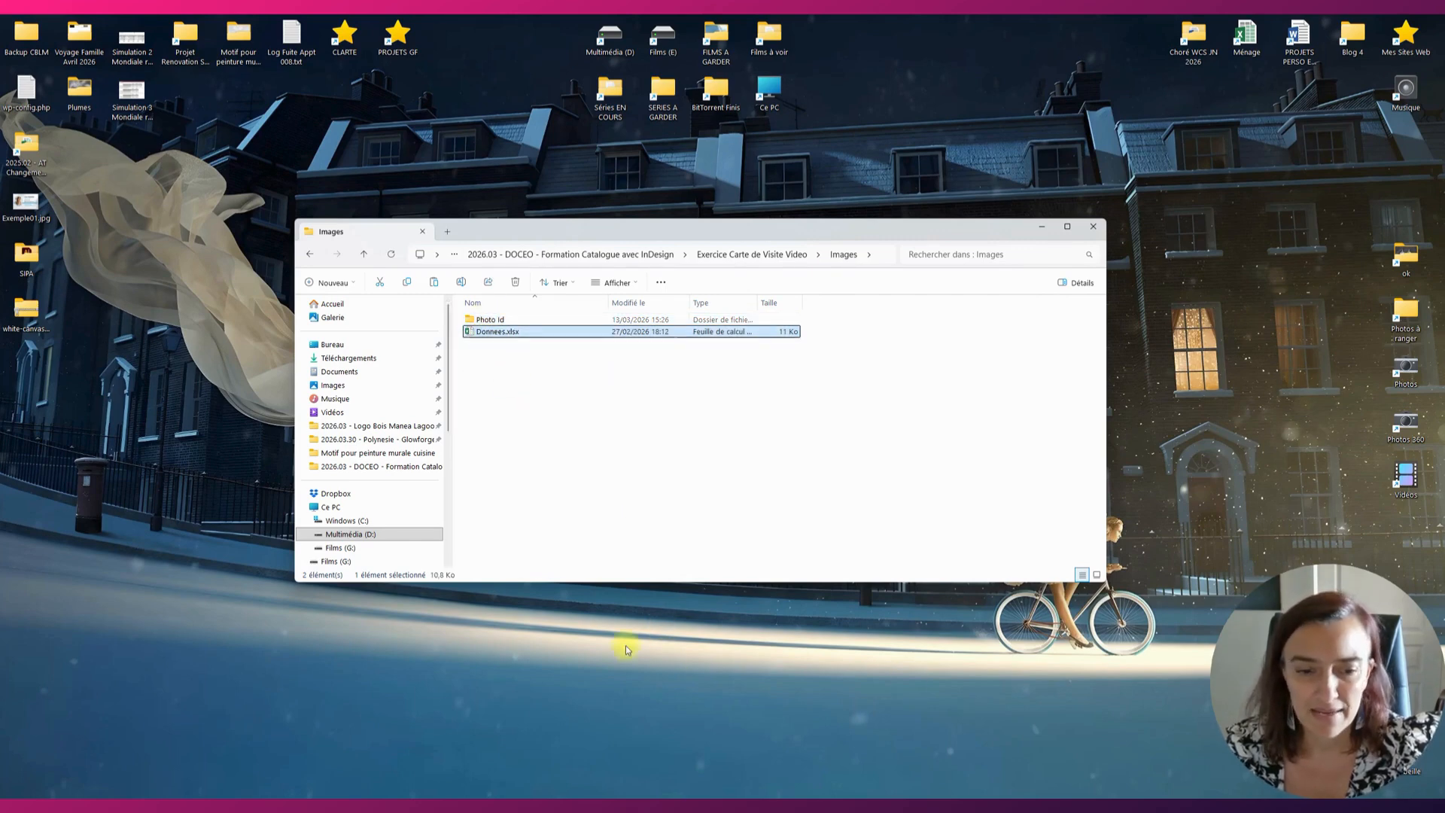
click(265, 808)
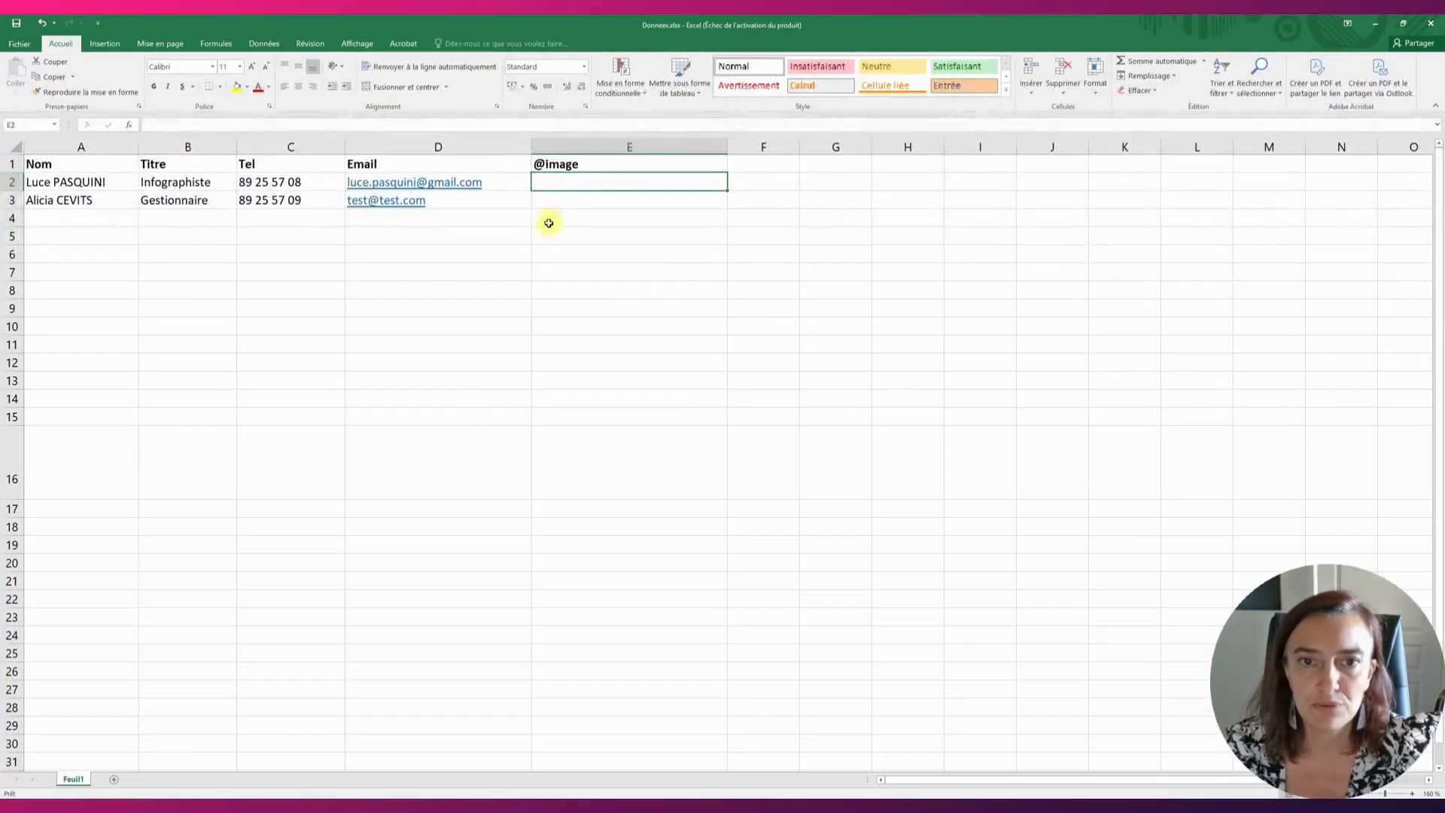
key(alt)
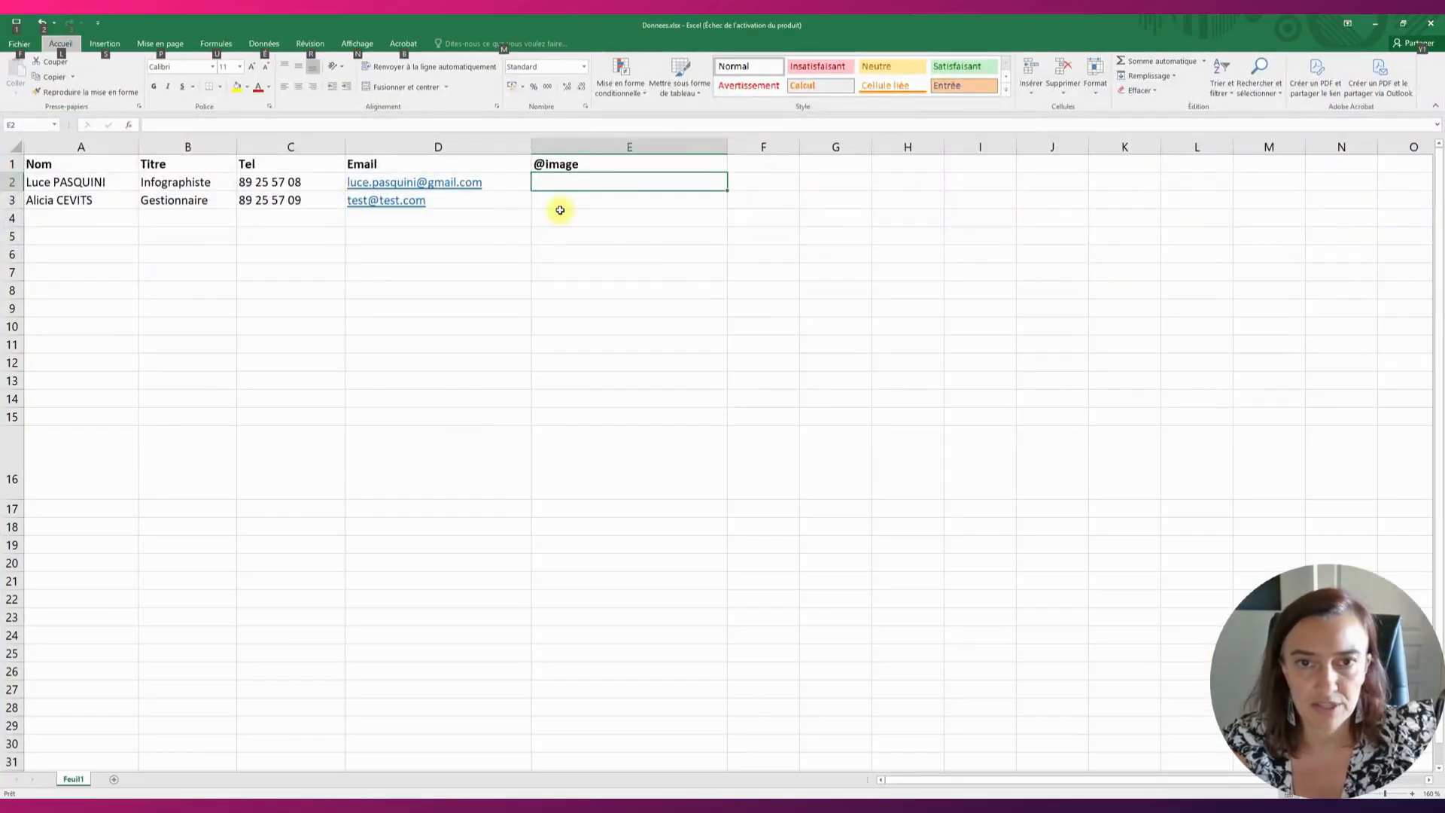
click(564, 182)
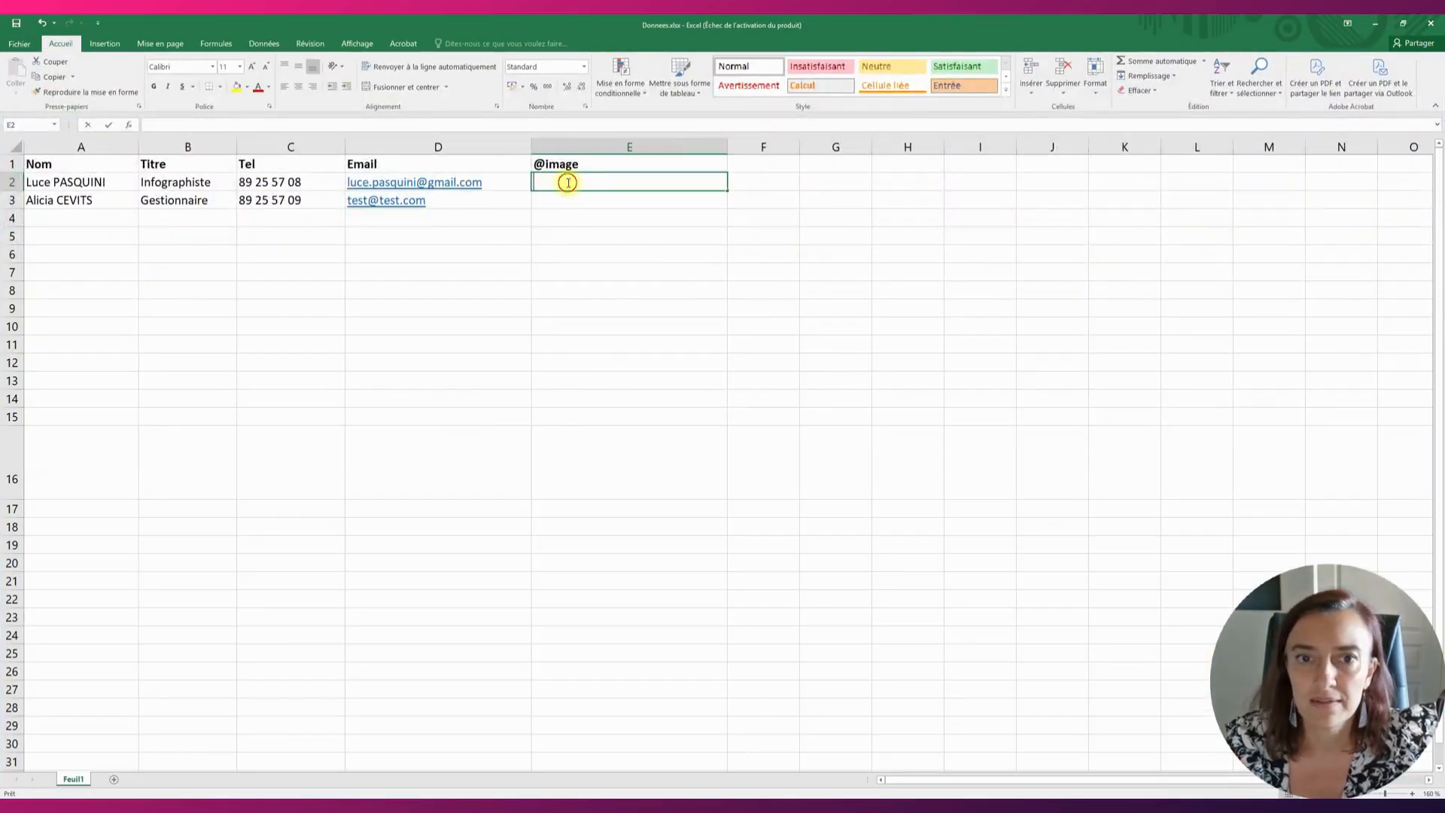
double_click(569, 182)
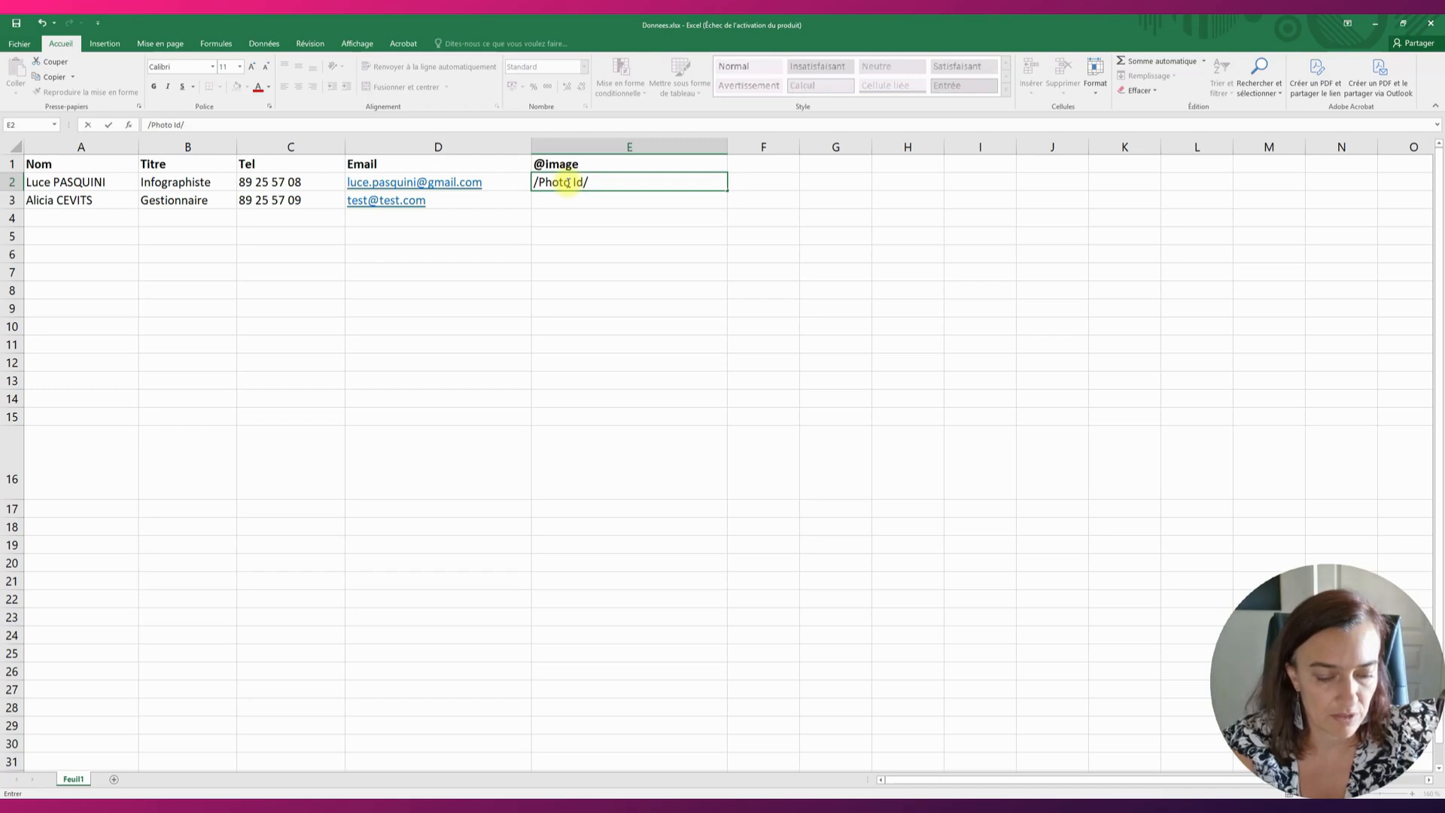
Check the photo file names in the Photo Id folder and complete cell E2 as /Photo Id/PhotoLuce.jpg.
key(alt+Tab)
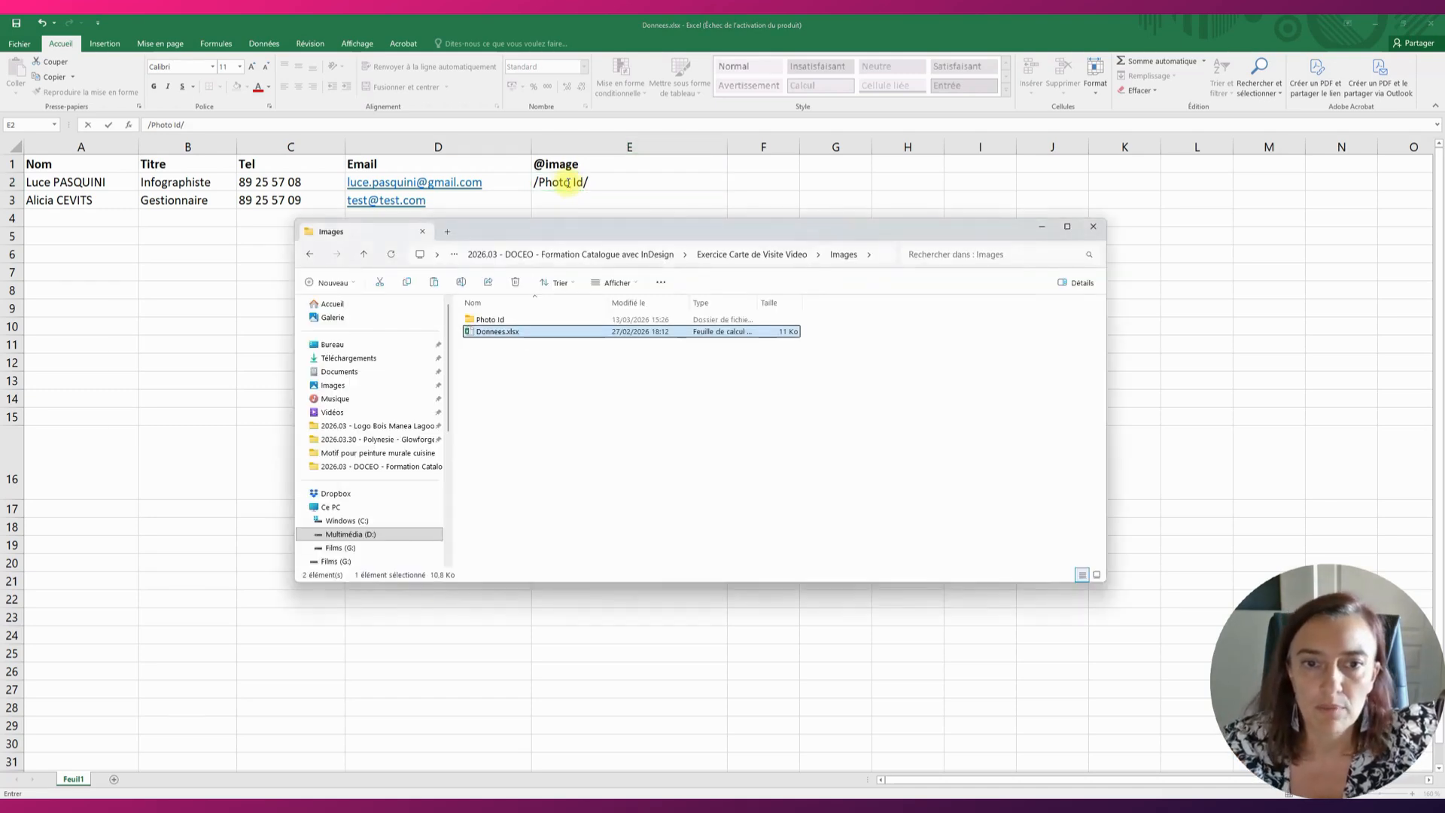
double_click(505, 319)
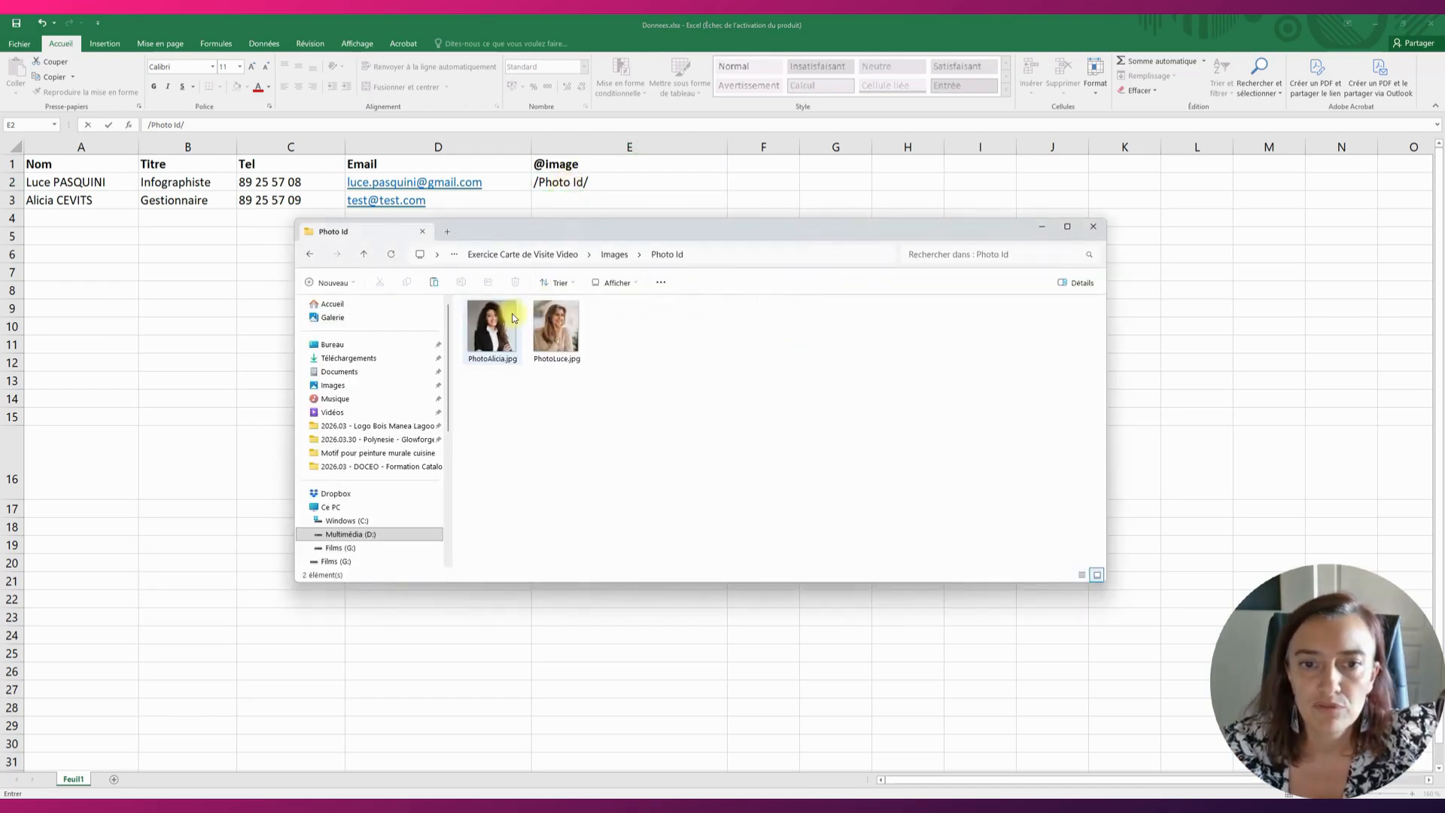
click(622, 182)
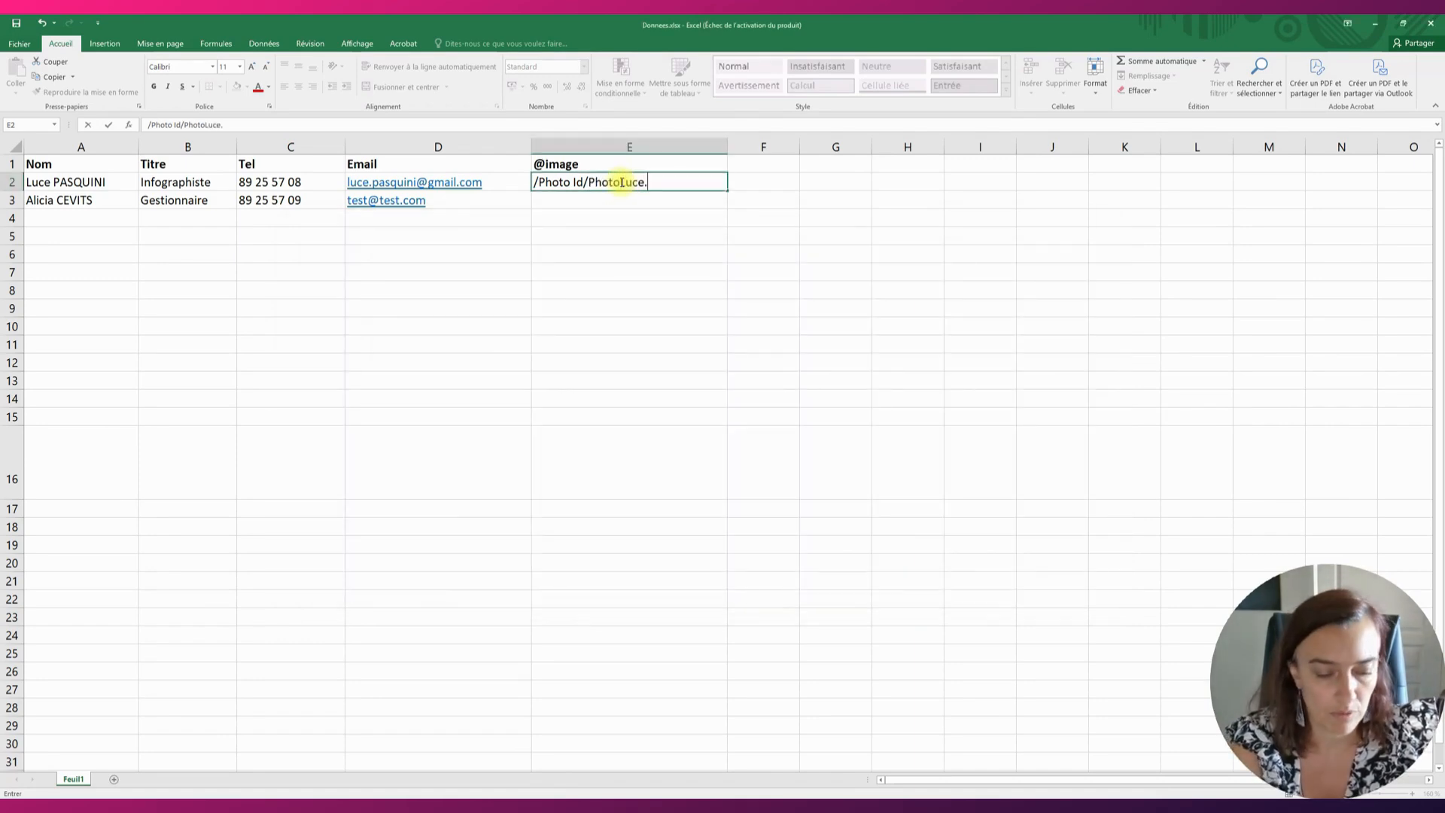
key(ctrl+Return)
Copy the image path from cell E2 into E3 and change it to /Photo Id/PhotoAlicia.jpg.
key(ctrl+c)
key(Down)
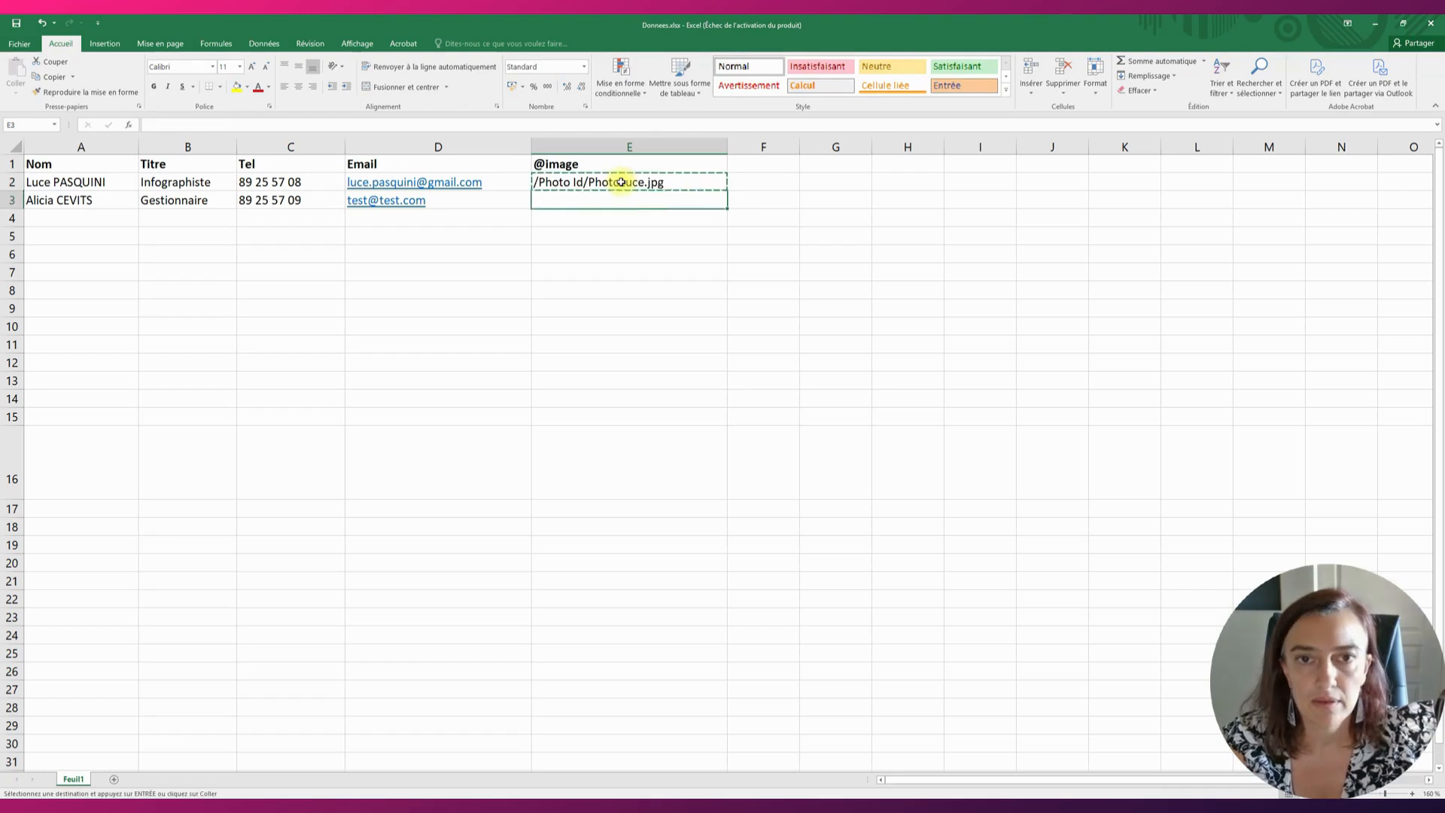
key(ctrl+v)
key(F2)
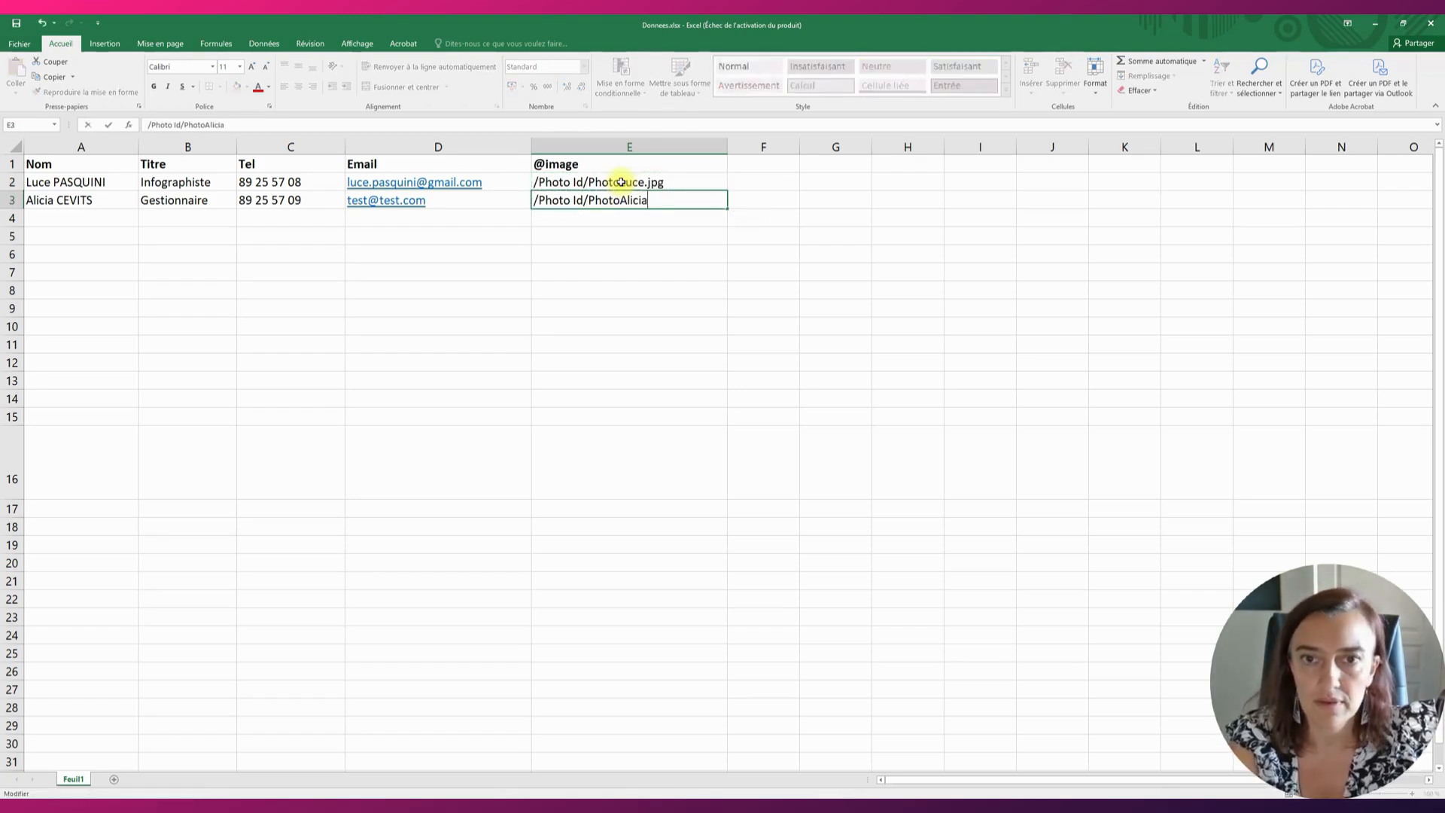
text(Alicia.jpg)
key(Return)
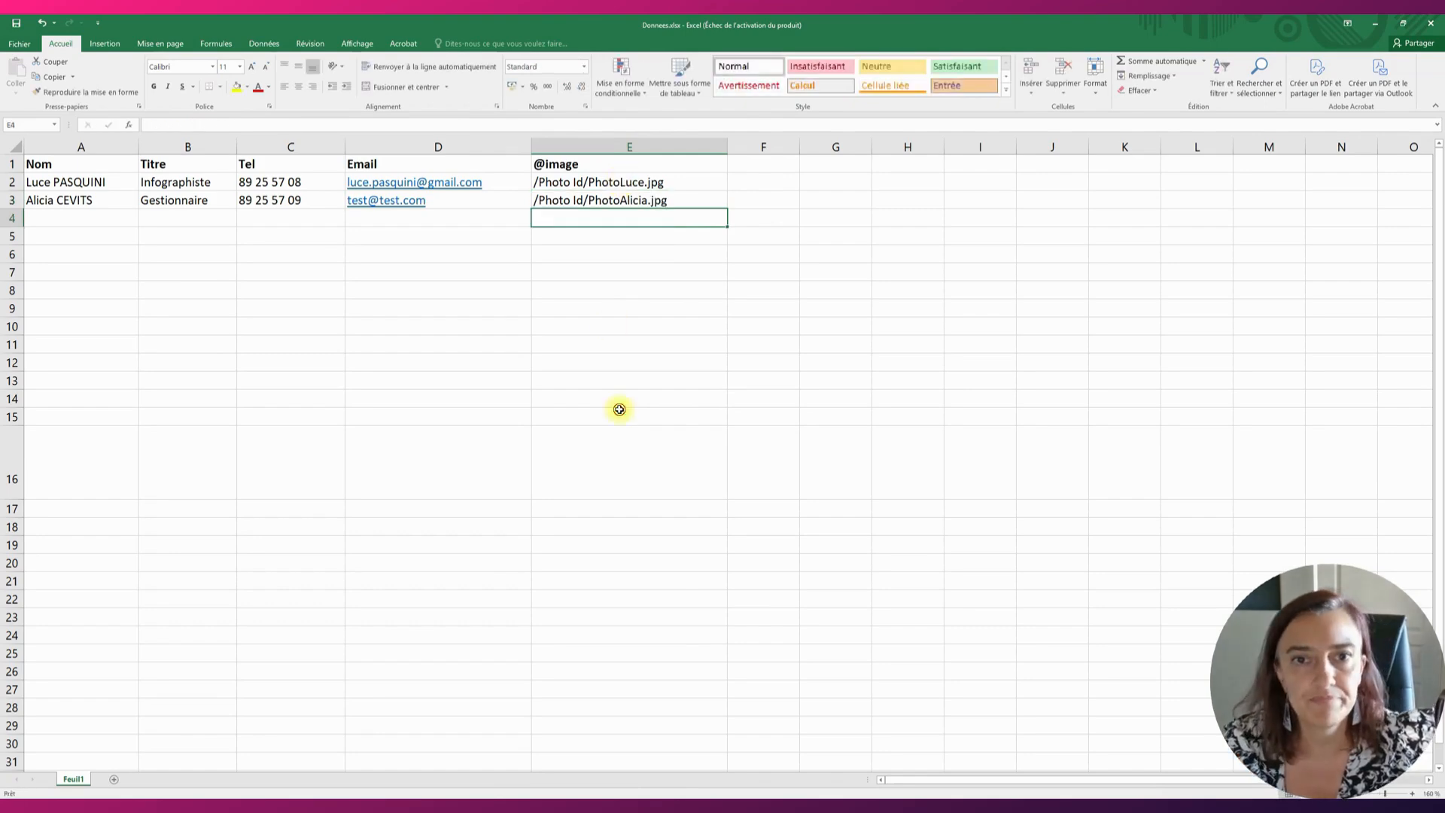
click(619, 408)
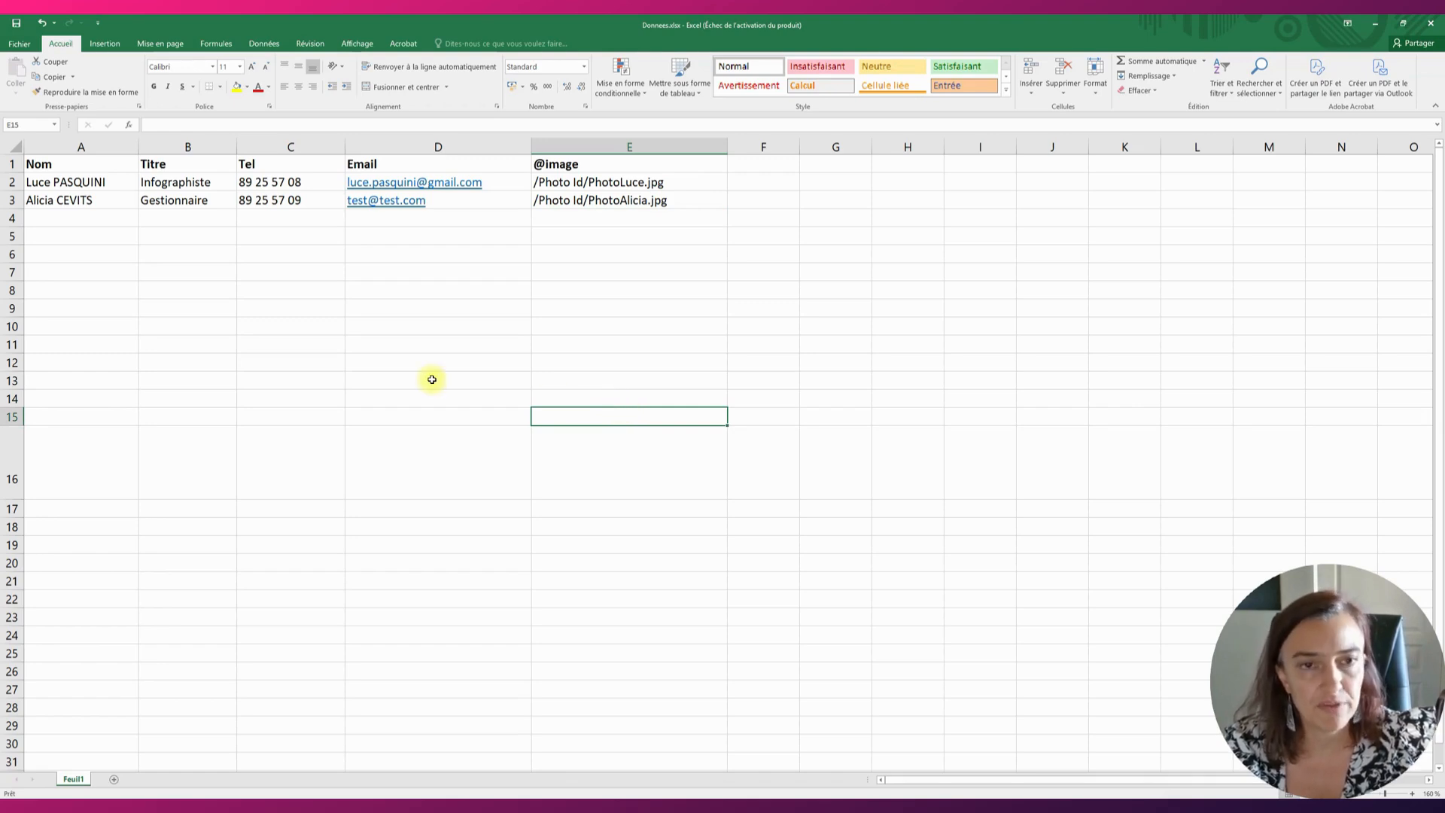
click(479, 355)
Save the workbook in the Images folder as Donnees.csv in CSV (DOS) format and close it without saving again.
click(30, 43)
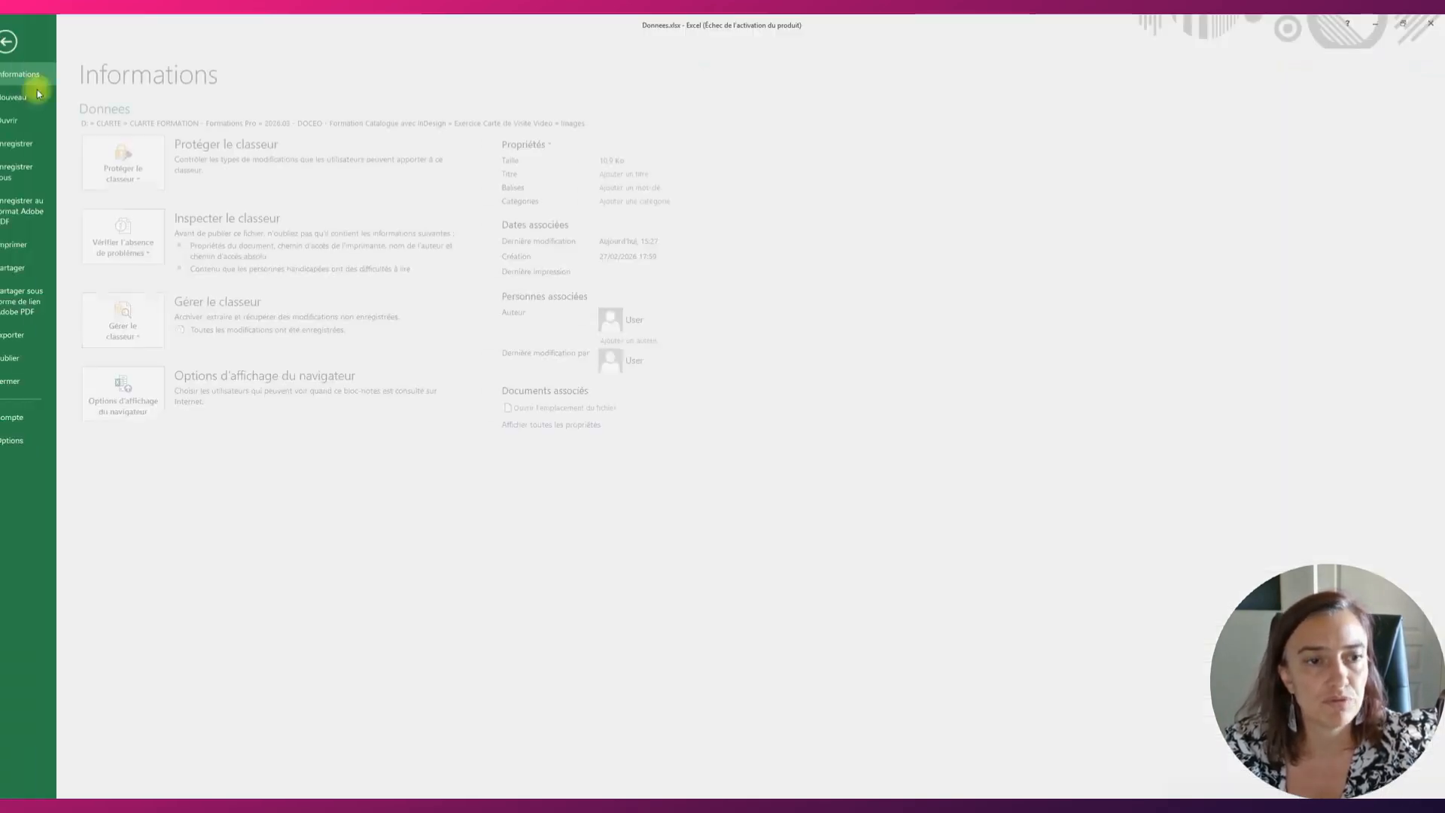
click(59, 167)
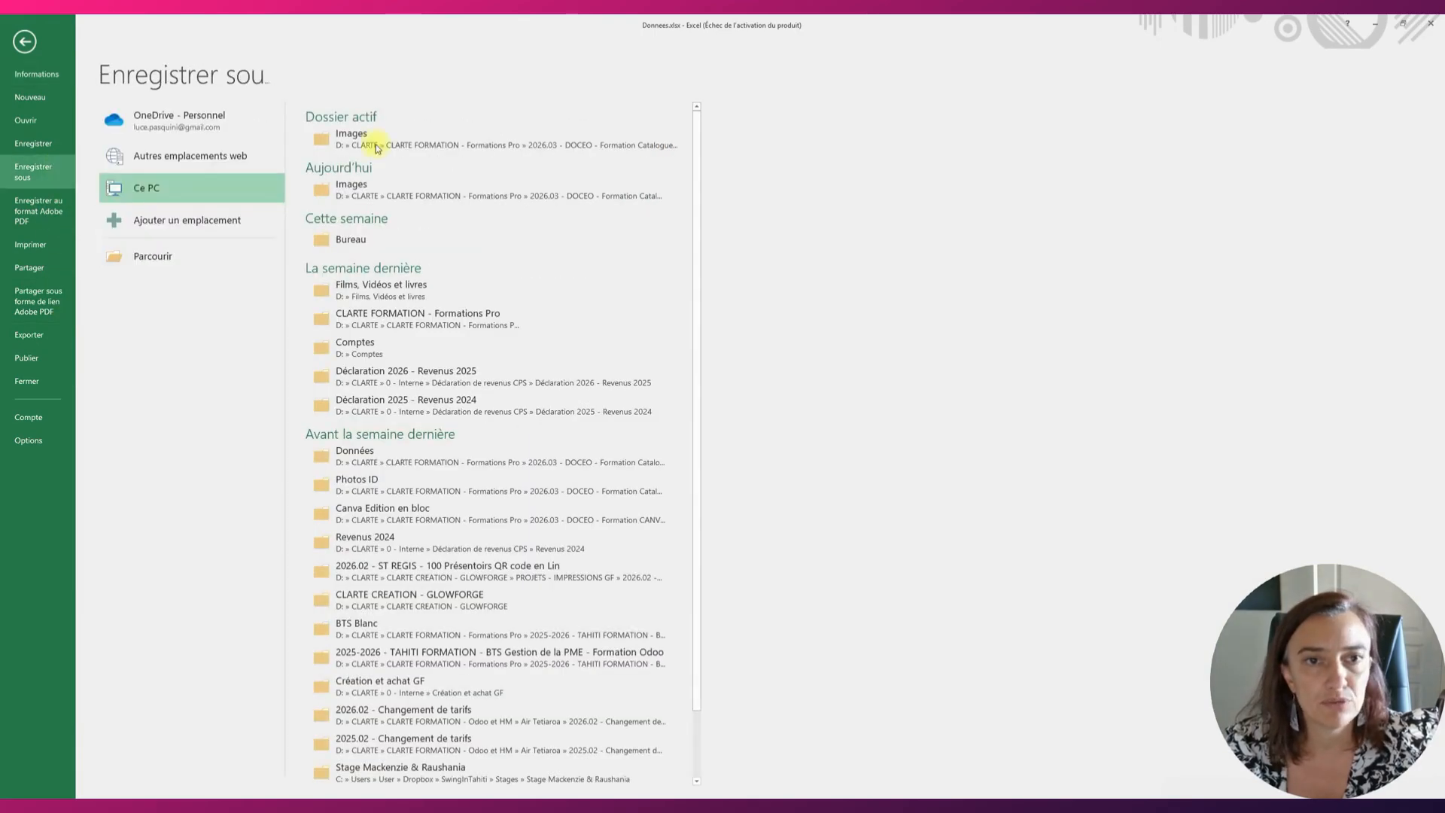
click(415, 141)
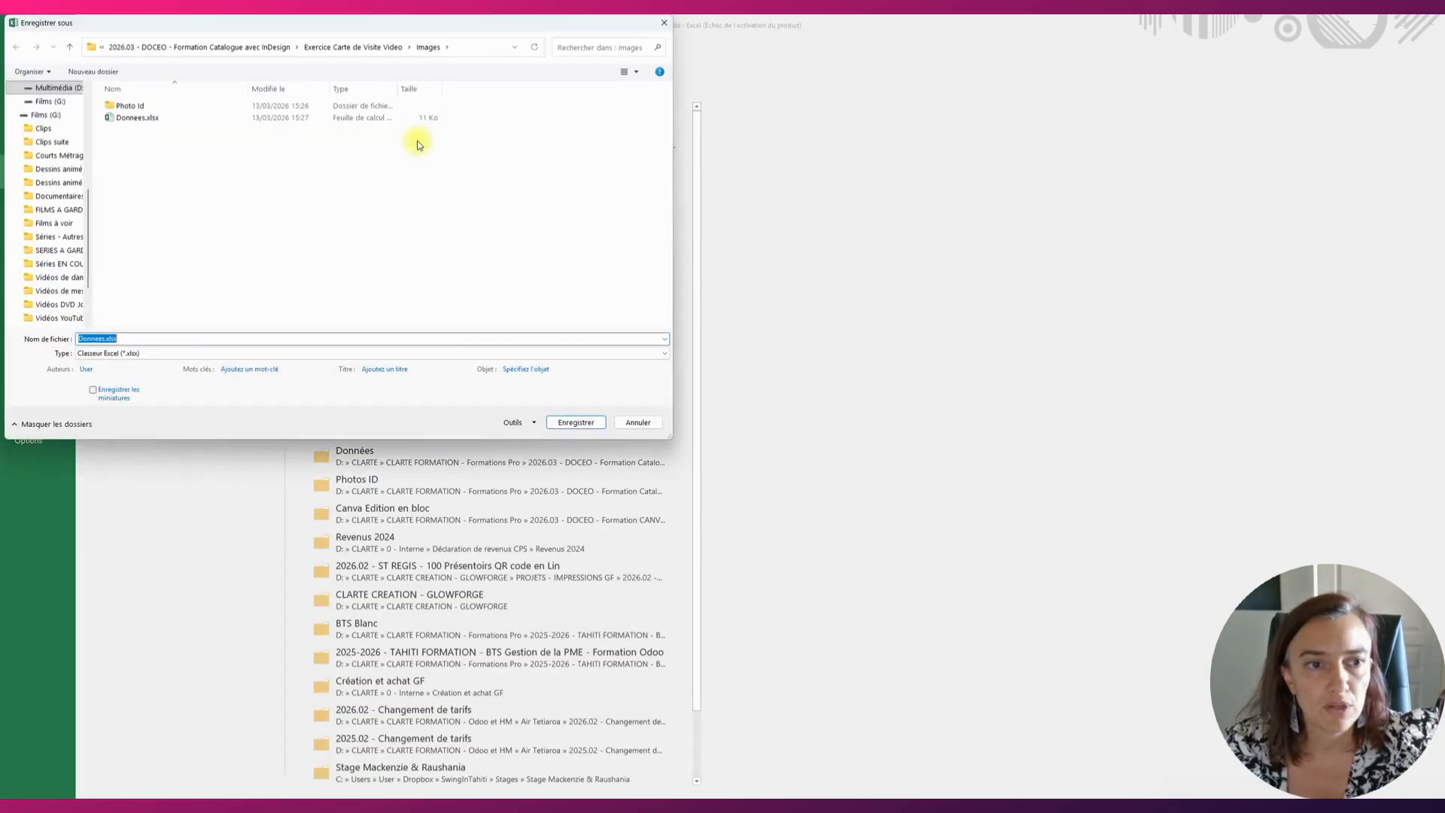
click(127, 353)
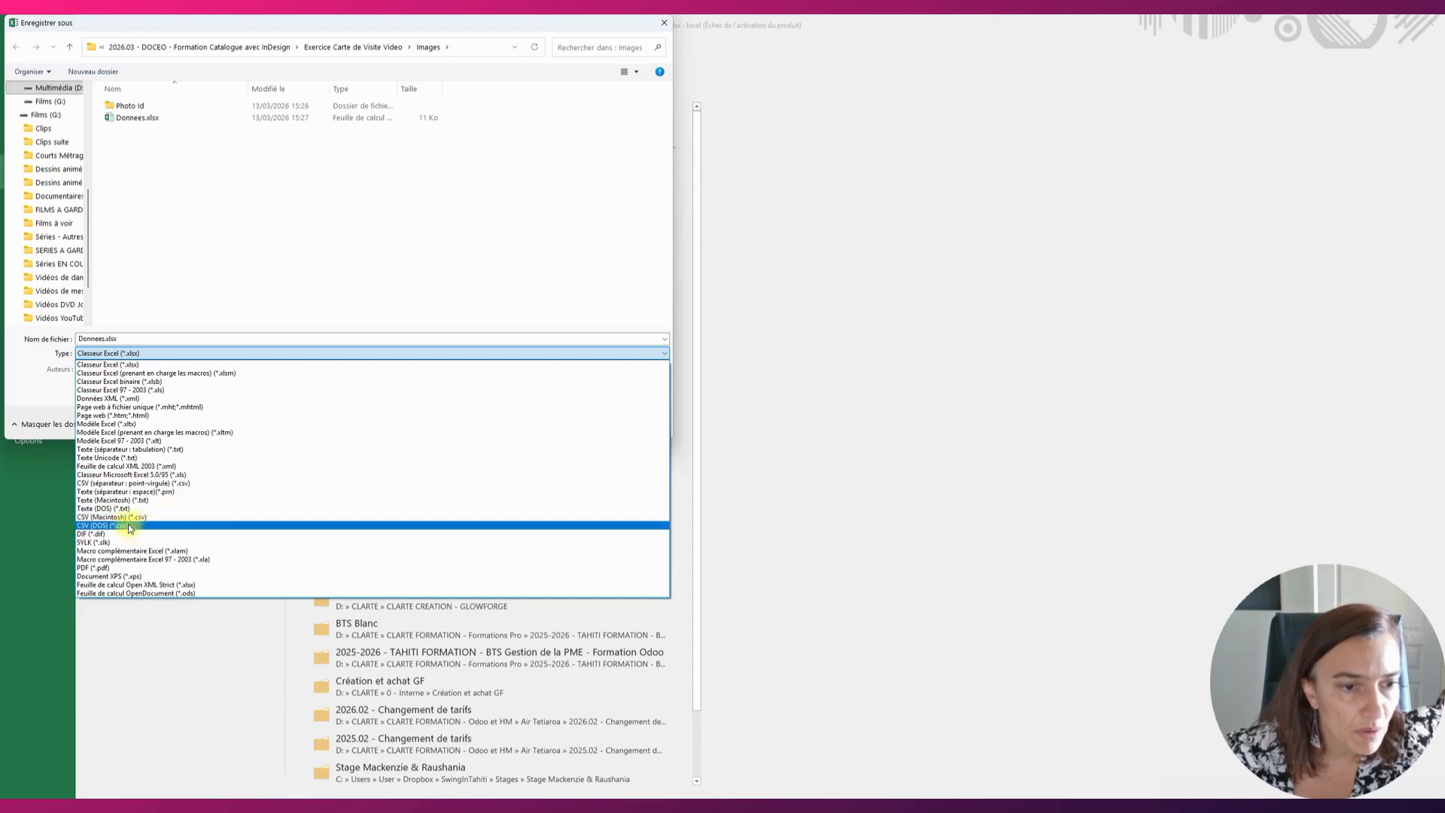
click(117, 525)
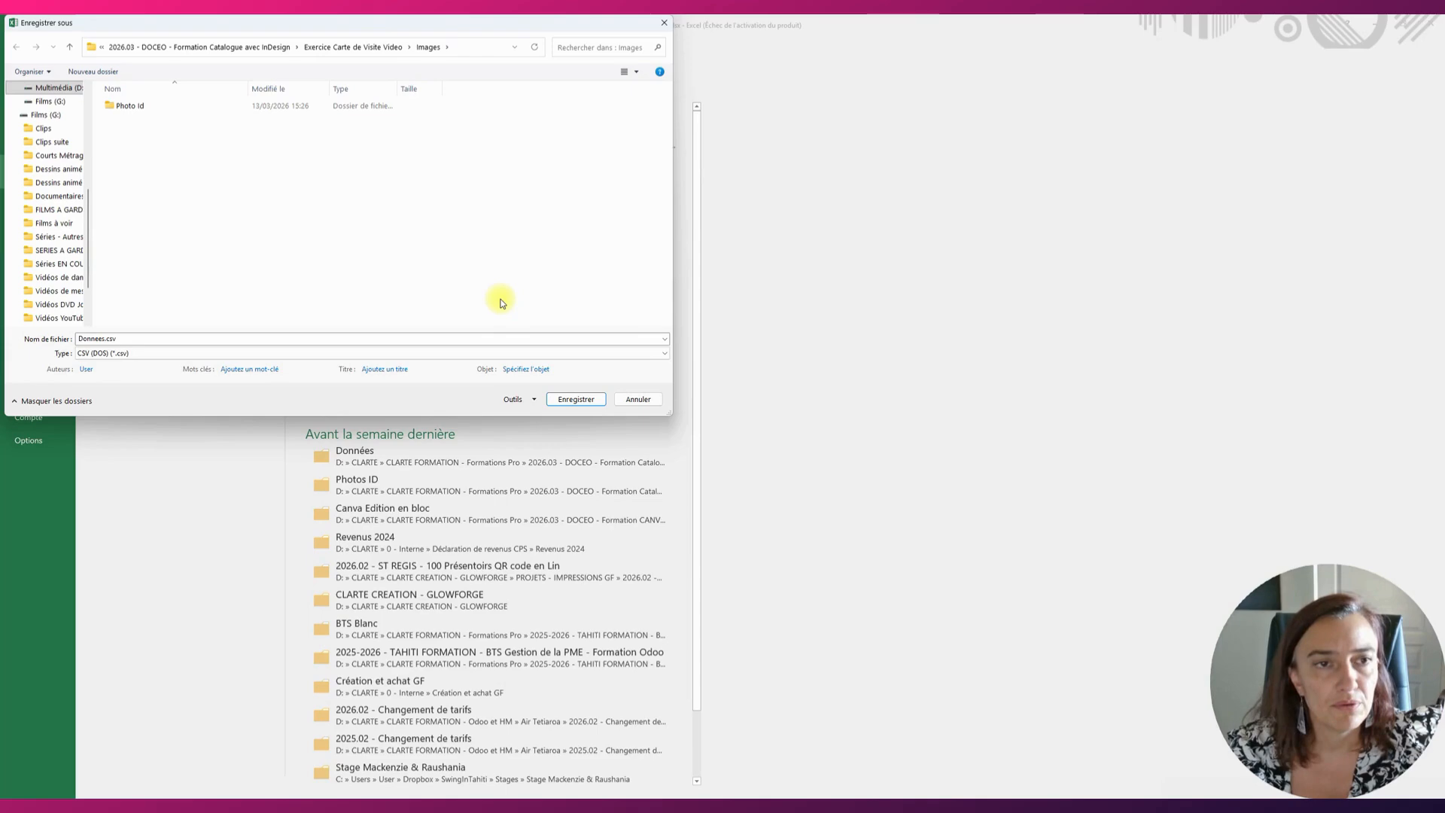
click(576, 398)
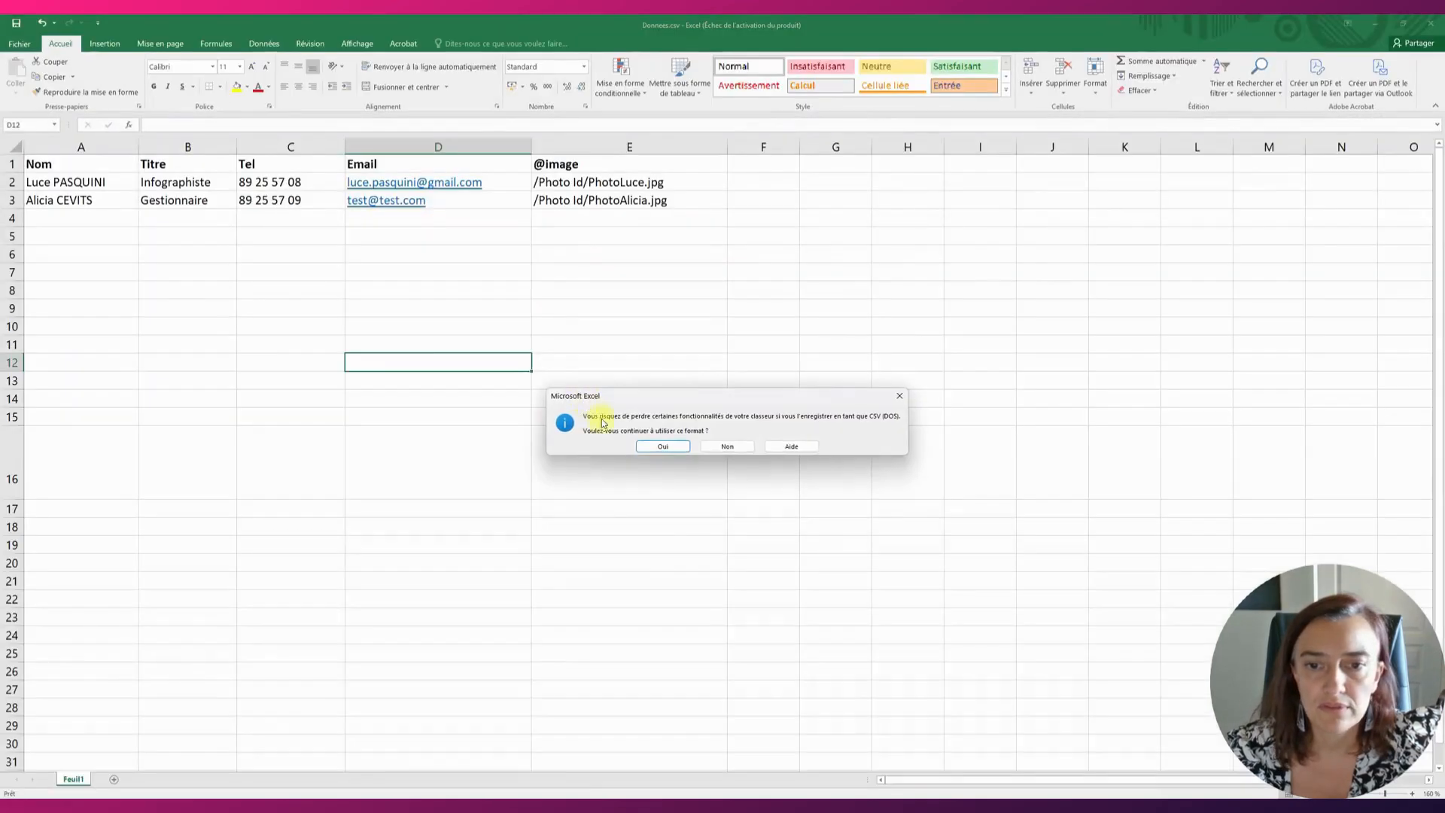
click(663, 446)
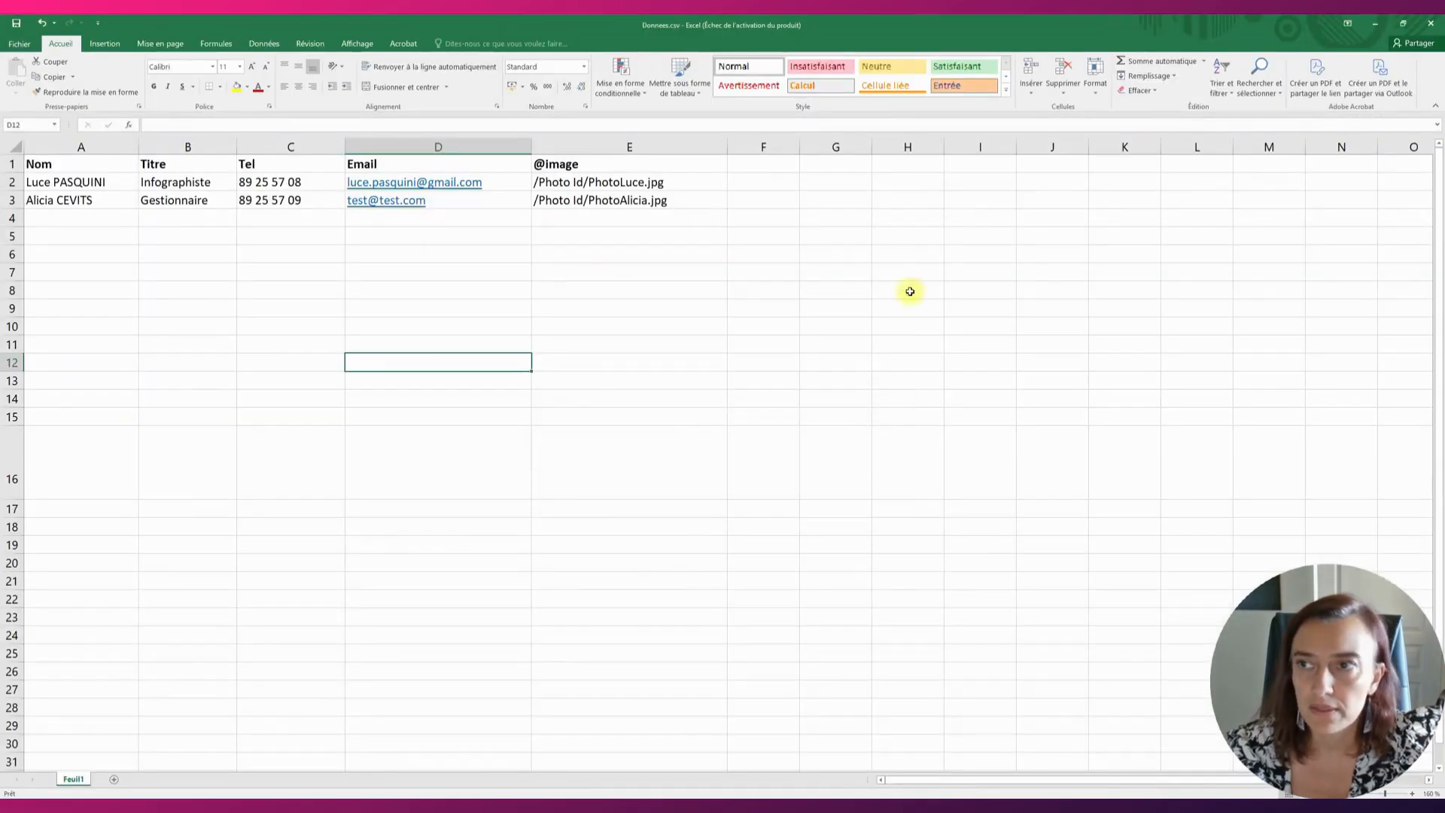
click(1432, 24)
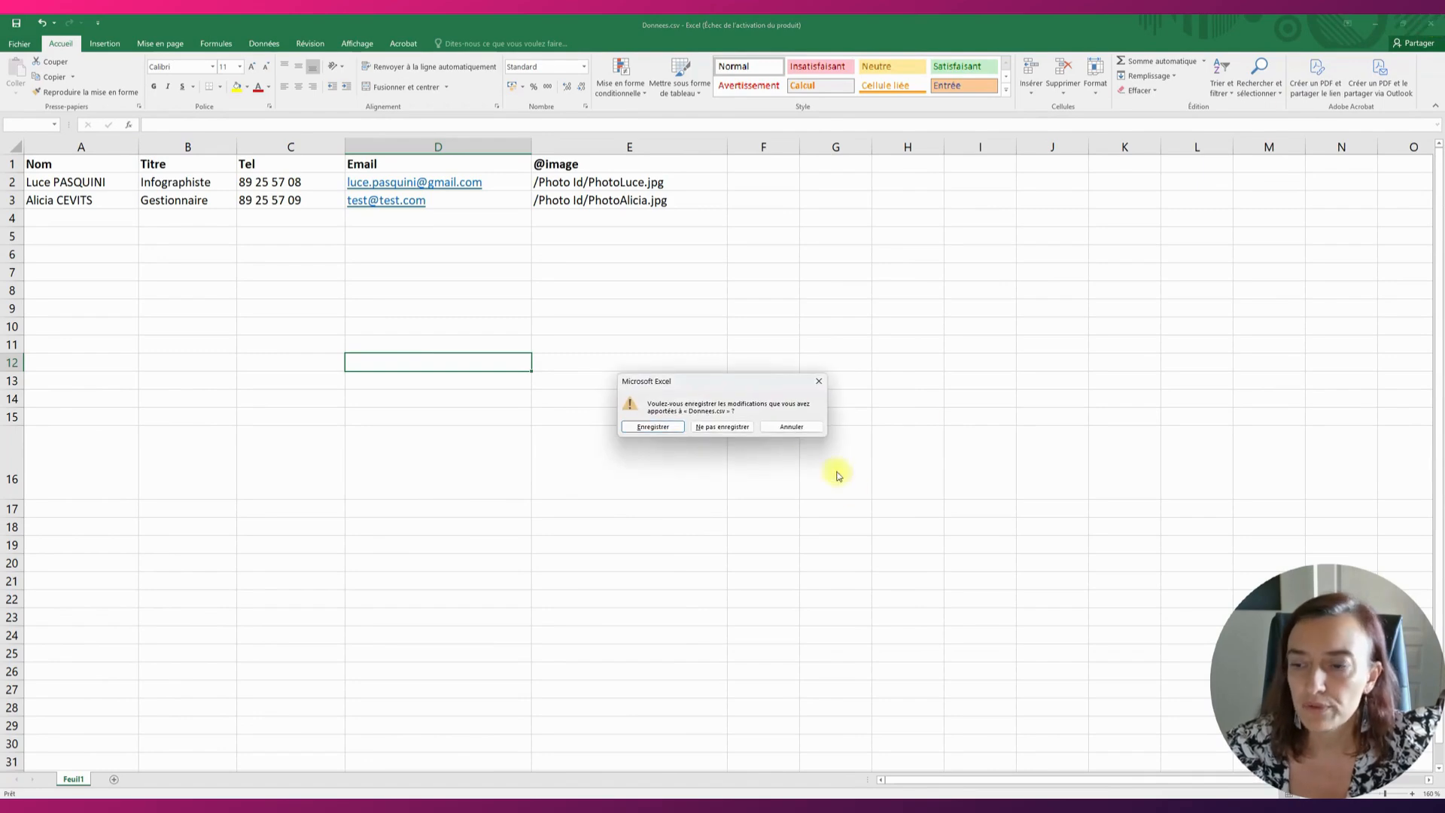
click(721, 426)
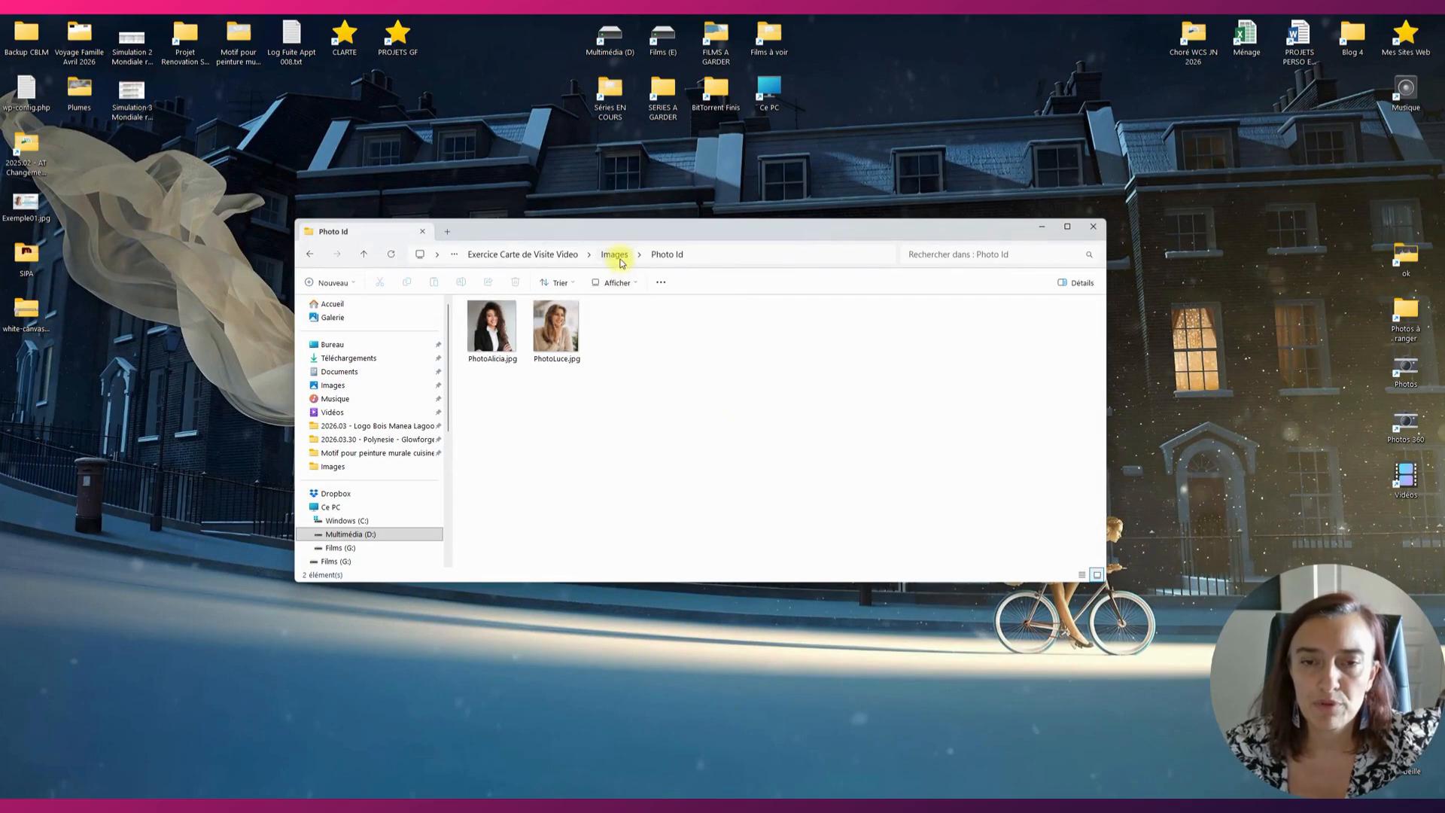
Return to the Images folder, reopen Donnees.xlsx in Excel and dismiss the Office activation assistant.
click(616, 255)
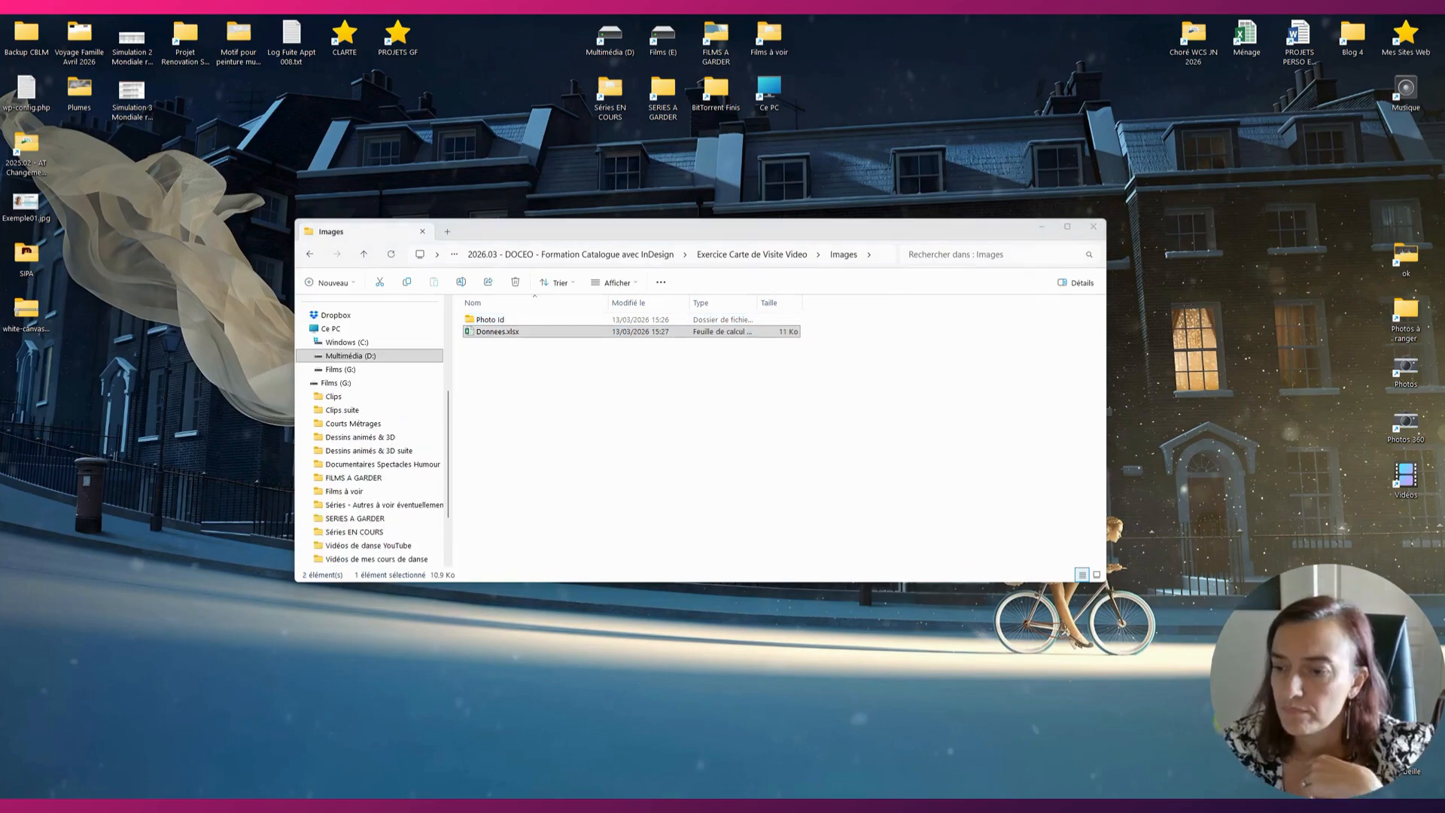
double_click(495, 332)
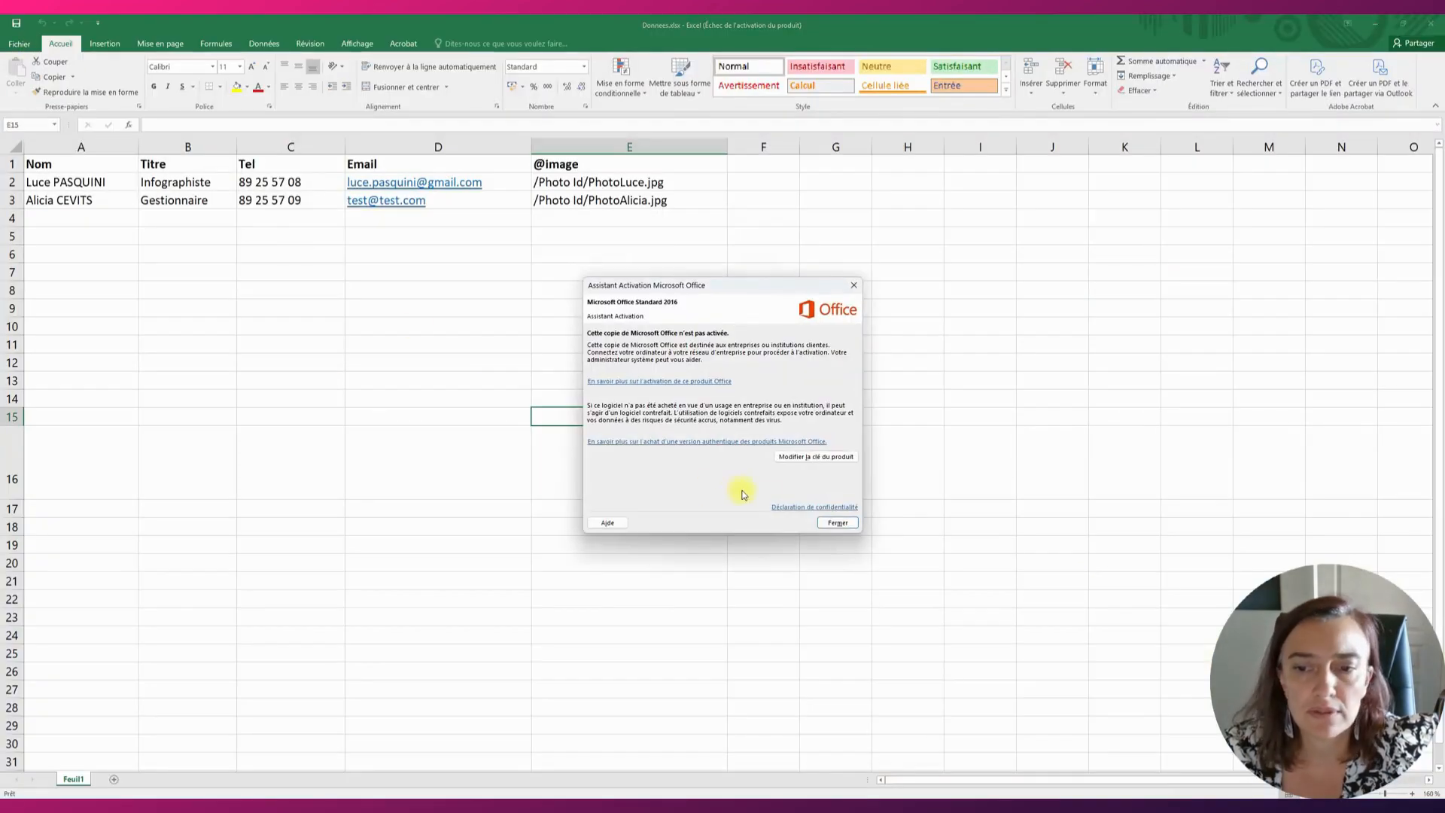
click(837, 522)
Save the workbook in the Images folder as Donnees.csv in semicolon-separated CSV format (séparateur : point-virgule) and close it without saving again.
click(21, 45)
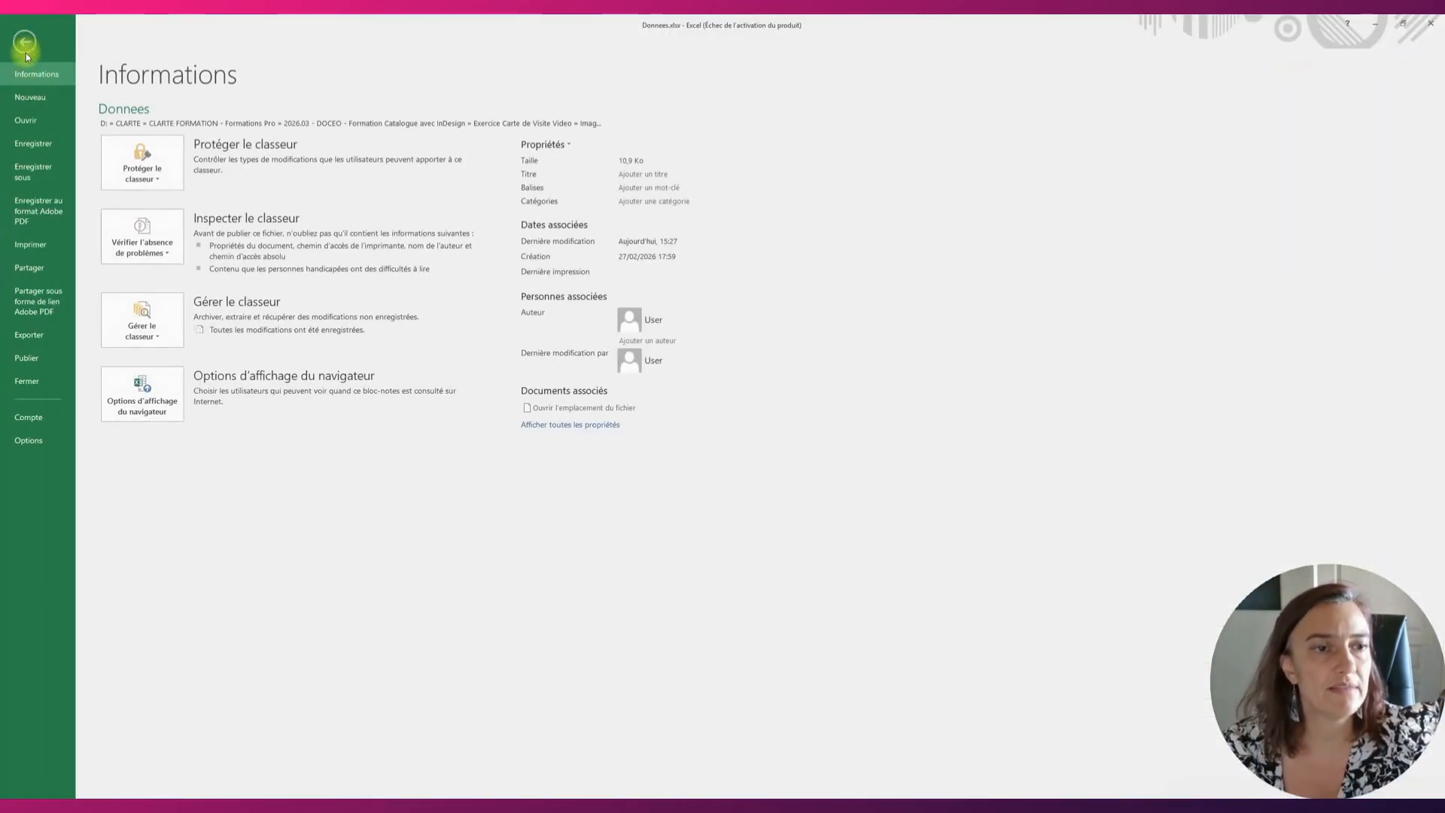
click(33, 171)
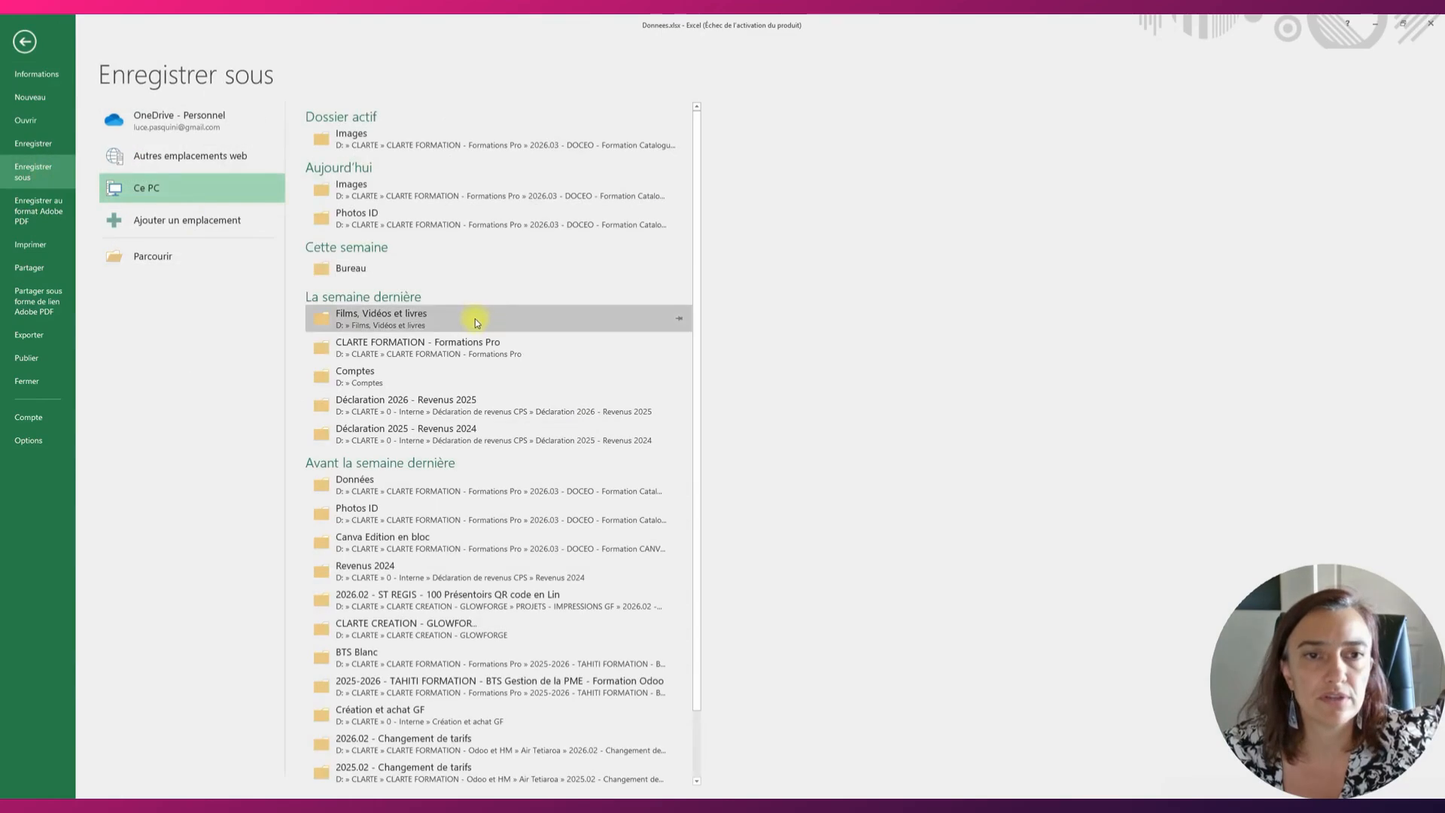
click(437, 143)
click(126, 354)
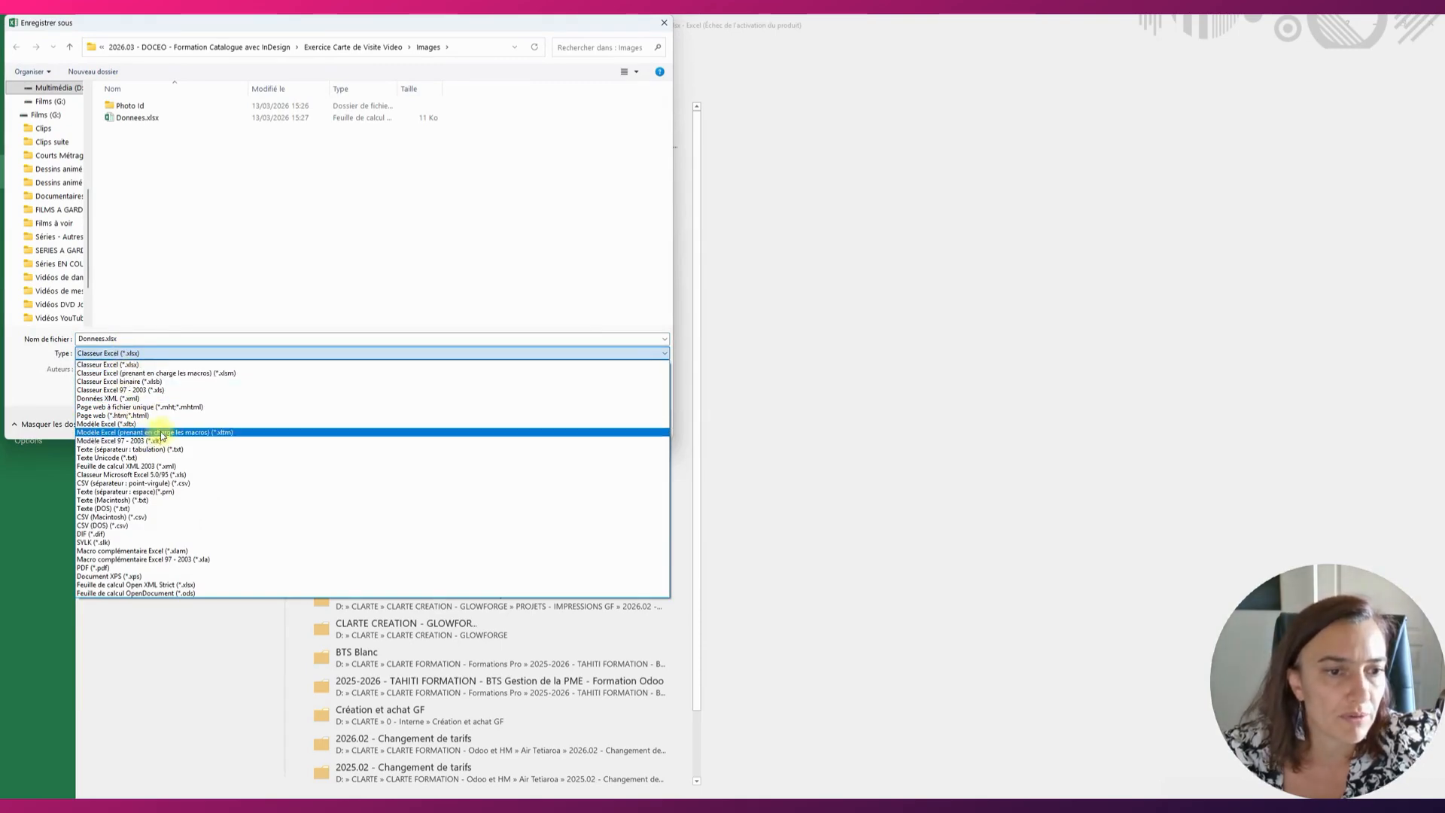
click(206, 483)
click(571, 395)
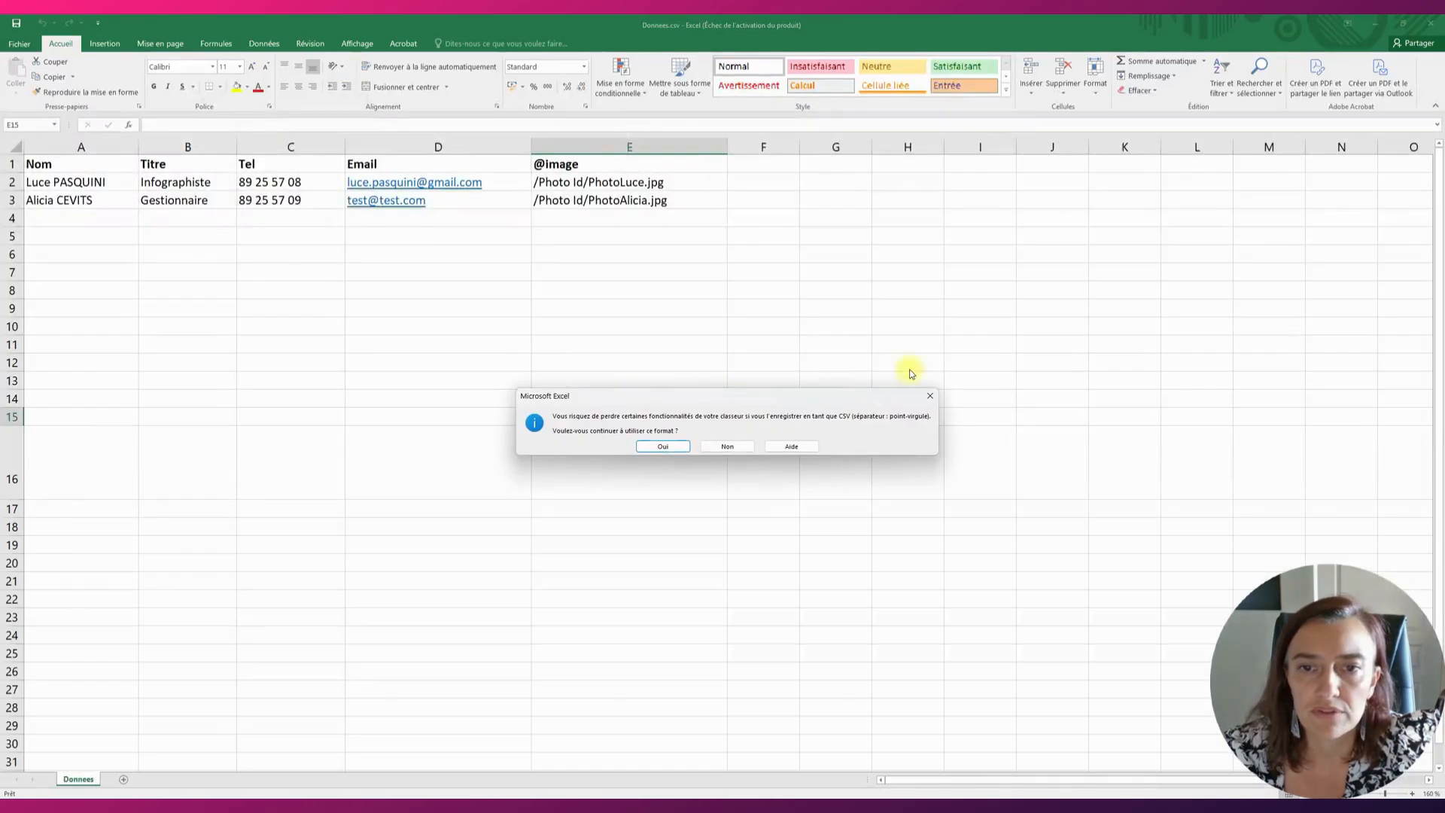
click(669, 449)
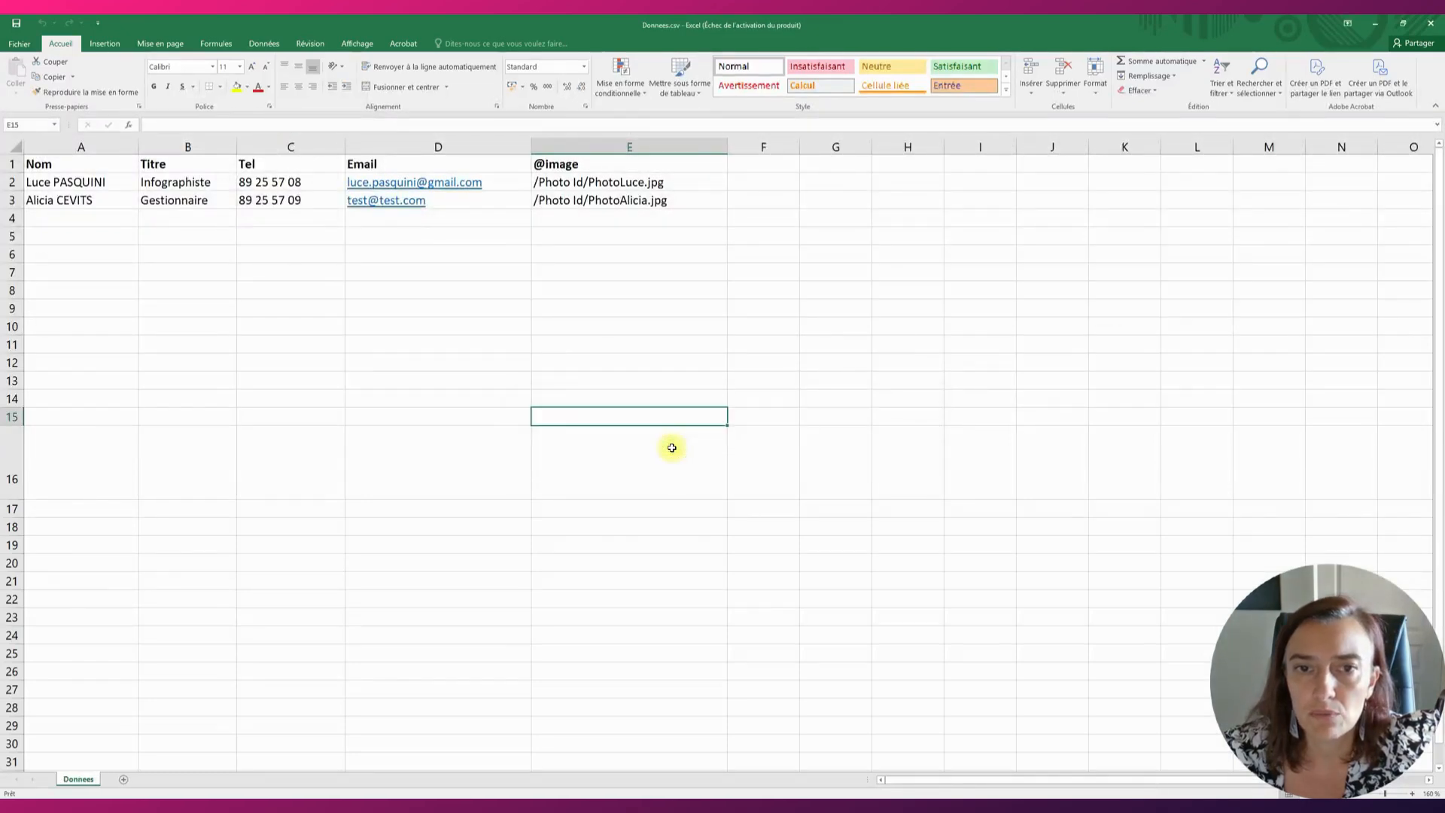
click(1435, 25)
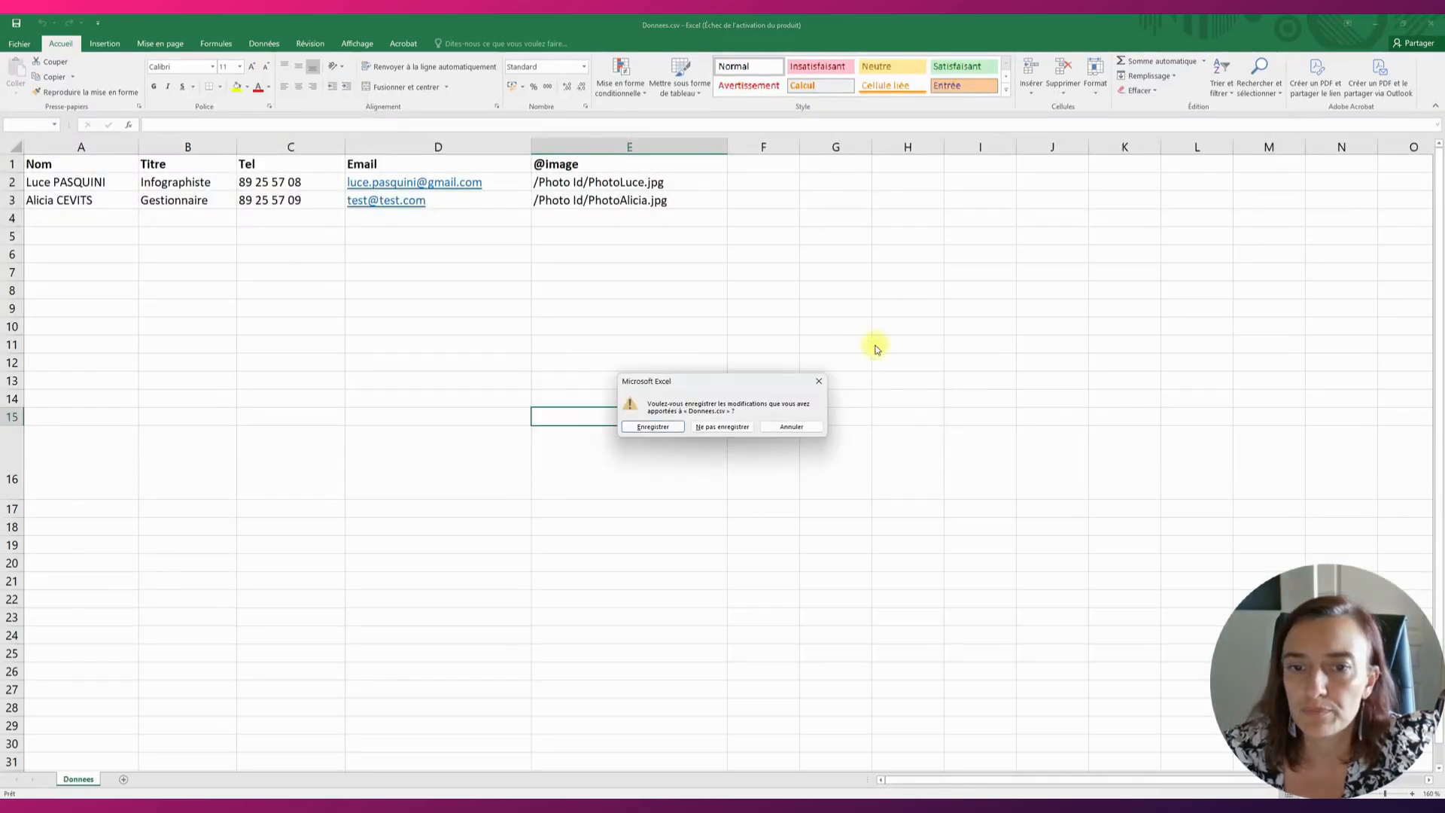
click(724, 427)
Open Donnees.csv from the Images folder in Notepad (Bloc-notes).
click(510, 345)
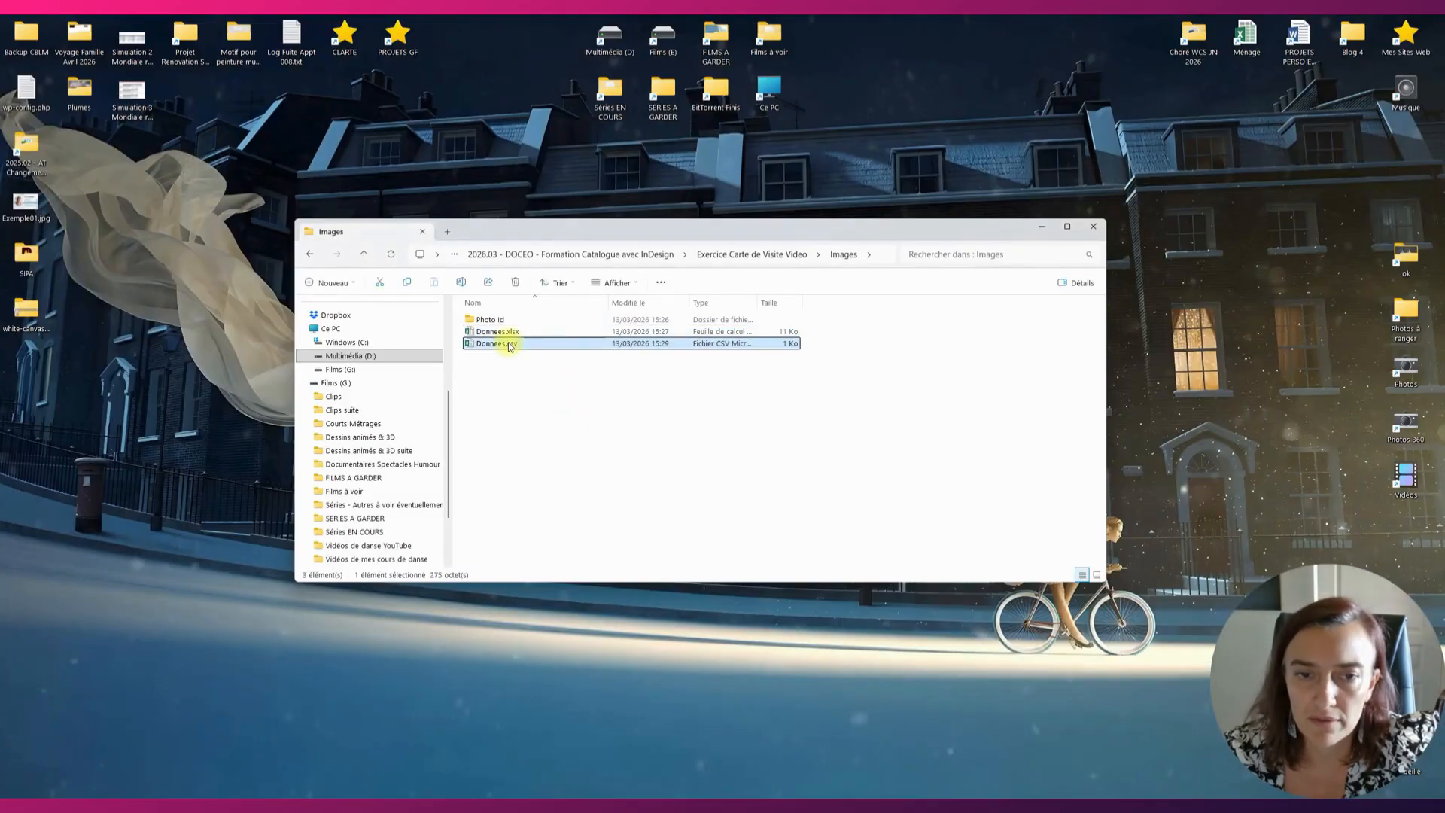
right_click(510, 346)
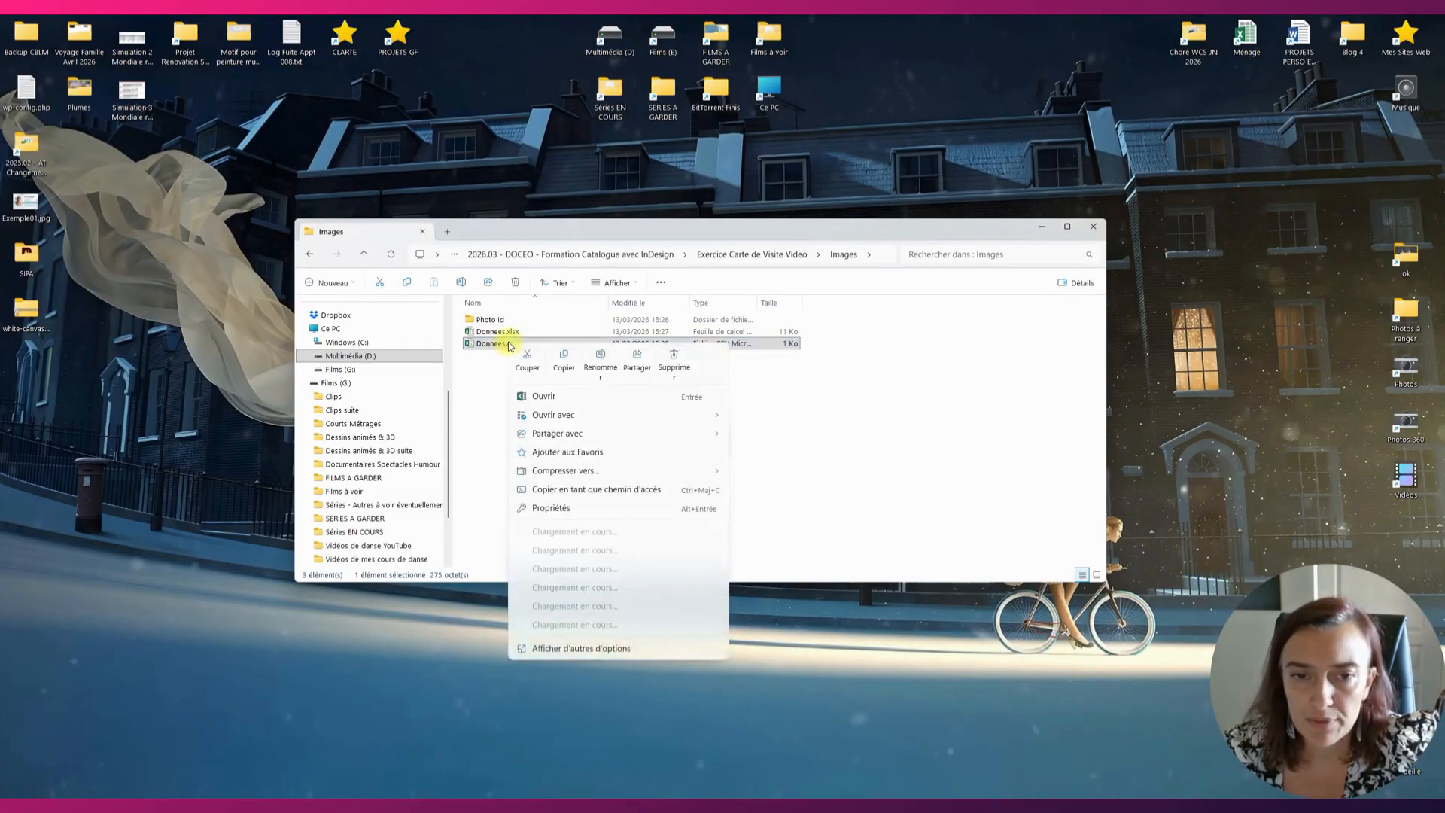
mouse_move(636, 419)
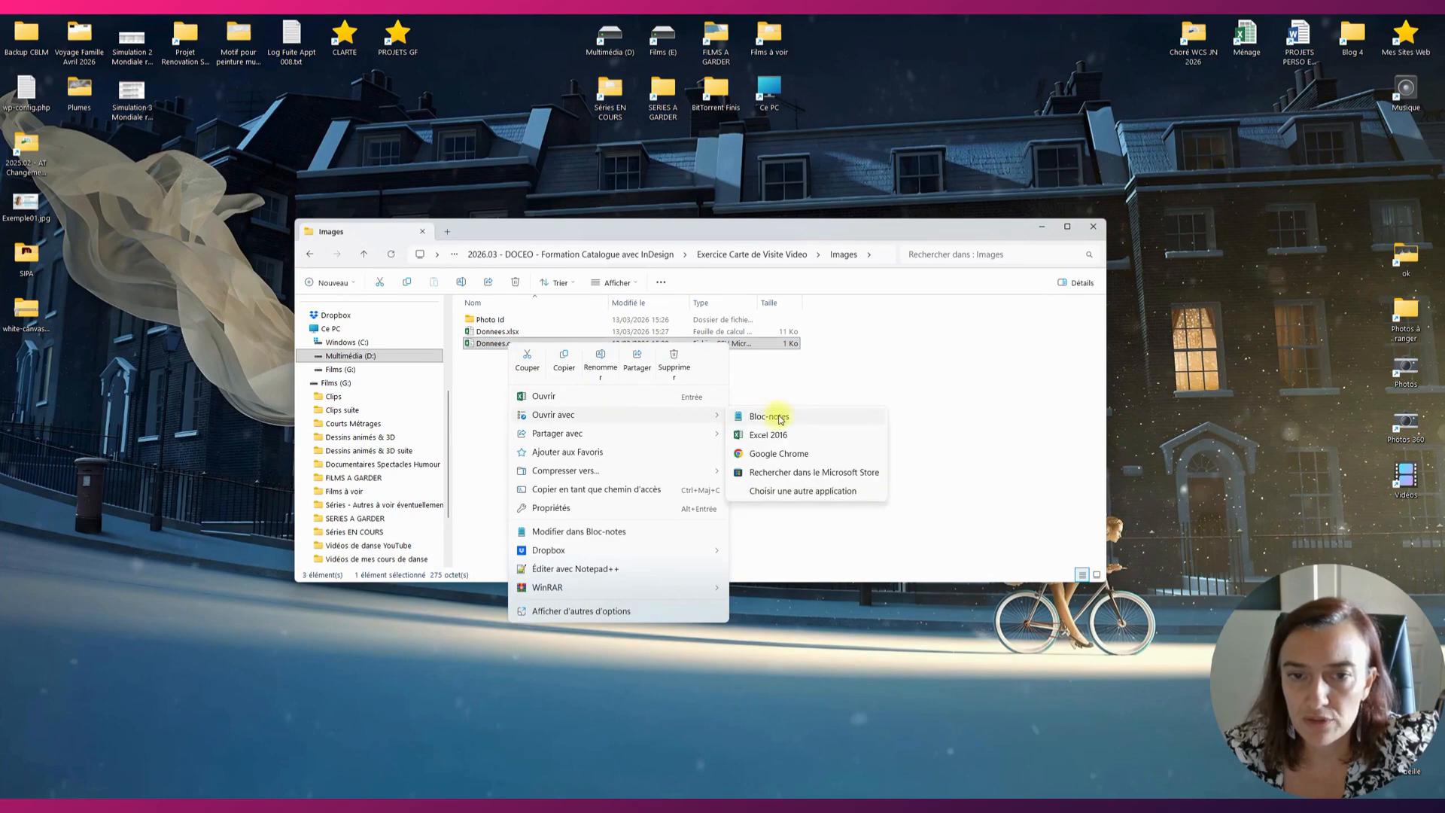
click(775, 413)
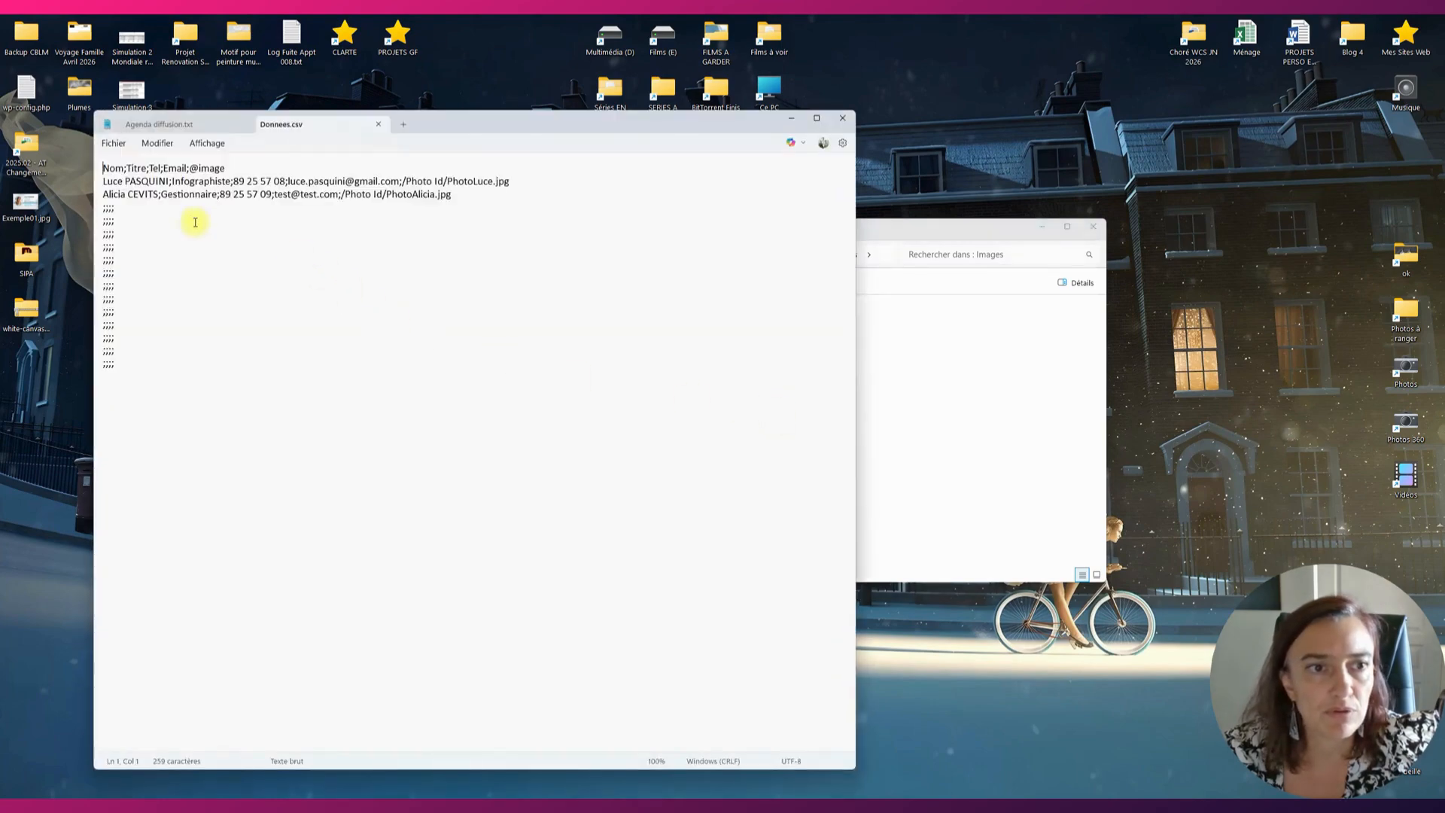
Remove the lines containing only semicolons below the last record in Donnees.csv, then save and close the file.
drag(122, 364, 98, 206)
key(Delete)
key(BackSpace)
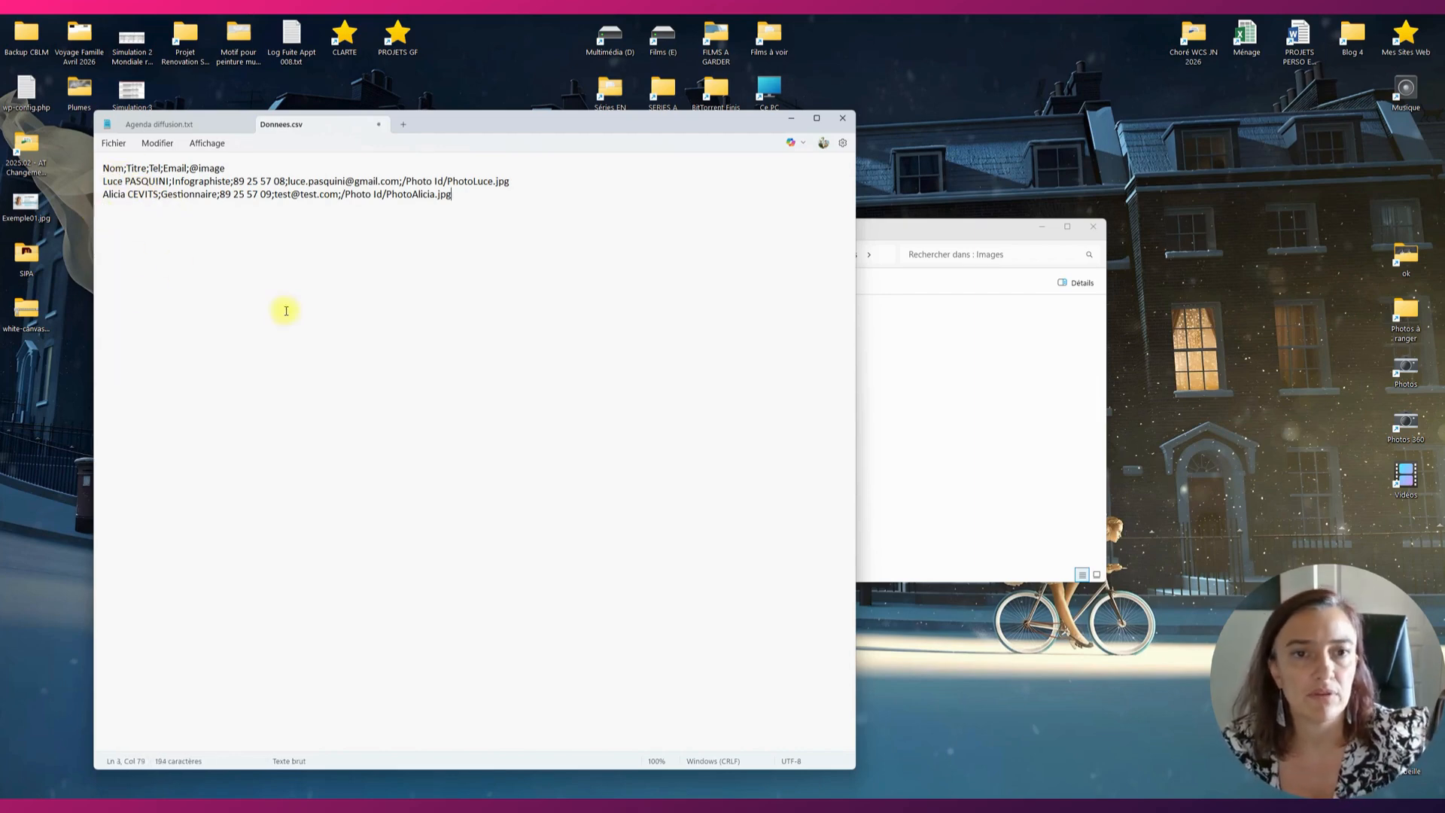
click(286, 311)
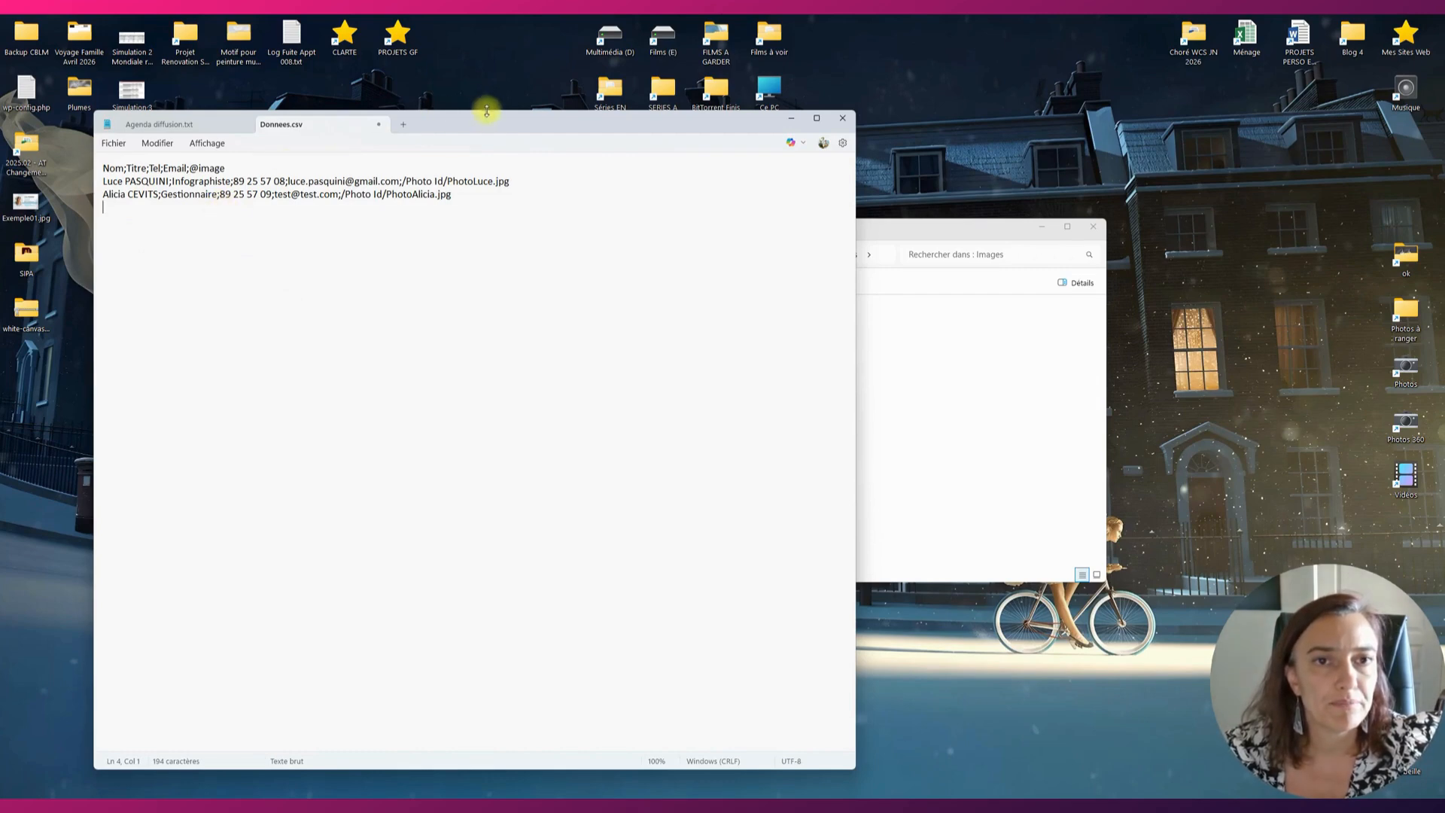
drag(496, 128, 479, 212)
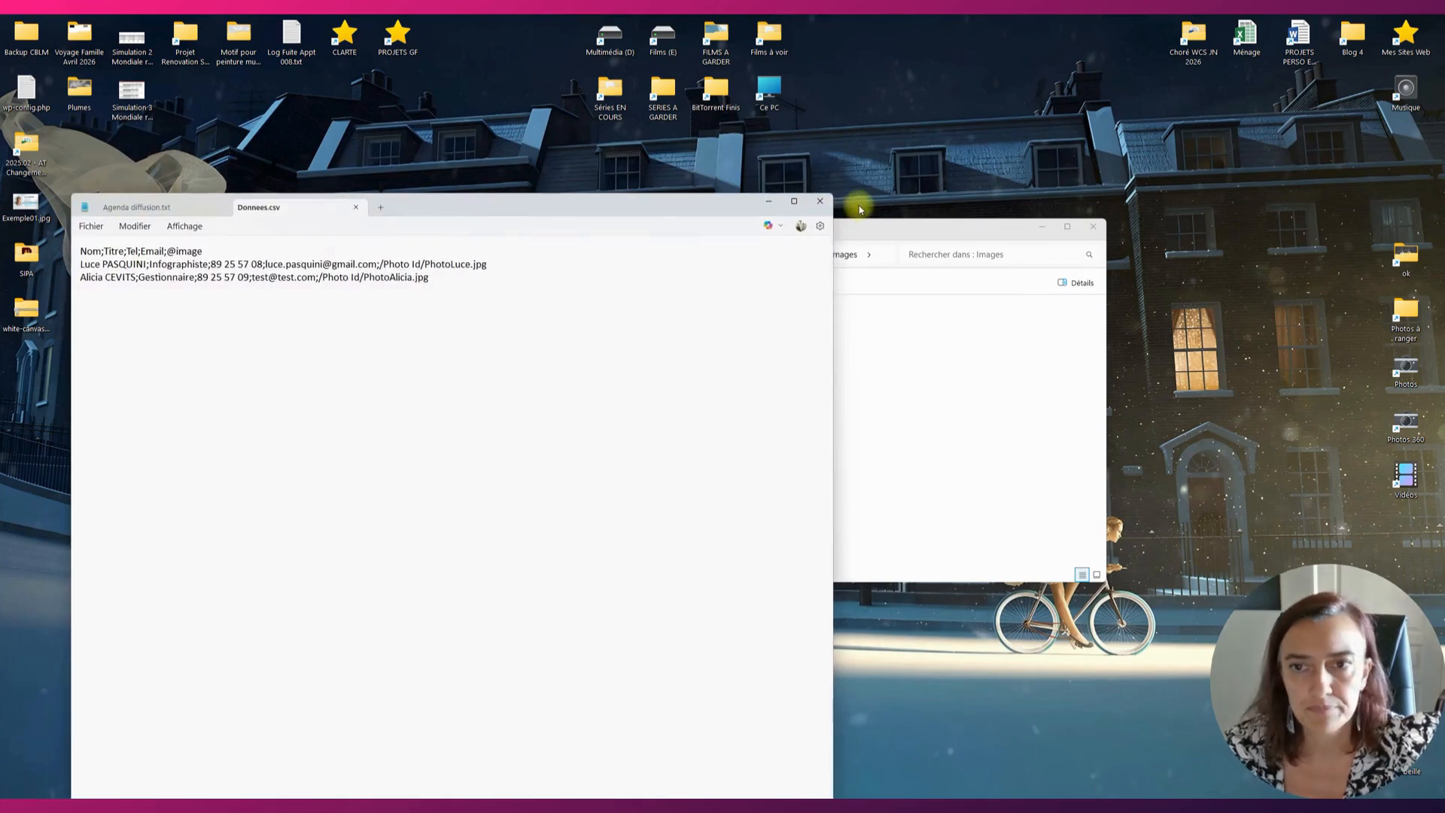
click(819, 201)
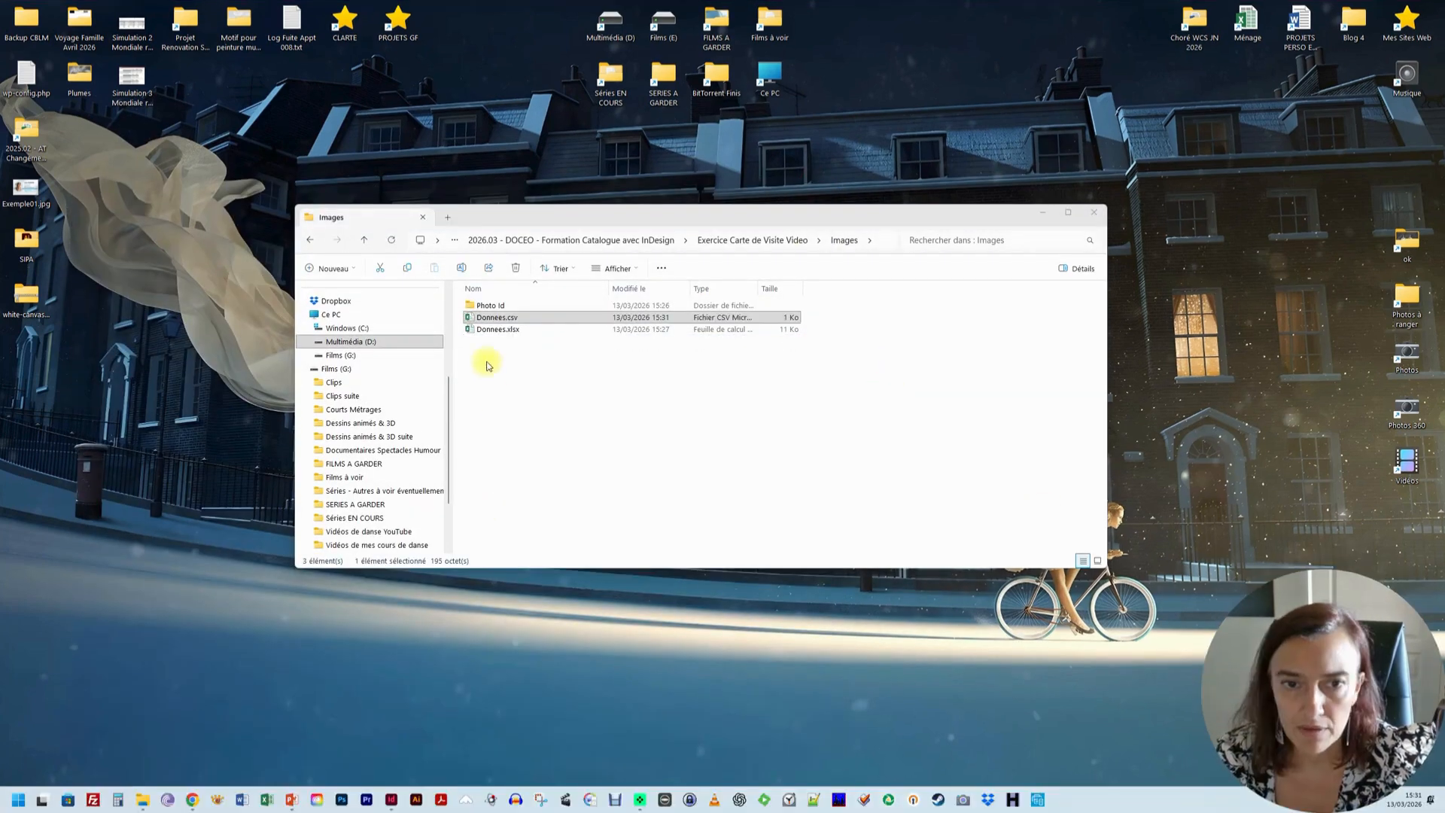
Switch to the CarteVisite.indd document in InDesign and display the data merge utility (Fusion des données).
click(496, 334)
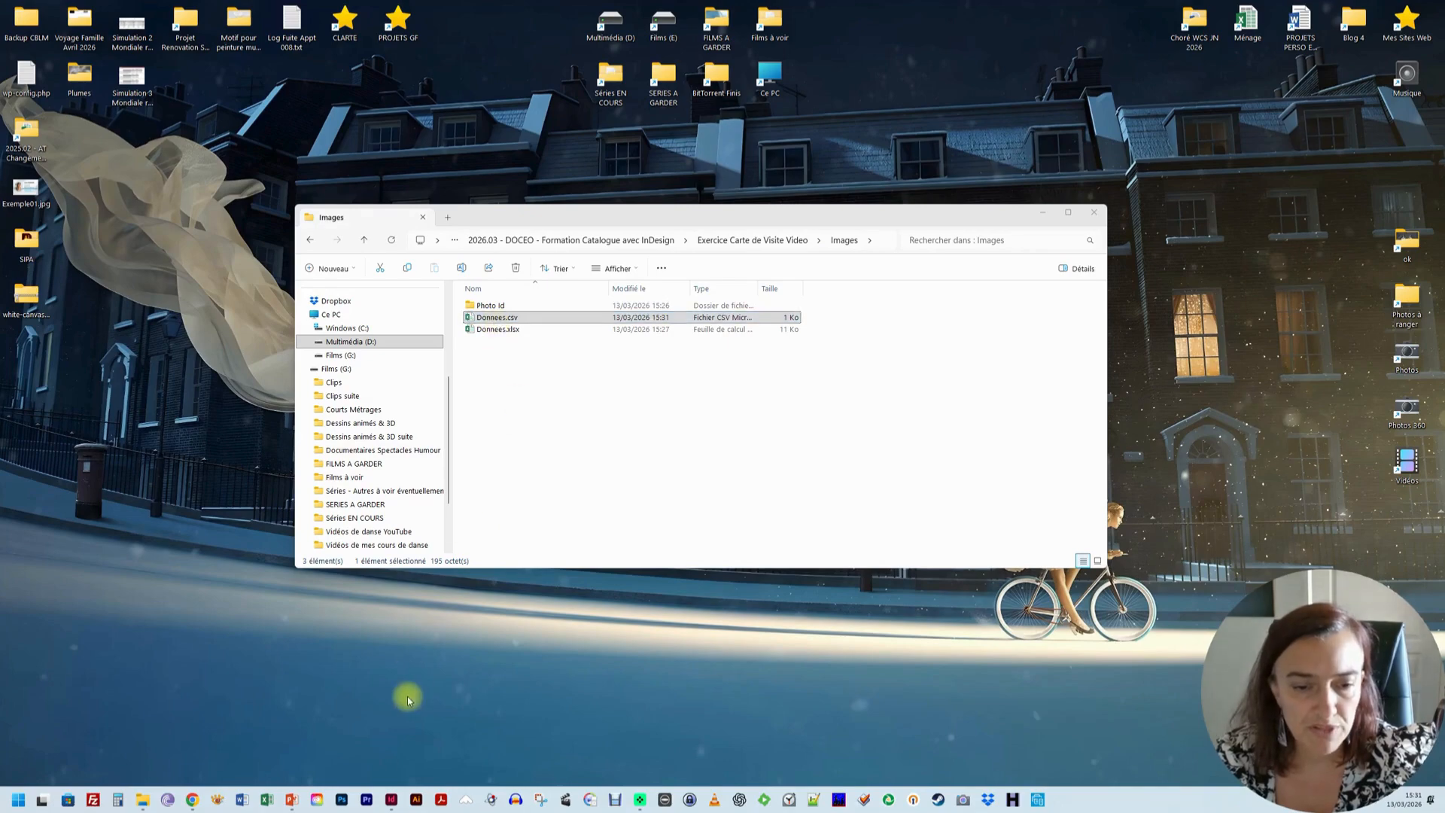
click(392, 802)
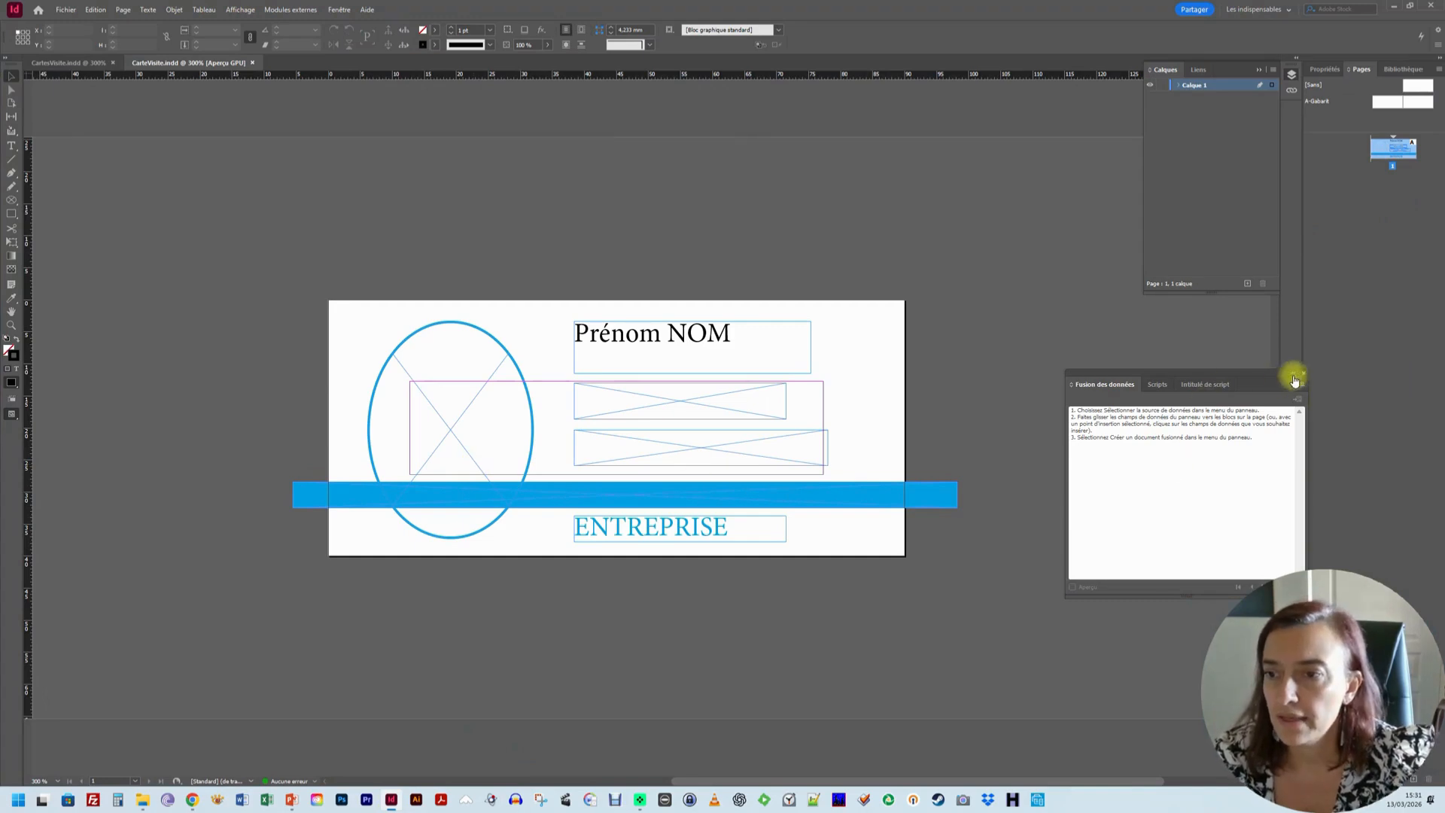
click(1304, 373)
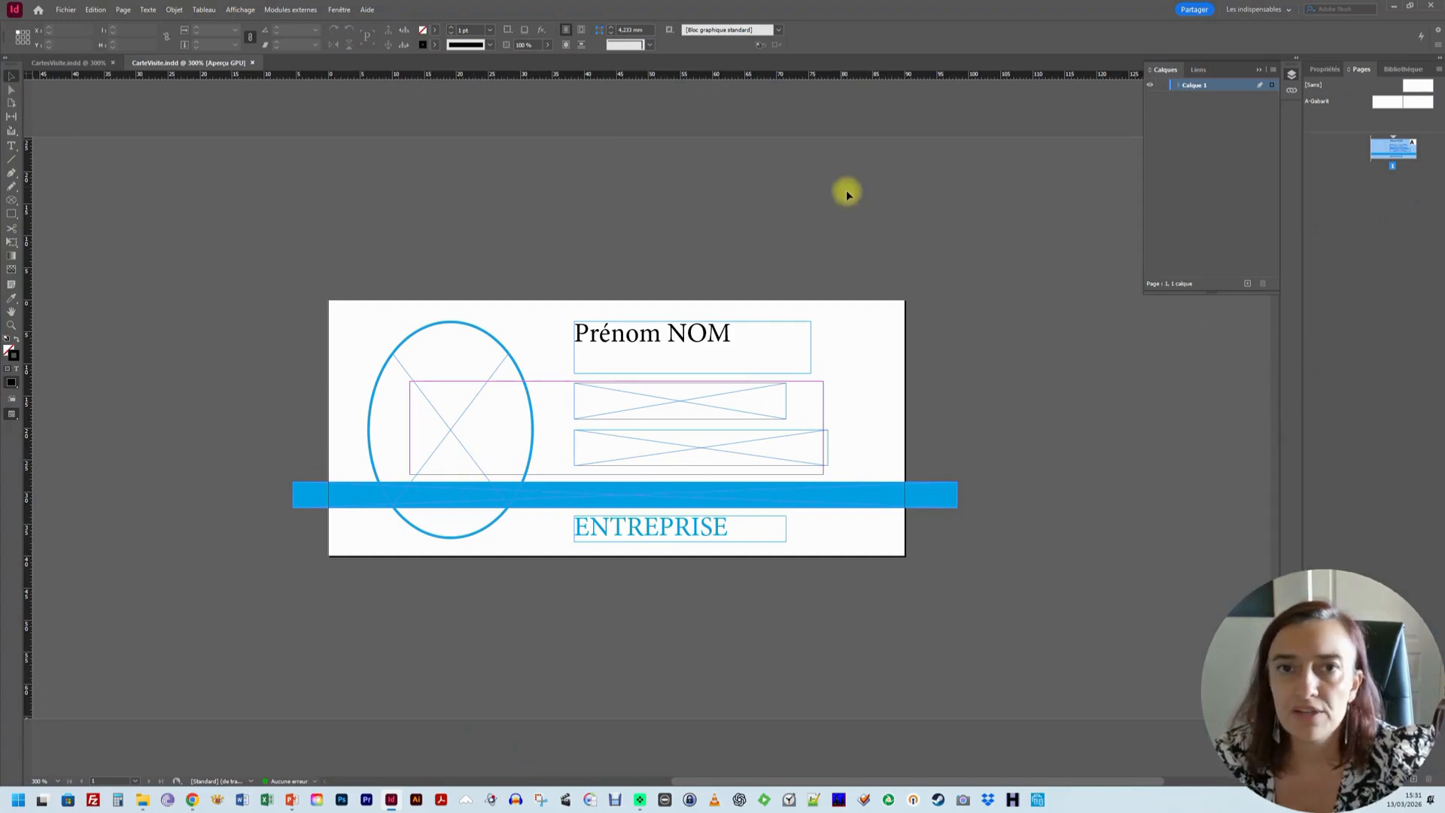
click(336, 9)
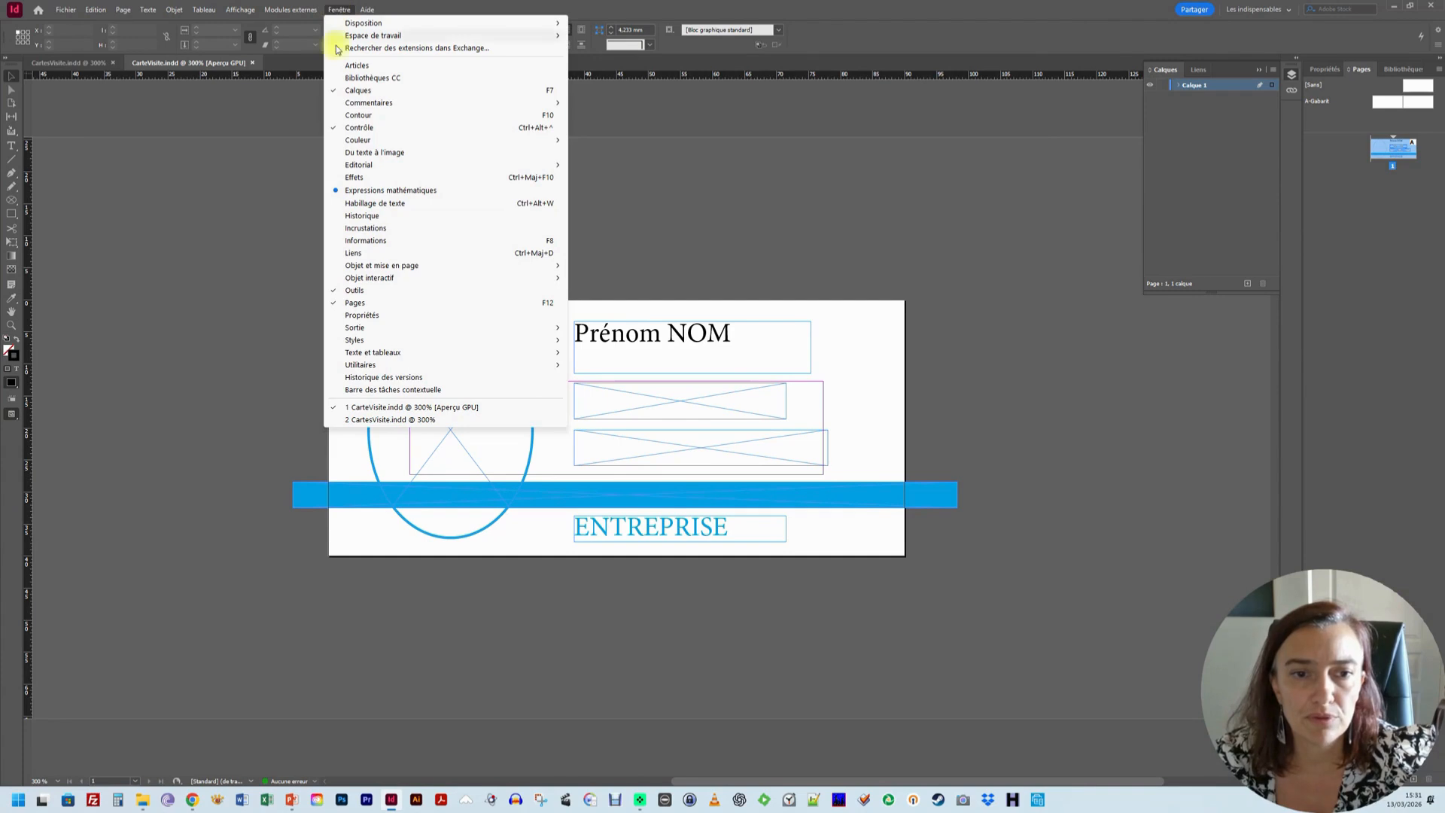
mouse_move(433, 366)
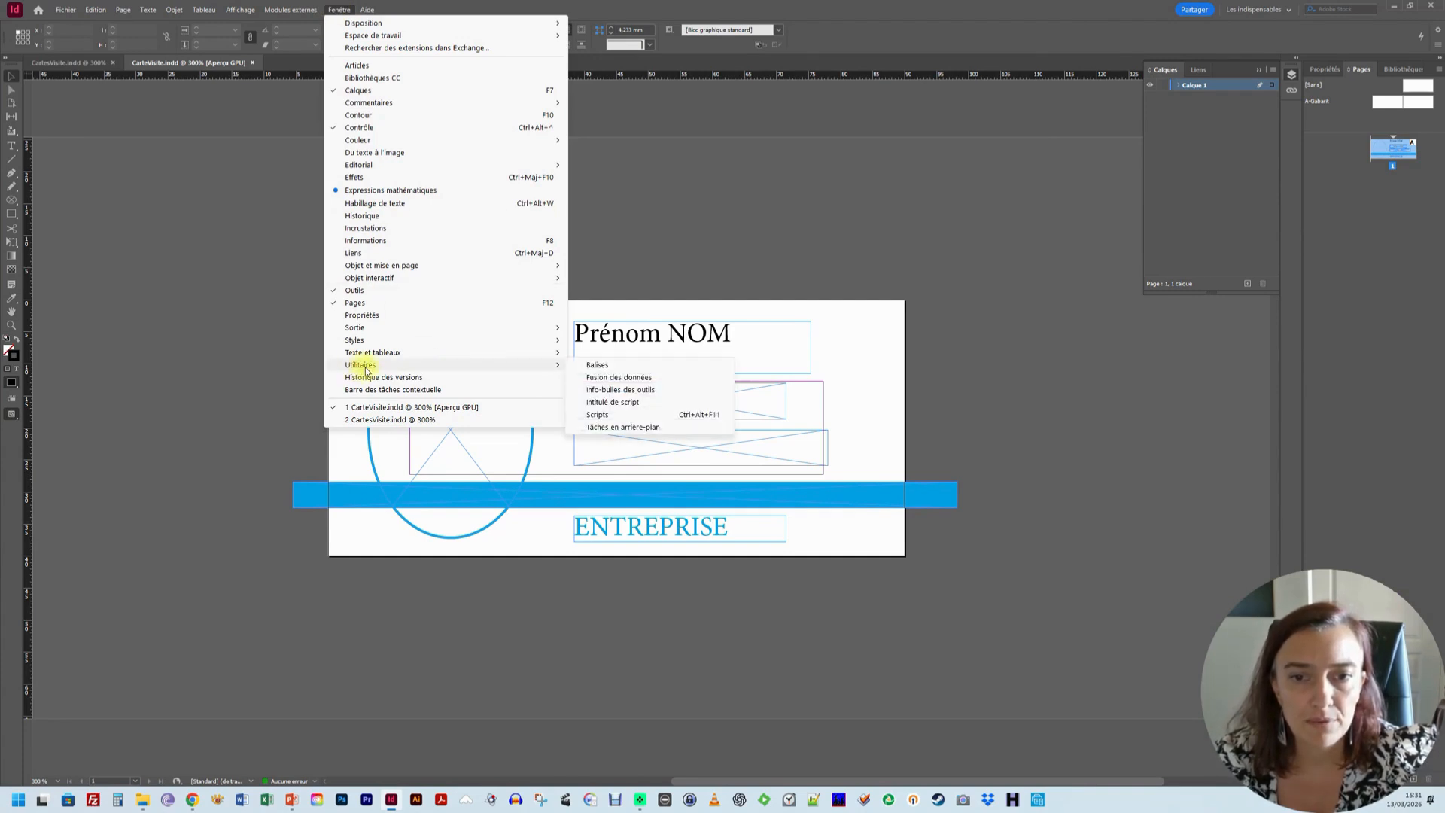
click(640, 377)
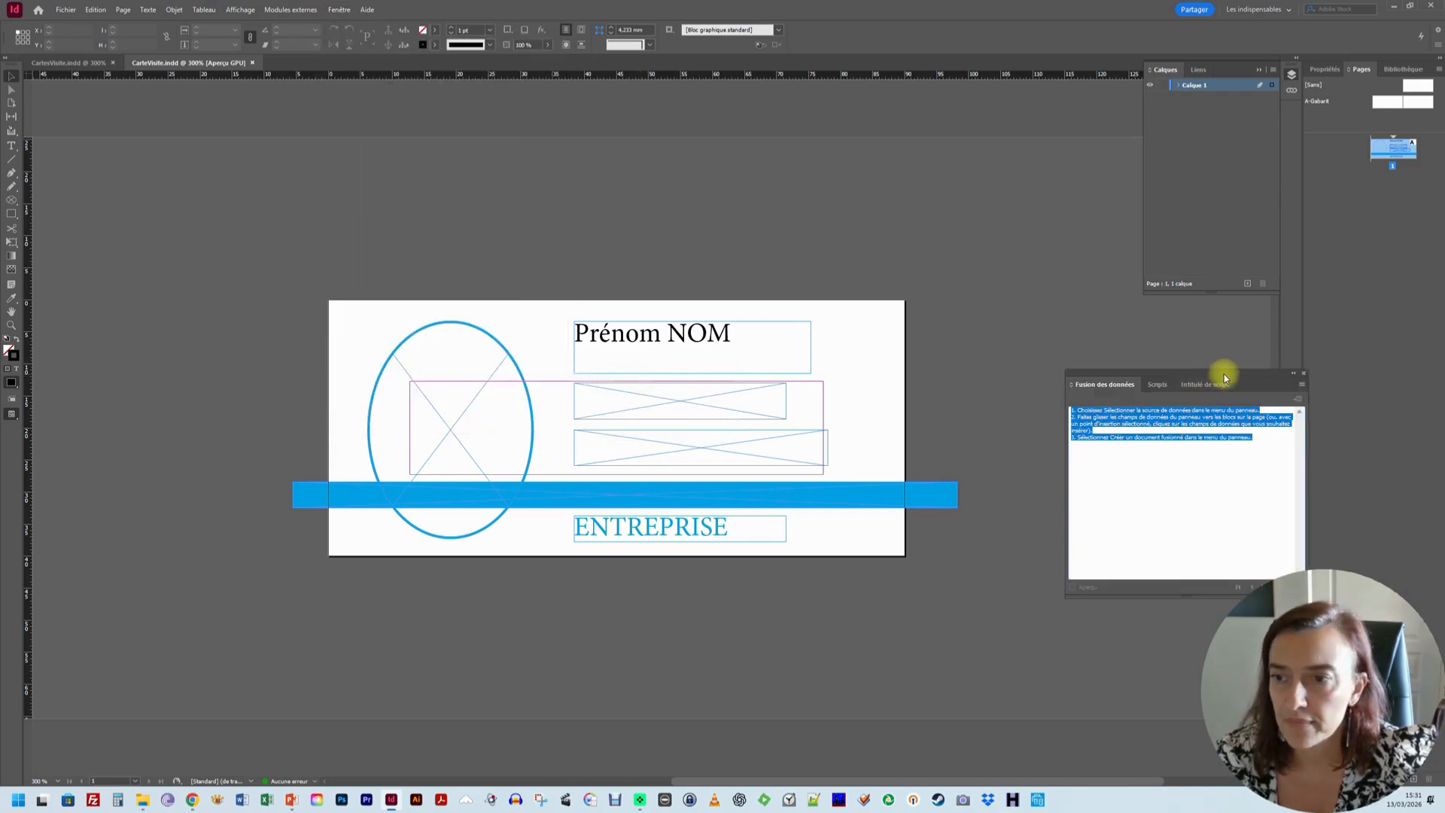
Load Donnees.csv from the Images folder of Exercice Carte de Visite Video as the data merge source.
drag(1219, 377, 1016, 120)
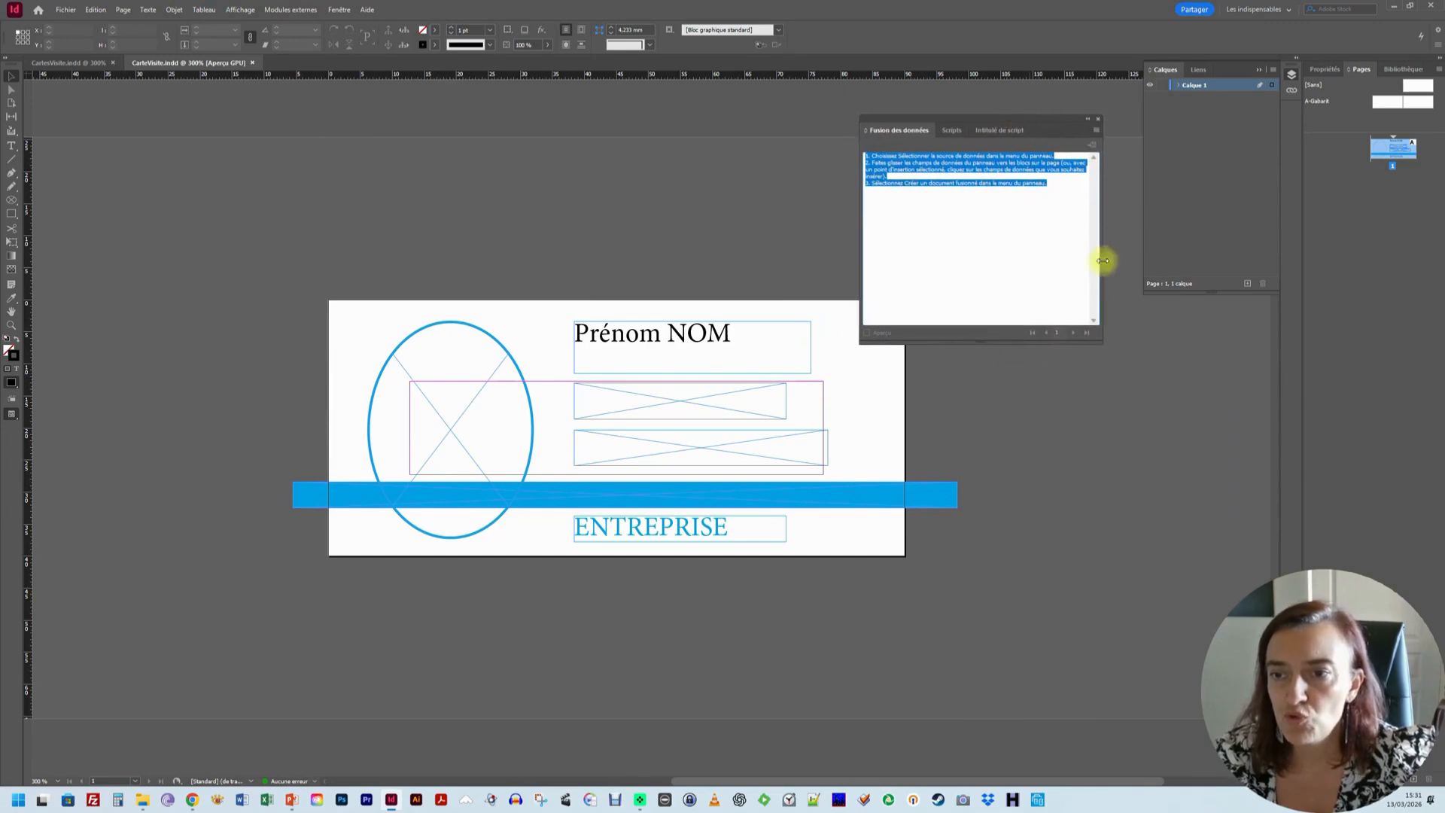
drag(1099, 337, 1121, 437)
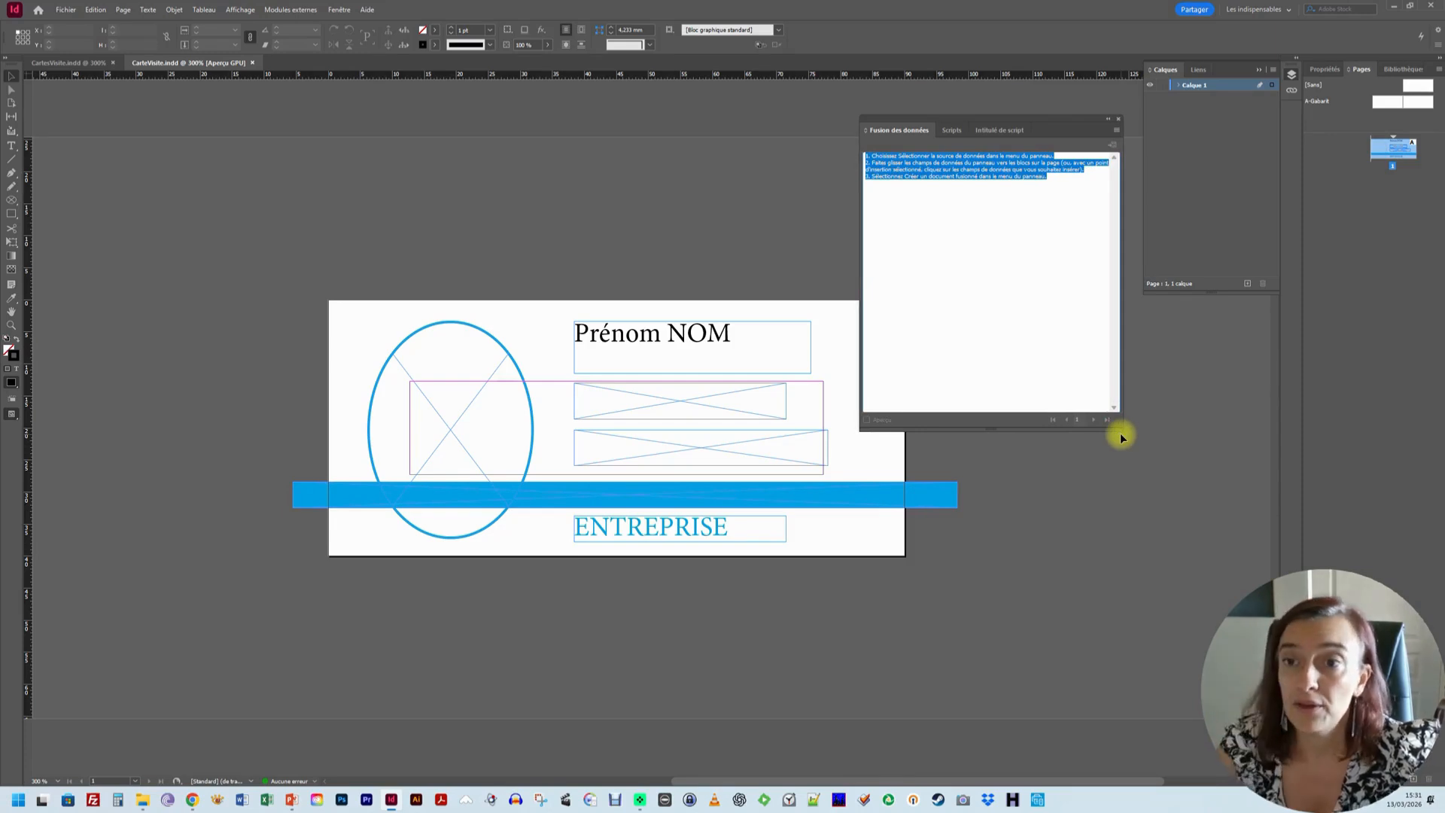
click(1117, 129)
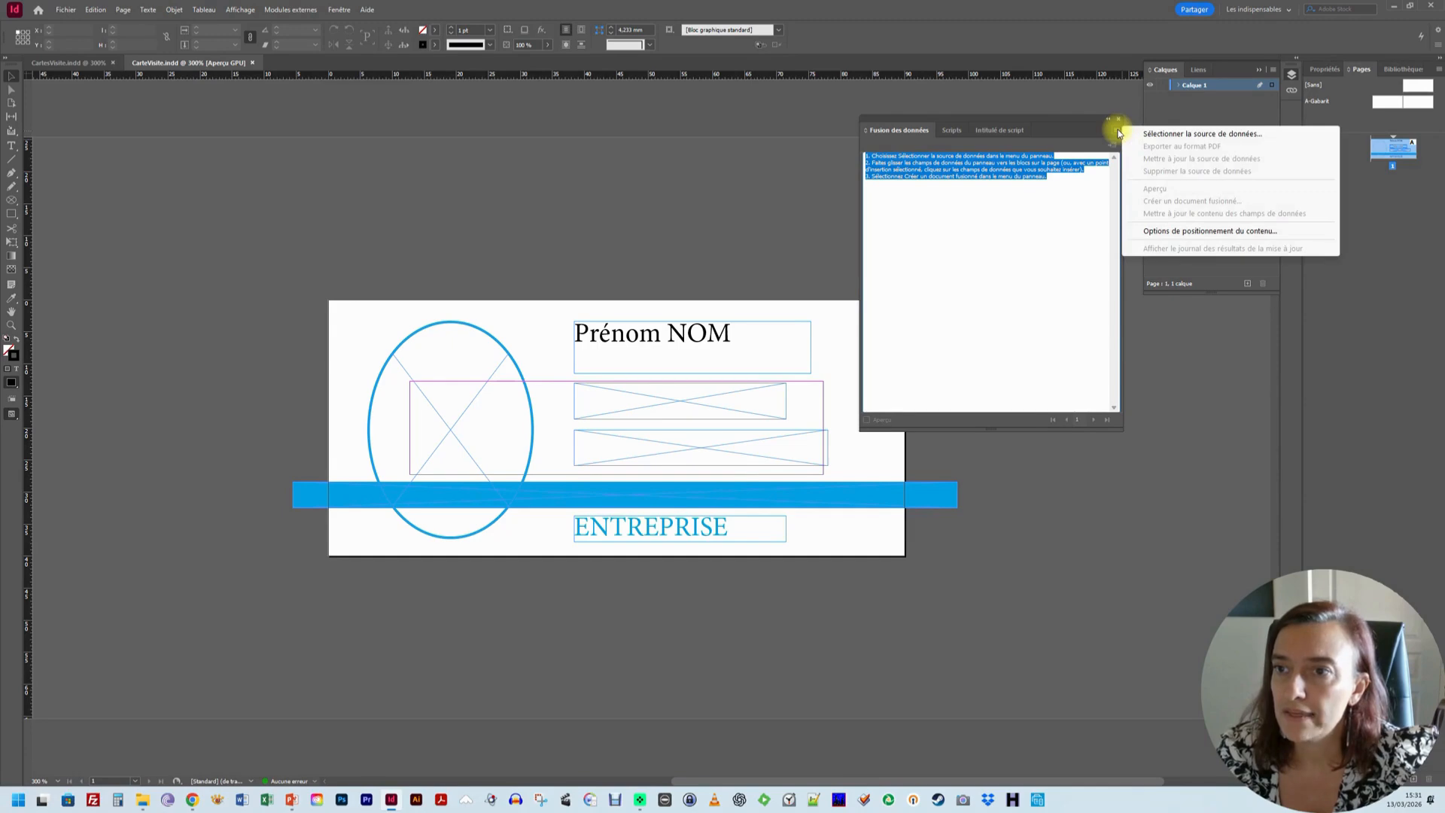
click(1154, 135)
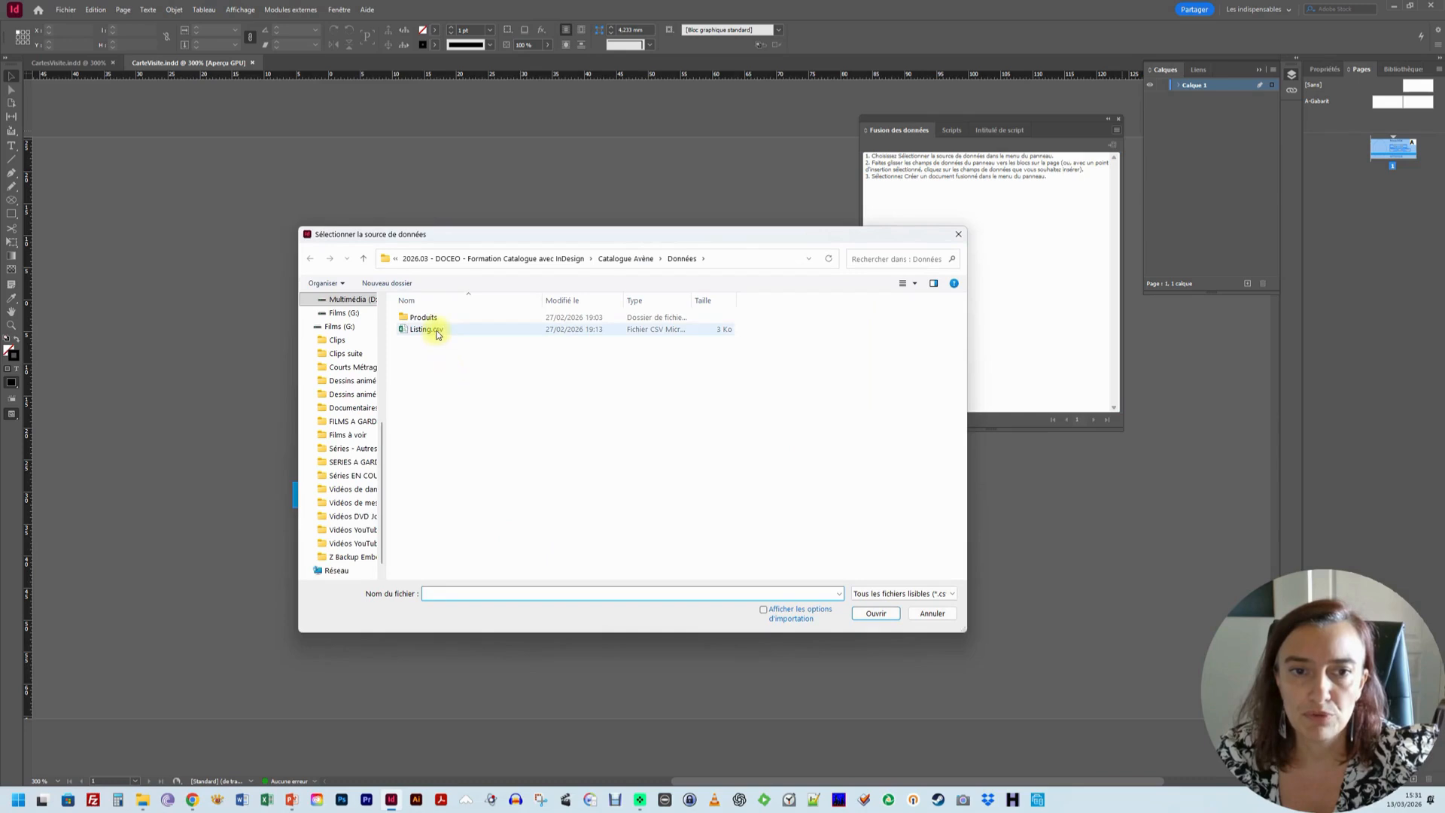
click(536, 259)
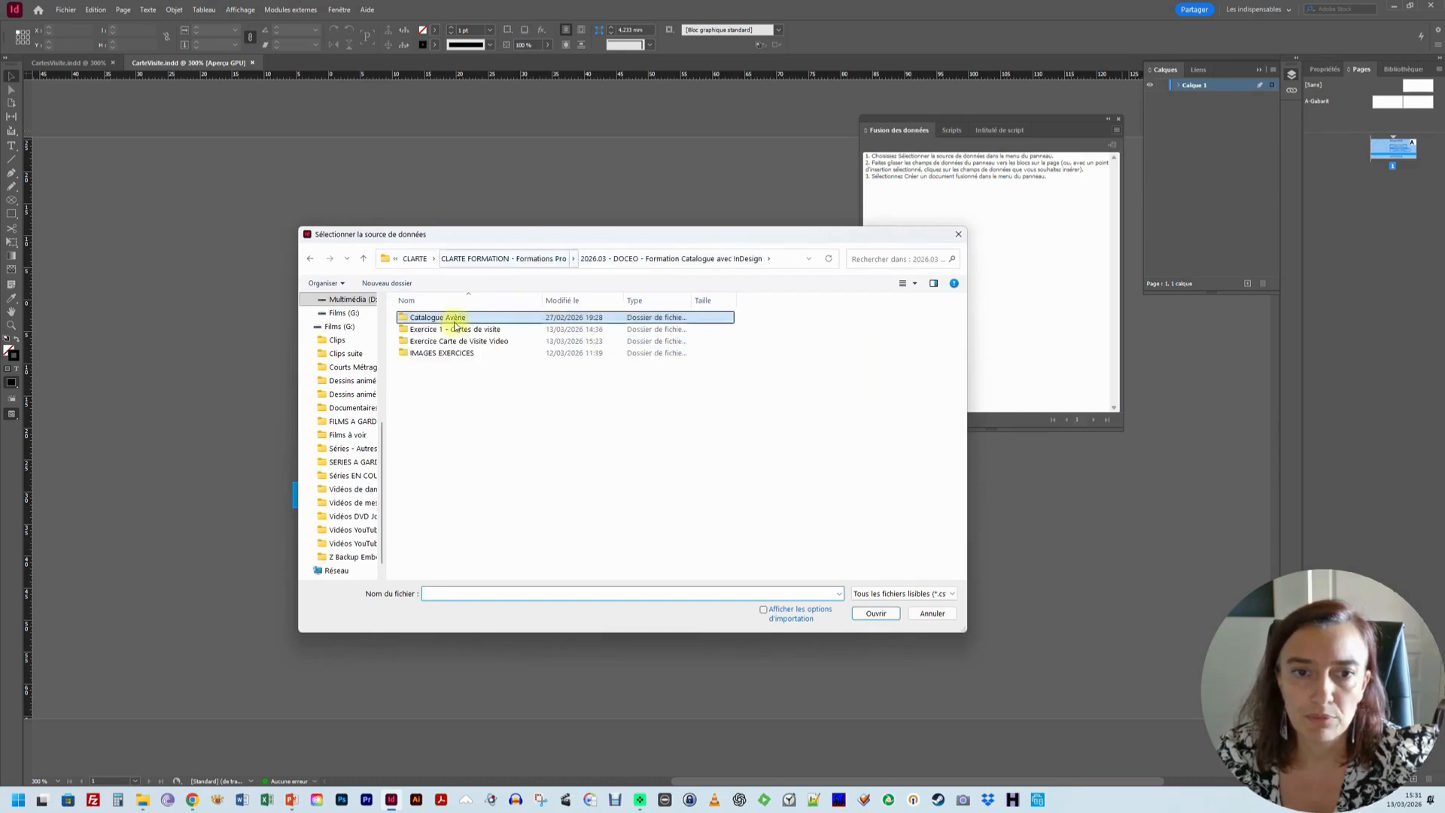
double_click(443, 340)
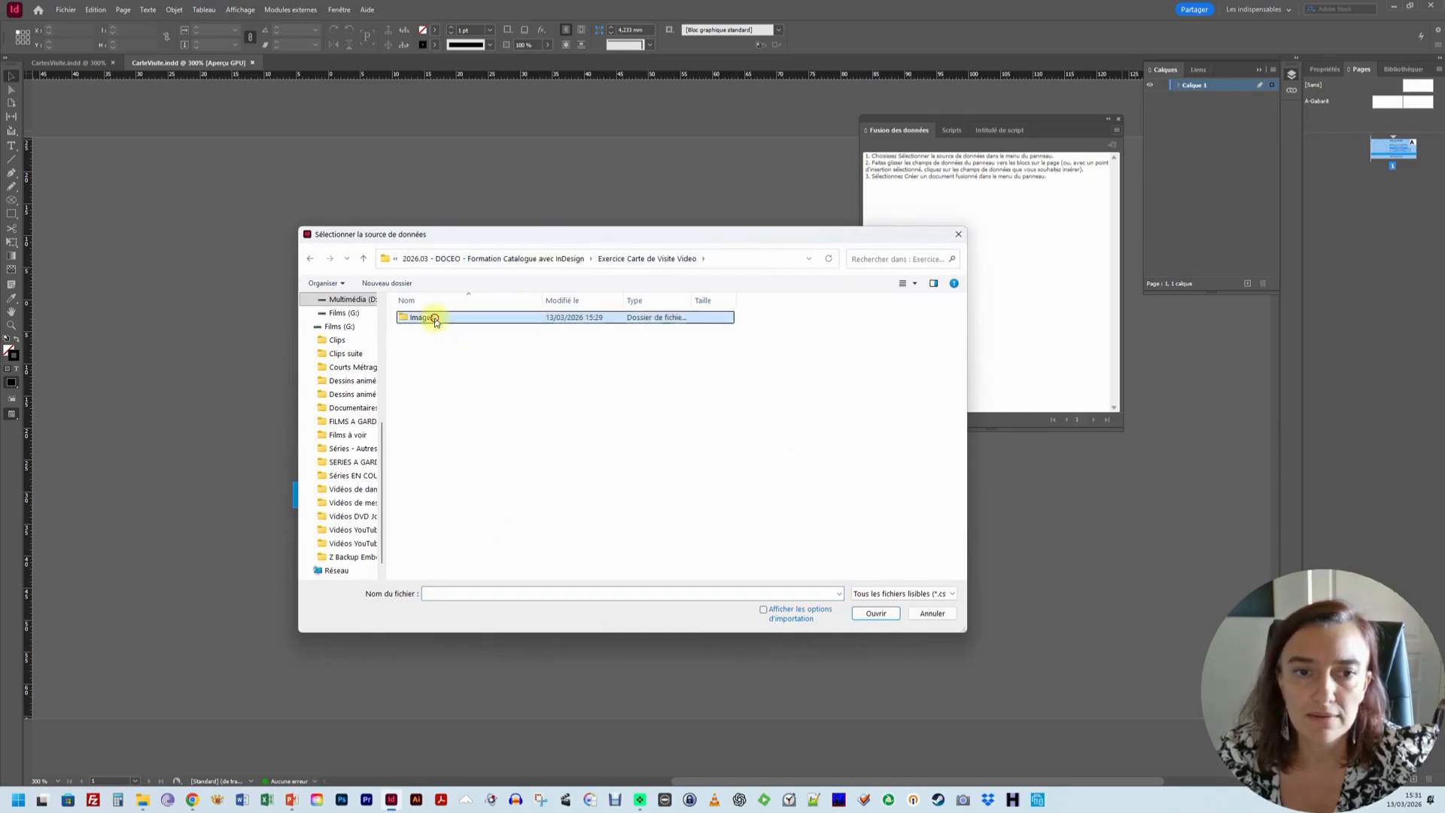
double_click(416, 317)
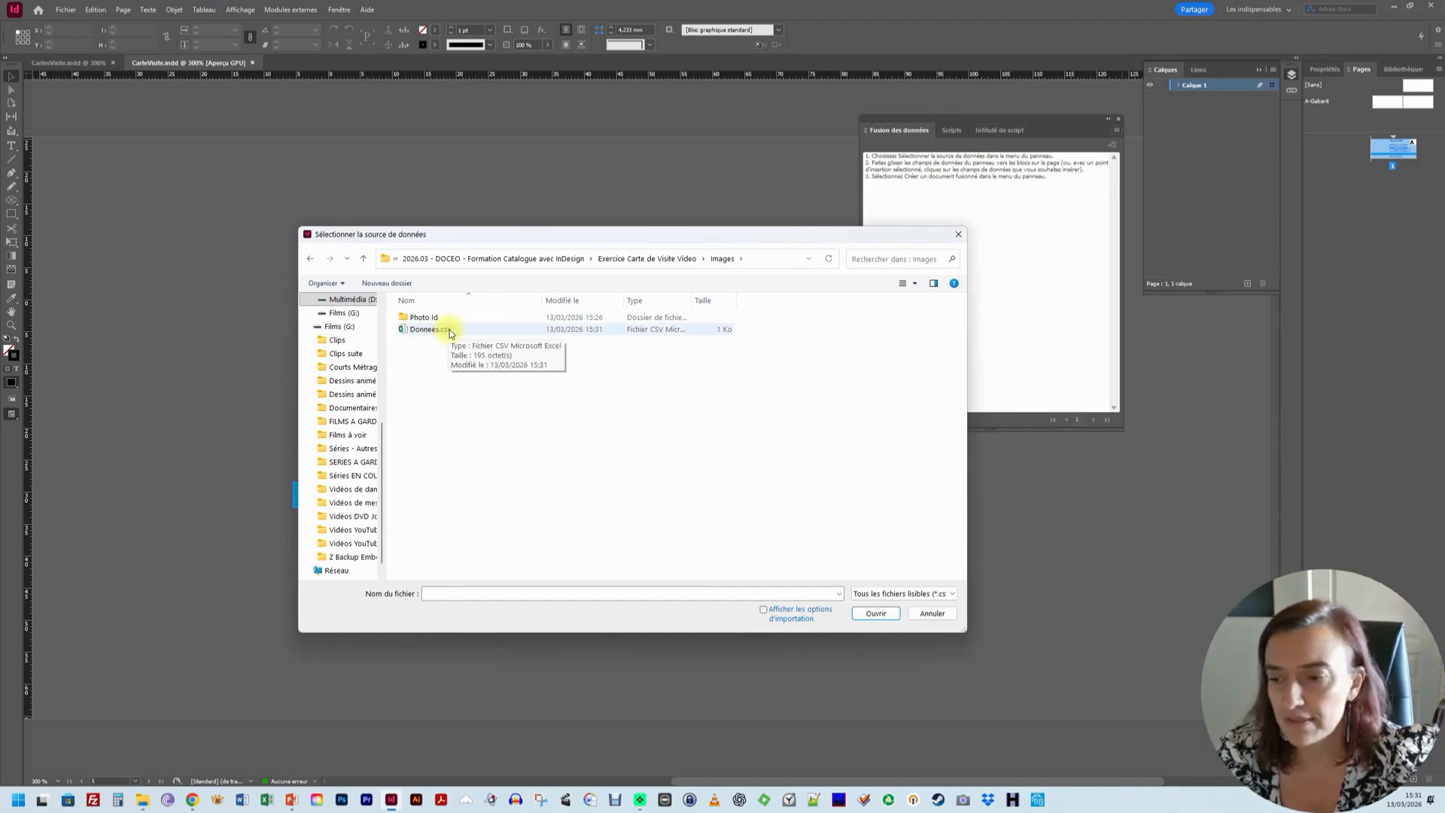
click(448, 331)
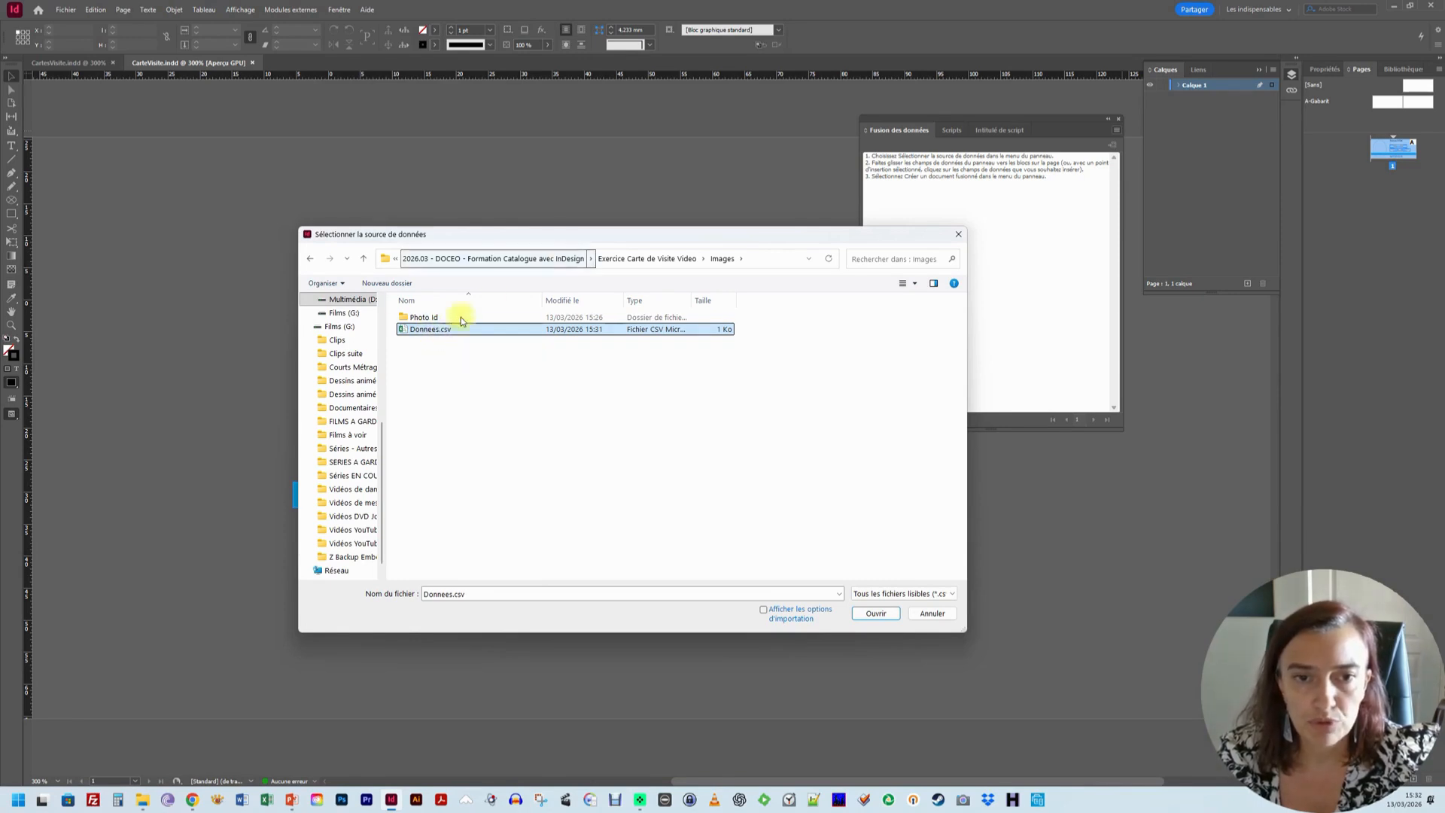
drag(602, 240, 1012, 251)
double_click(832, 343)
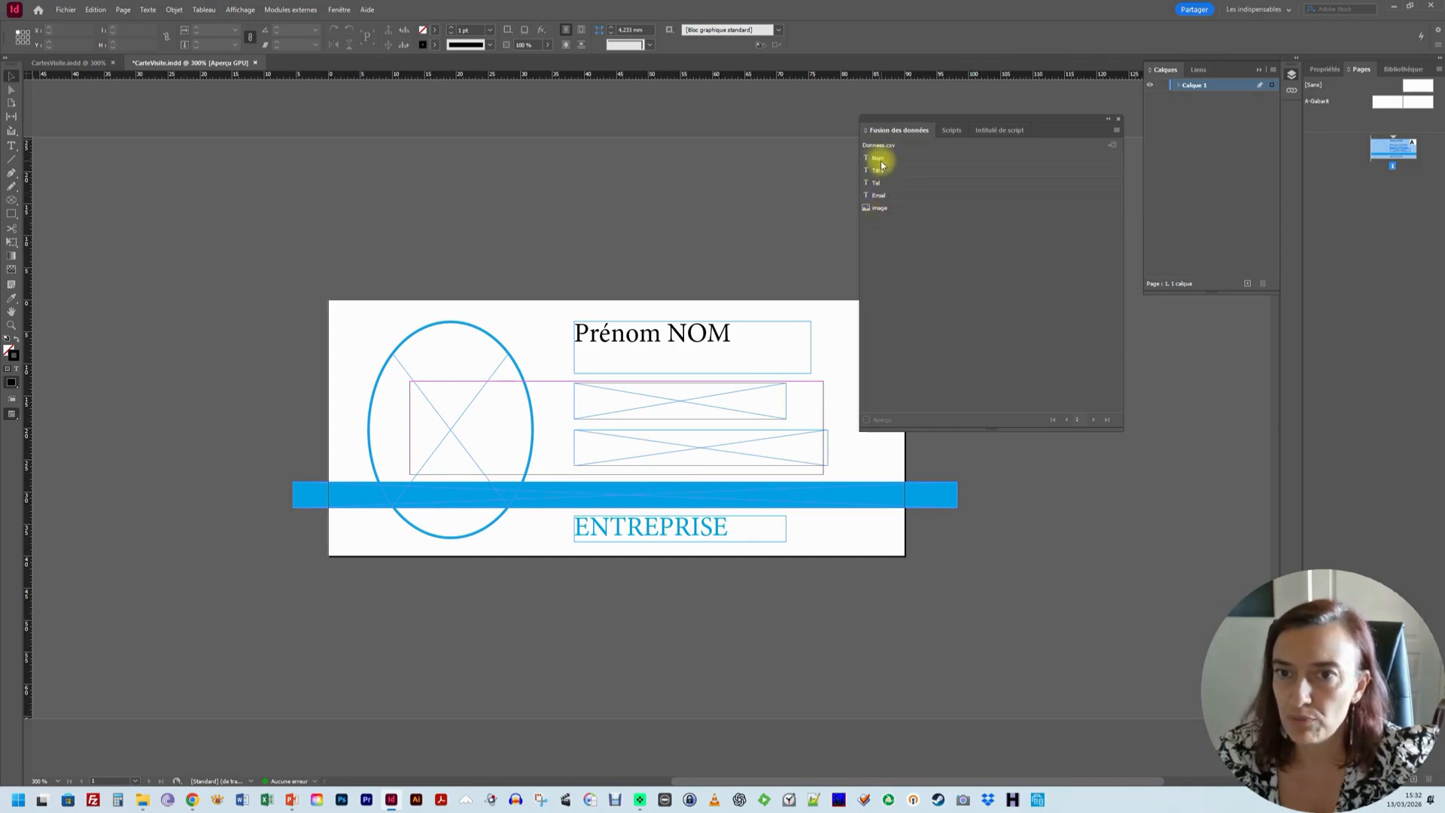
Insert the Nom field in the name frame, Tel in the first empty frame and Email in the second.
drag(879, 159, 648, 341)
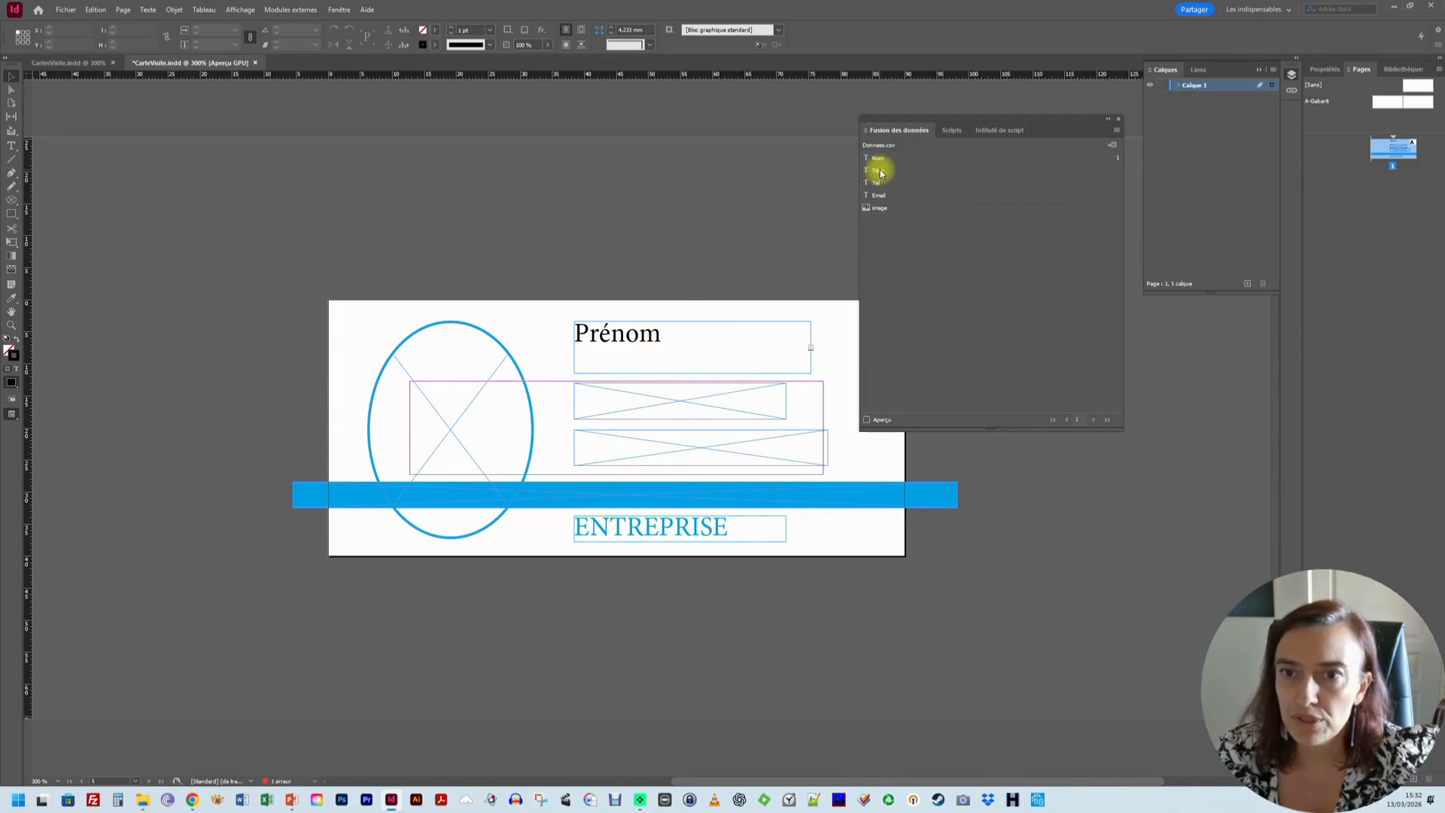
drag(877, 184, 639, 410)
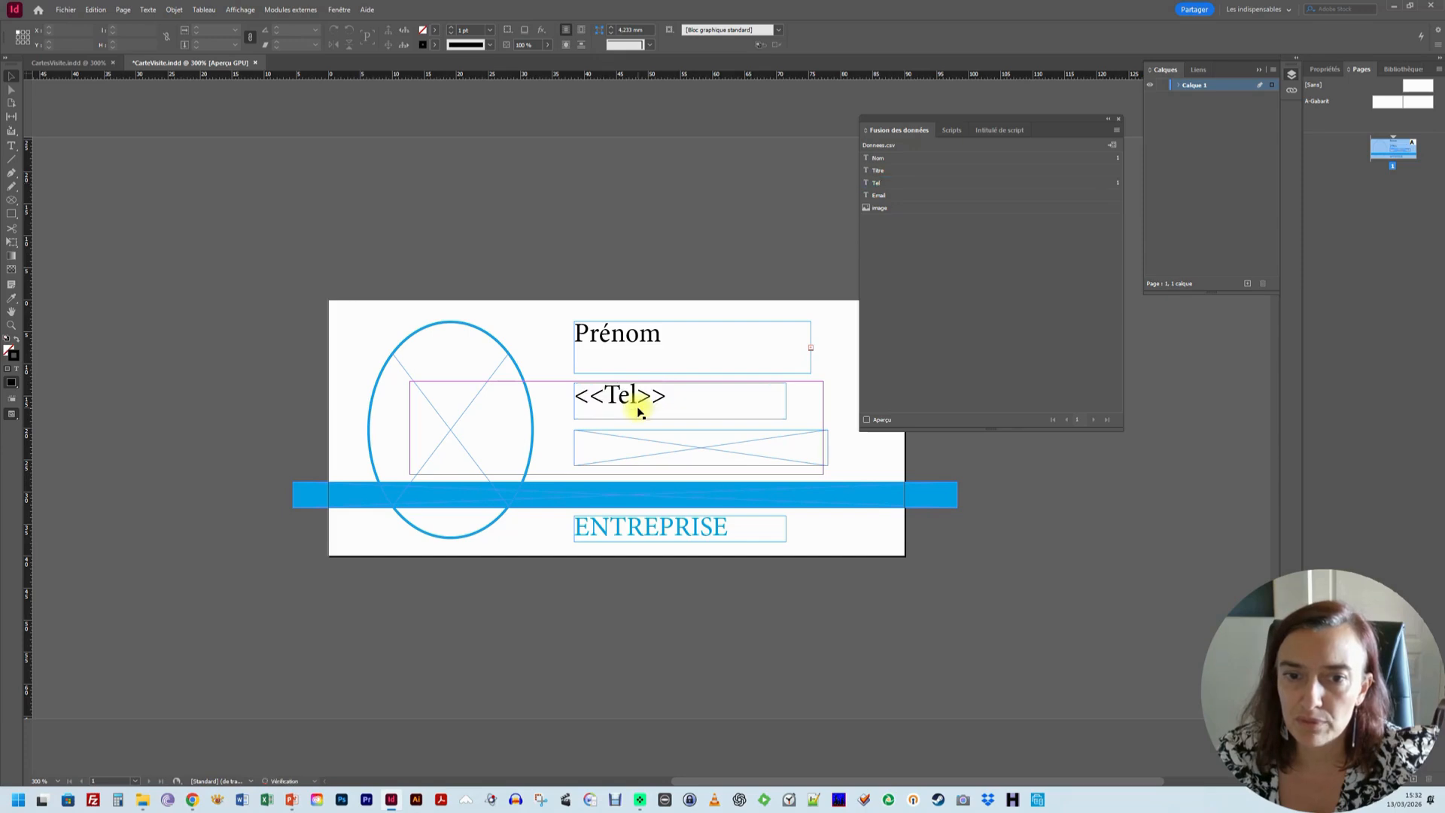
drag(877, 194, 656, 459)
Widen the name frame to about 65 mm and delete the "Prénom NOM" placeholder text before the Nom field.
click(781, 351)
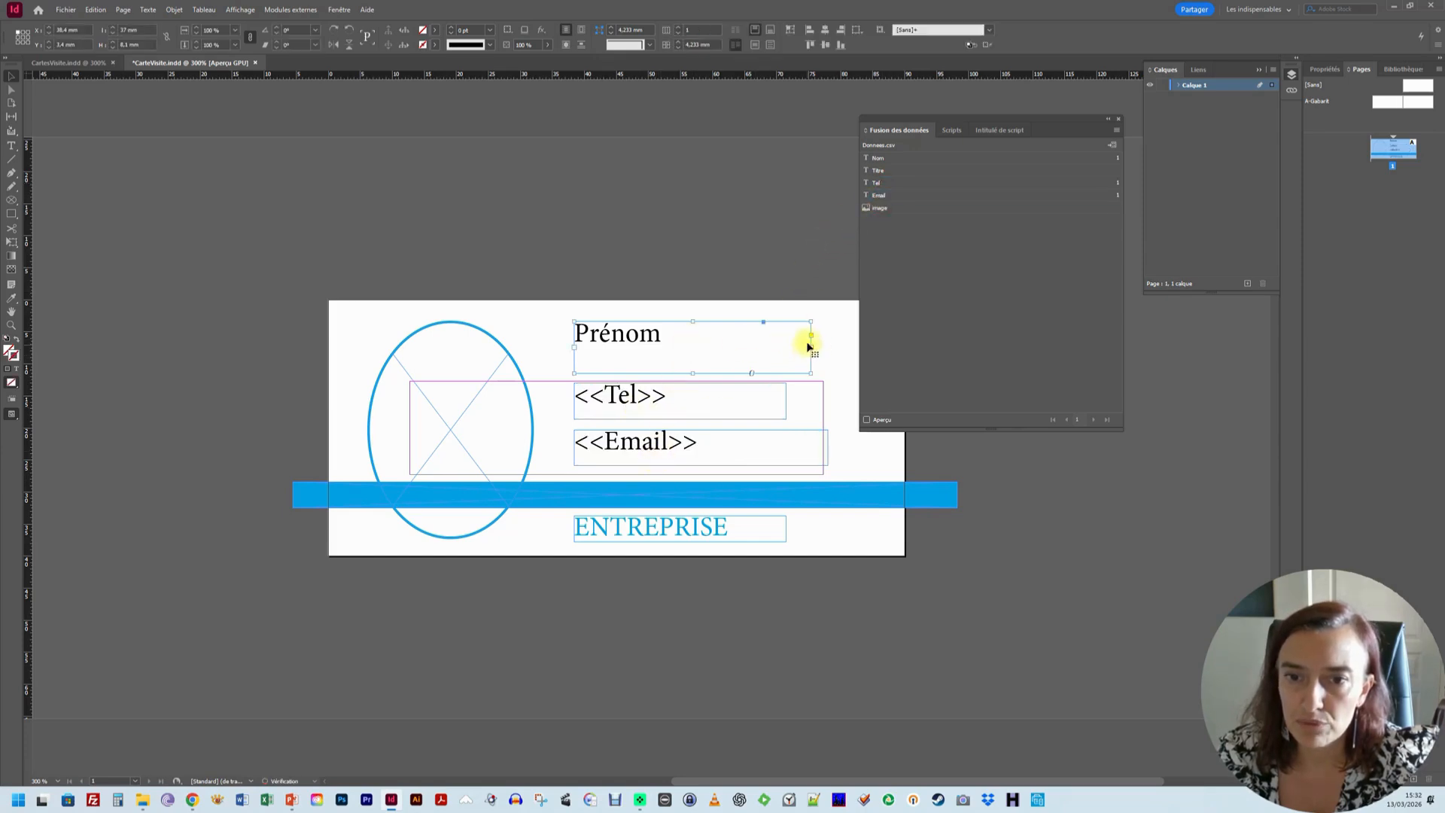
drag(810, 372, 988, 371)
double_click(736, 332)
drag(734, 332, 576, 337)
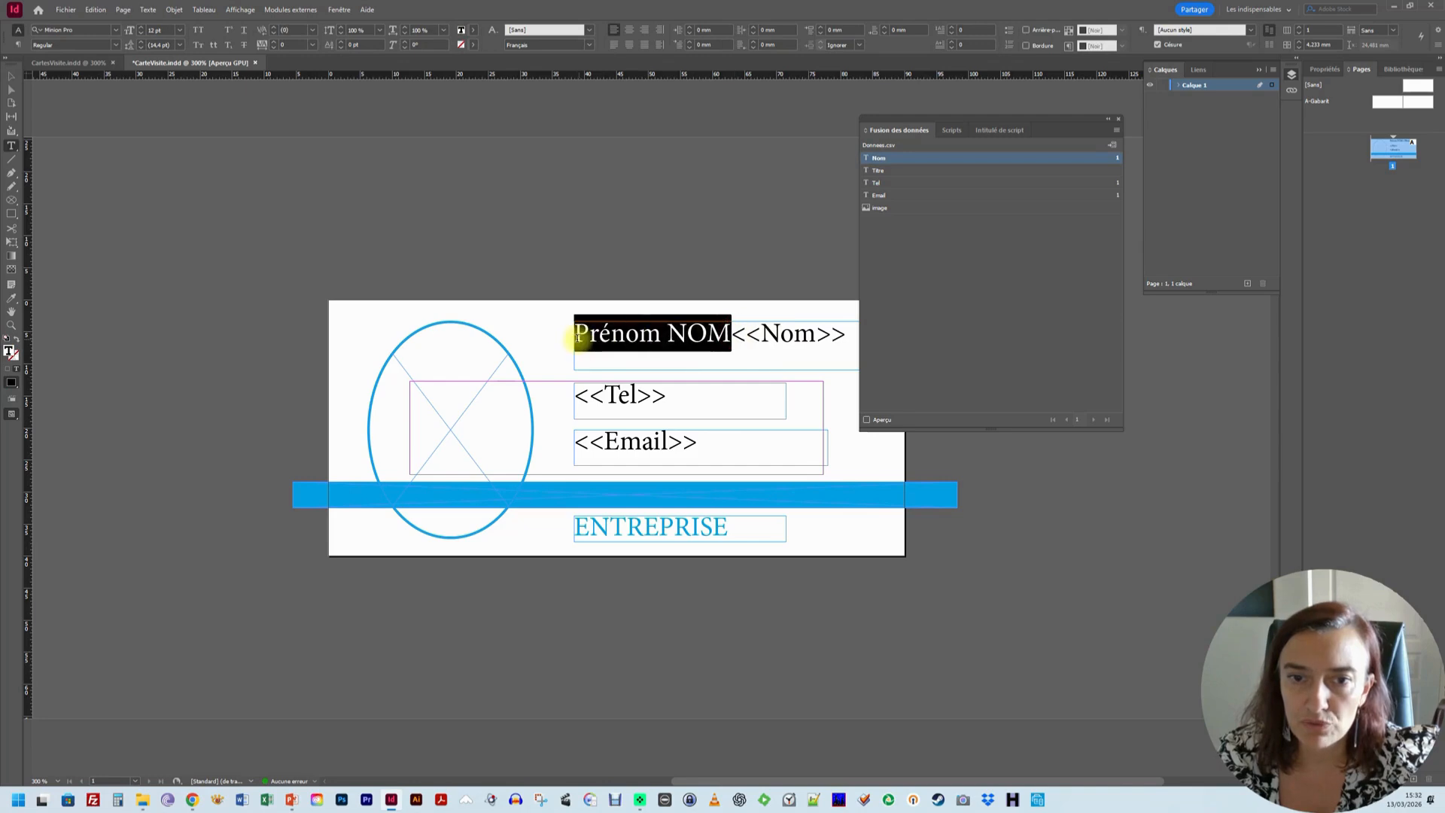
key(BackSpace)
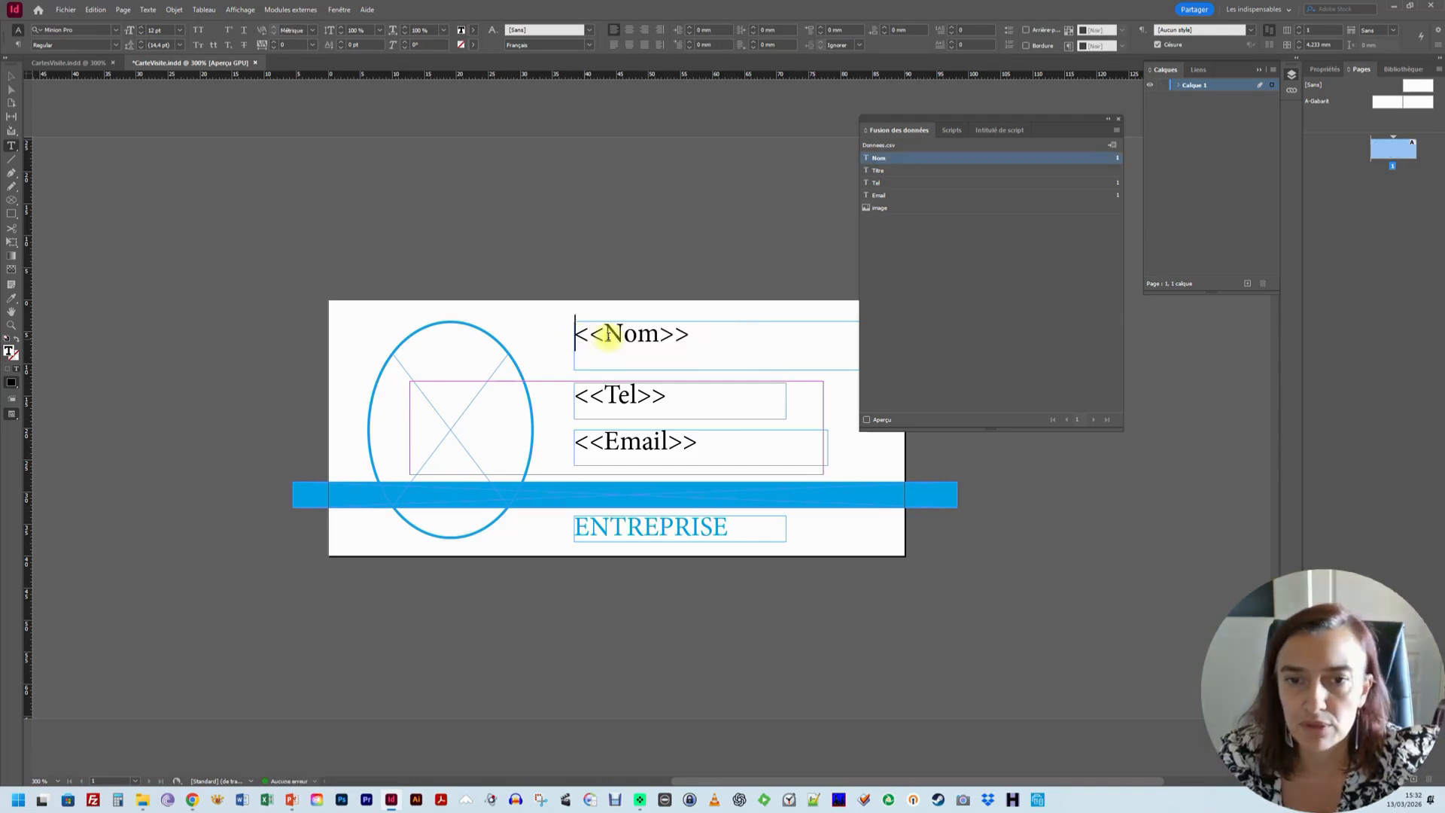
Set the font of the Nom, Tel and Email frames to Arial Regular.
drag(713, 334, 574, 335)
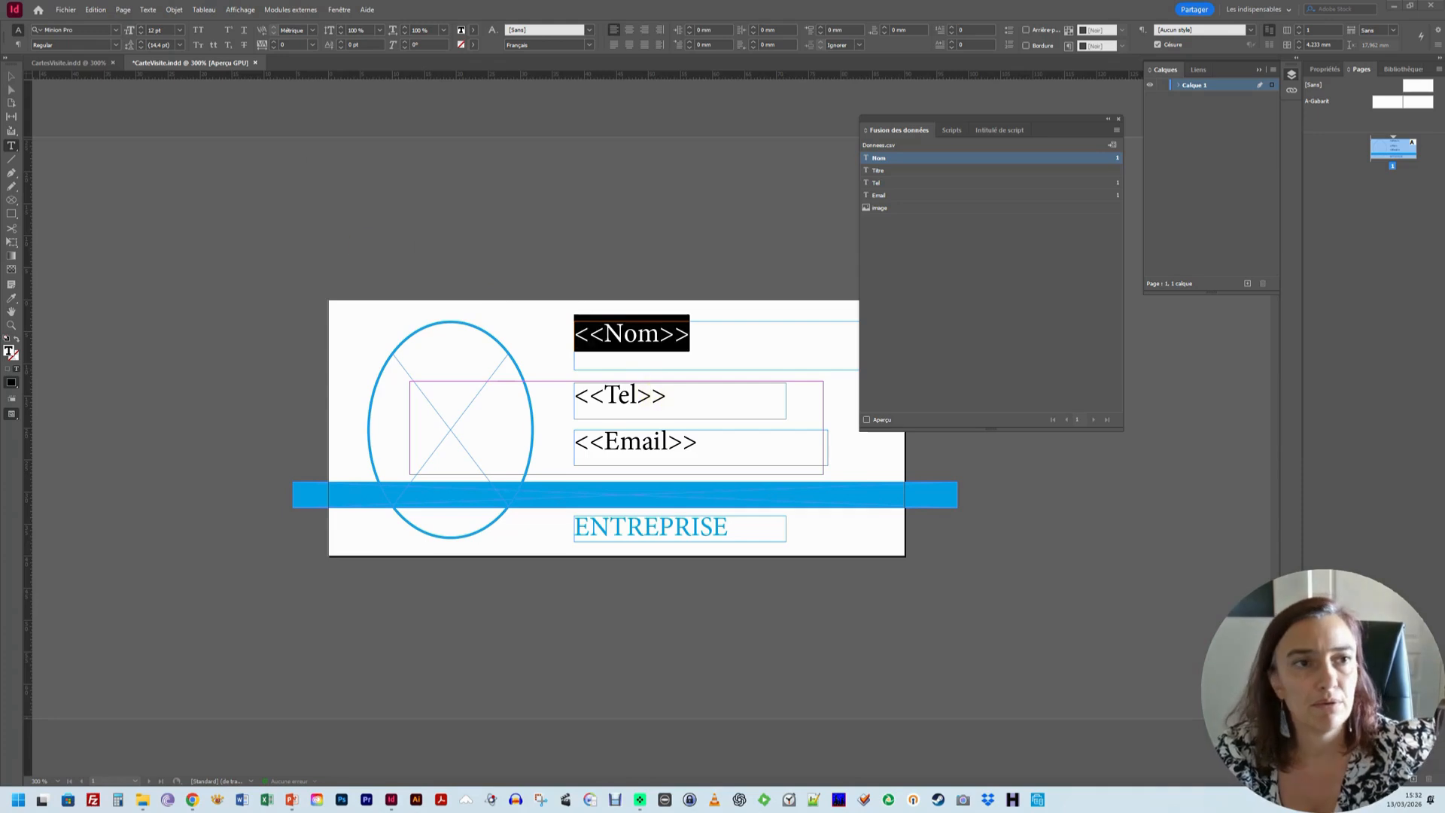
click(12, 76)
shift+click(662, 395)
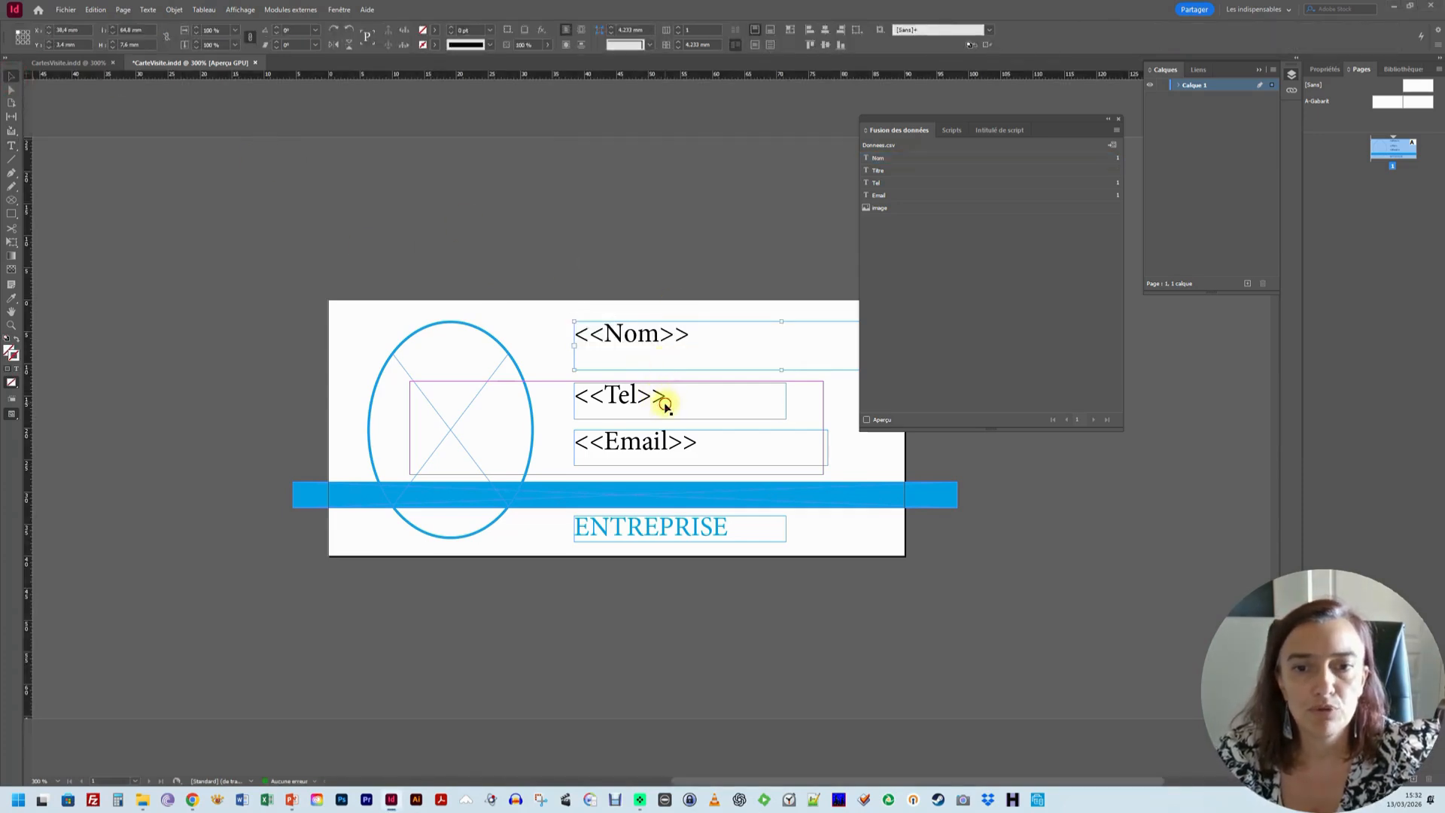
shift+click(662, 436)
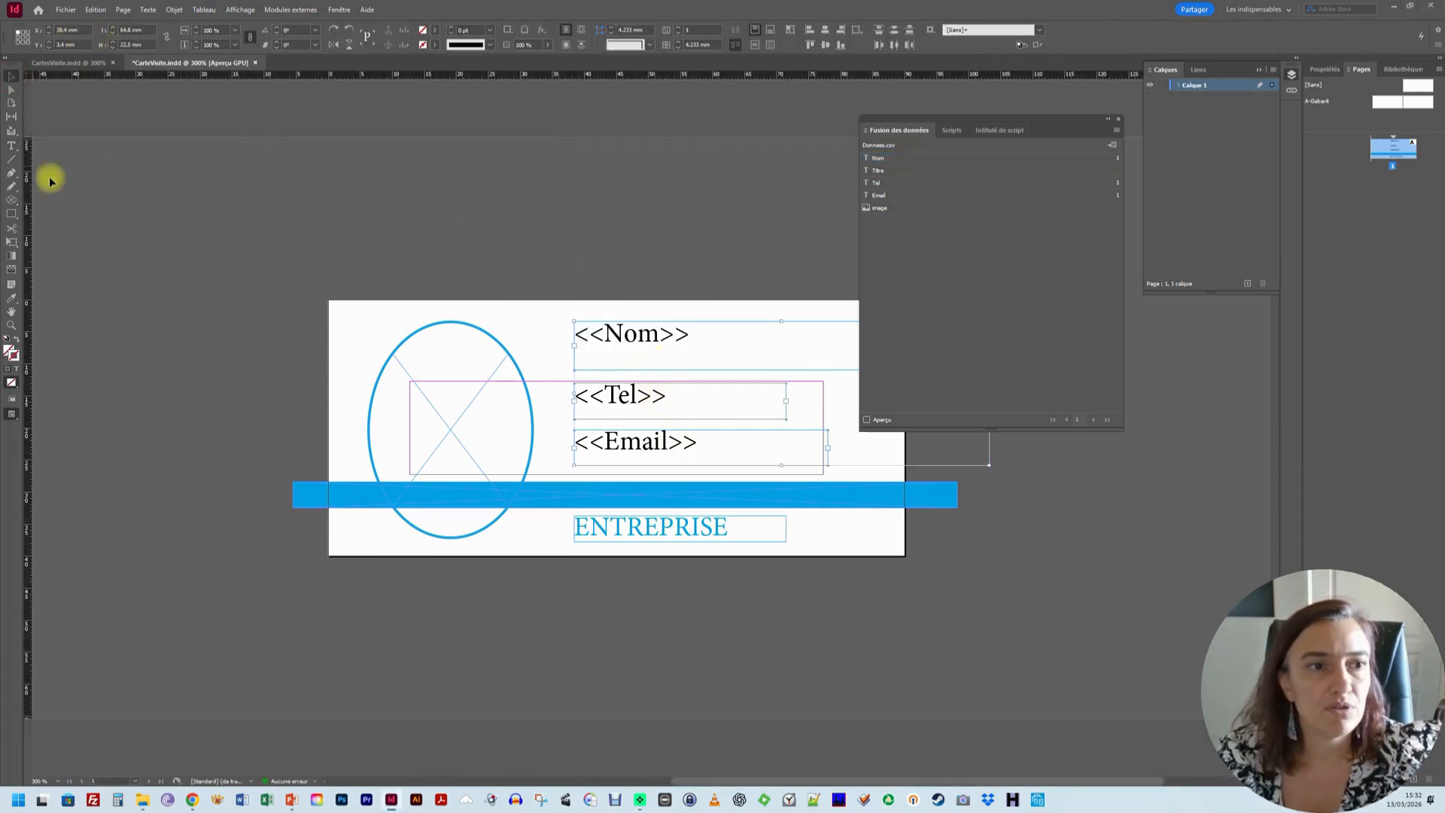
click(11, 145)
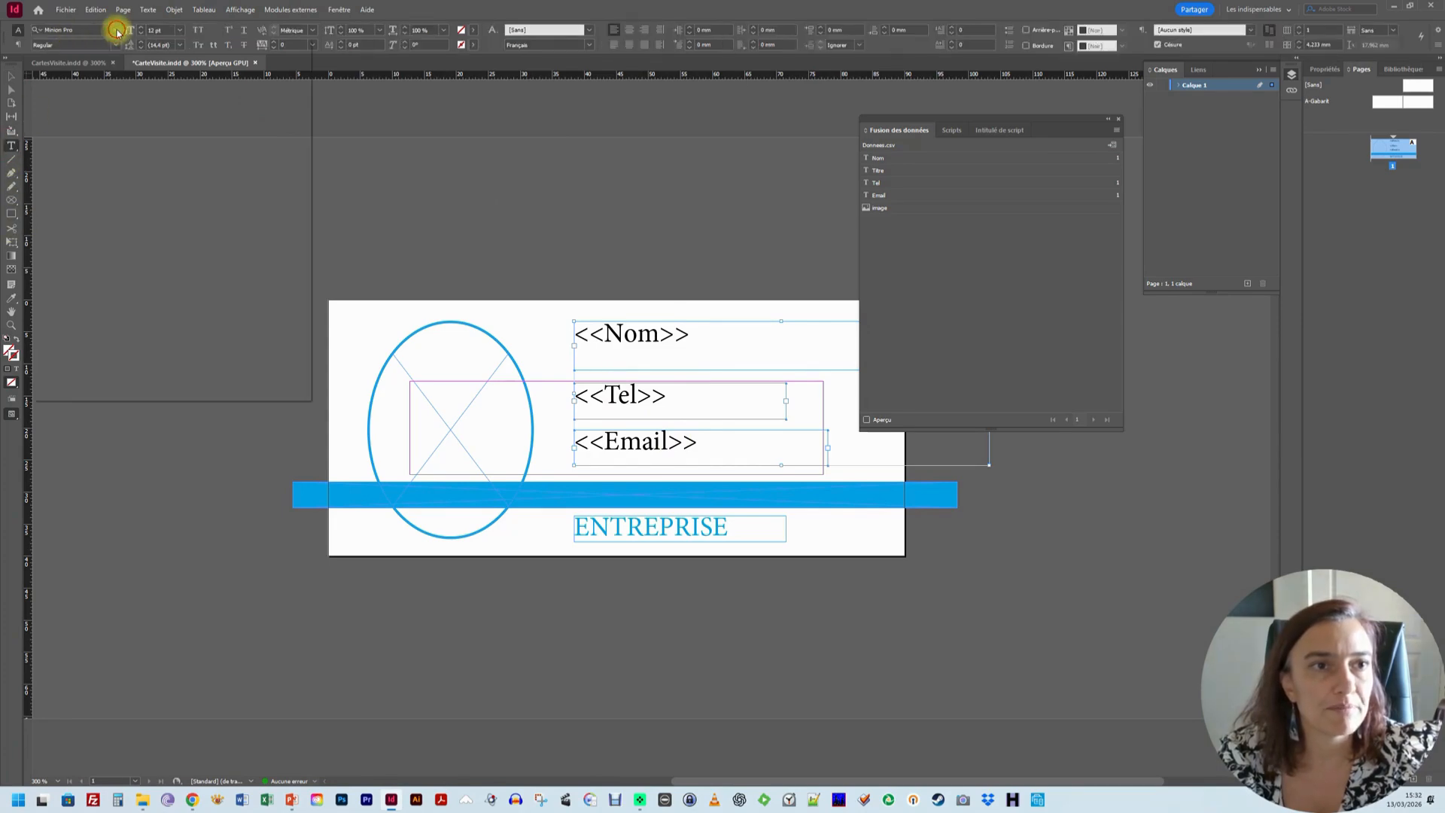
click(115, 30)
click(39, 83)
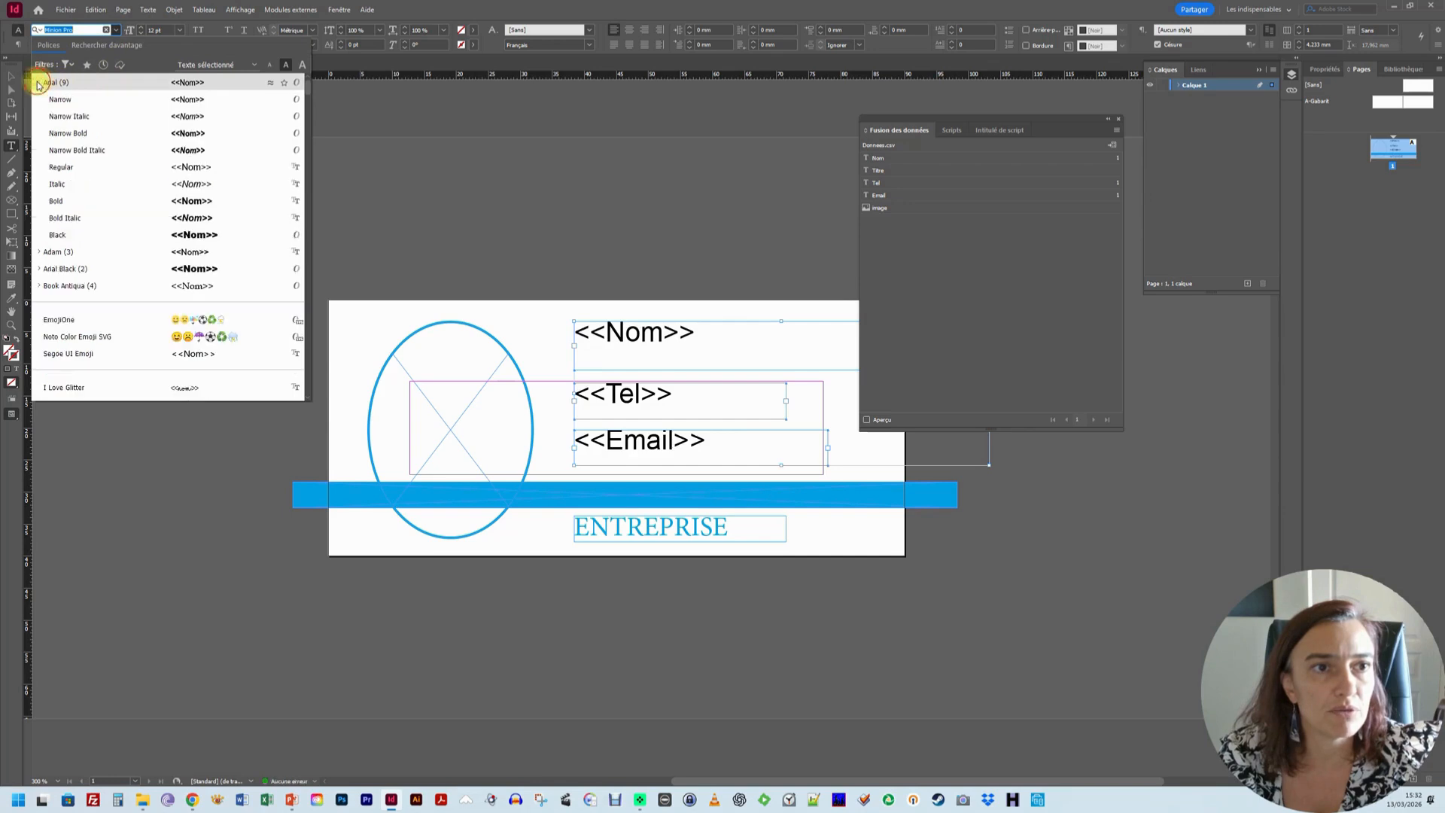
click(76, 167)
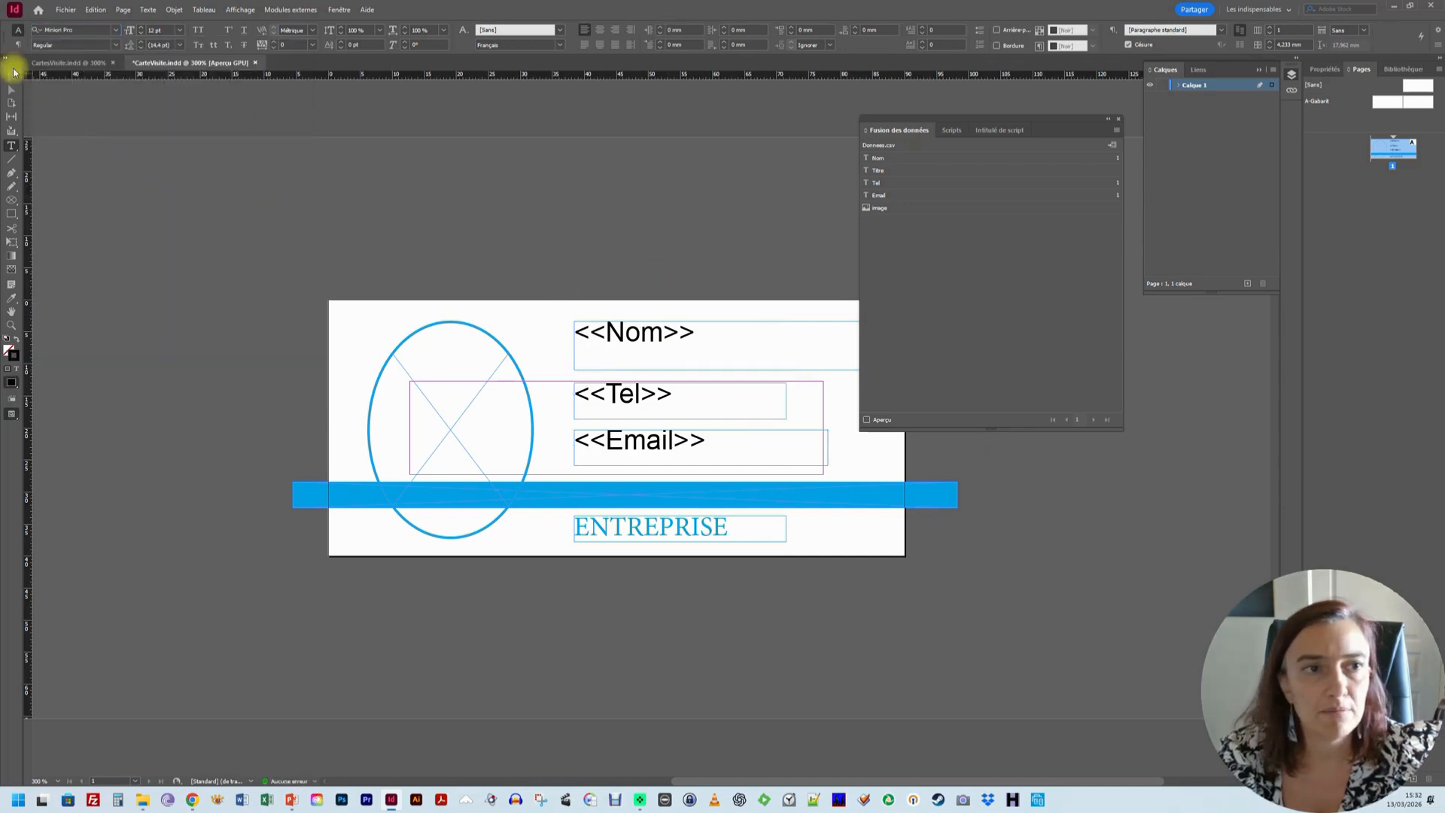
Set the Nom field's font style to Bold.
double_click(665, 338)
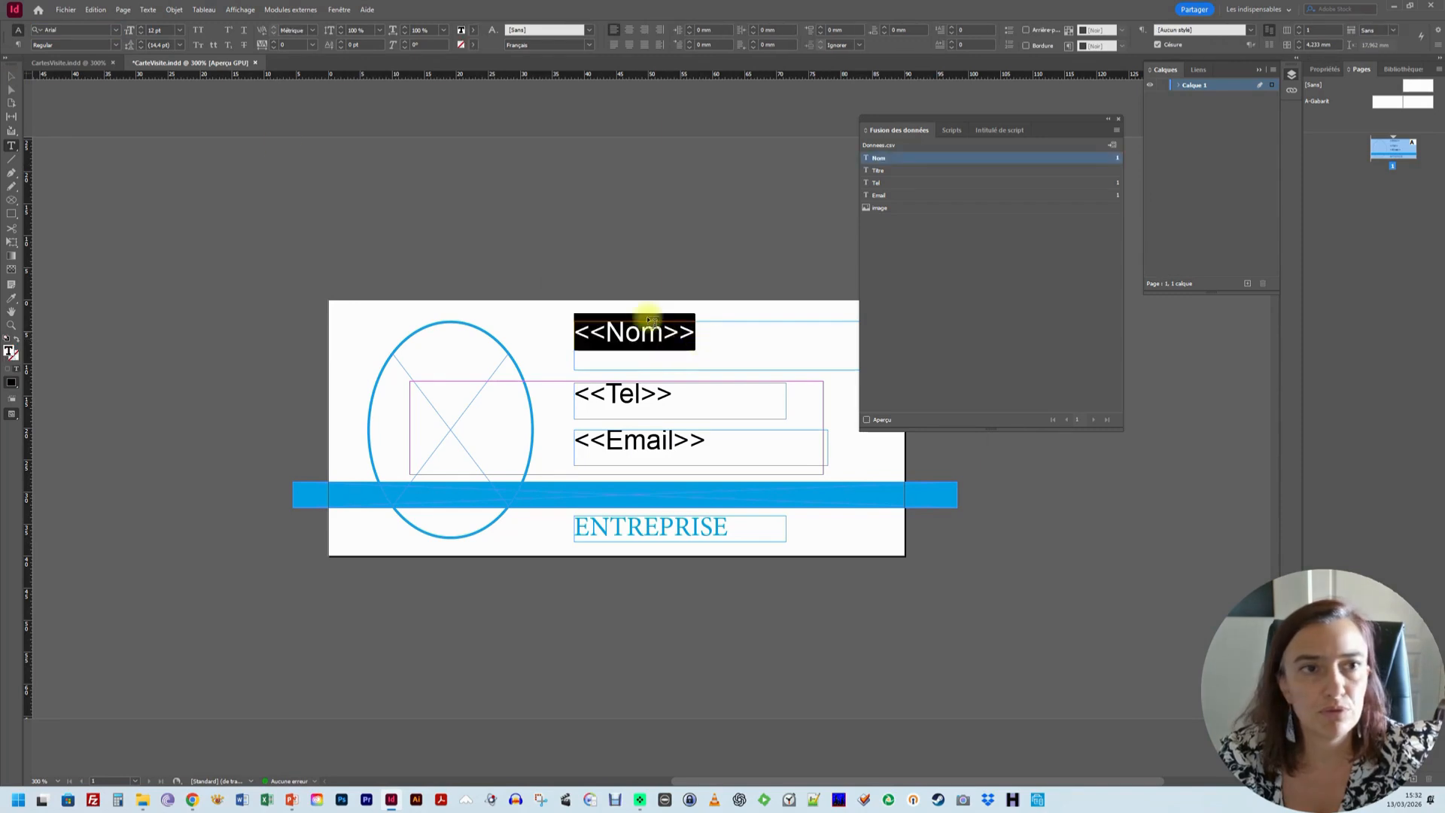
click(115, 44)
click(53, 128)
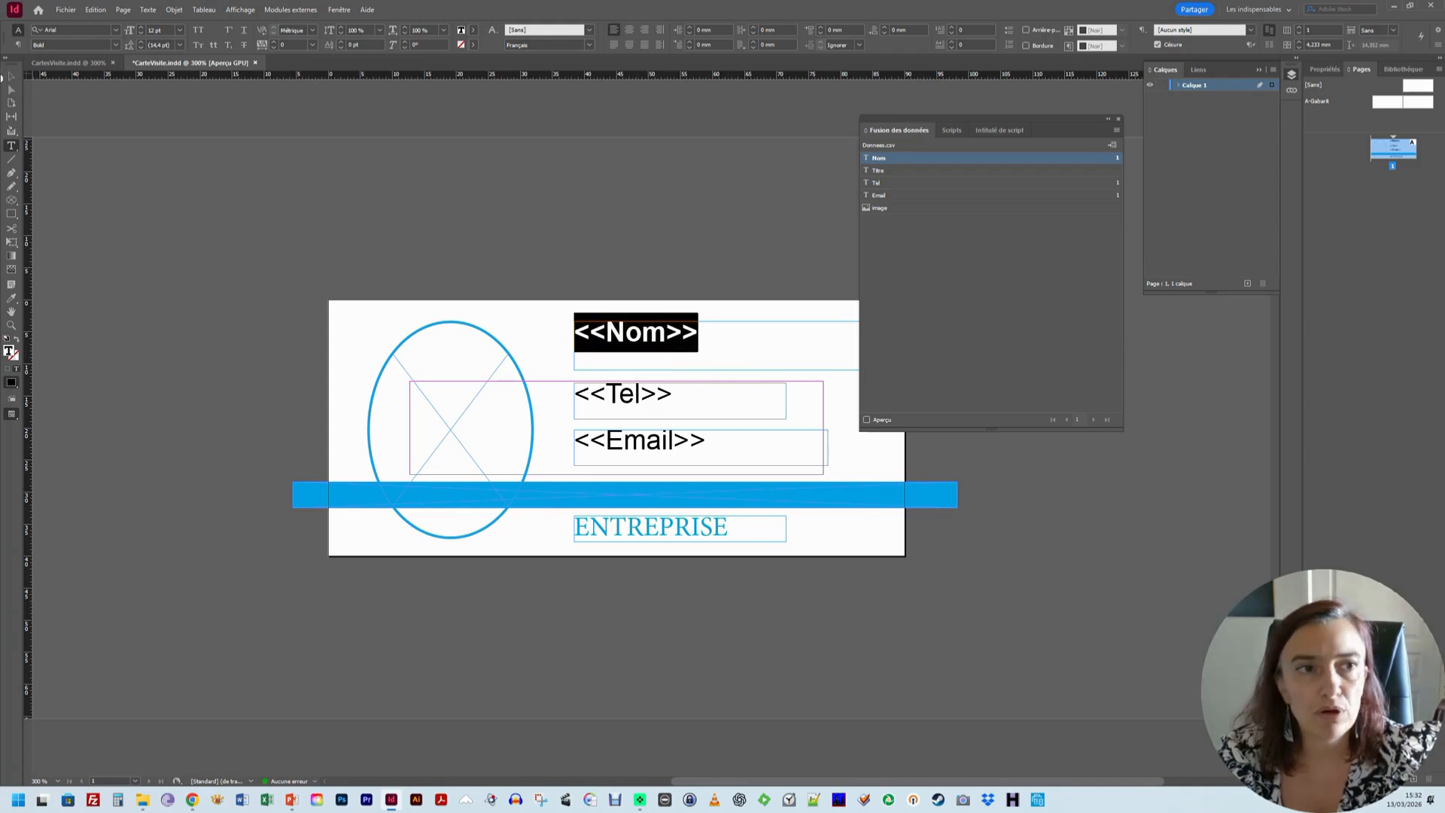
Place the image field in the oval frame and turn on the data merge preview (Aperçu).
click(12, 76)
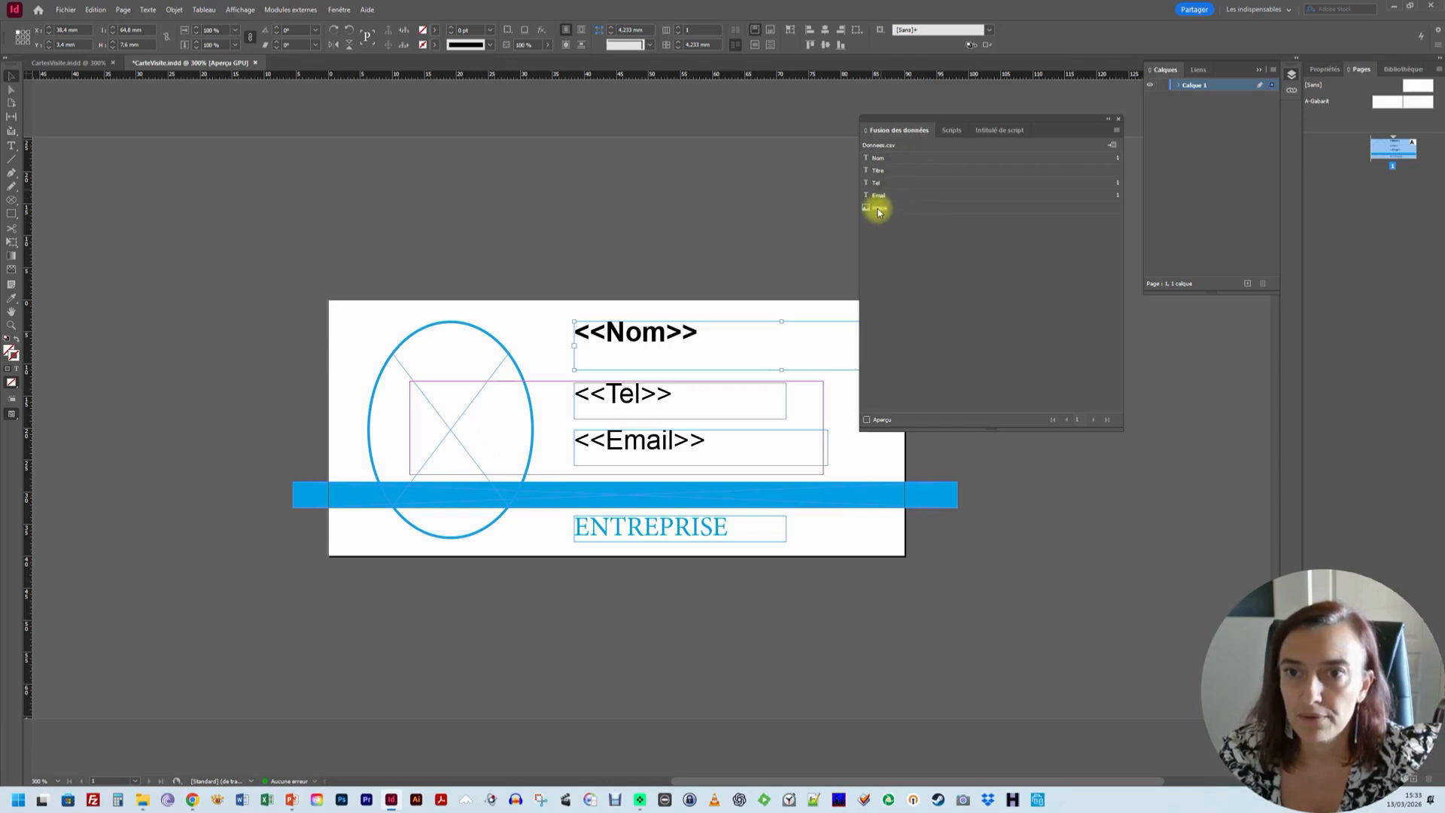
drag(878, 210, 548, 336)
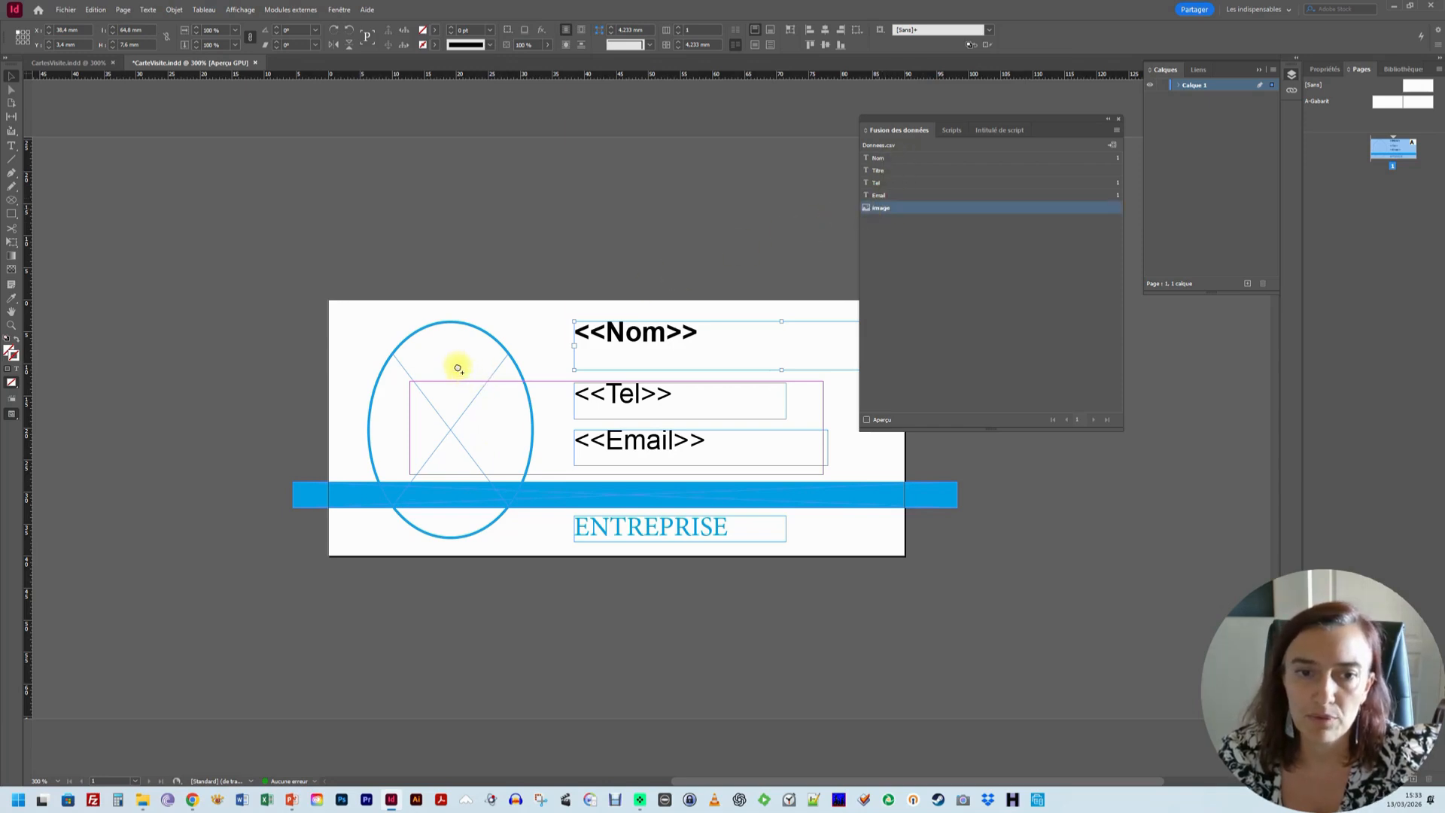
drag(458, 368, 459, 367)
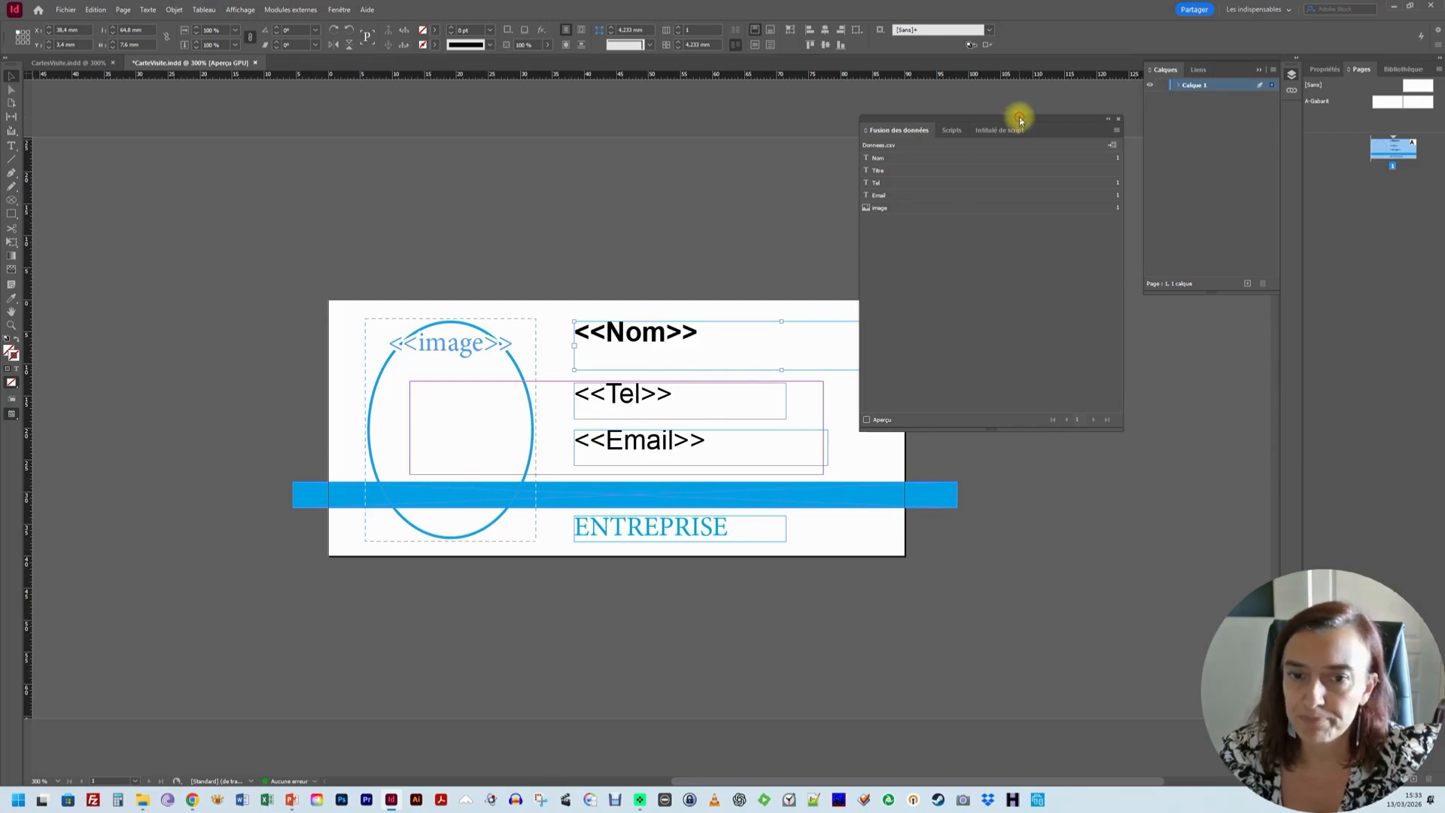
drag(1020, 118, 1098, 153)
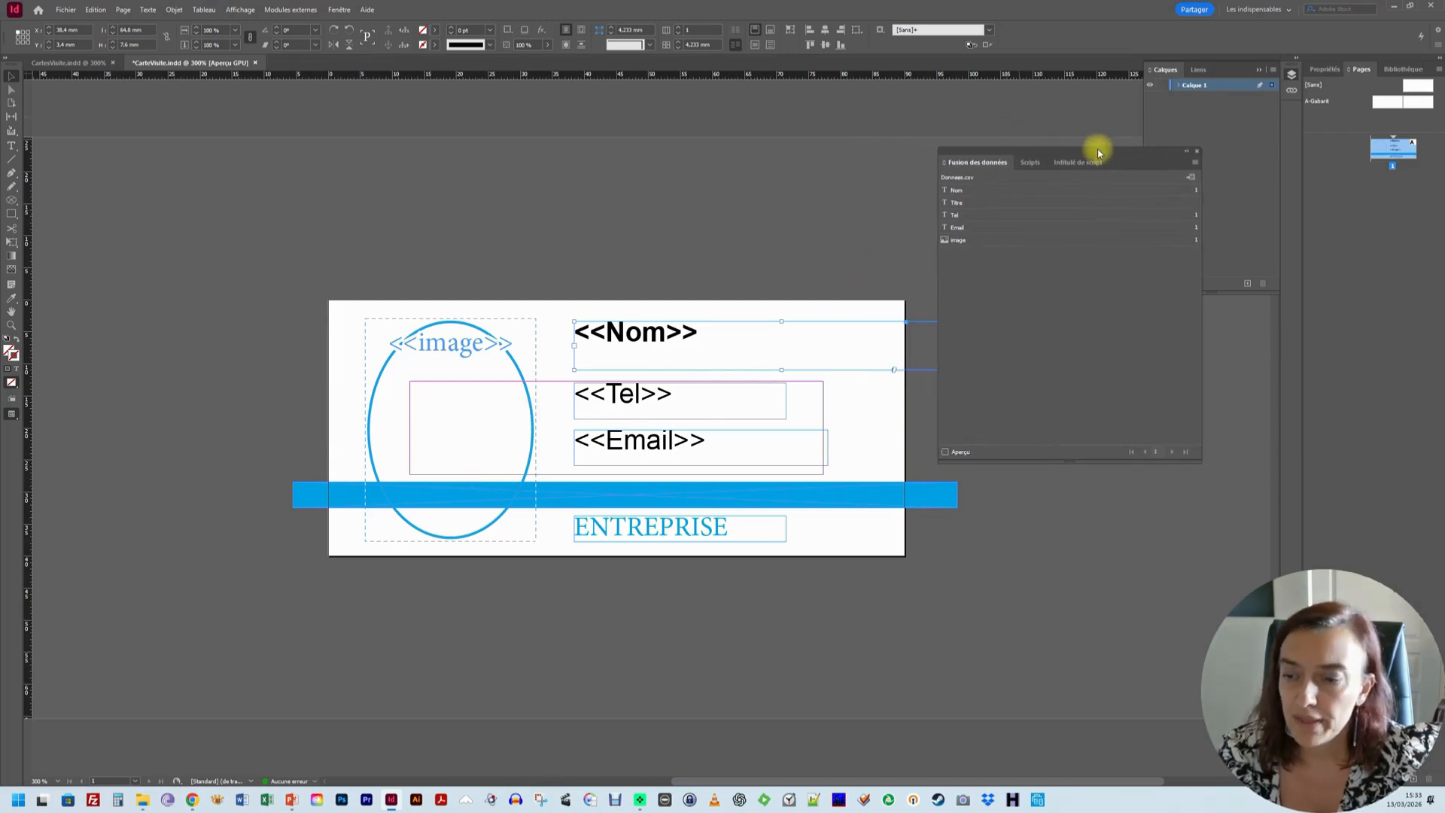
click(944, 452)
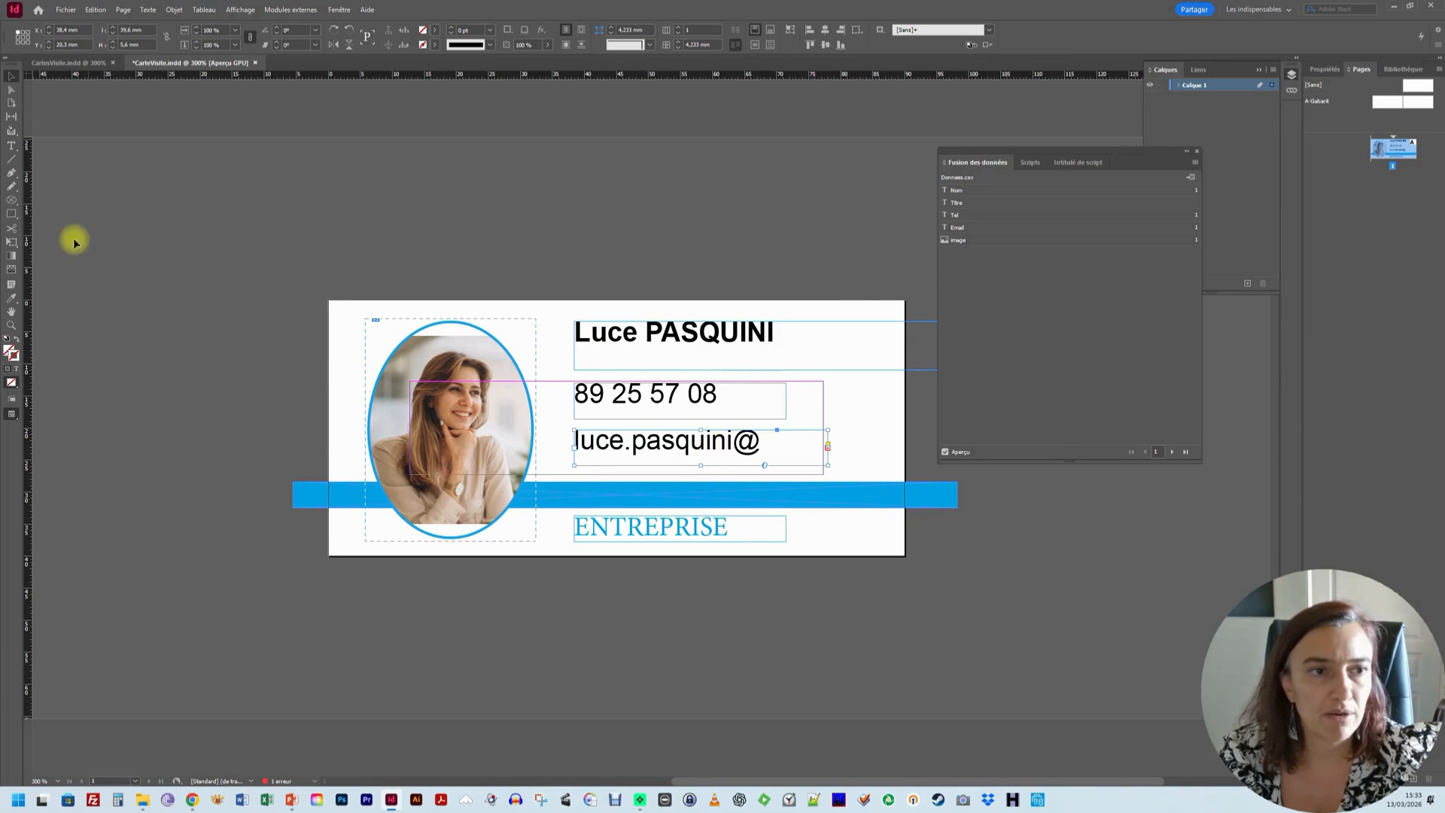
Reduce the Email field's text size to 9 pt.
click(11, 145)
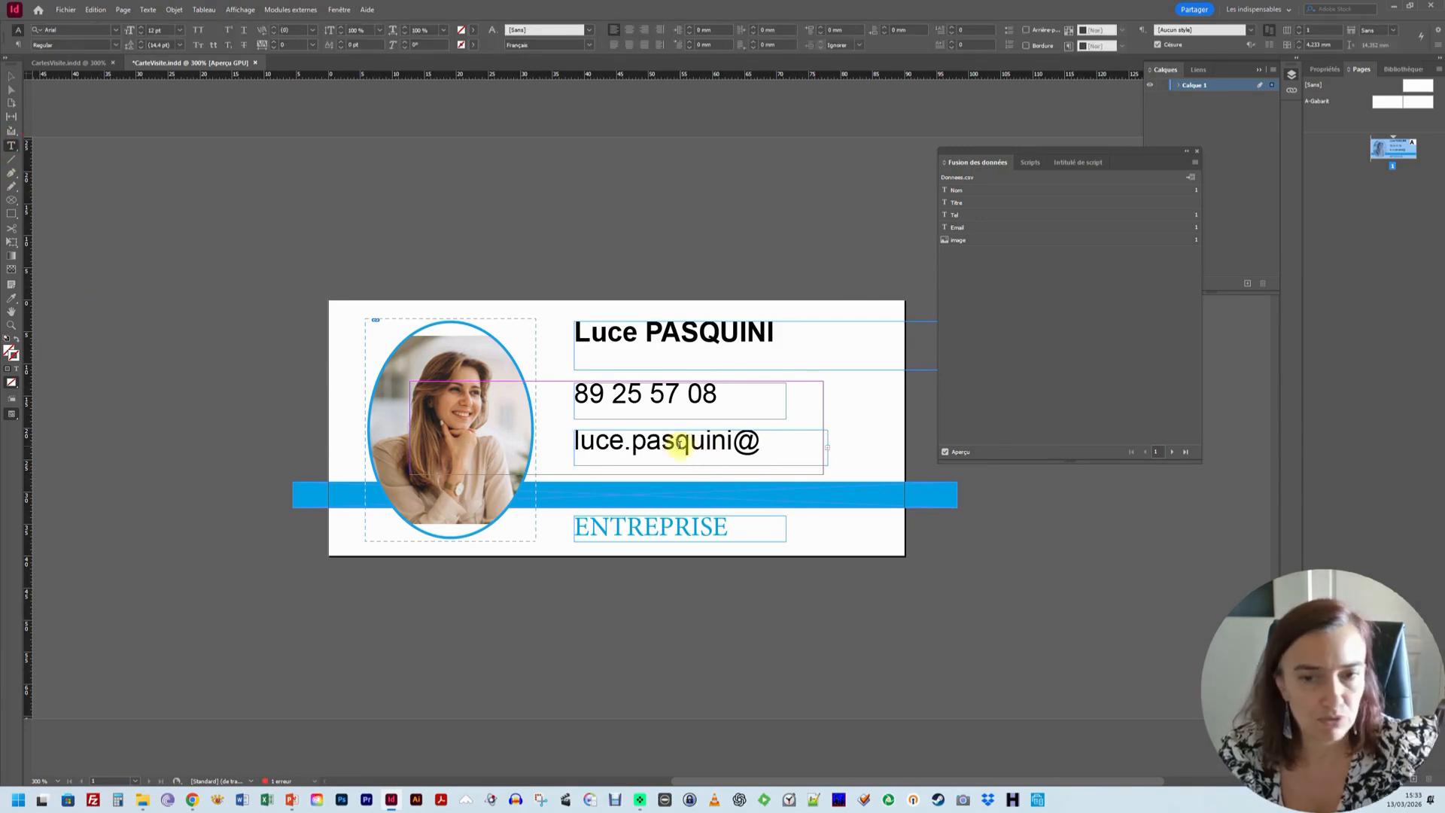
triple_click(679, 442)
click(141, 34)
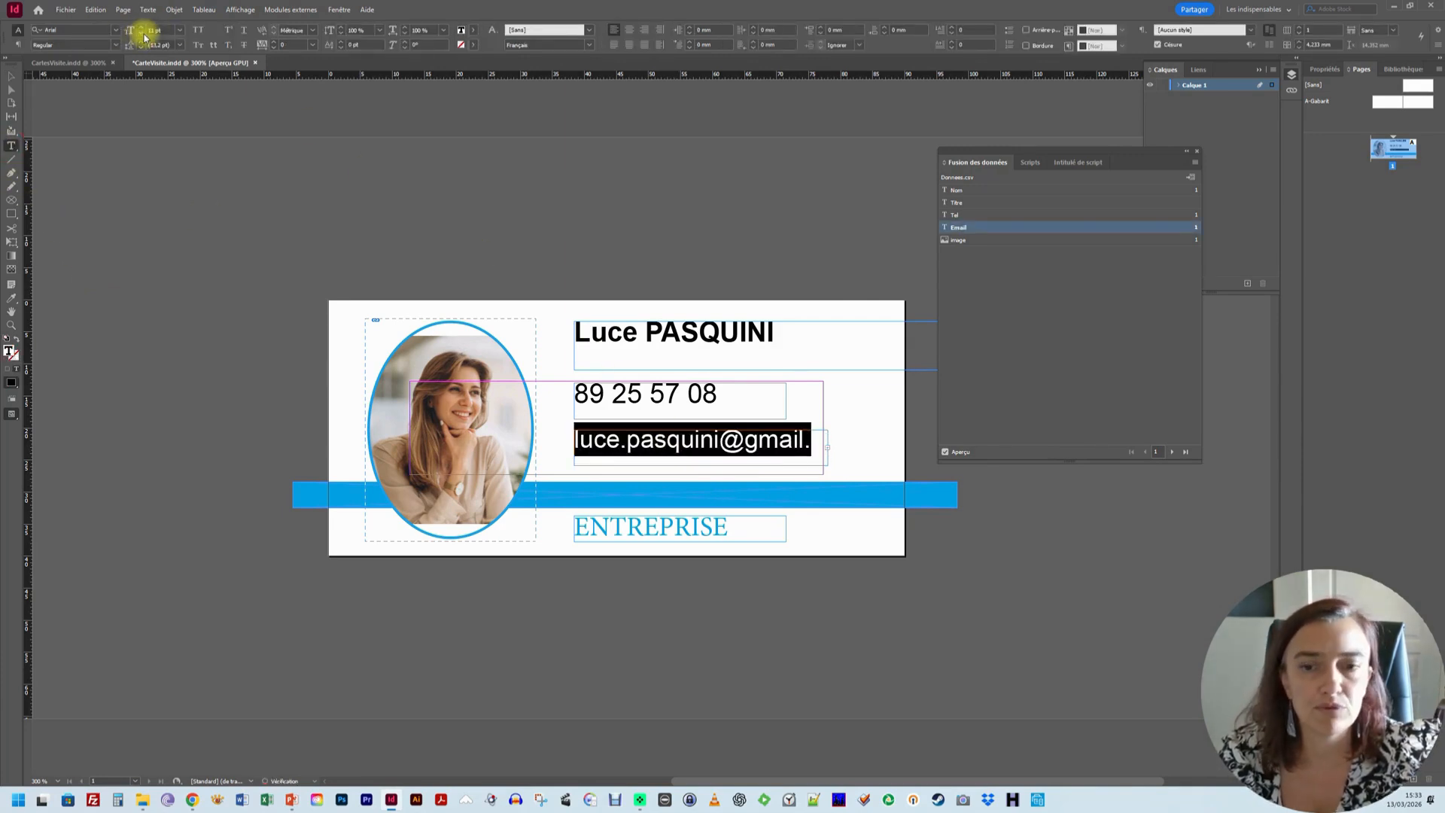
click(144, 37)
click(143, 37)
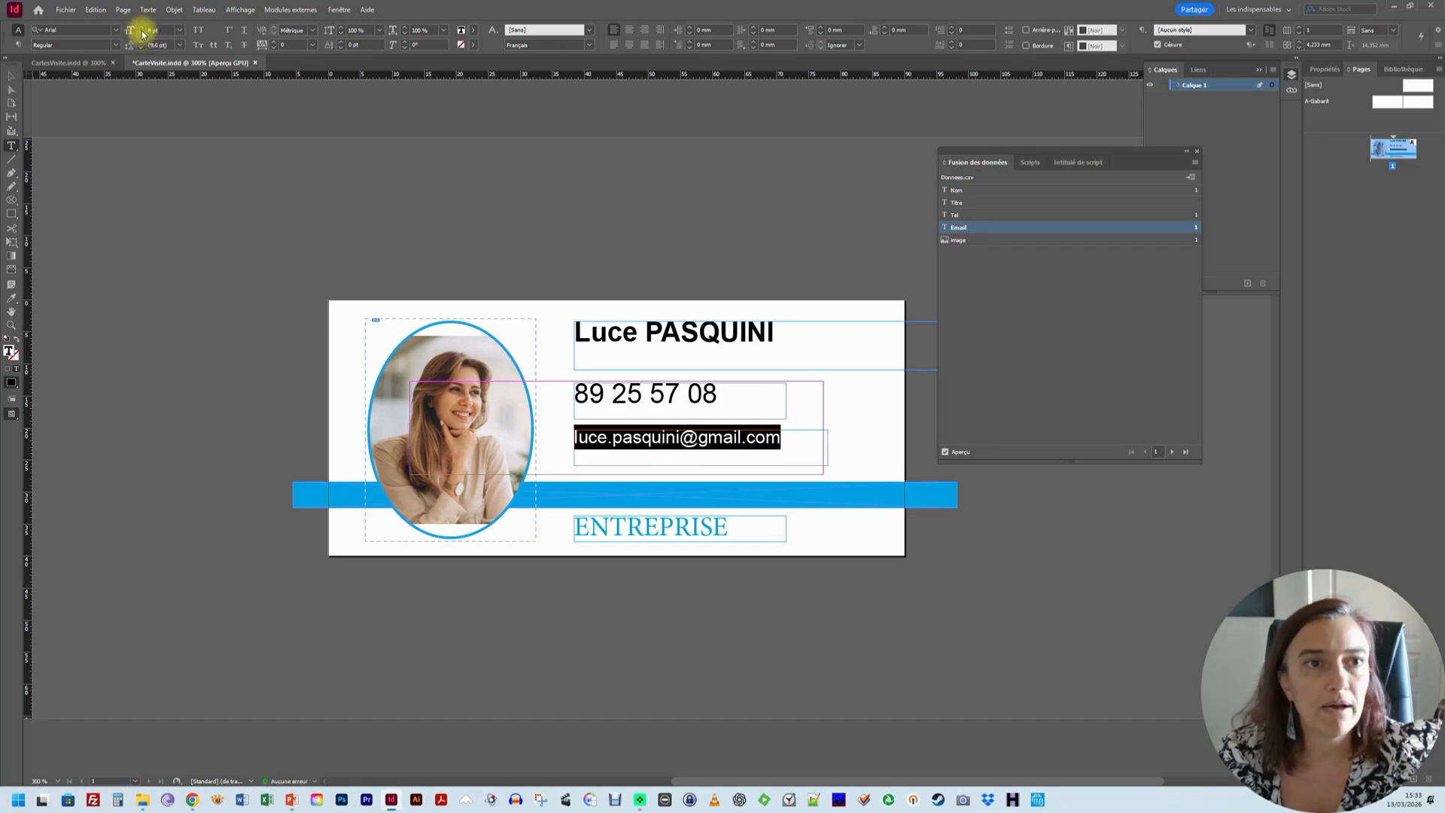
click(141, 27)
Set the Tel field's text size to 10 pt, and check the preview of the second record before returning to the first.
triple_click(690, 394)
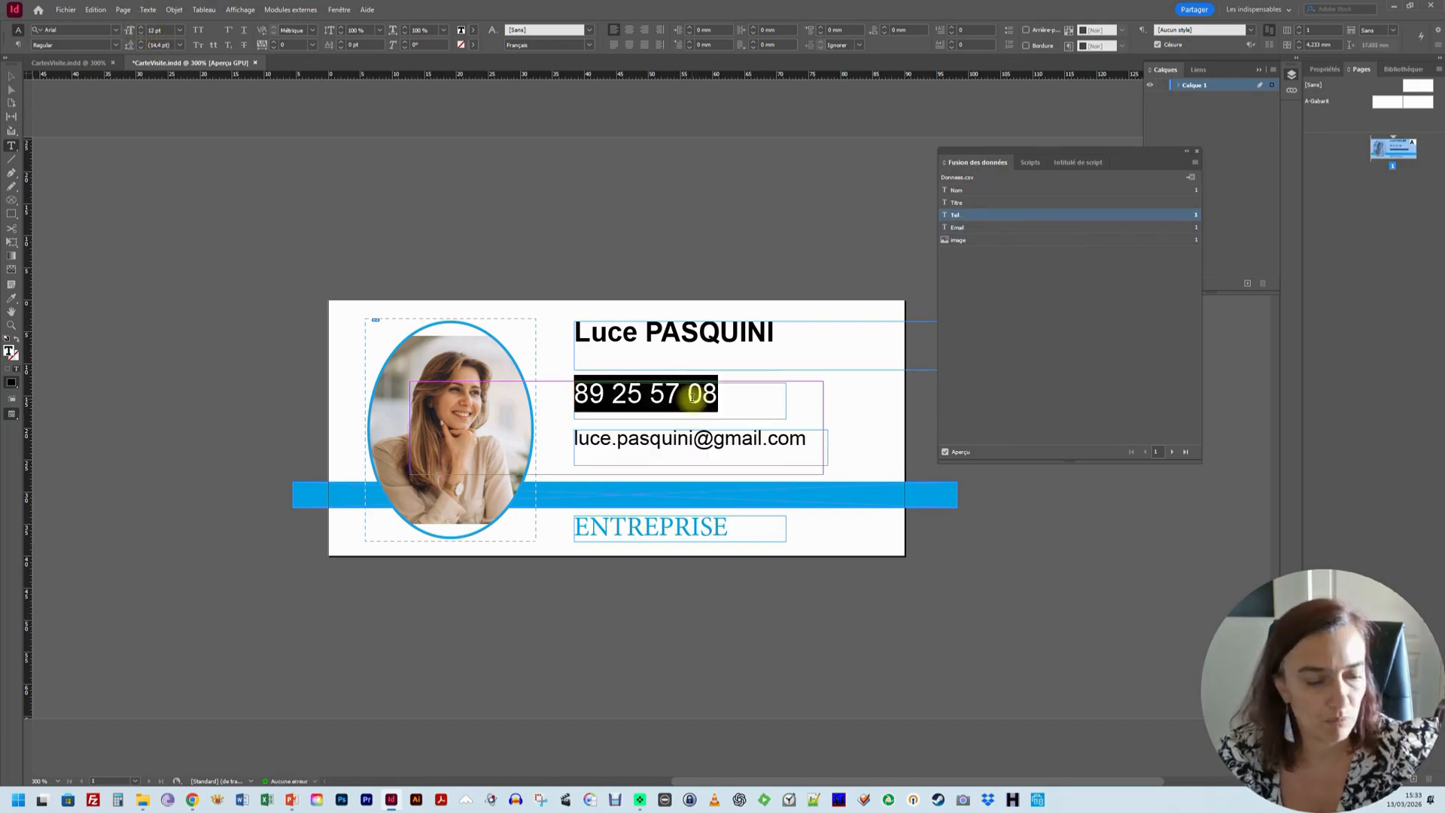
click(143, 37)
click(143, 38)
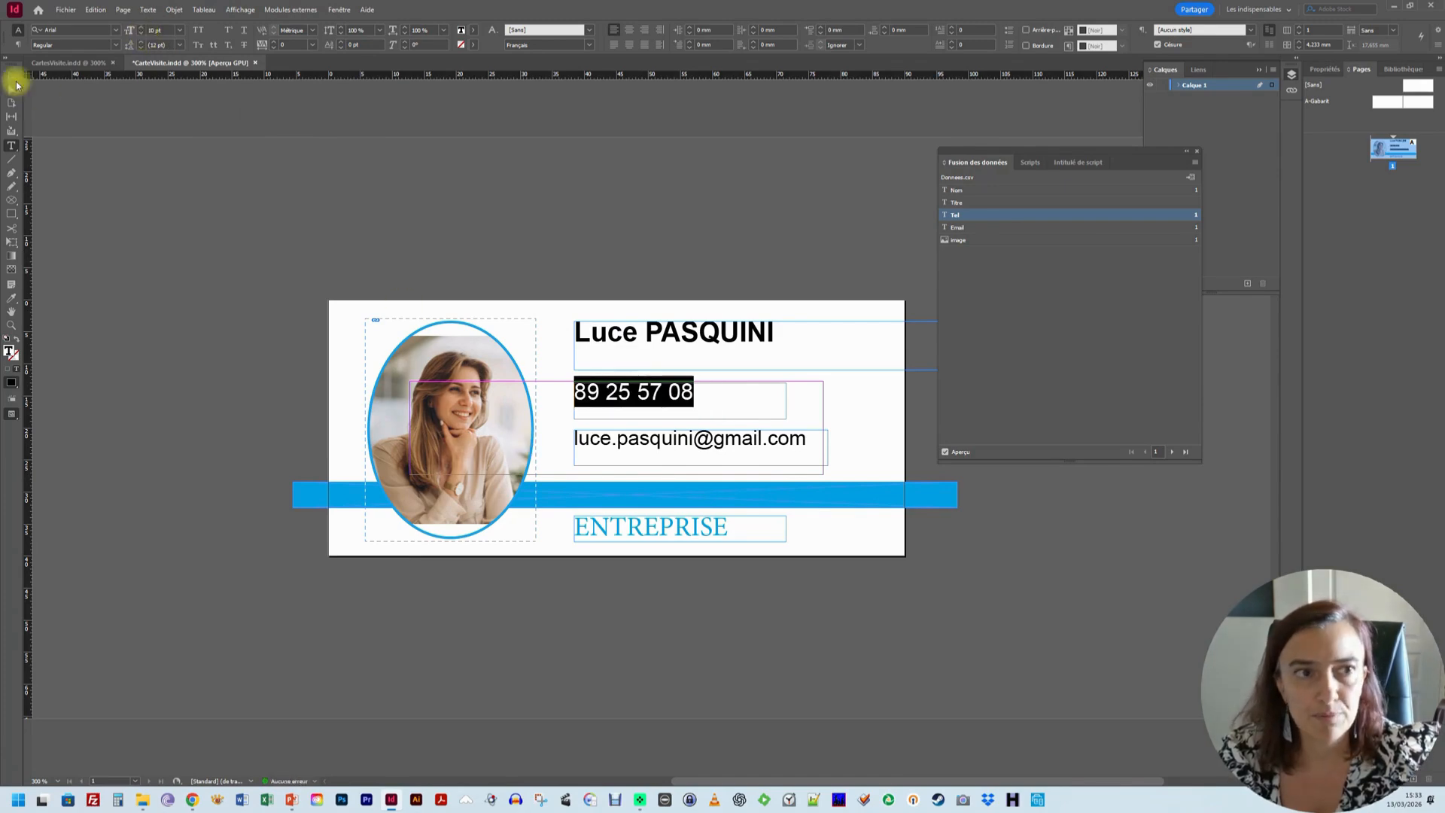
click(16, 85)
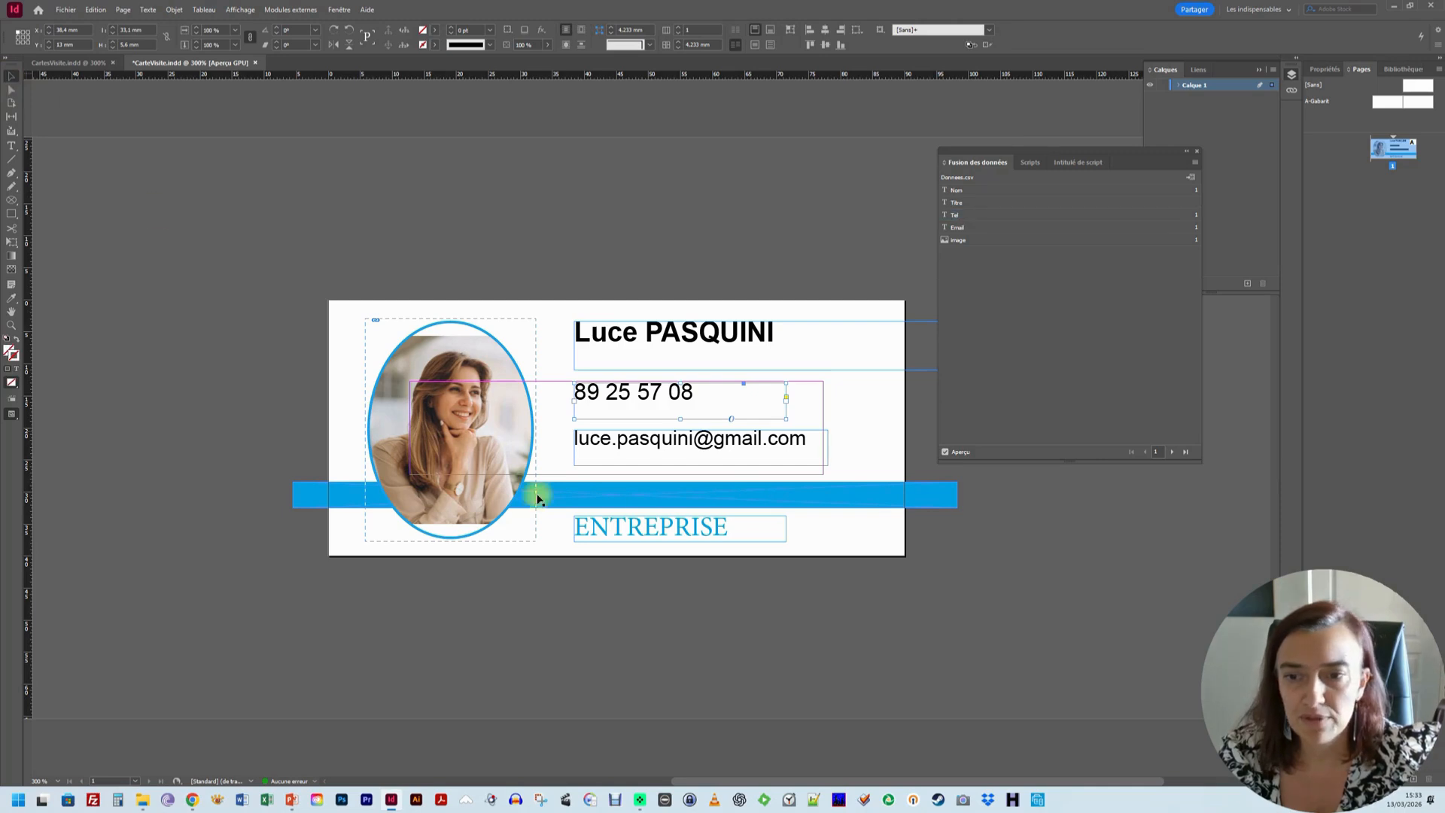
click(1172, 452)
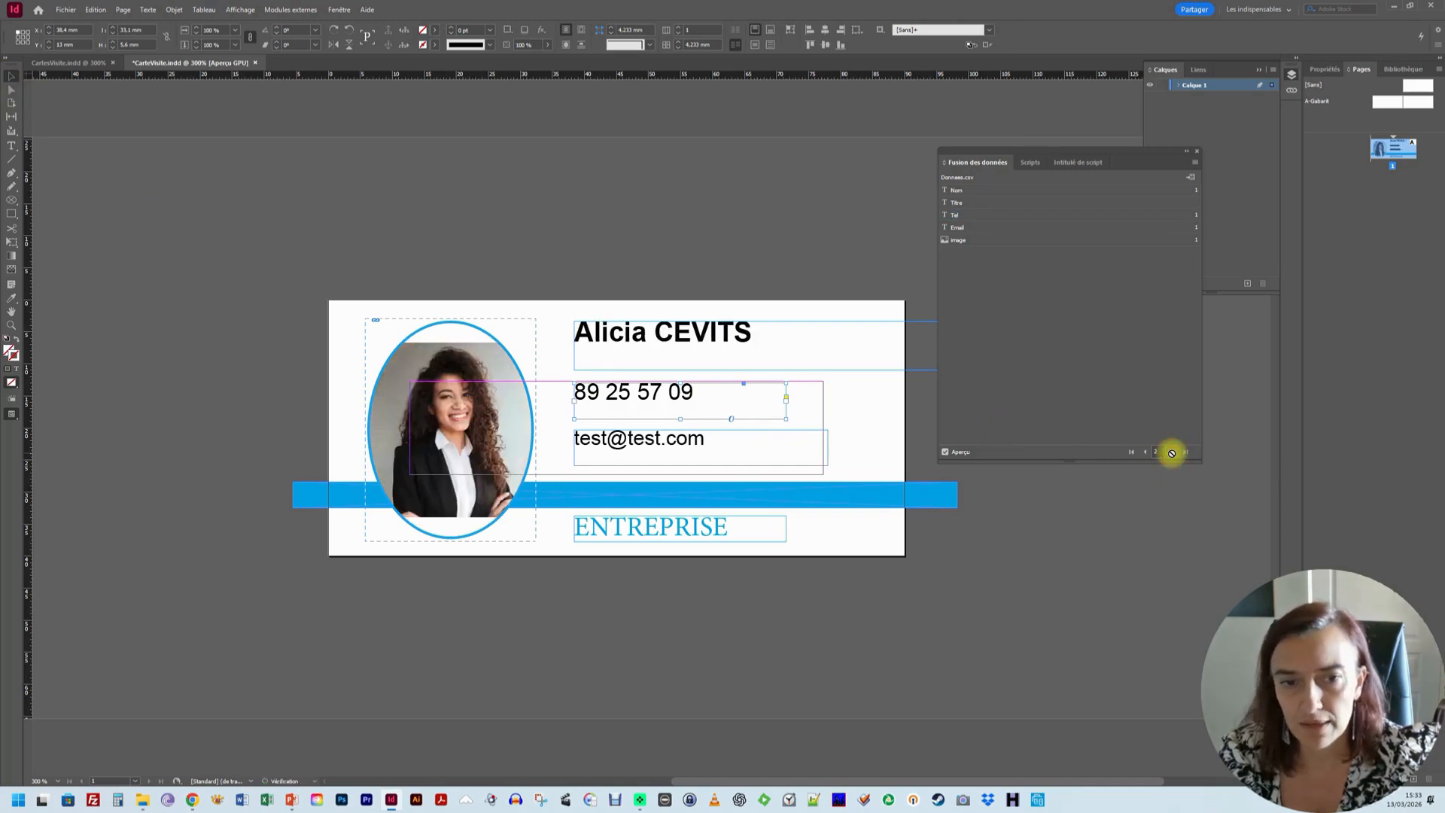
click(1145, 451)
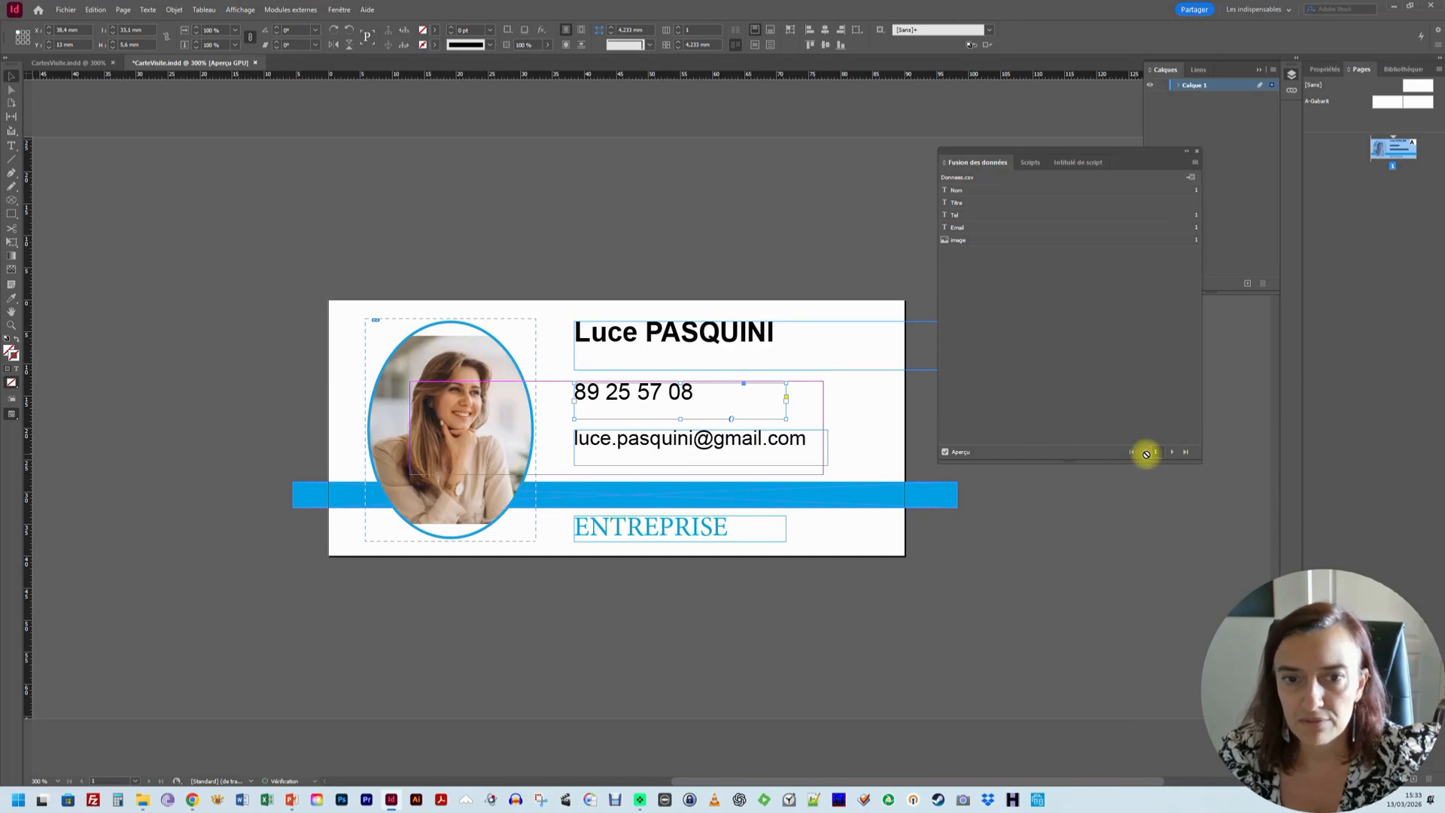
Switch to the Preview screen mode and check how the card looks for both data records.
click(1171, 452)
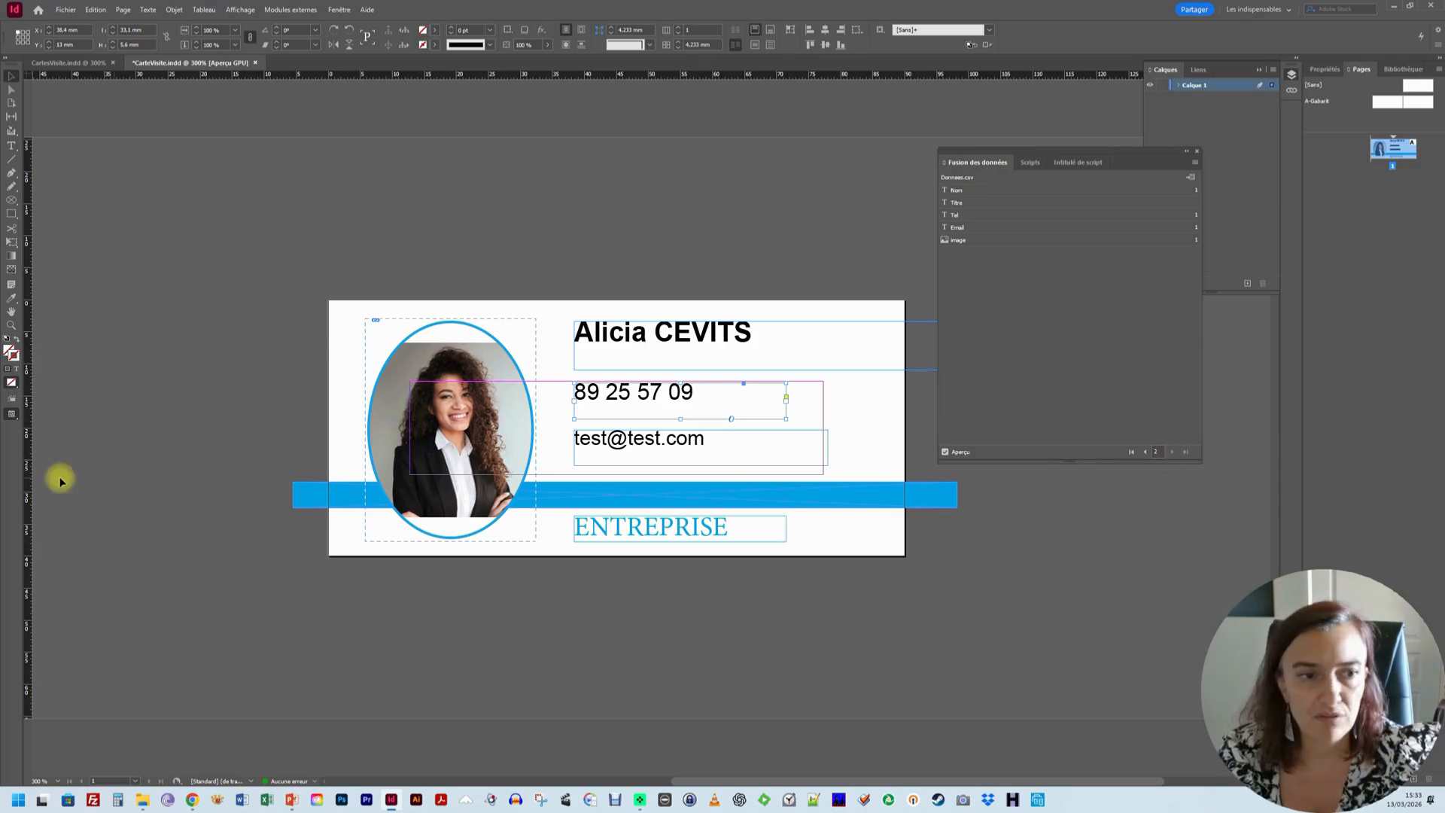
drag(11, 418, 48, 445)
click(960, 557)
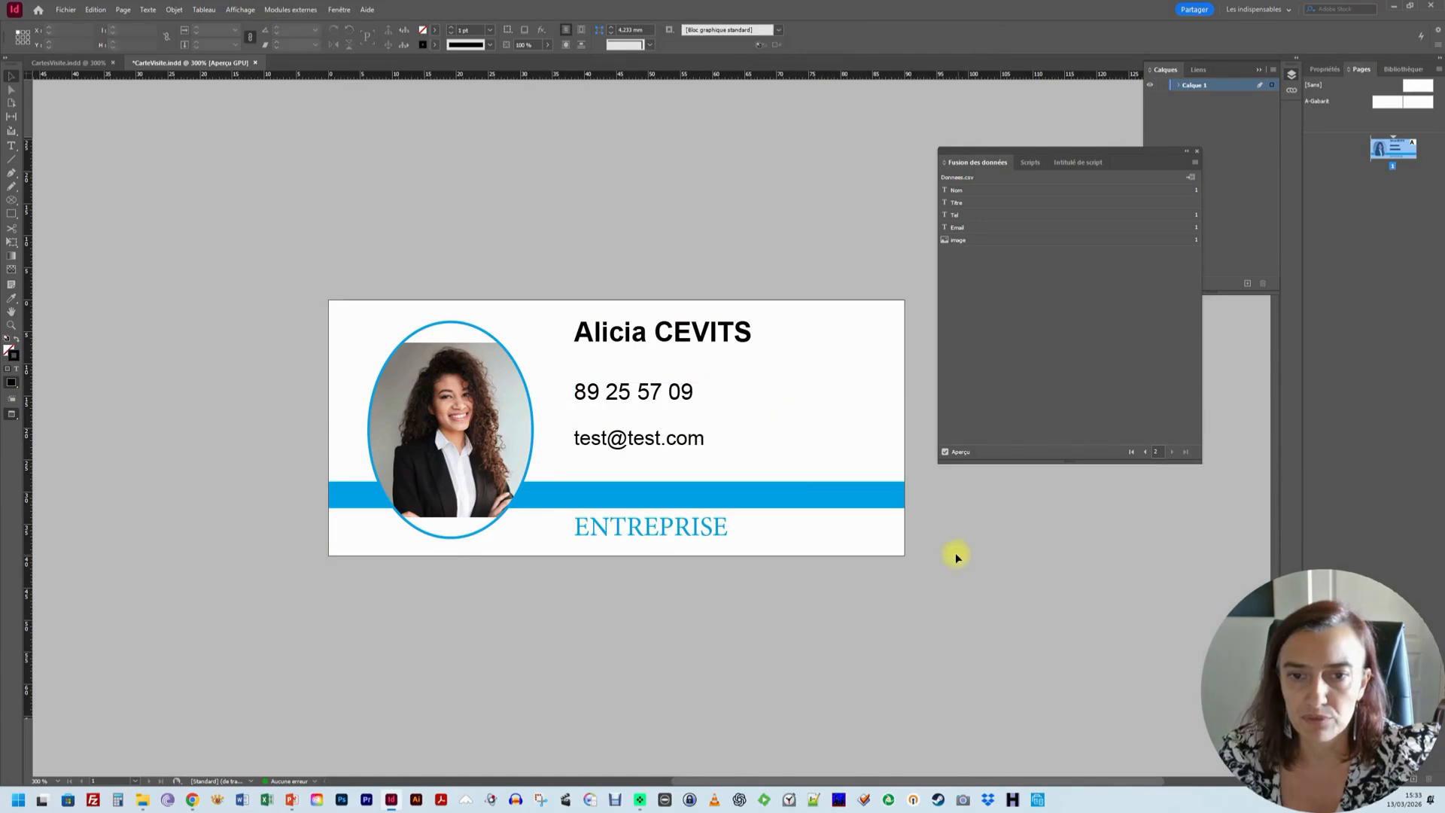
click(1143, 455)
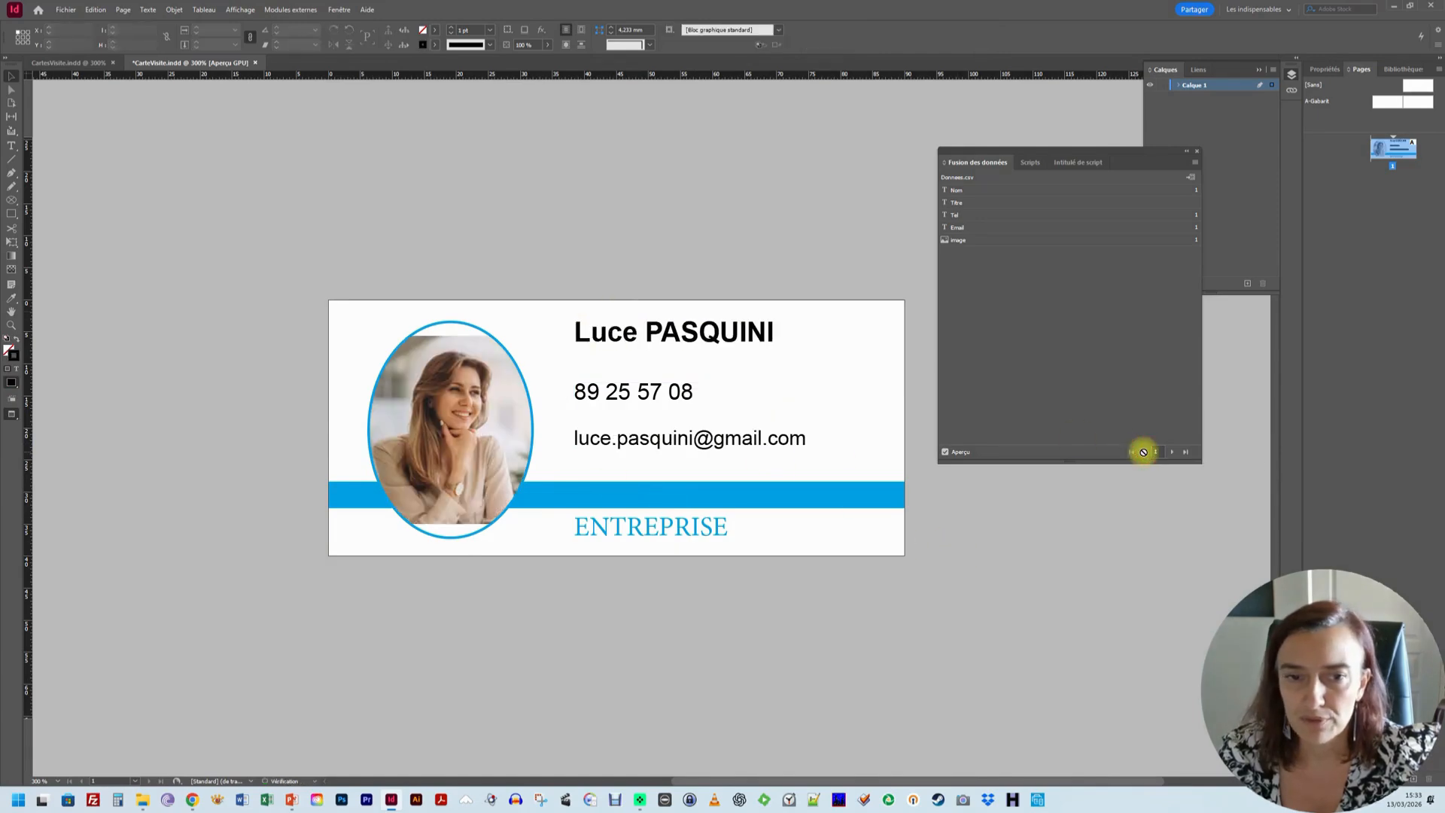
click(1170, 452)
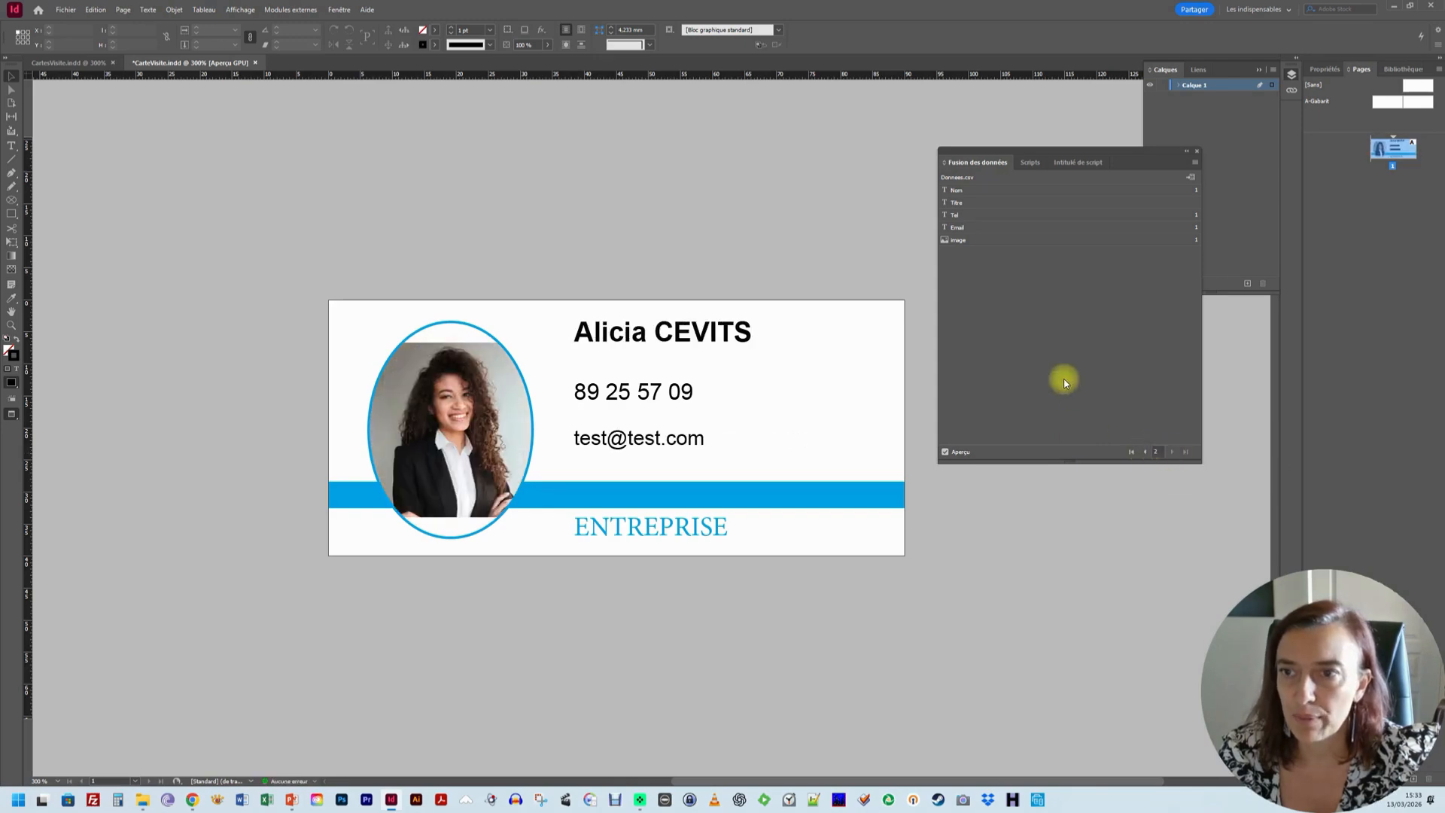
Create a merged document from all records with a single record per page, and dismiss the overset text report.
click(1195, 162)
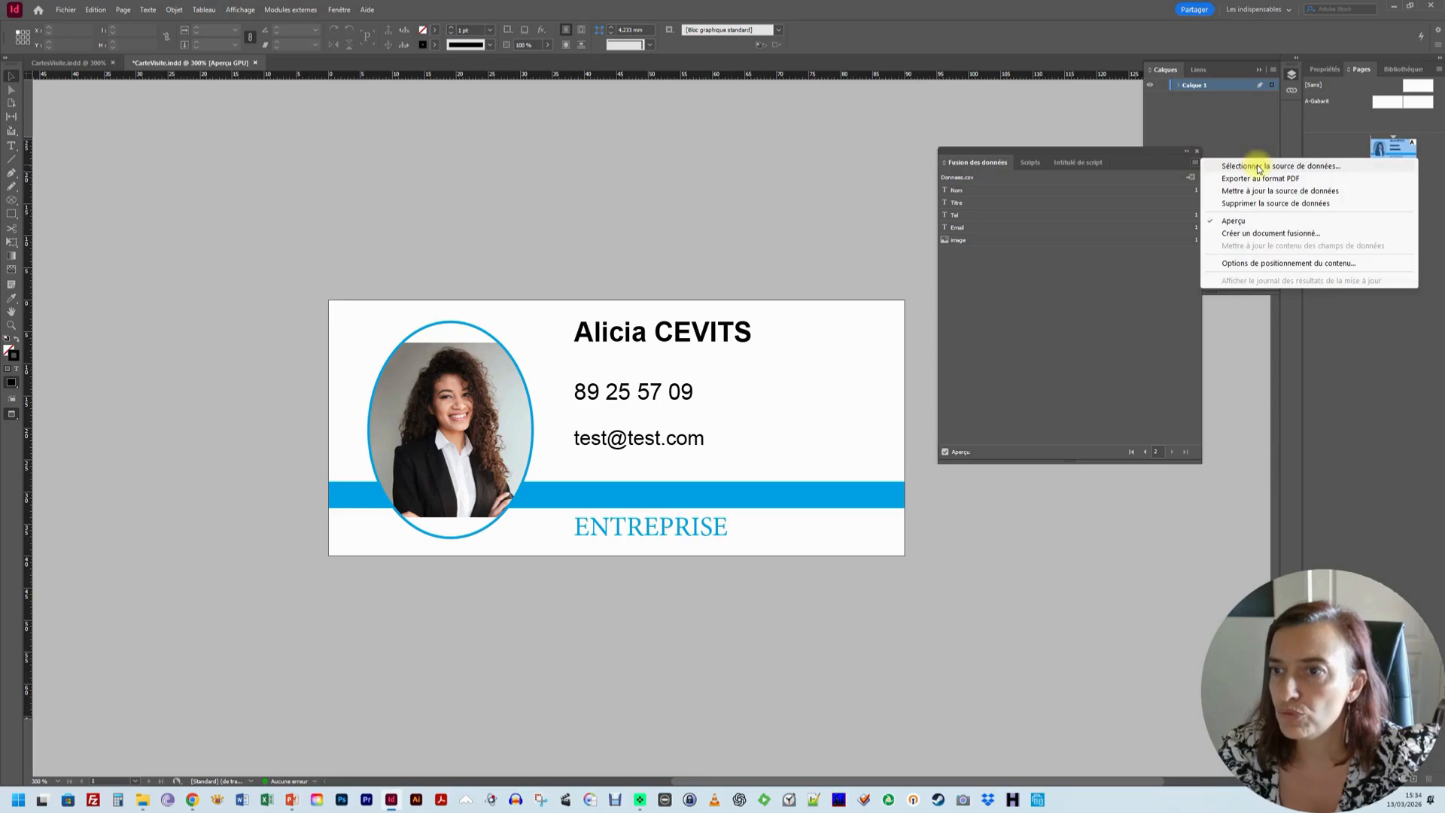
click(1272, 234)
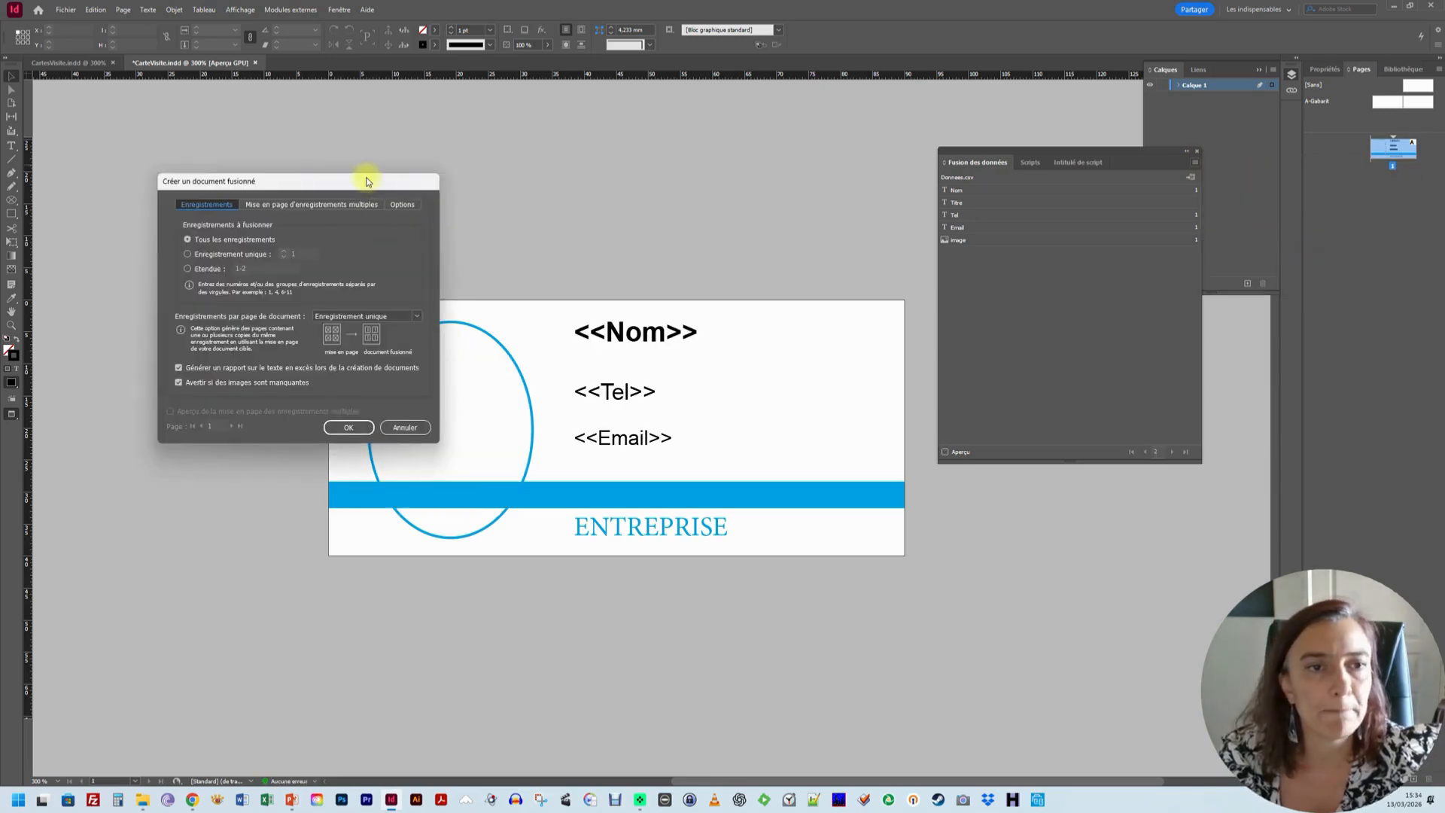
drag(367, 181, 316, 150)
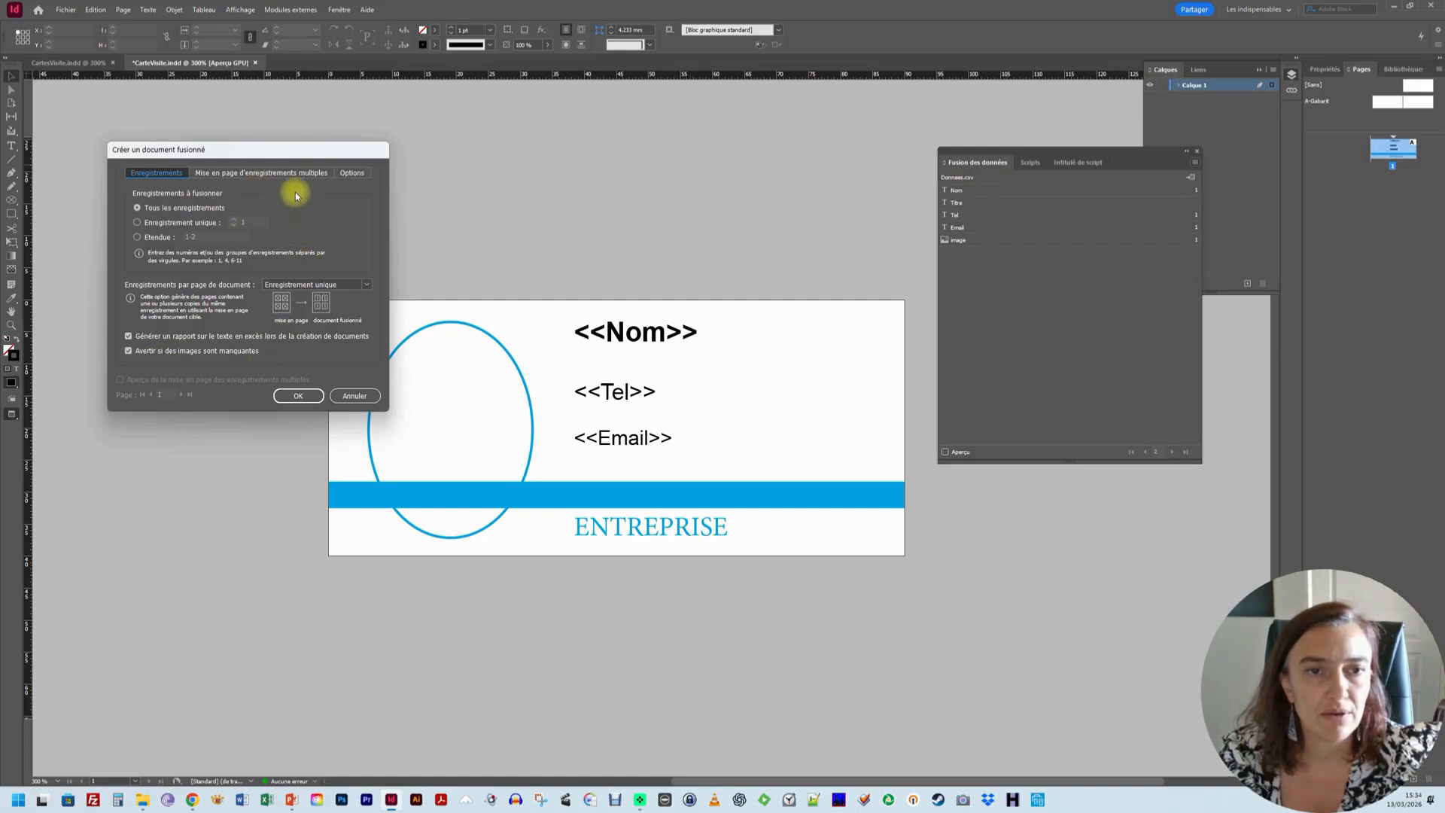
click(298, 173)
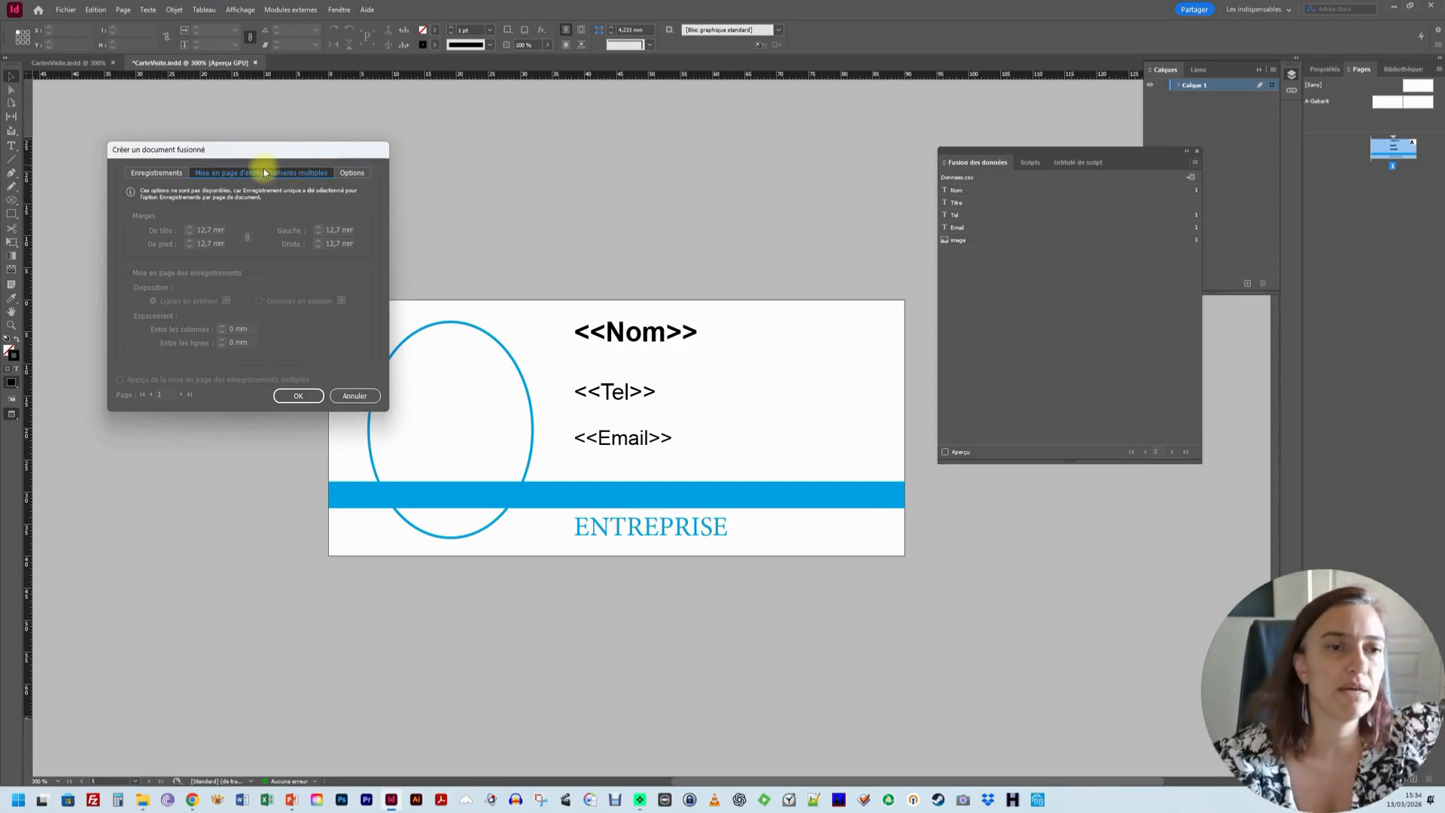
click(167, 175)
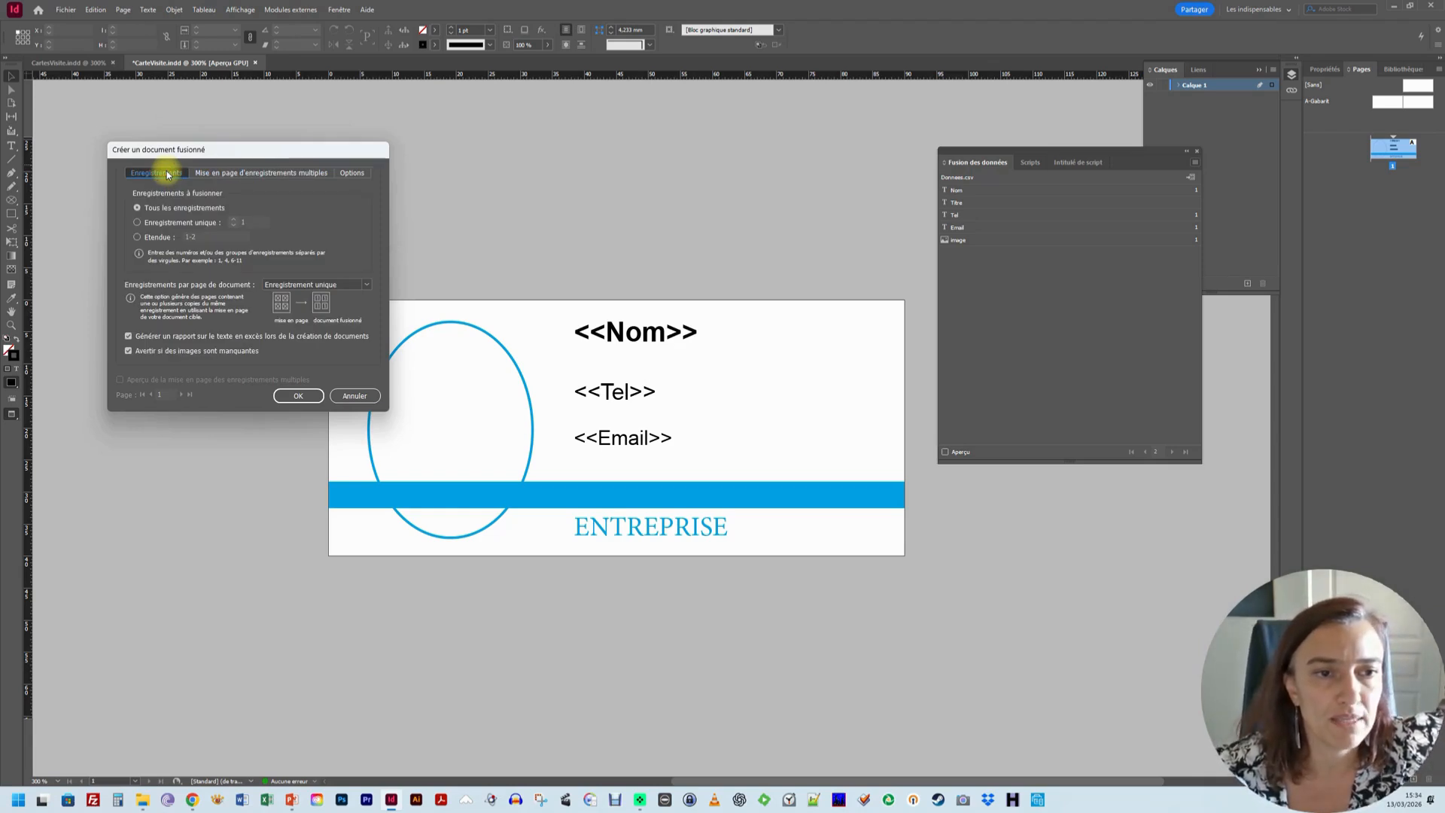
click(301, 397)
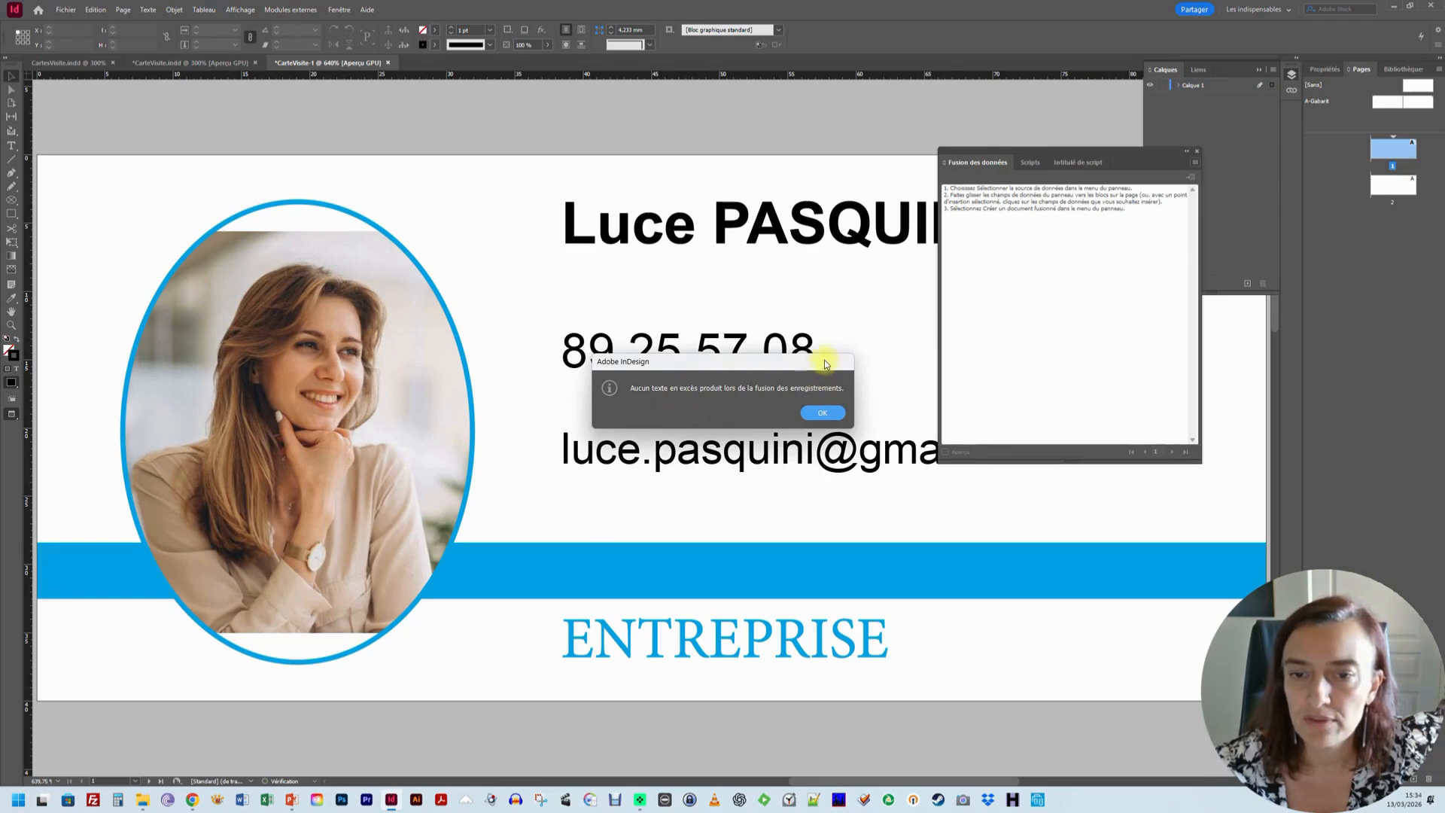
drag(826, 362, 677, 313)
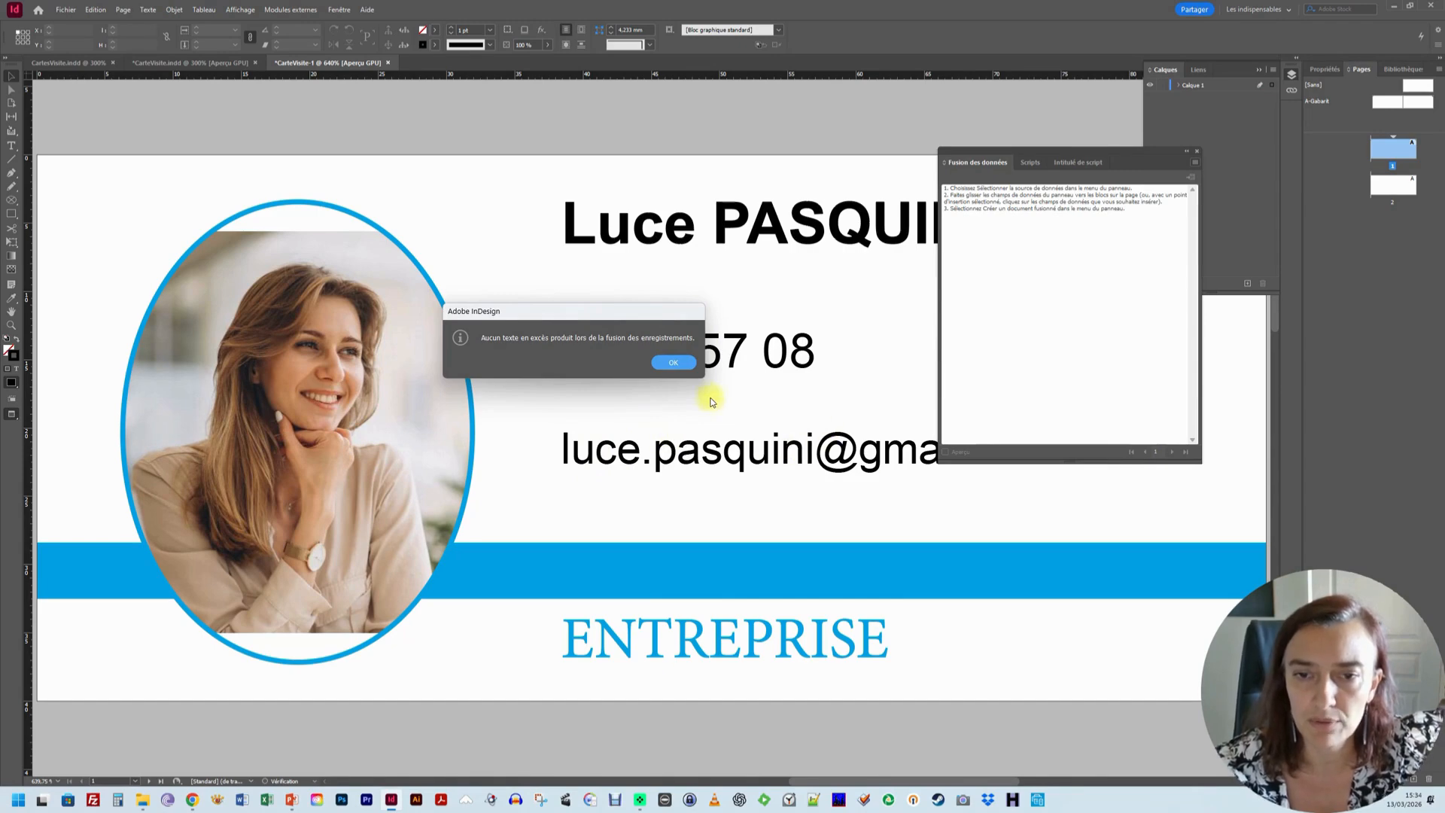
click(674, 365)
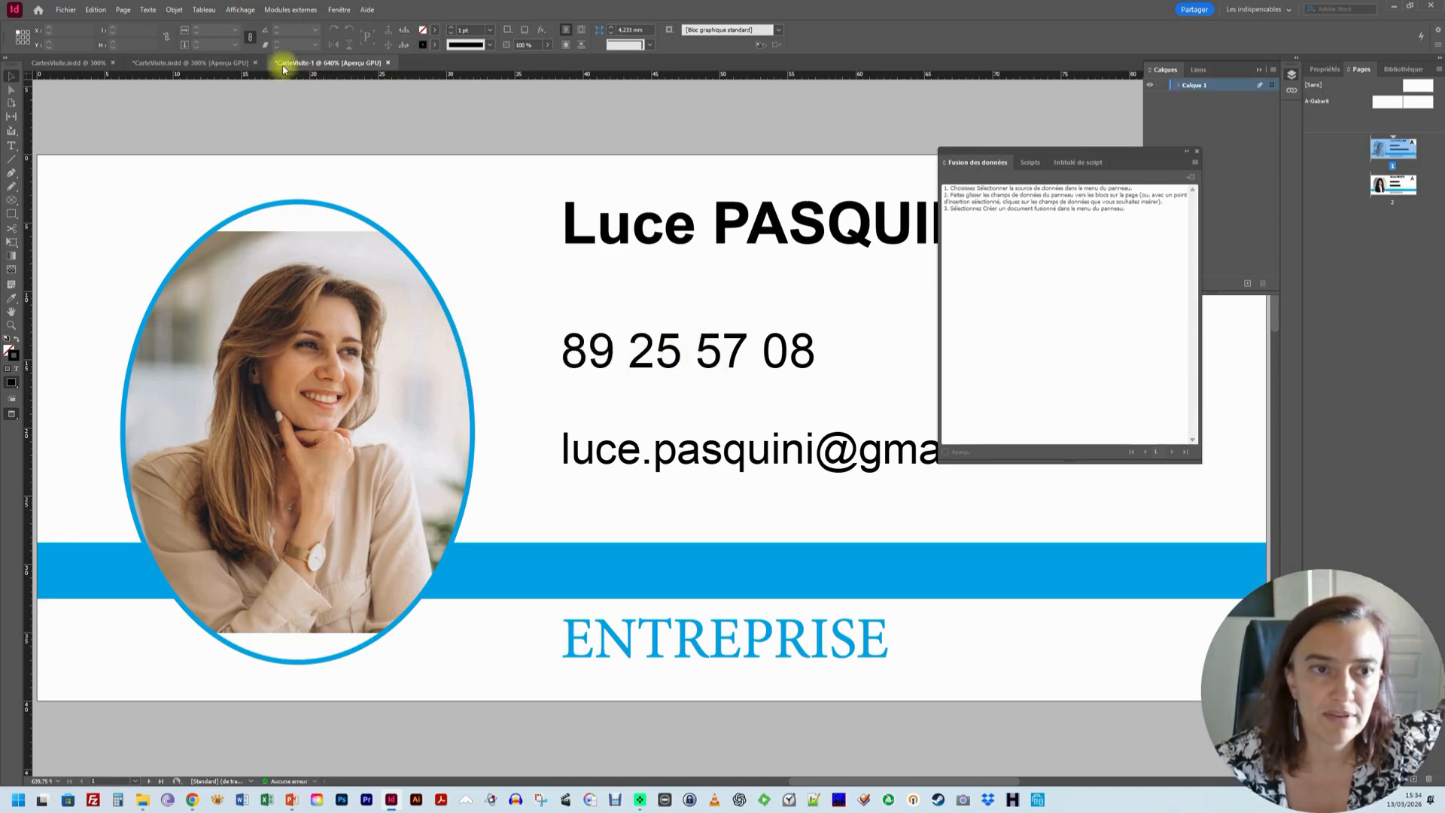
Zoom the merged document out to 300% and examine the cards on both pages.
click(10, 327)
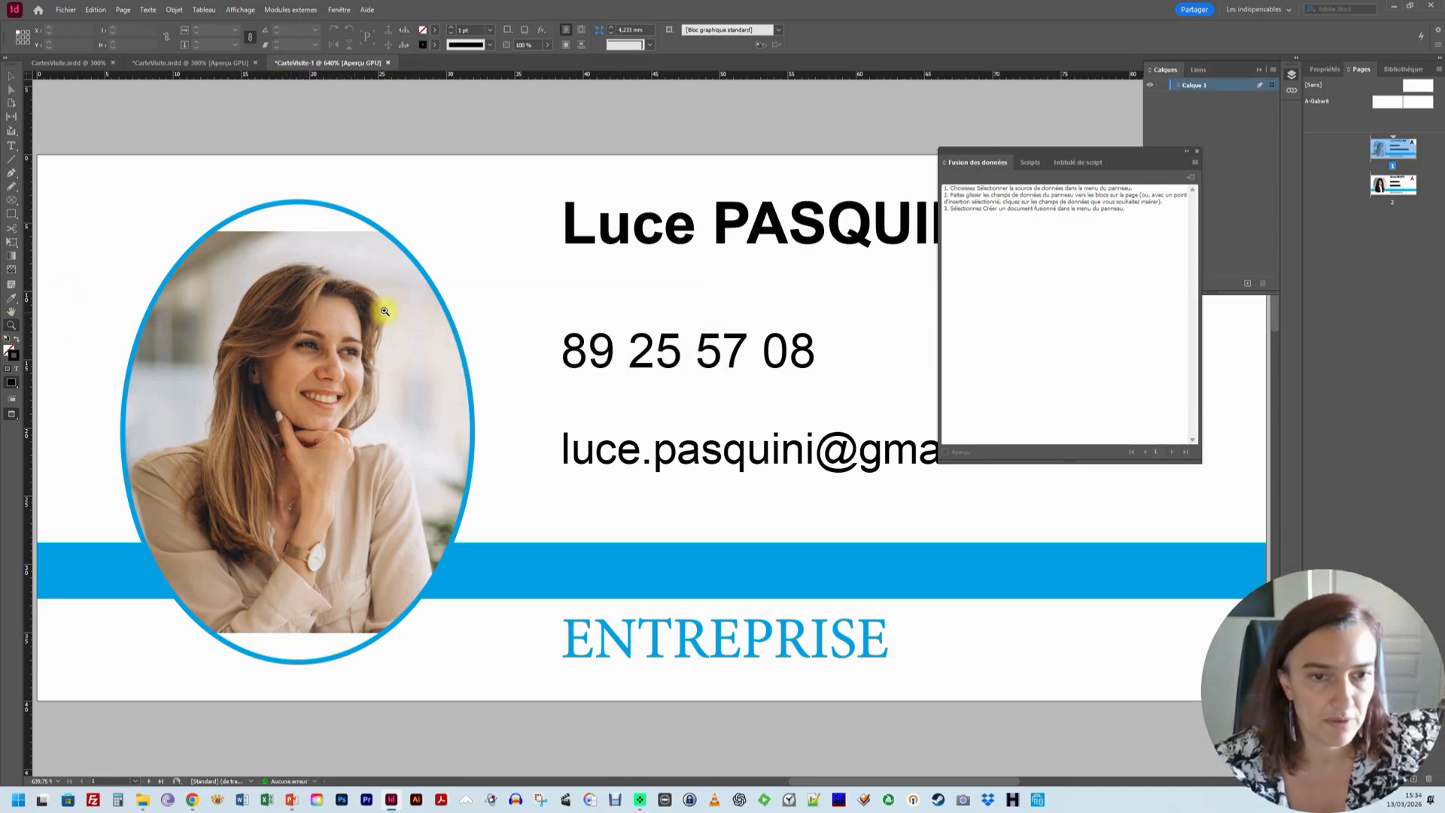
alt+click(425, 310)
alt+click(583, 341)
alt+click(728, 474)
drag(821, 423, 623, 430)
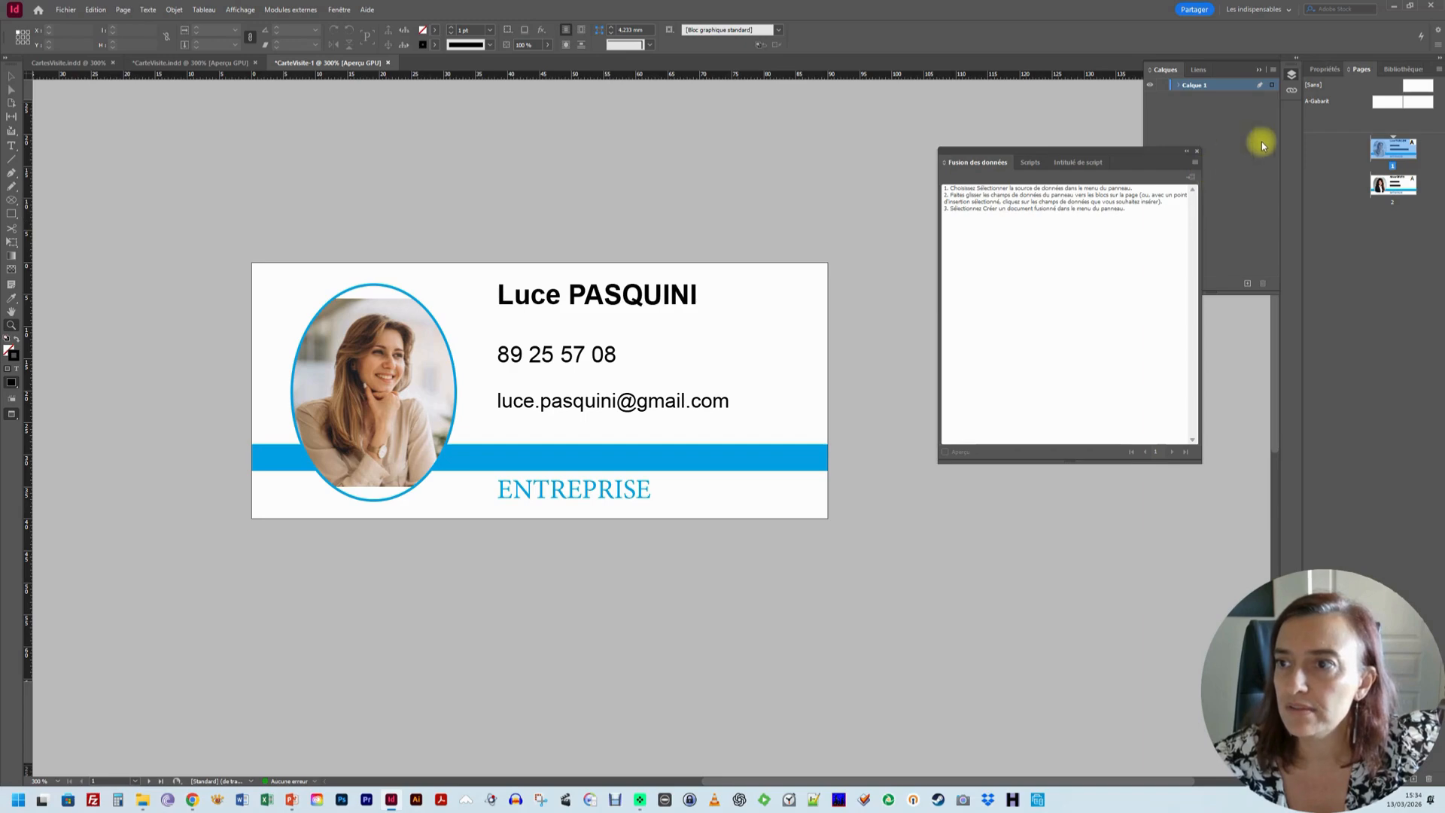
double_click(1407, 187)
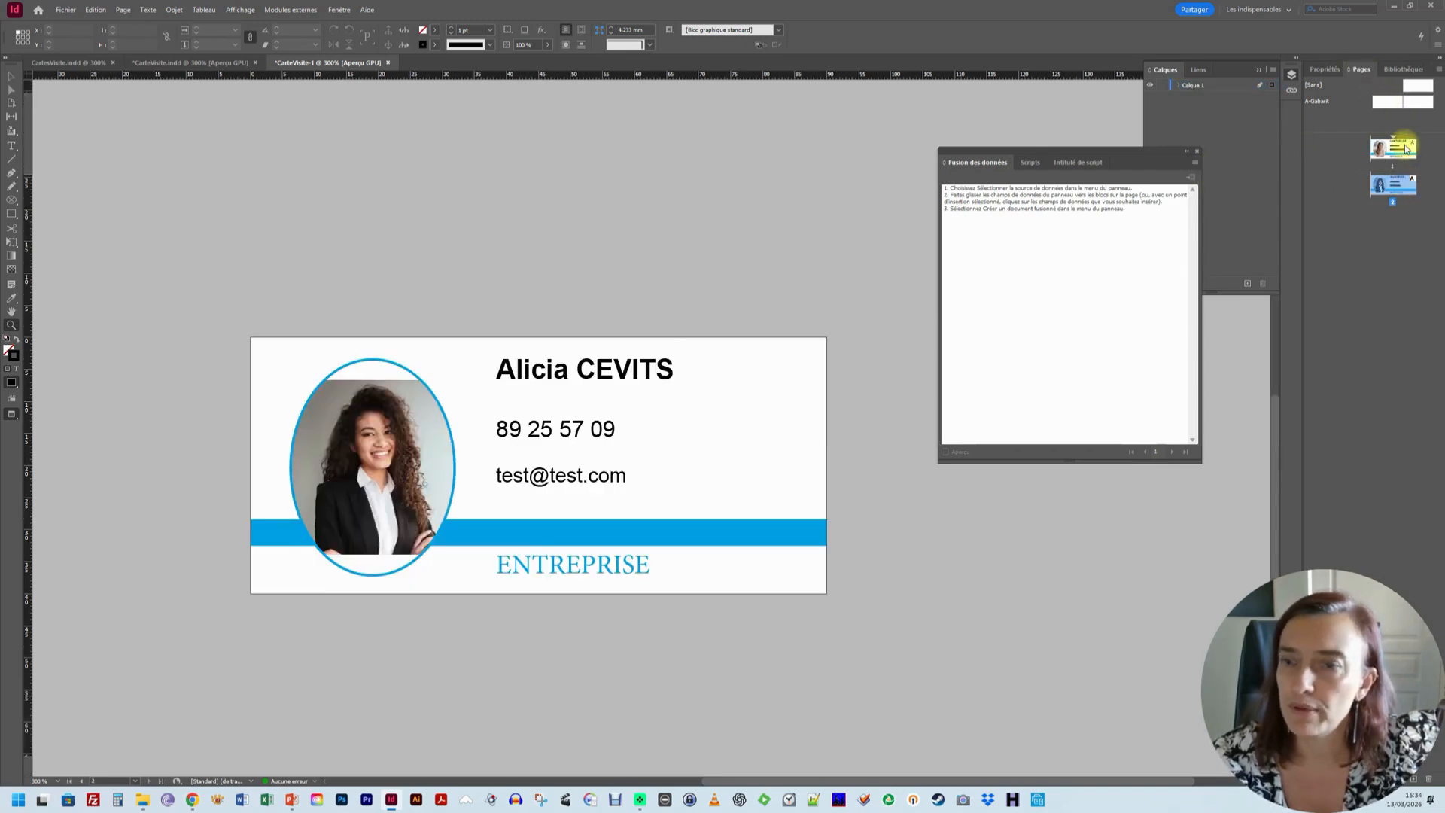
double_click(1406, 148)
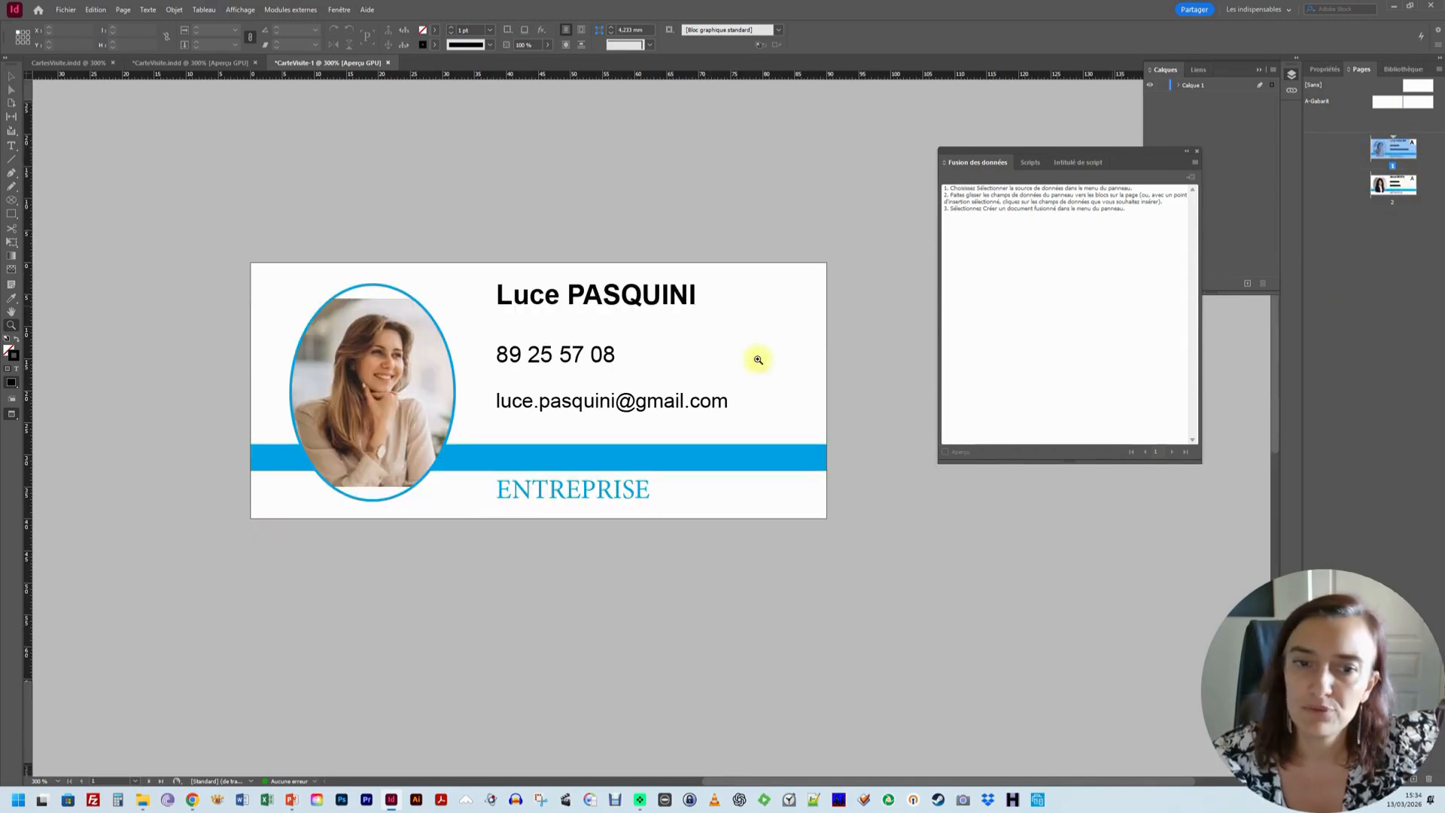
Fit the portrait on page 1 to fill its oval frame proportionally.
key(v)
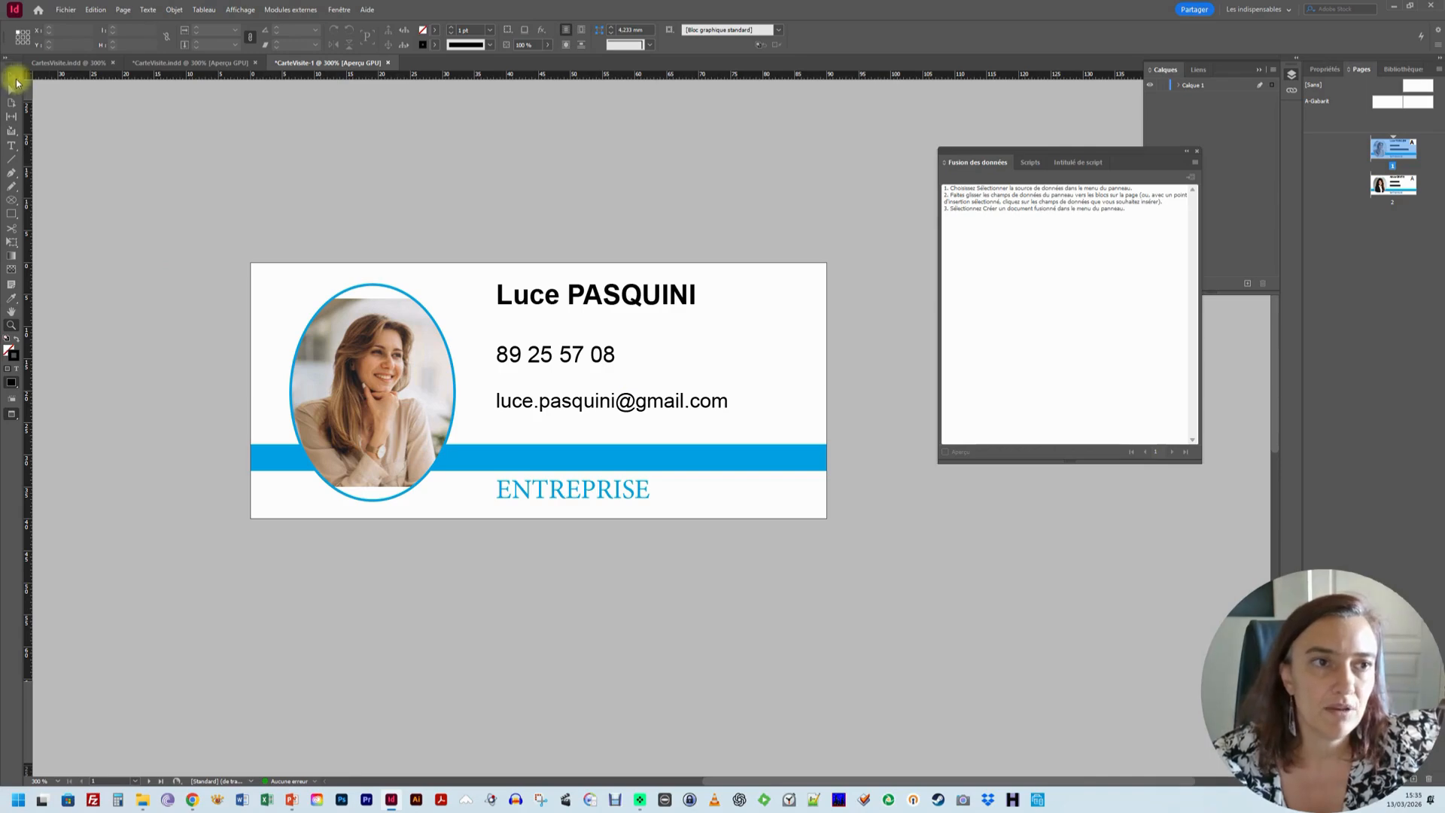
click(406, 379)
right_click(413, 361)
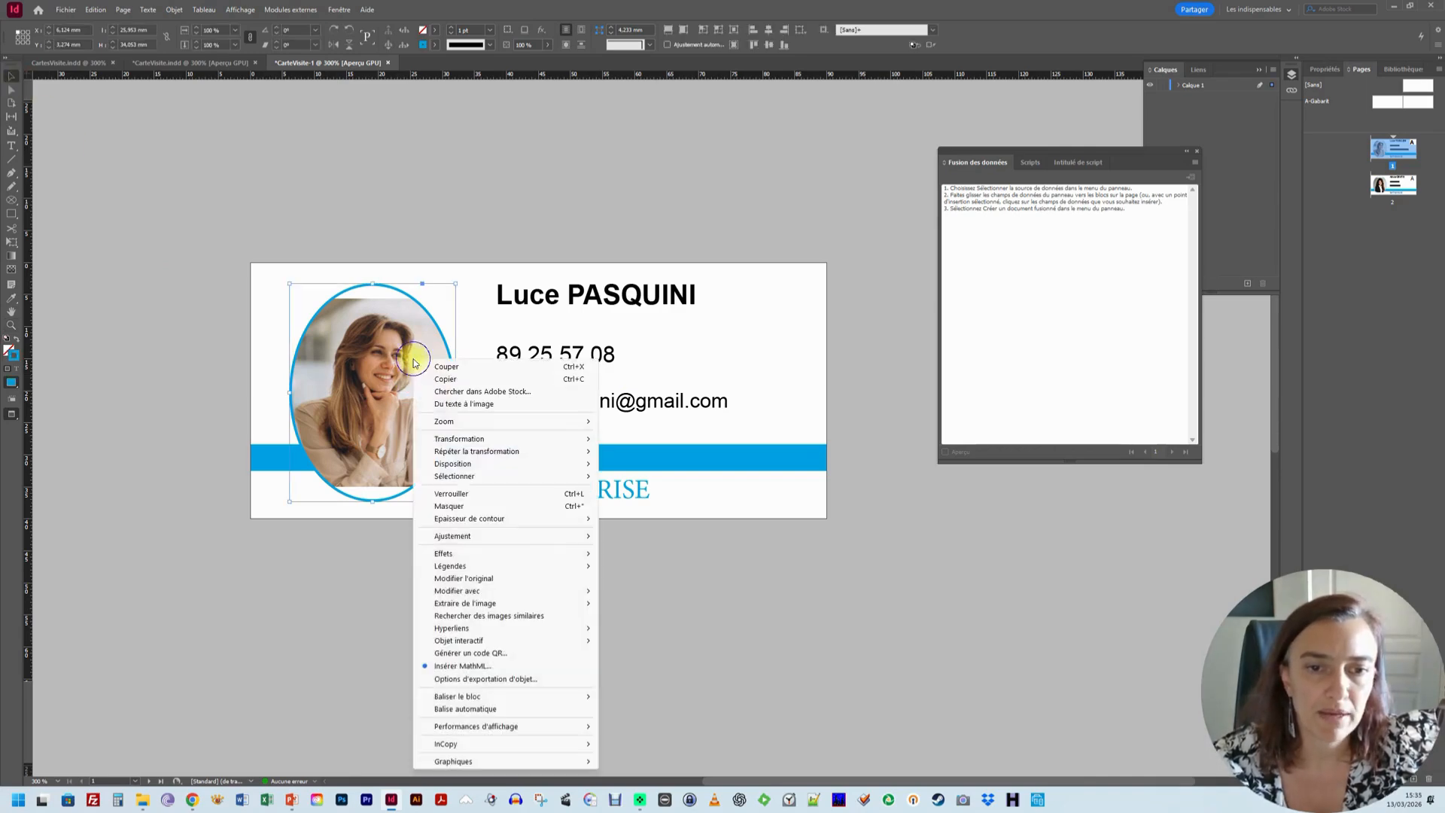
mouse_move(511, 538)
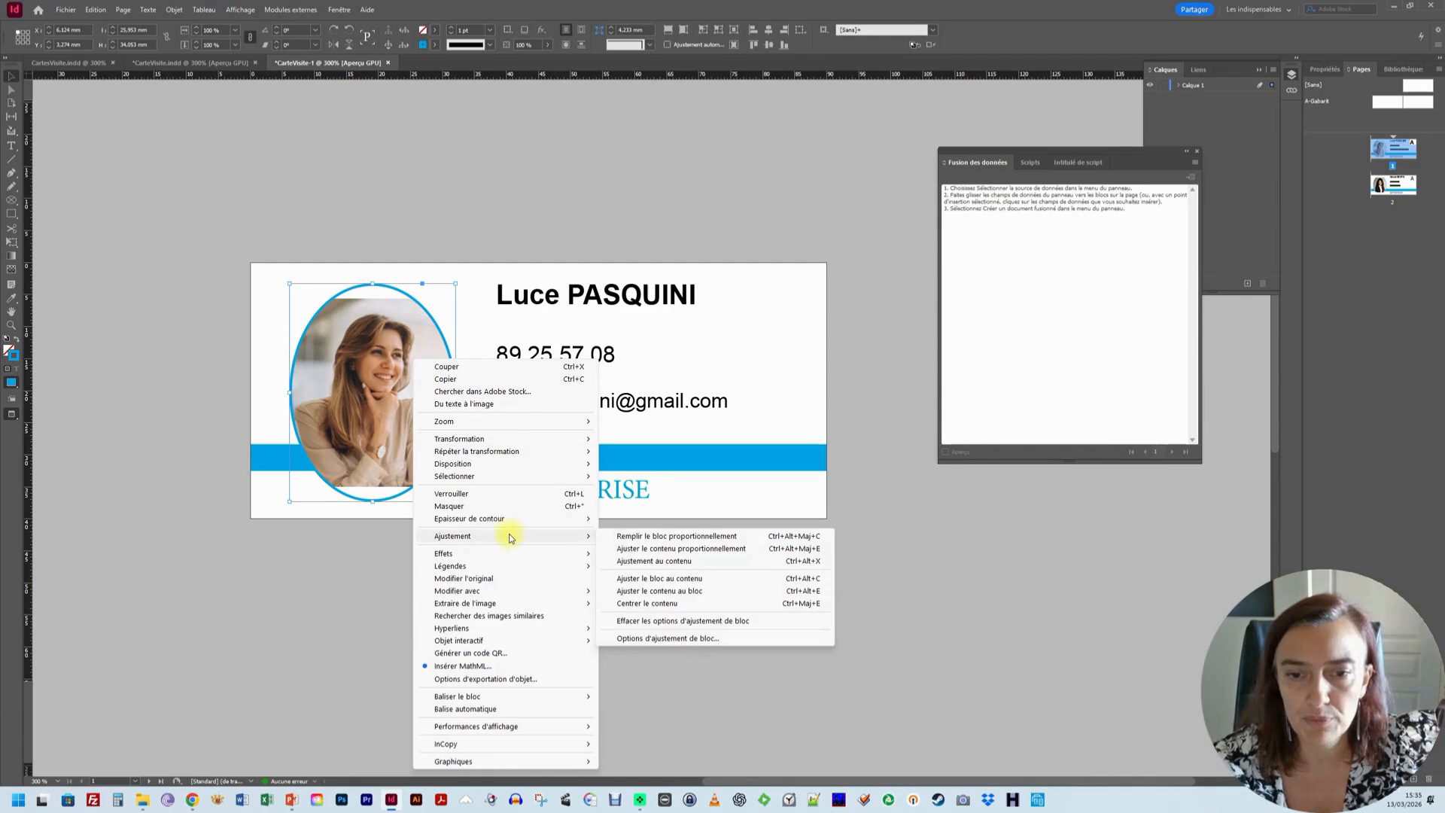
click(669, 537)
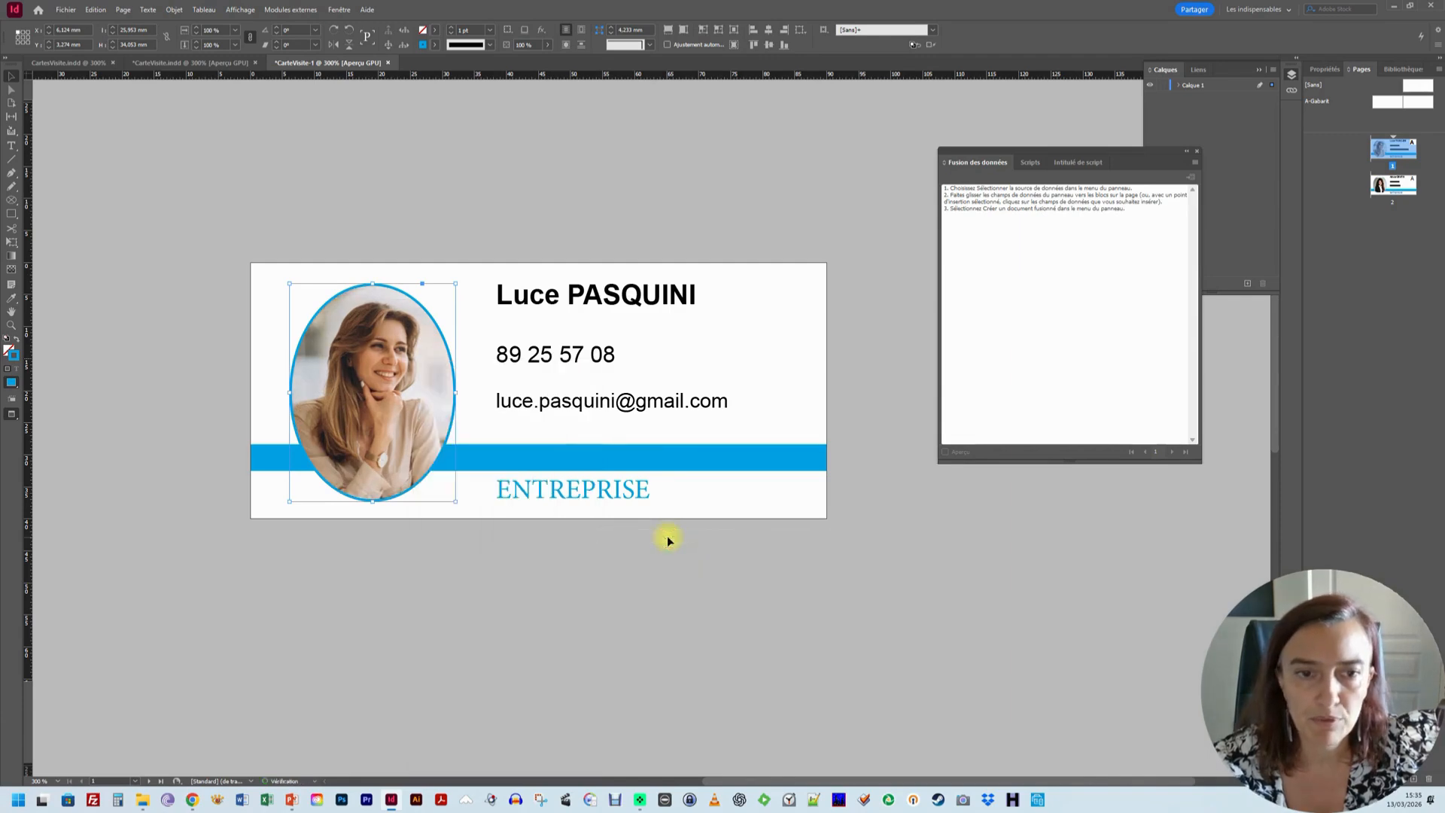
Fill the oval frame on page 2 proportionally with its portrait, and deselect it.
double_click(1401, 186)
click(371, 453)
right_click(399, 458)
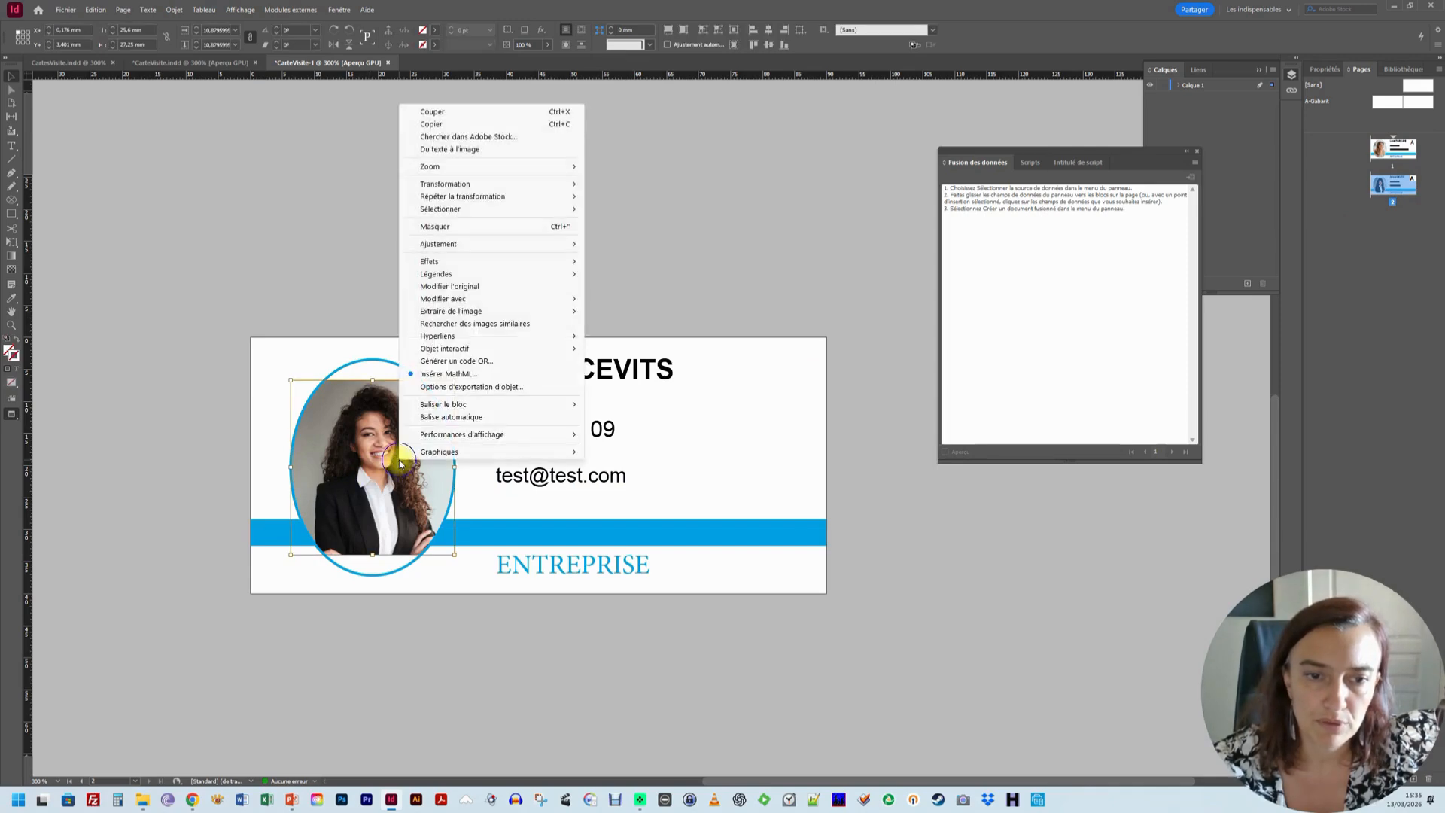
click(271, 284)
right_click(365, 395)
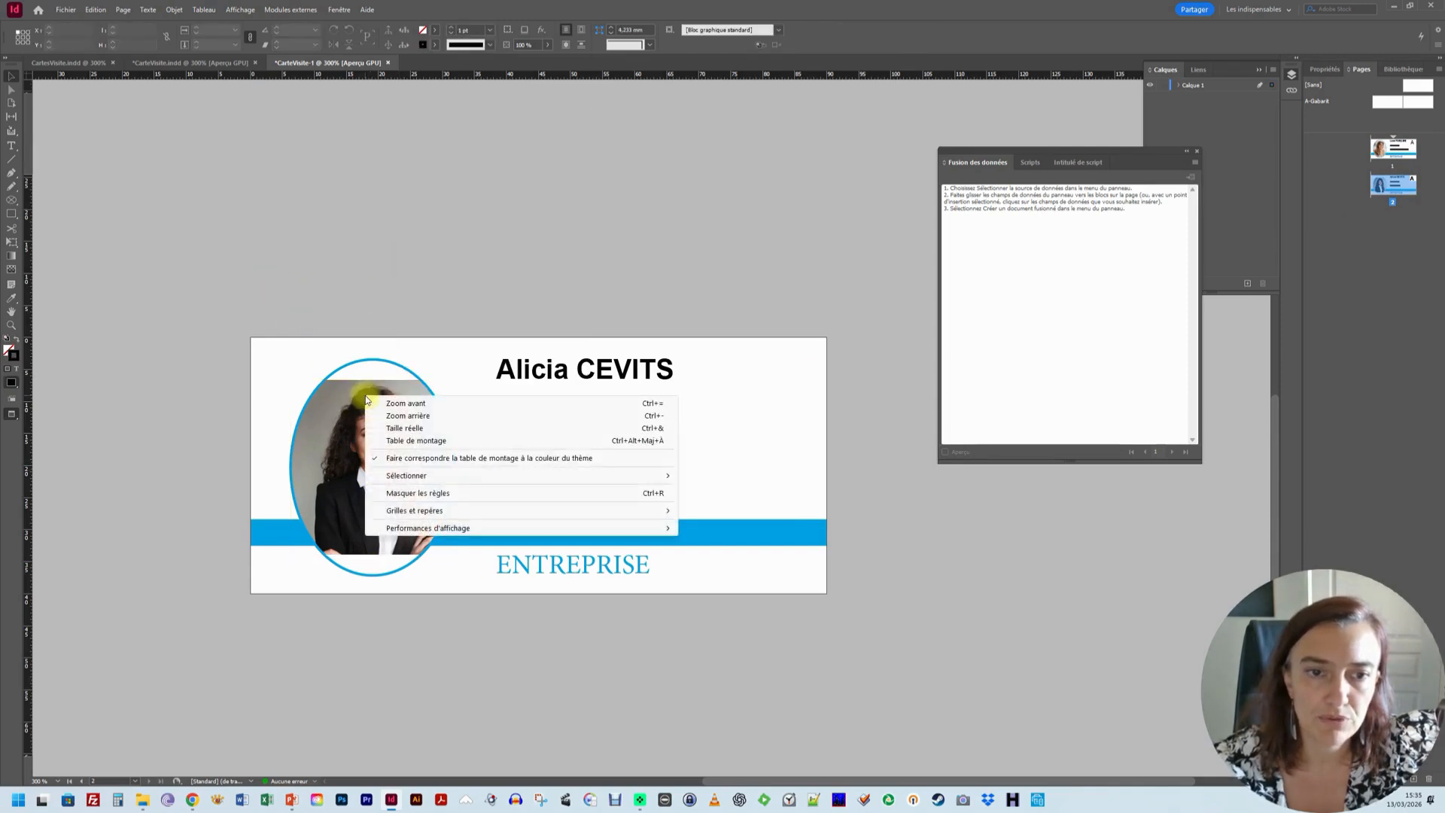
click(258, 309)
click(324, 406)
right_click(326, 406)
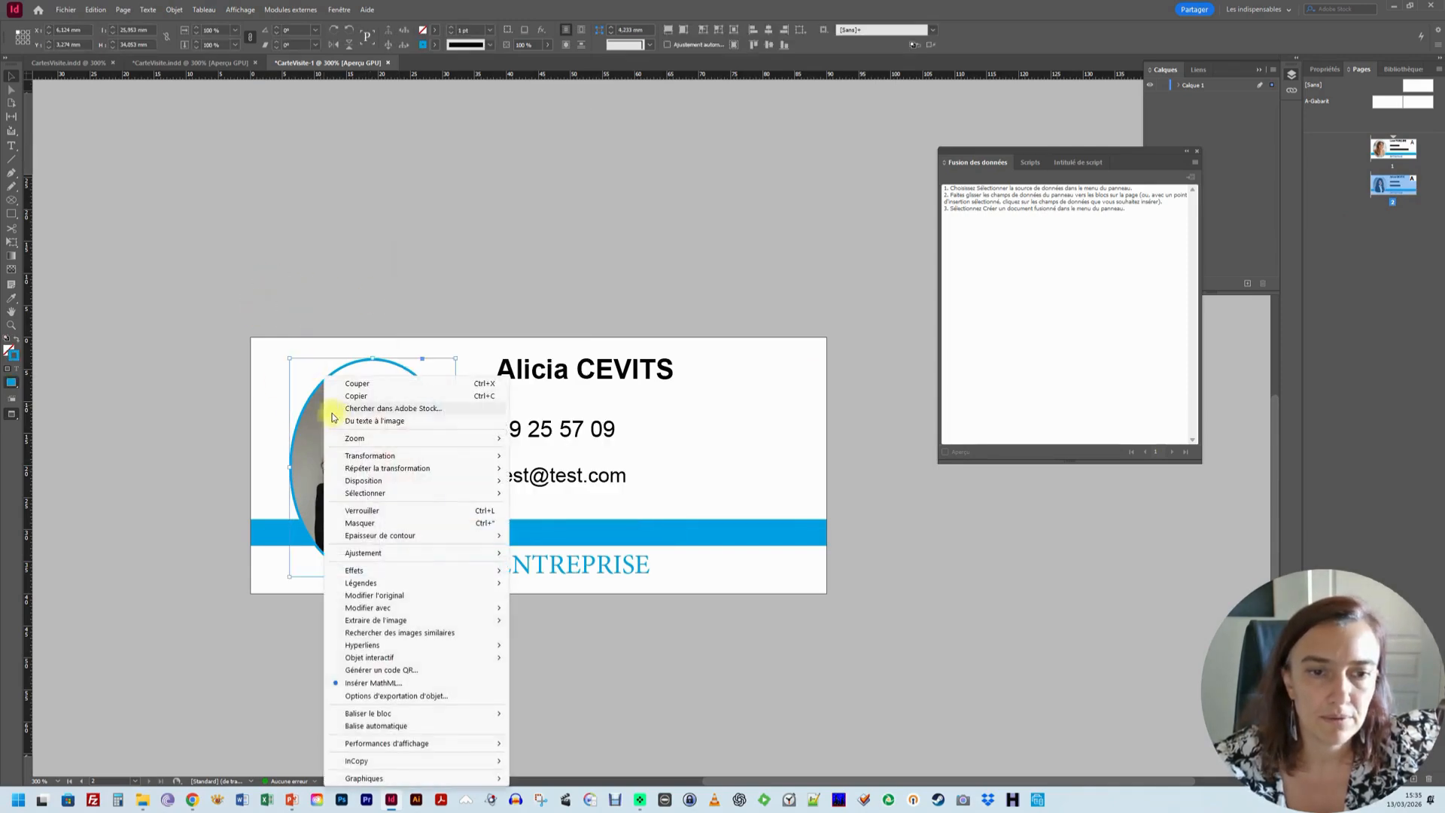
mouse_move(399, 554)
click(564, 554)
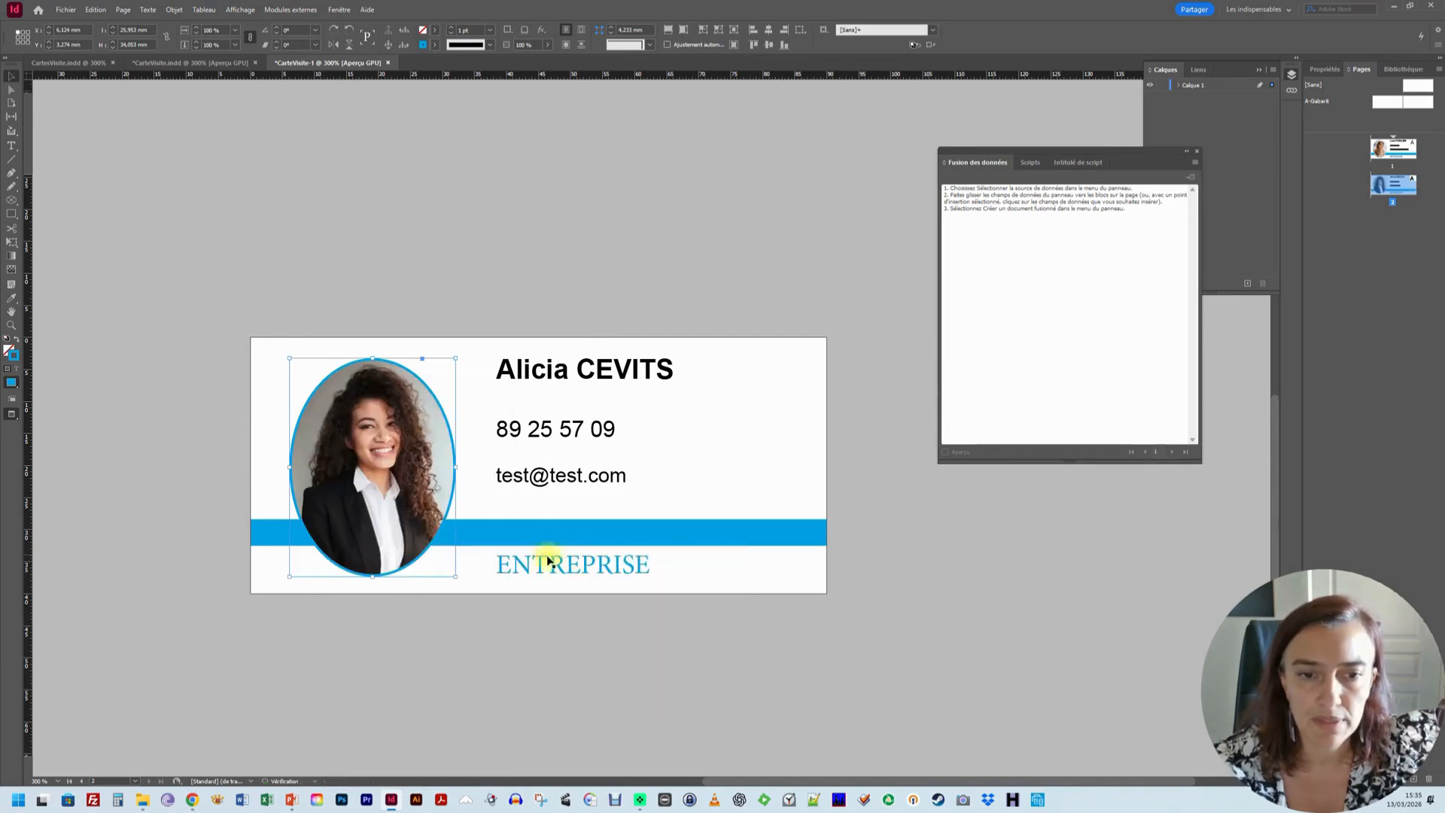
click(548, 638)
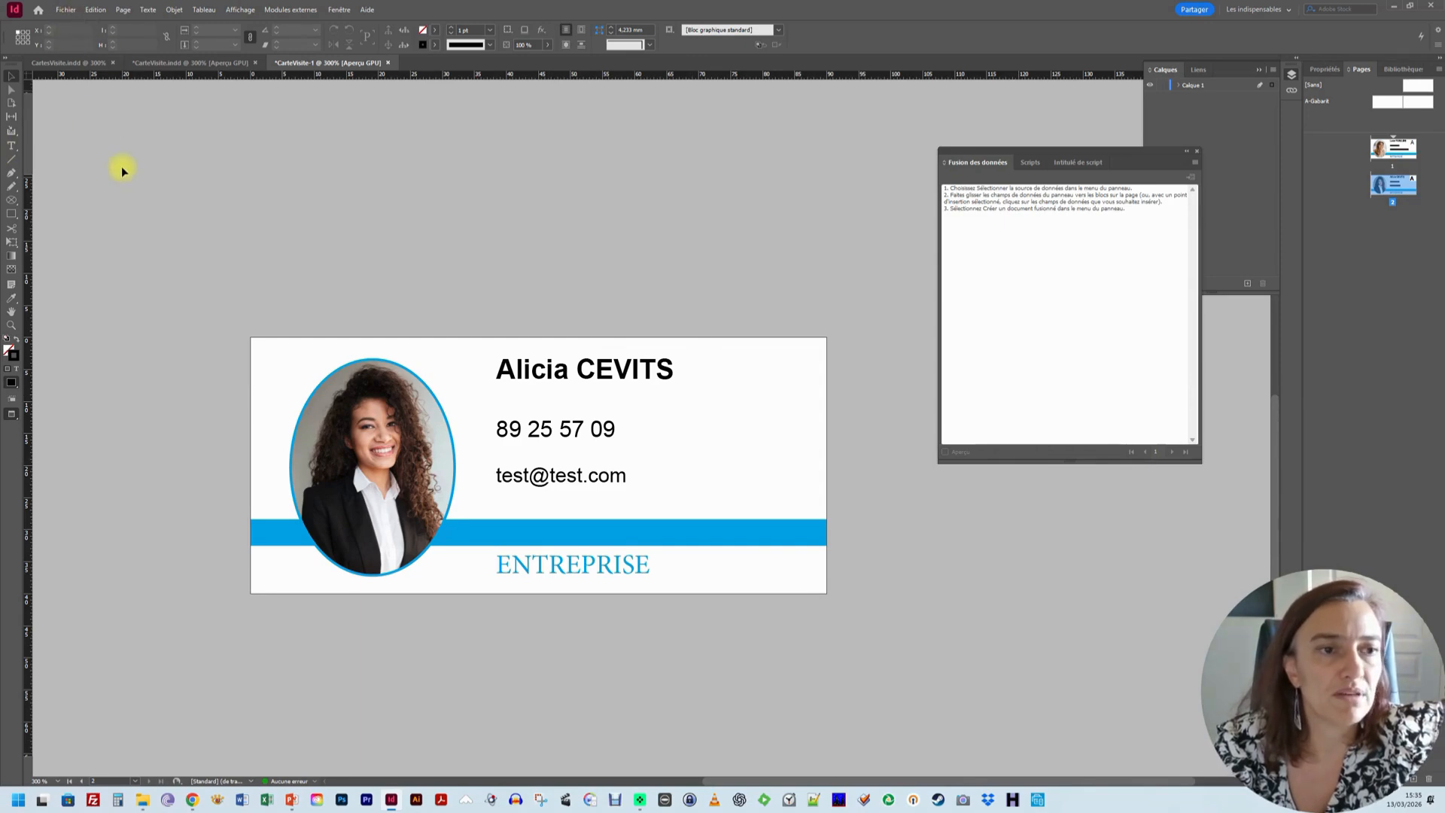
Export all pages of the merged document to the Bureau folder as an interactive PDF named CarteVisite-1.pdf.
click(61, 10)
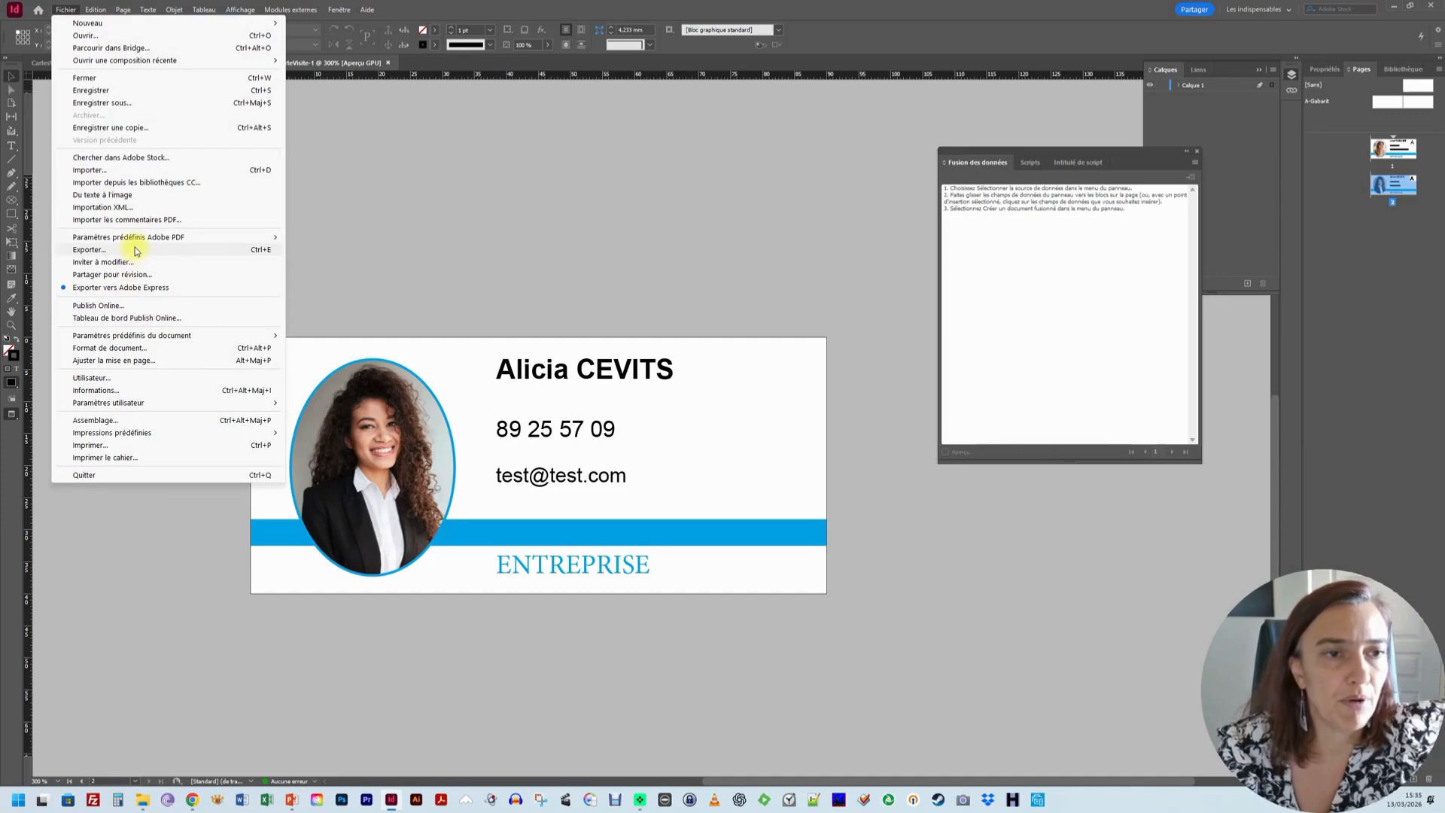
click(134, 249)
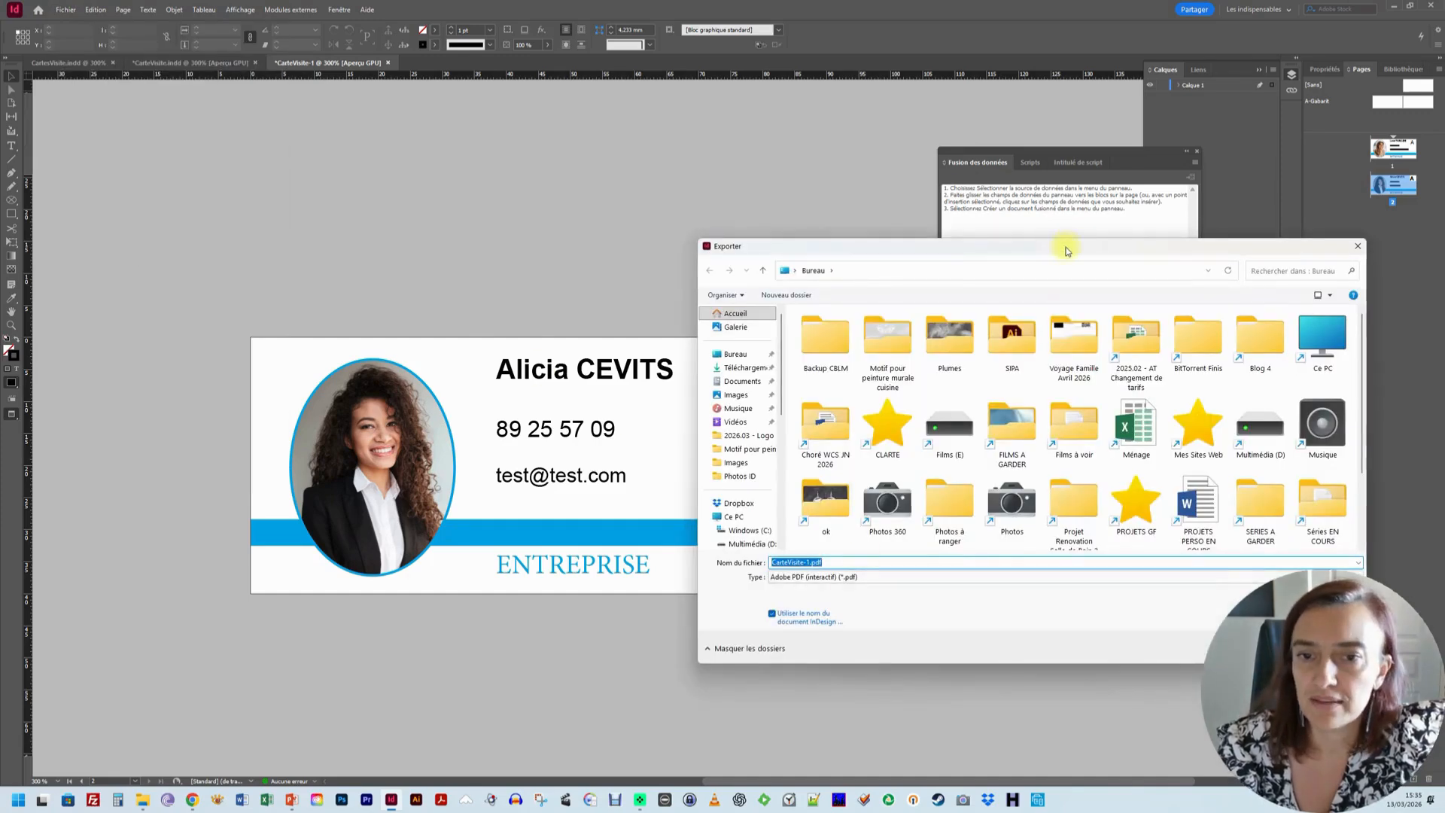
drag(1065, 247, 571, 144)
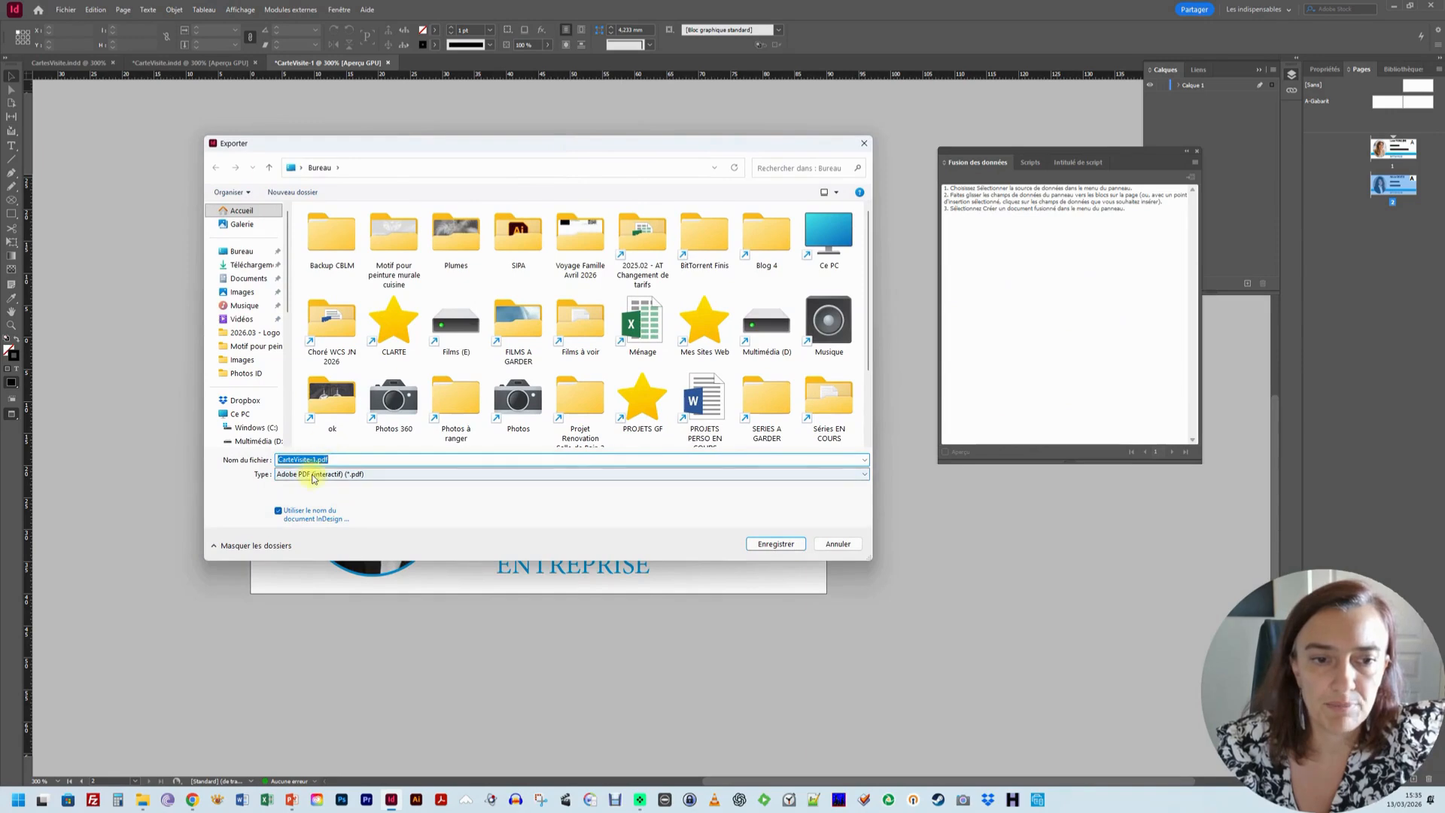
click(775, 543)
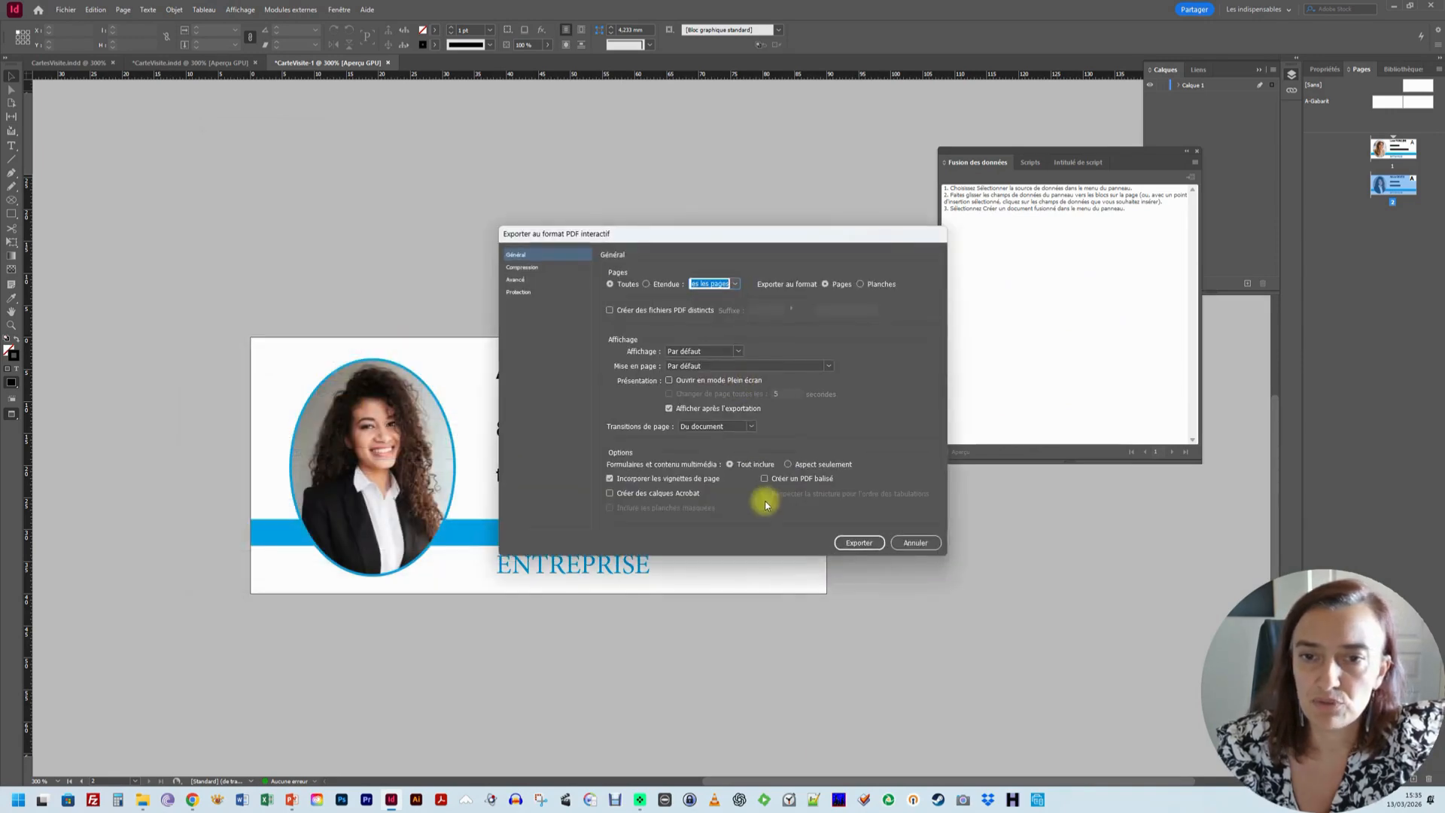
click(861, 543)
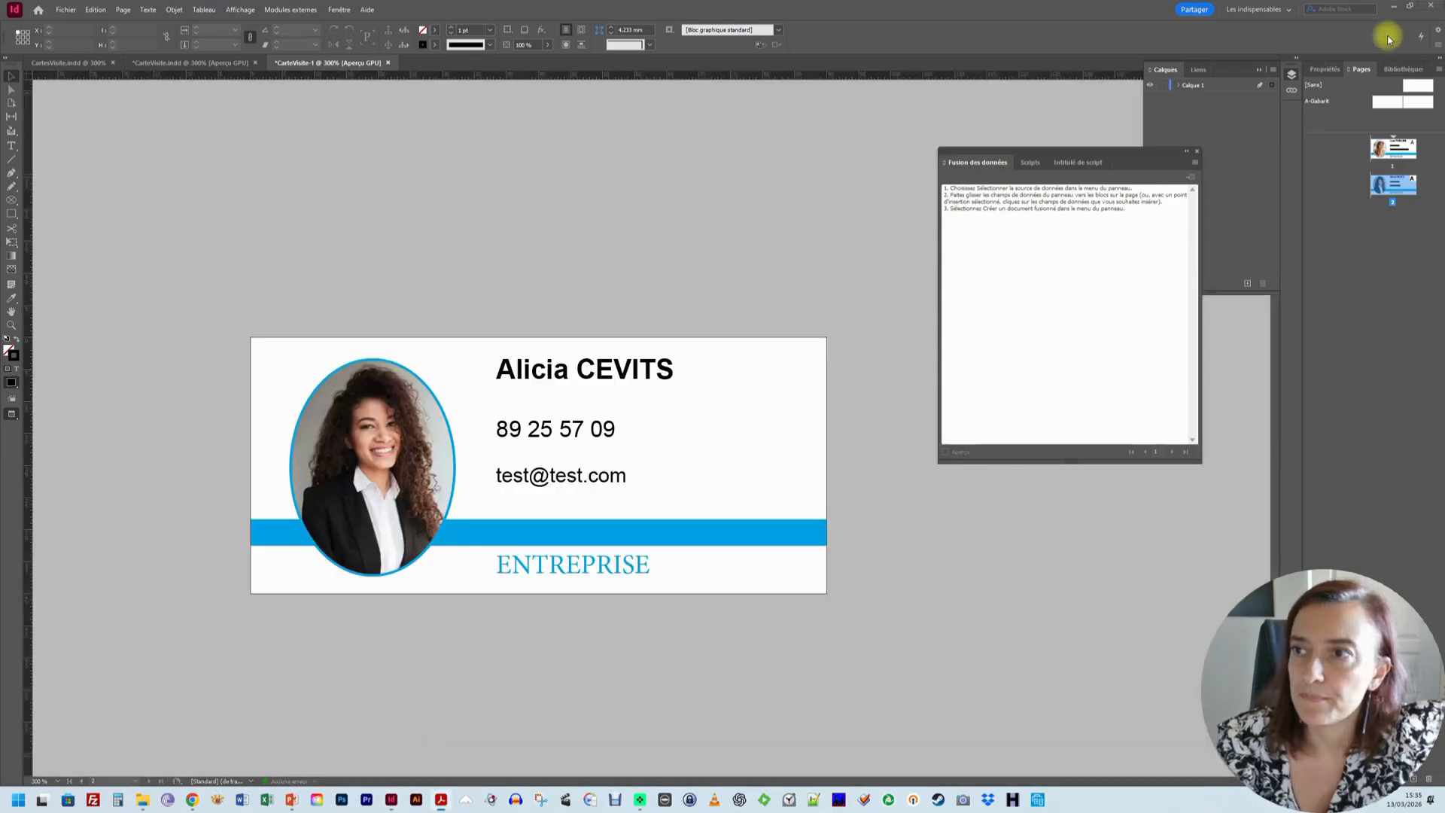
Switch to Acrobat and examine both pages of the exported CarteVisite-1.pdf at a reduced zoom.
click(1393, 7)
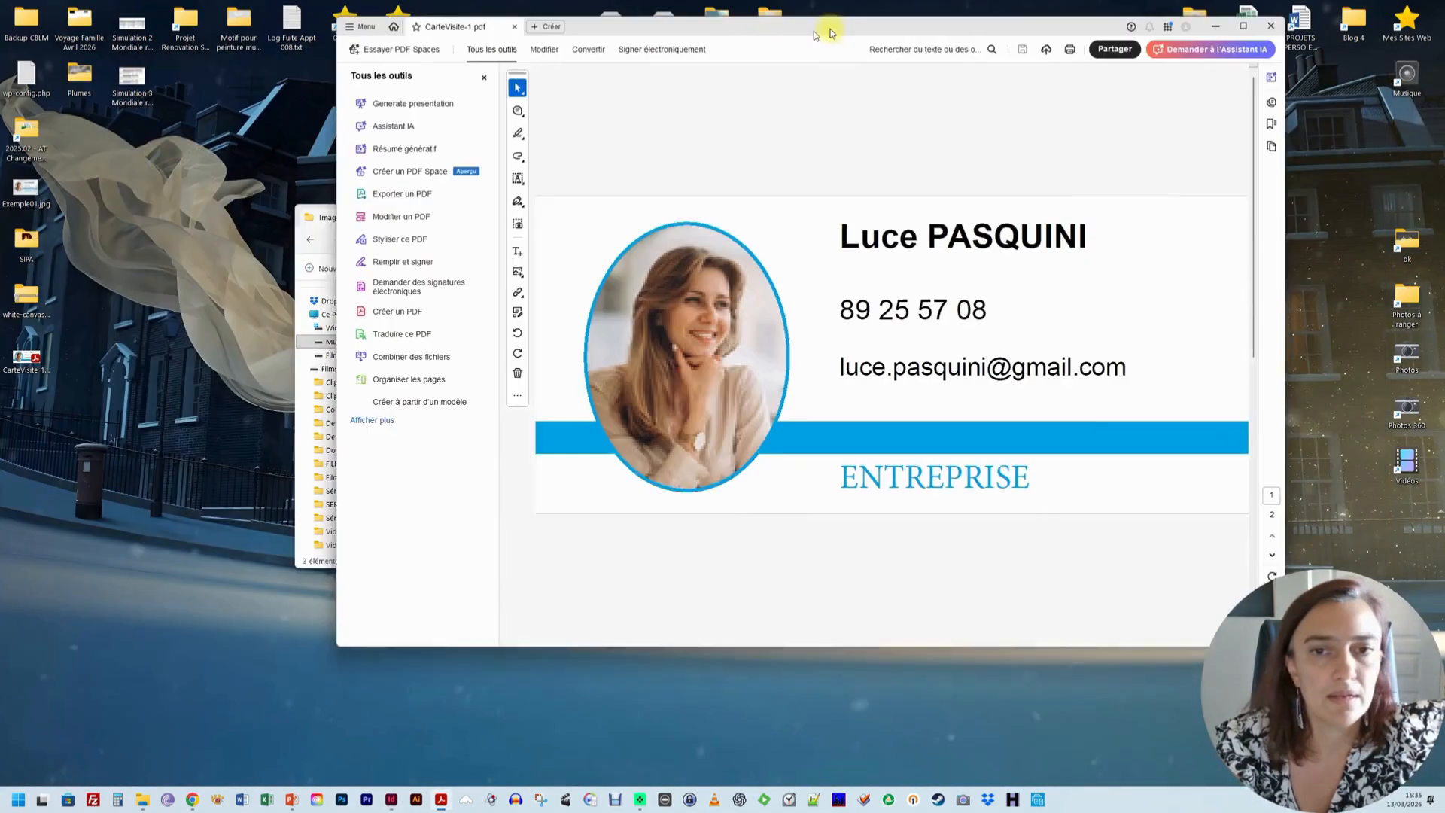
drag(832, 32, 616, 64)
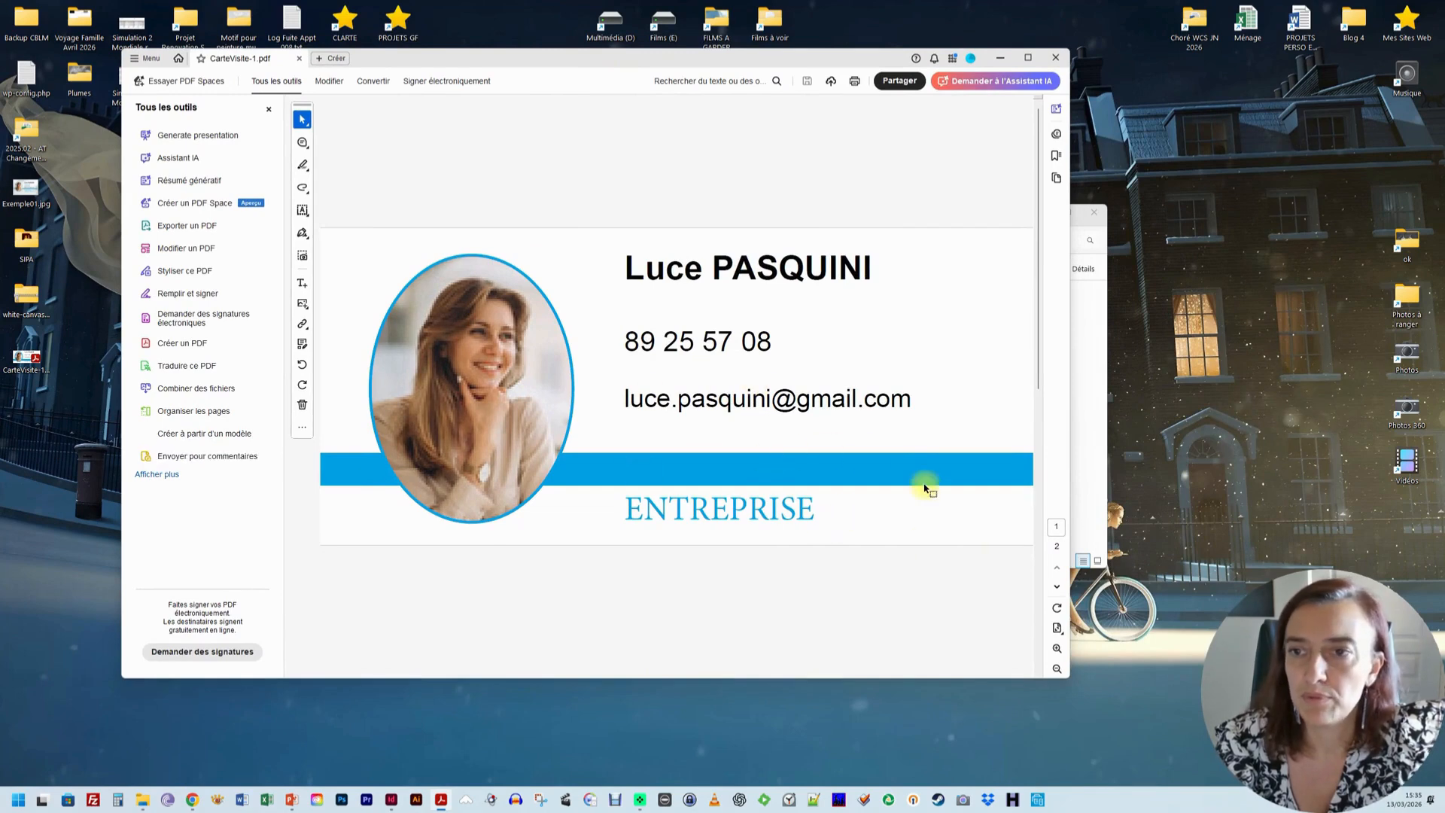
scroll(925, 488, down, 1)
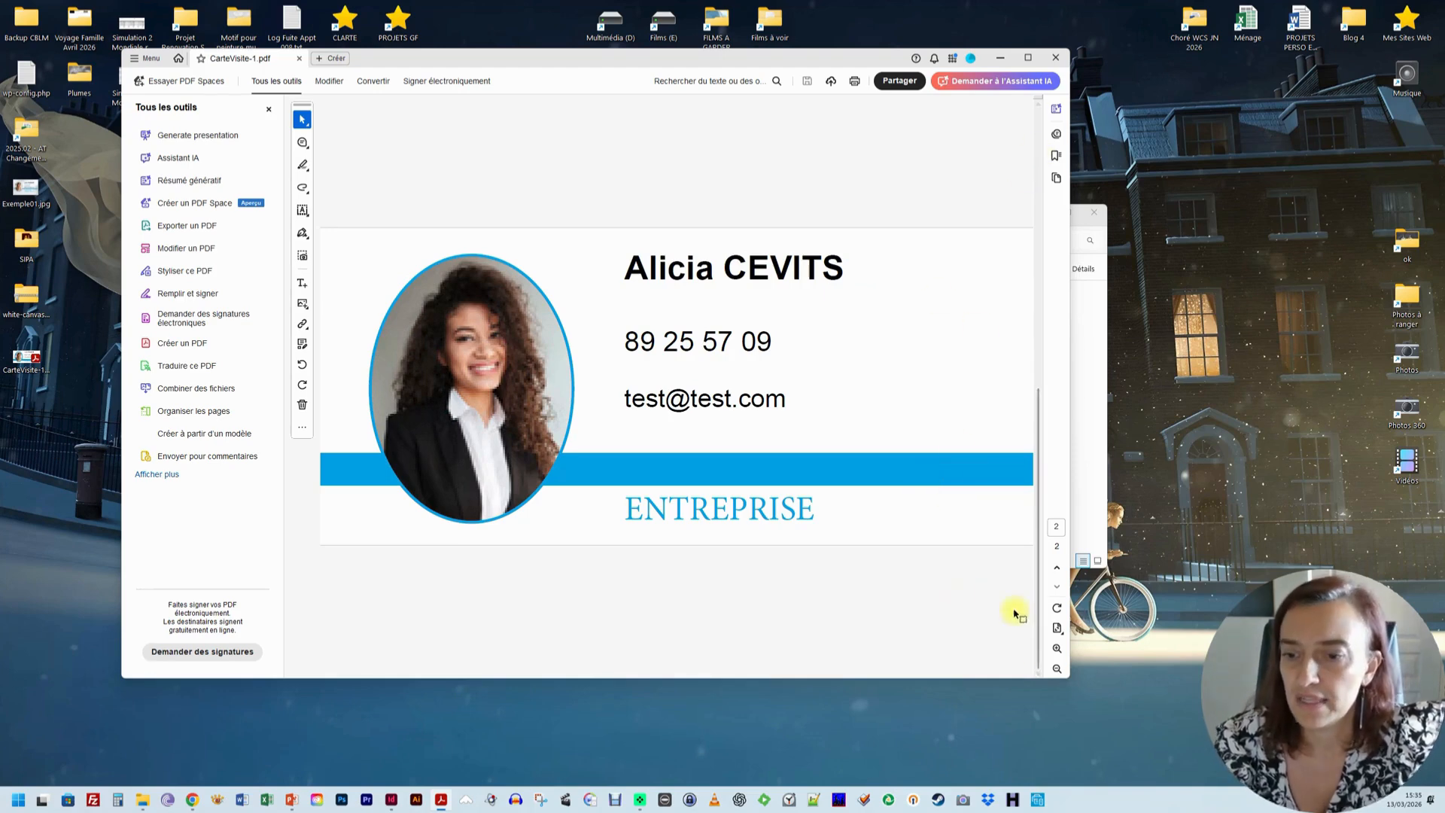
click(1056, 668)
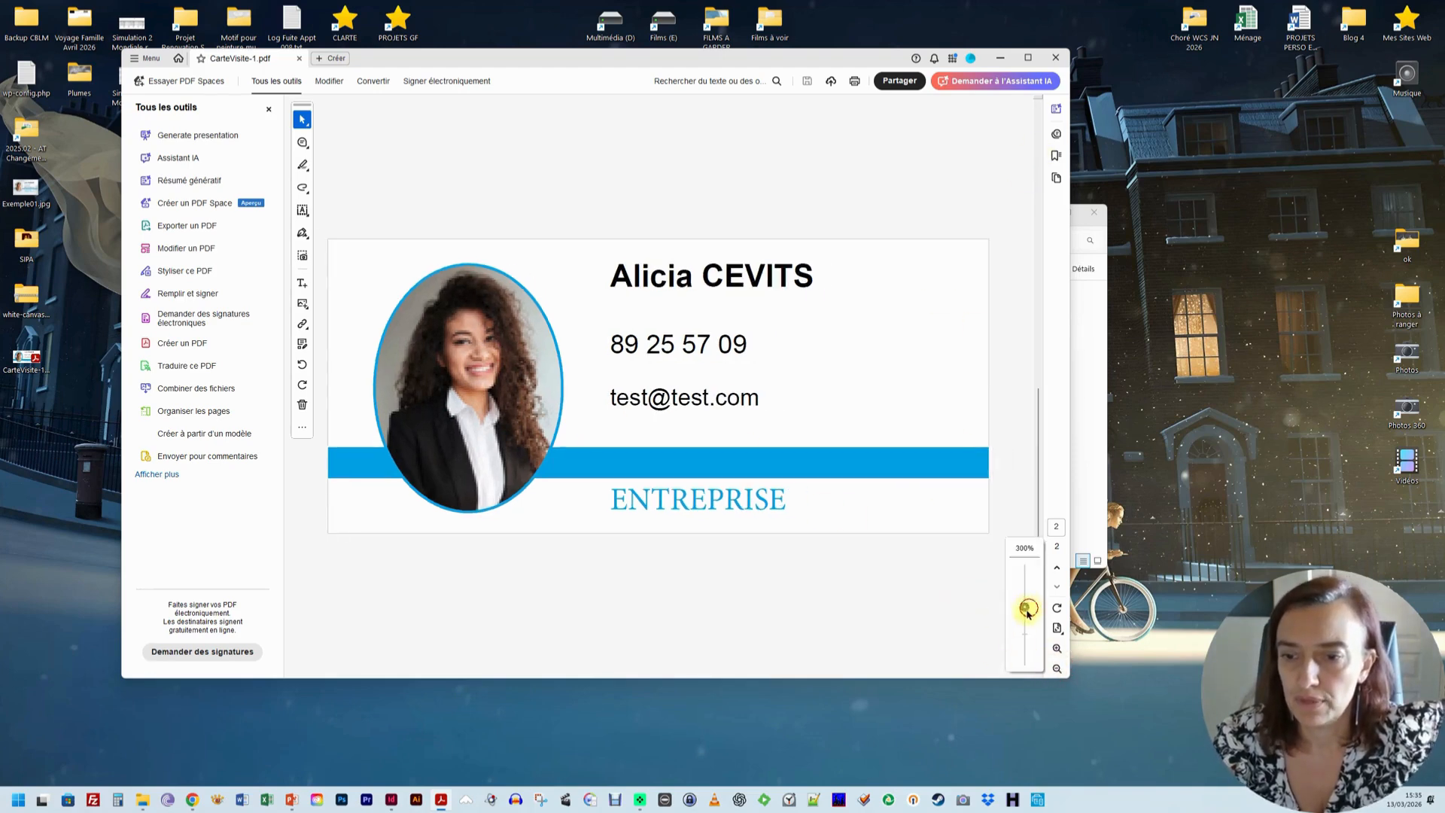
drag(1023, 606, 1025, 632)
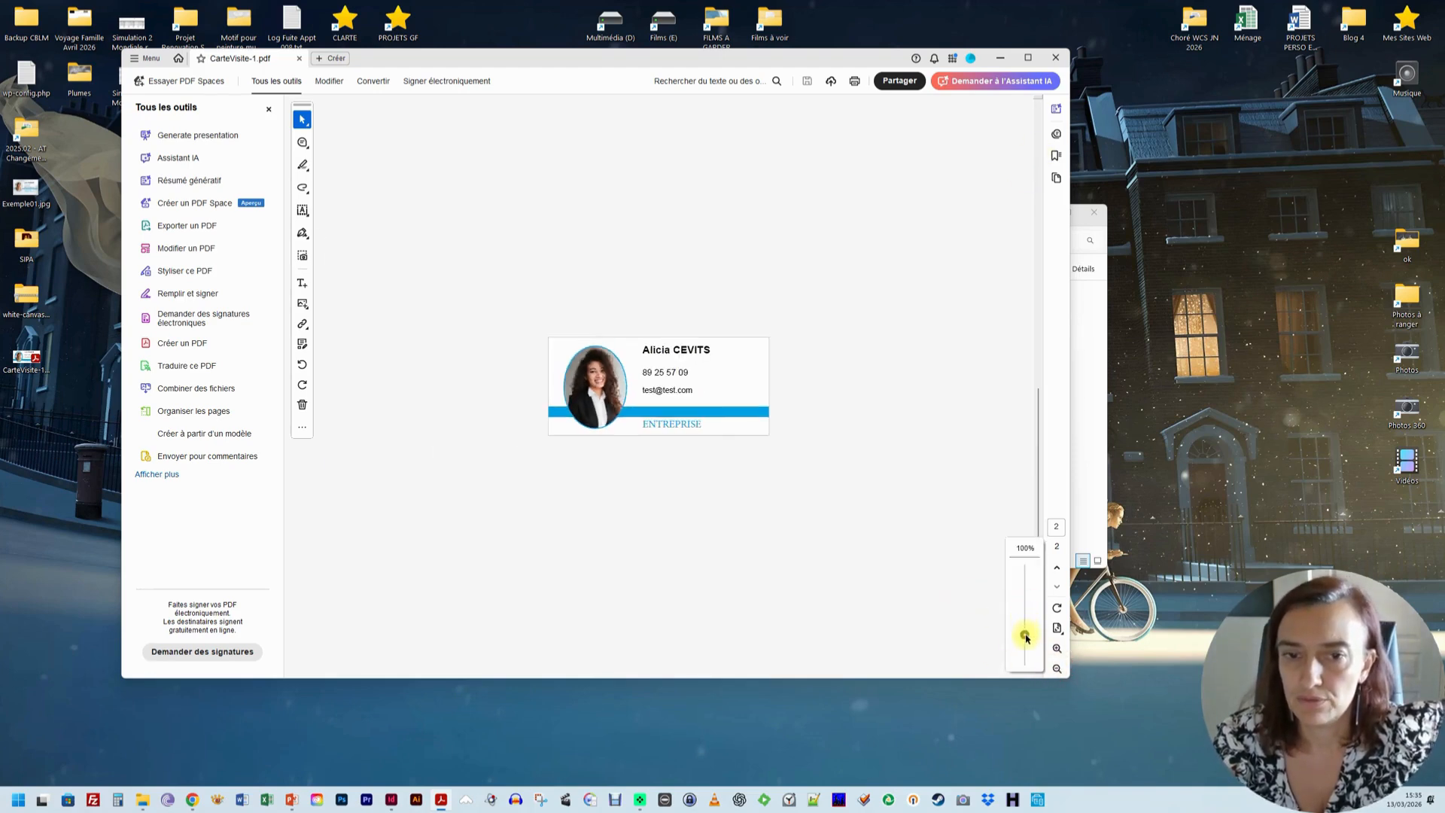
click(940, 497)
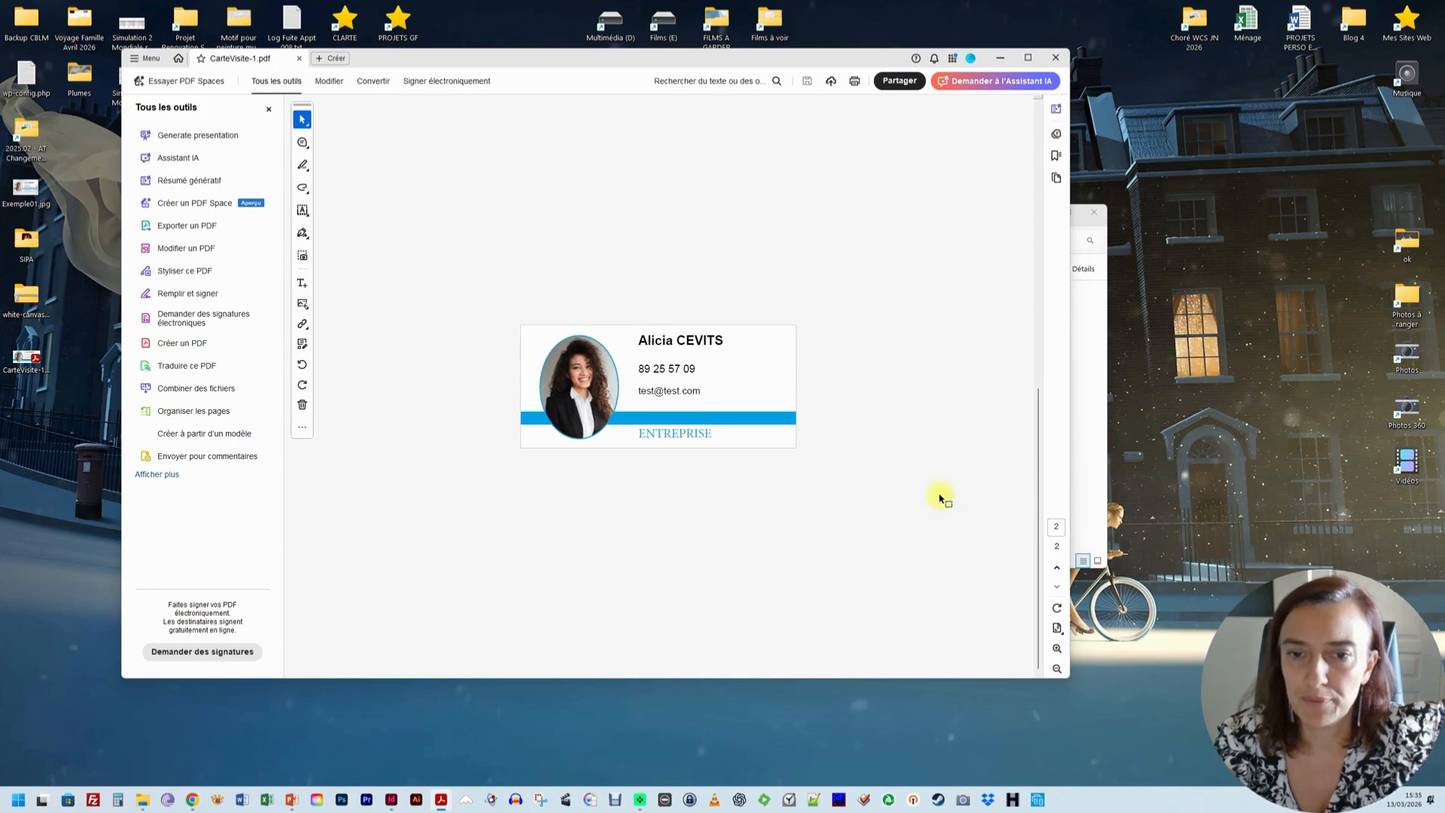
click(1056, 568)
click(1057, 586)
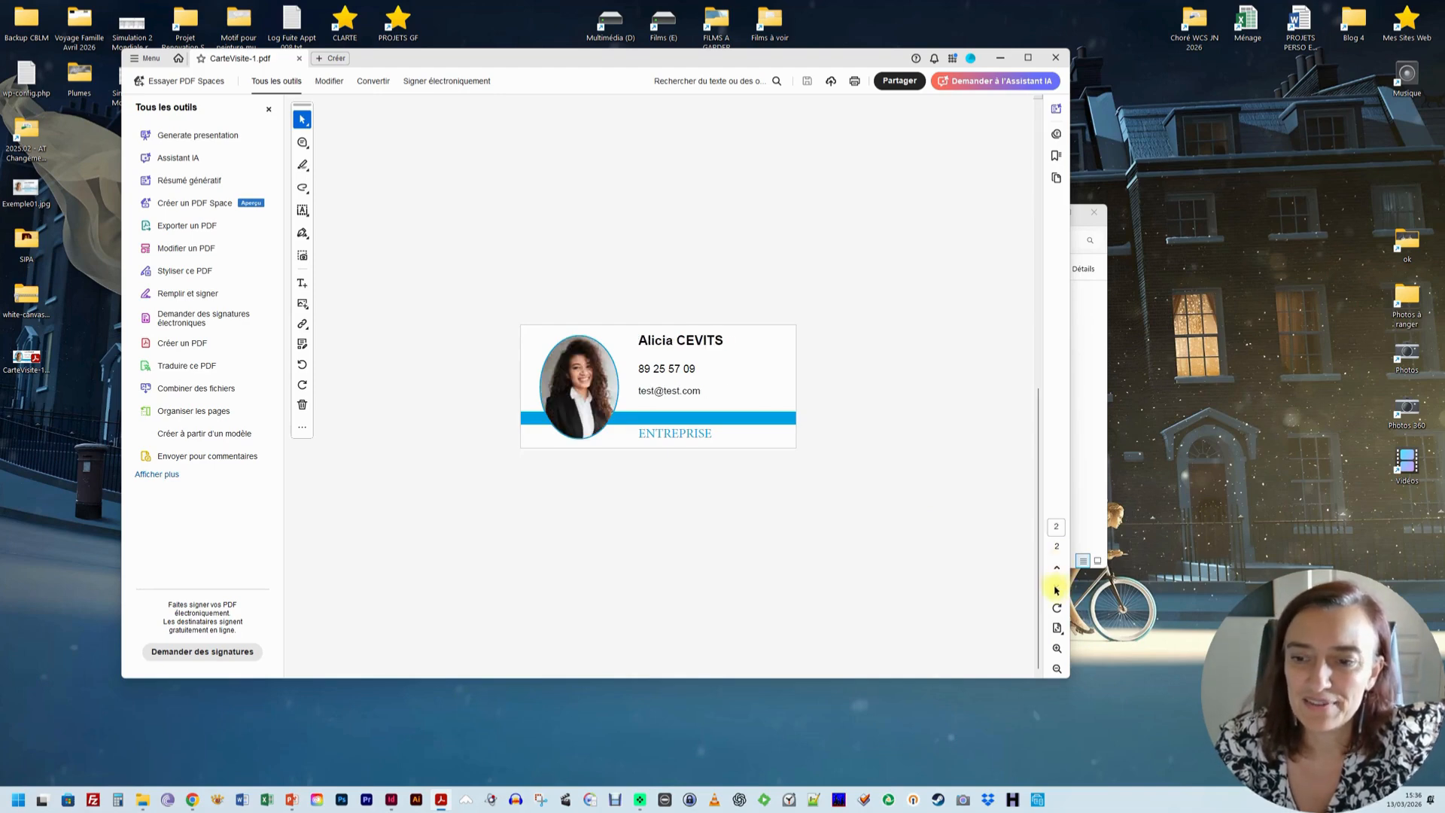
click(1057, 568)
click(1057, 584)
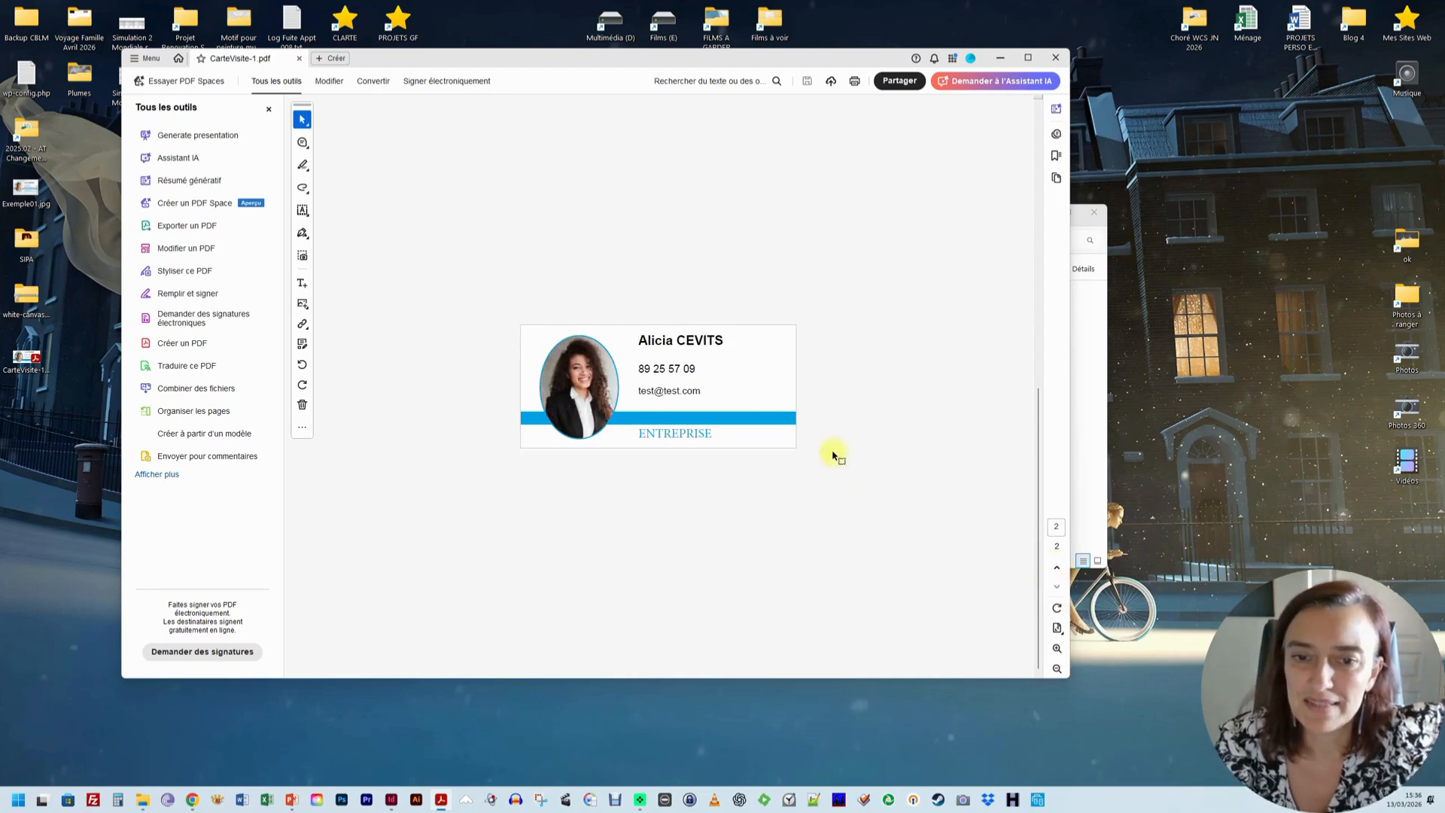